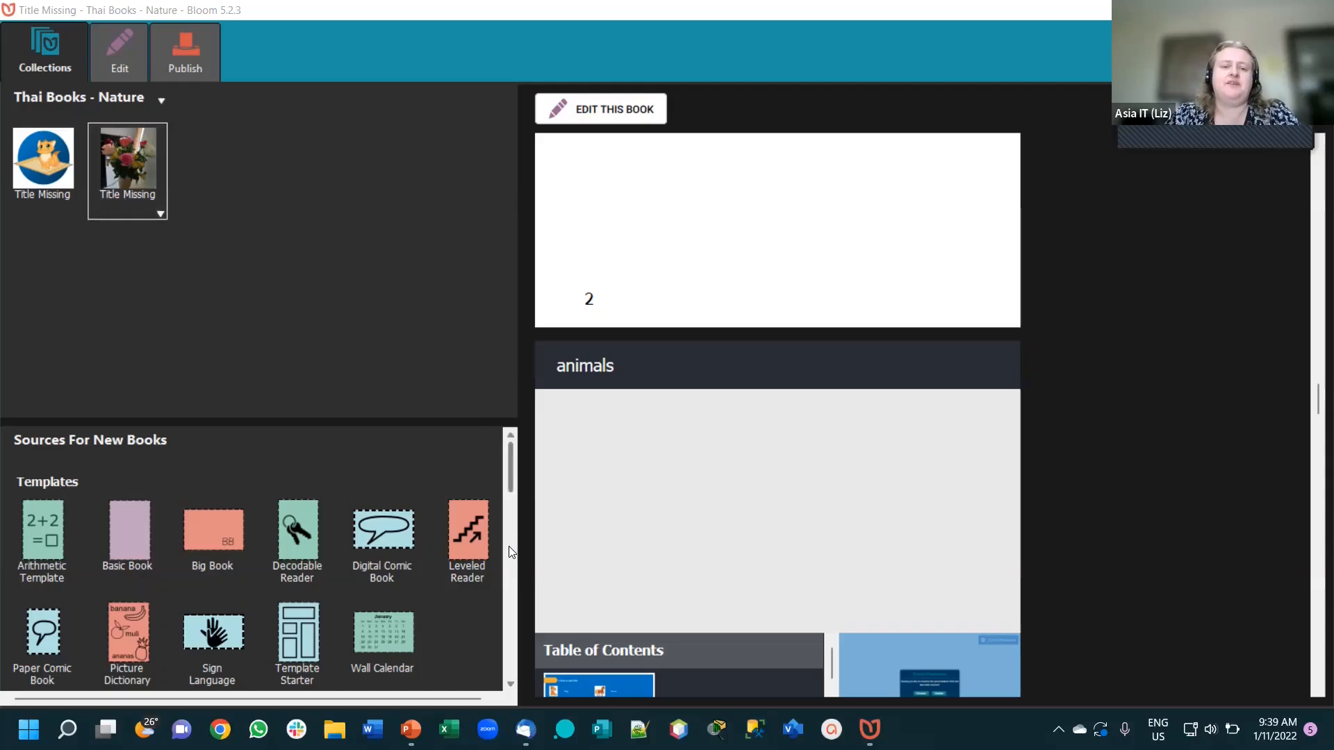
- Create a new book from the Basic Book template and set its page format to Device 16x9 Portrait
scroll(509, 546, "down", 5)
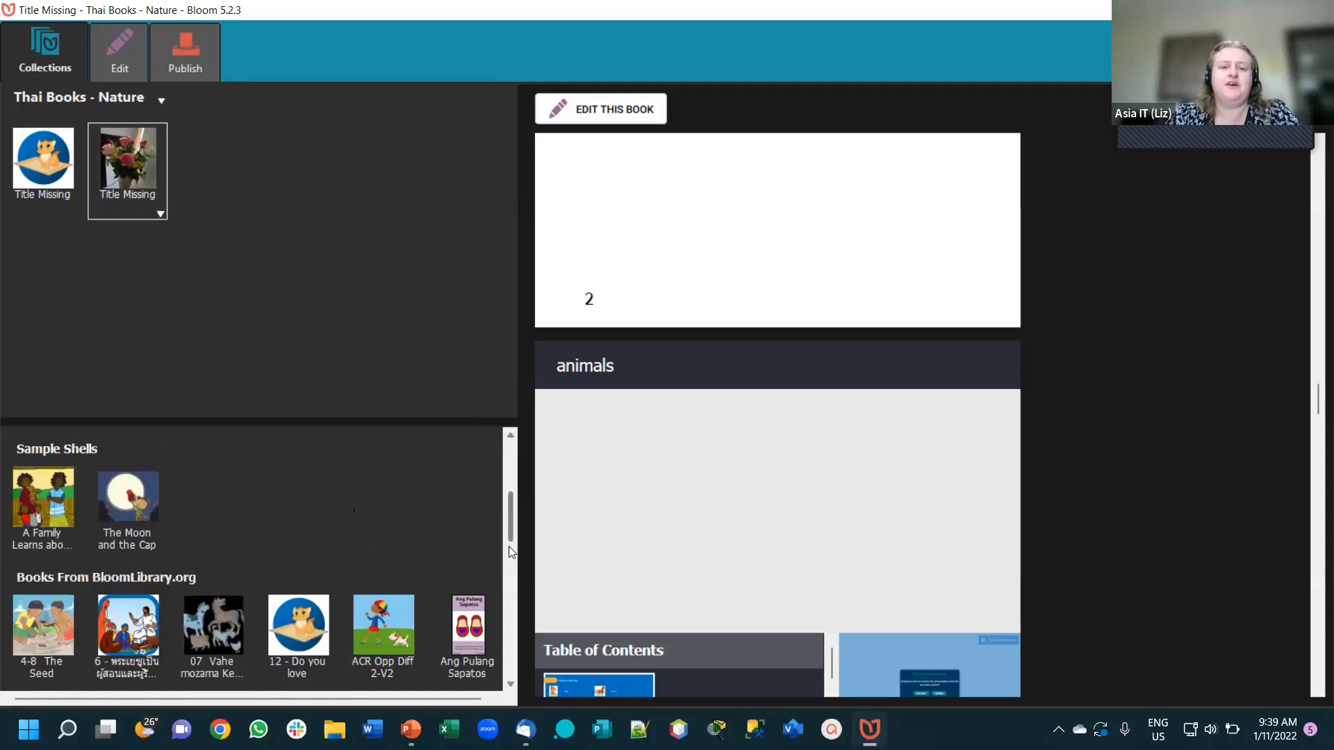
scroll(510, 459, "up", 5)
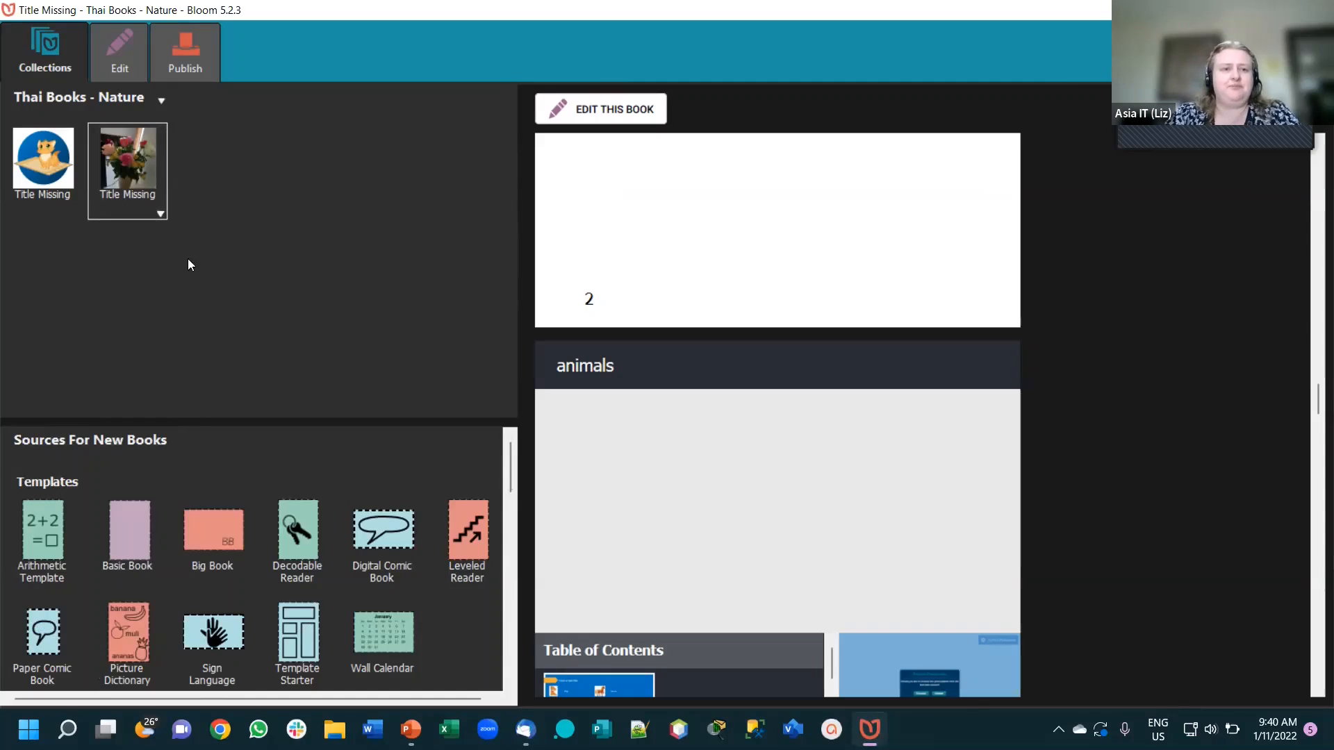
left_click(131, 542)
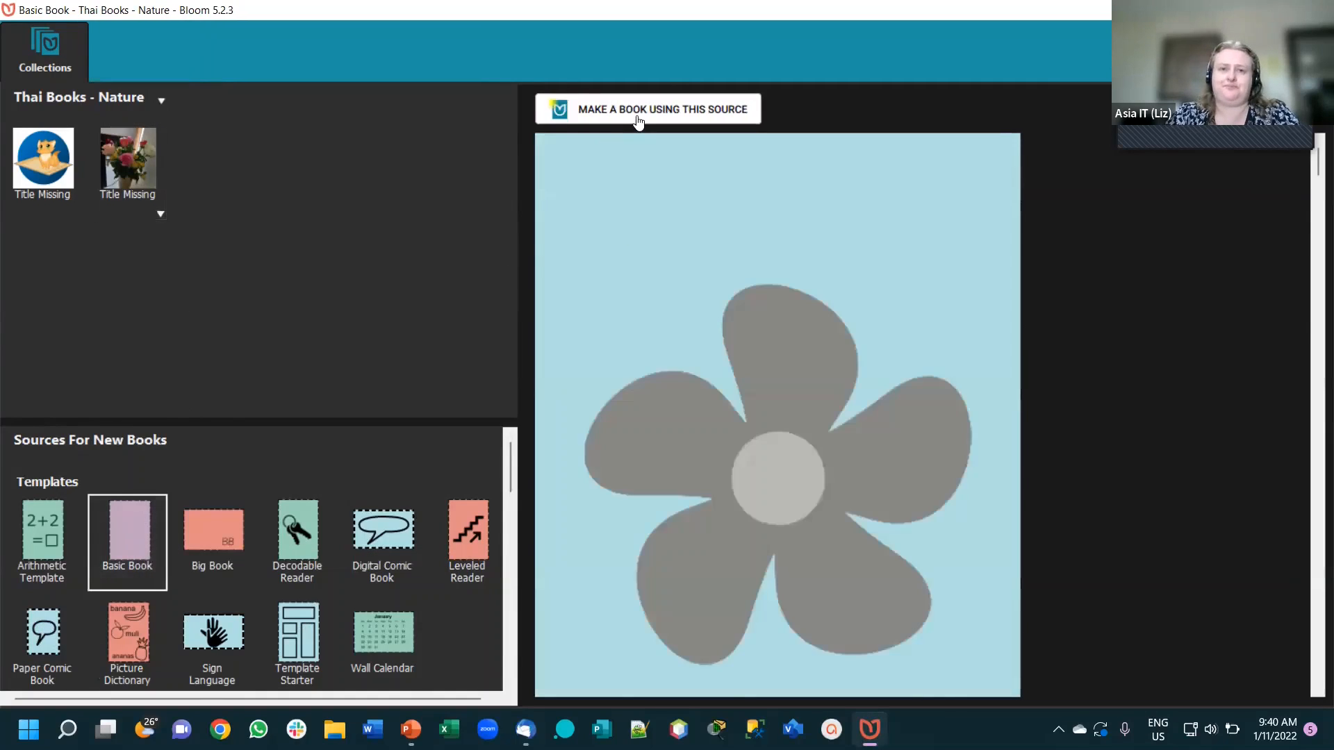
left_click(641, 111)
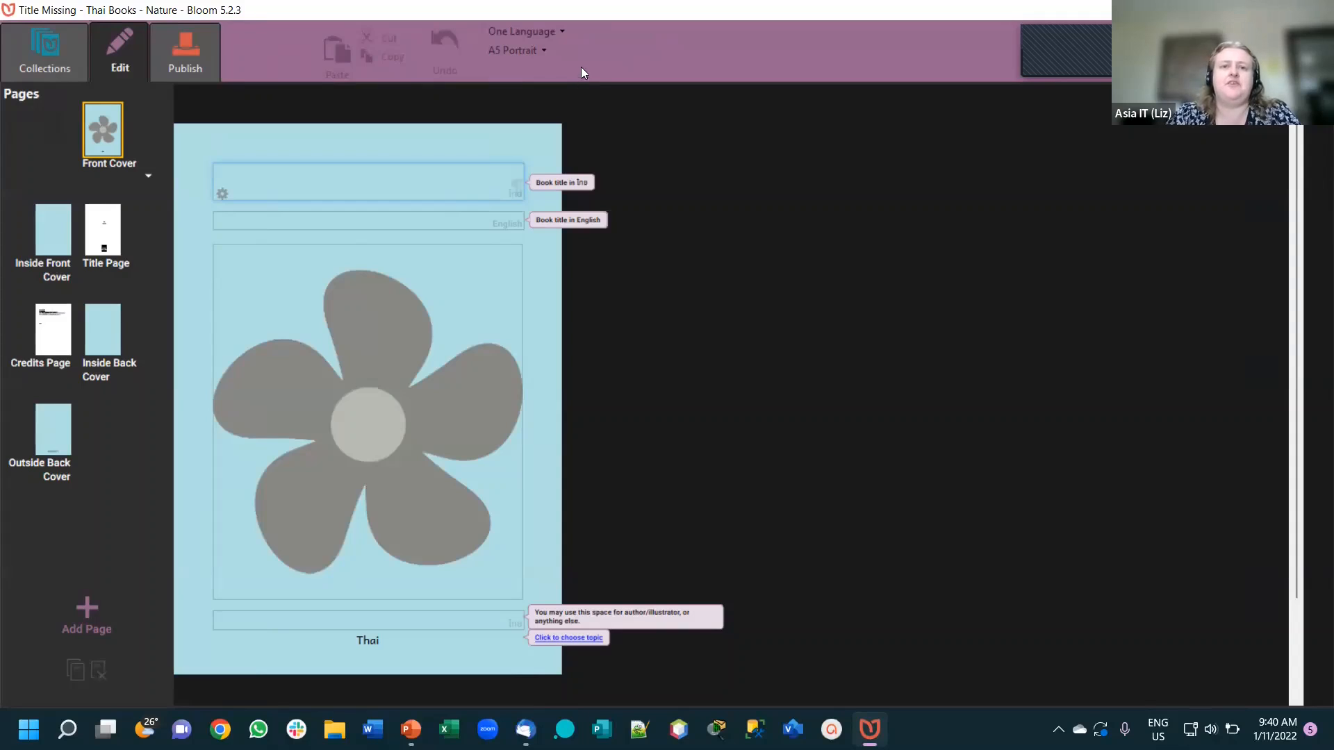
left_click(535, 50)
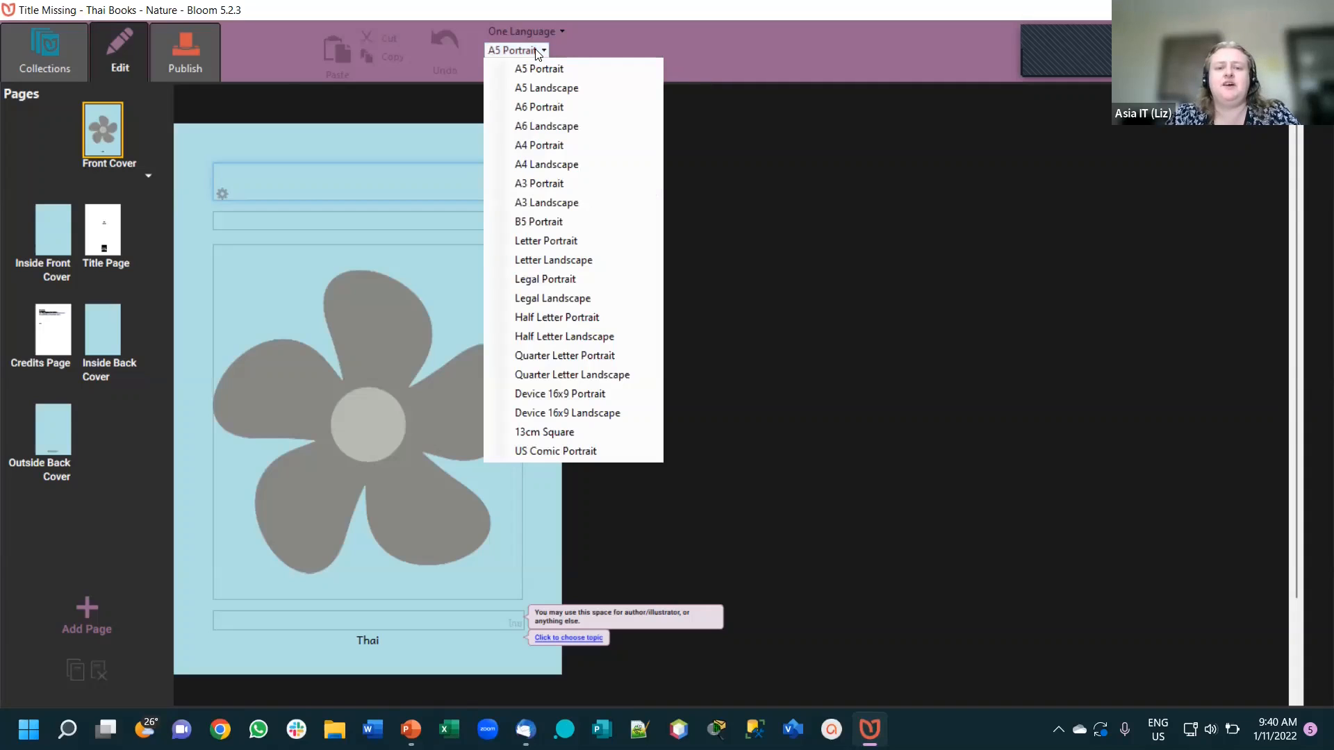
left_click(624, 395)
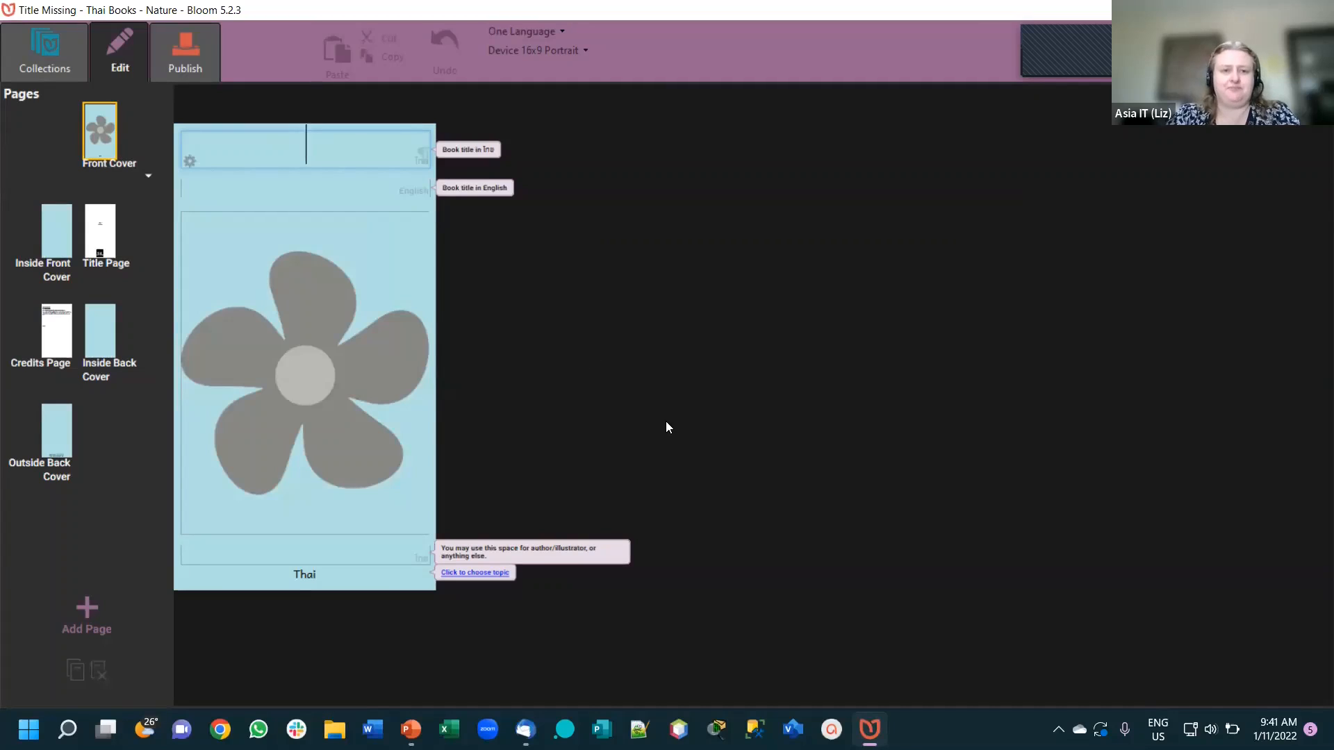
- Open the picture chooser for the front cover image and search the image galleries for "tree"
mouse_move(417, 253)
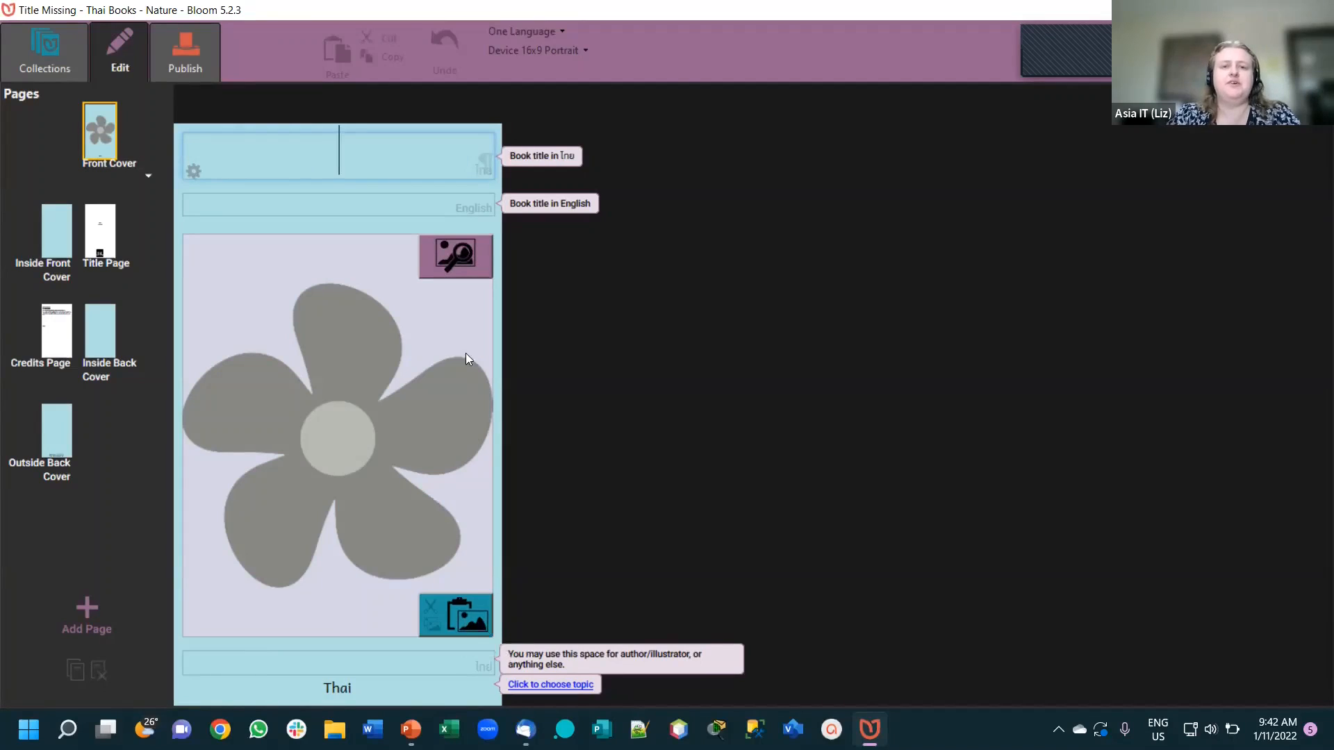
left_click(448, 257)
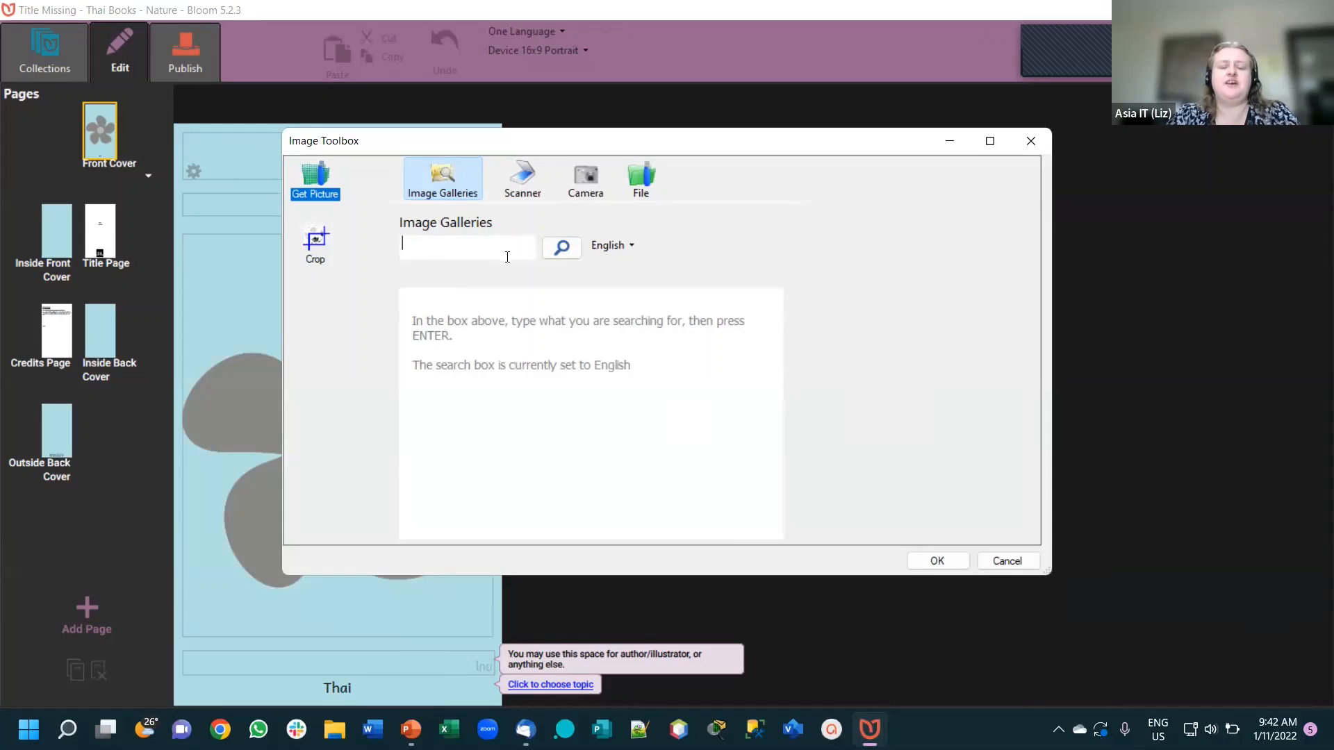
type("tree")
key("Return")
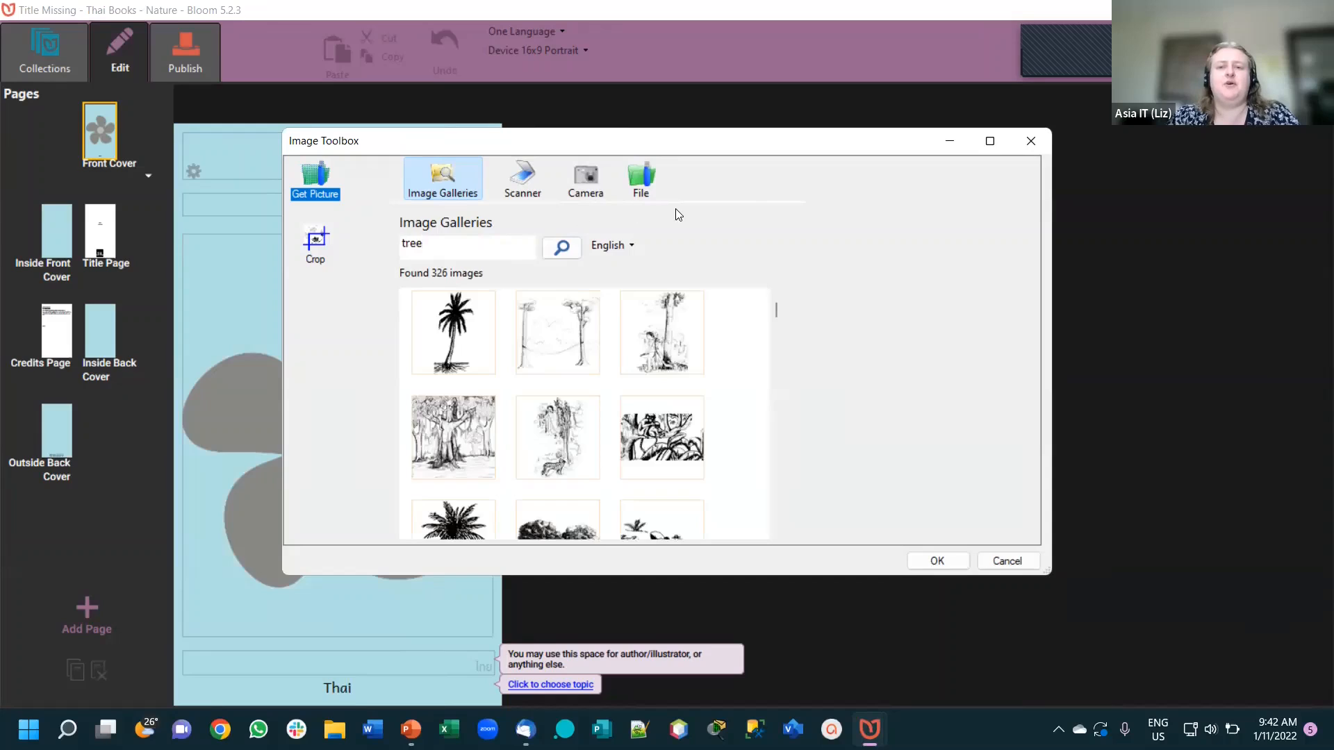
- Insert the photo of the flower vase from the Pictures folder as the cover image, applying the suggested creator and copyright details
left_click(649, 182)
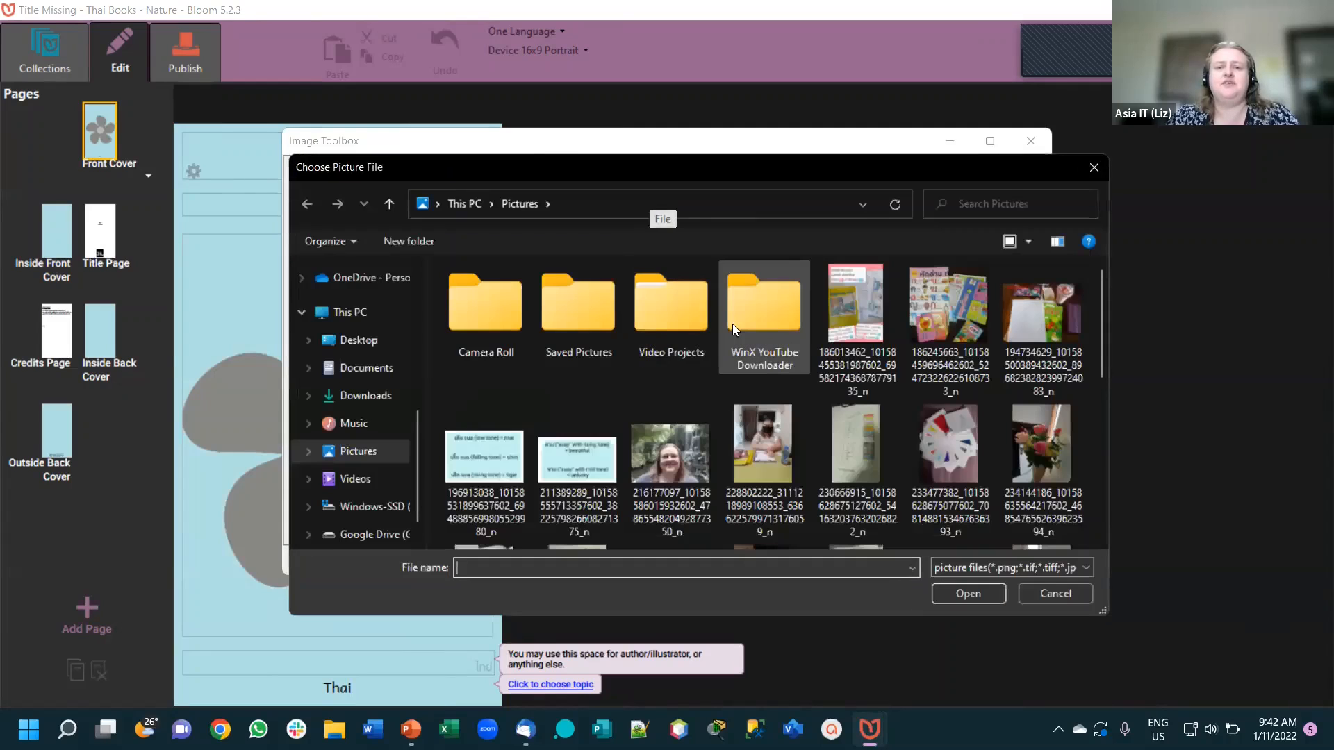
left_click(1069, 466)
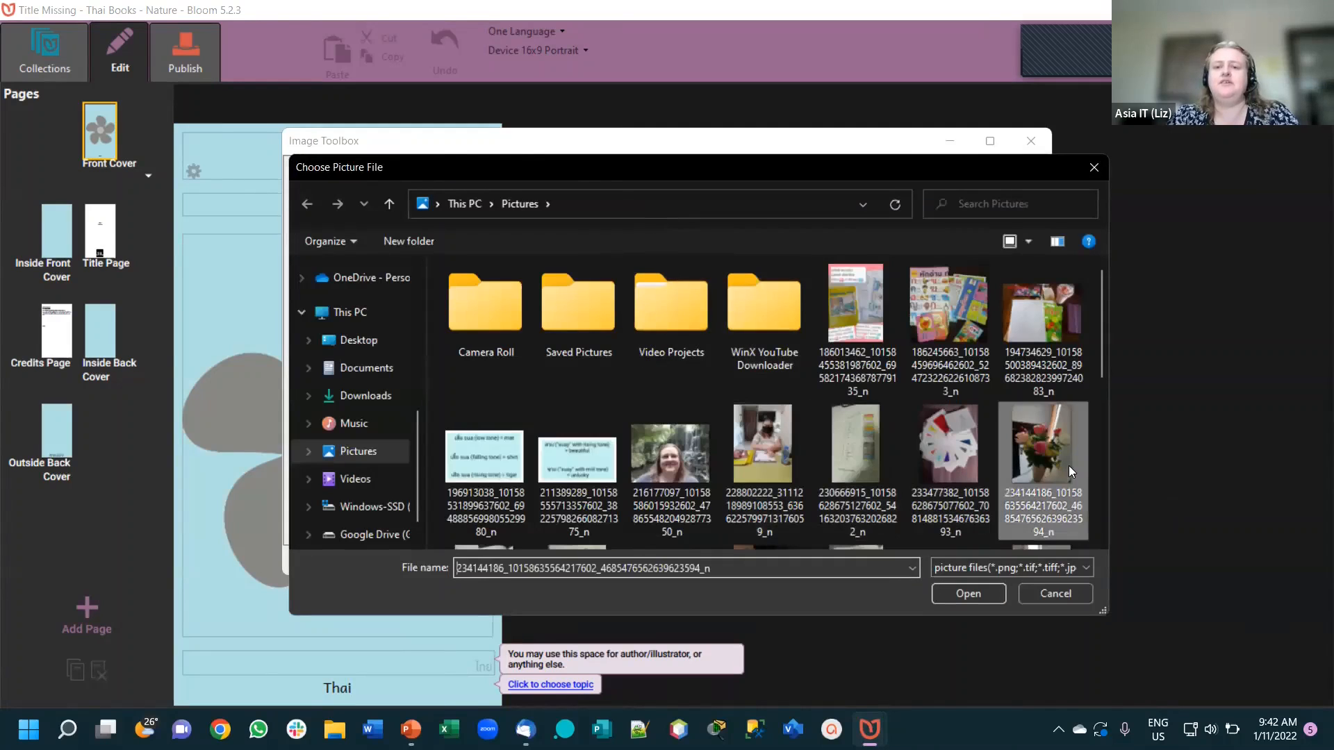
left_click(978, 598)
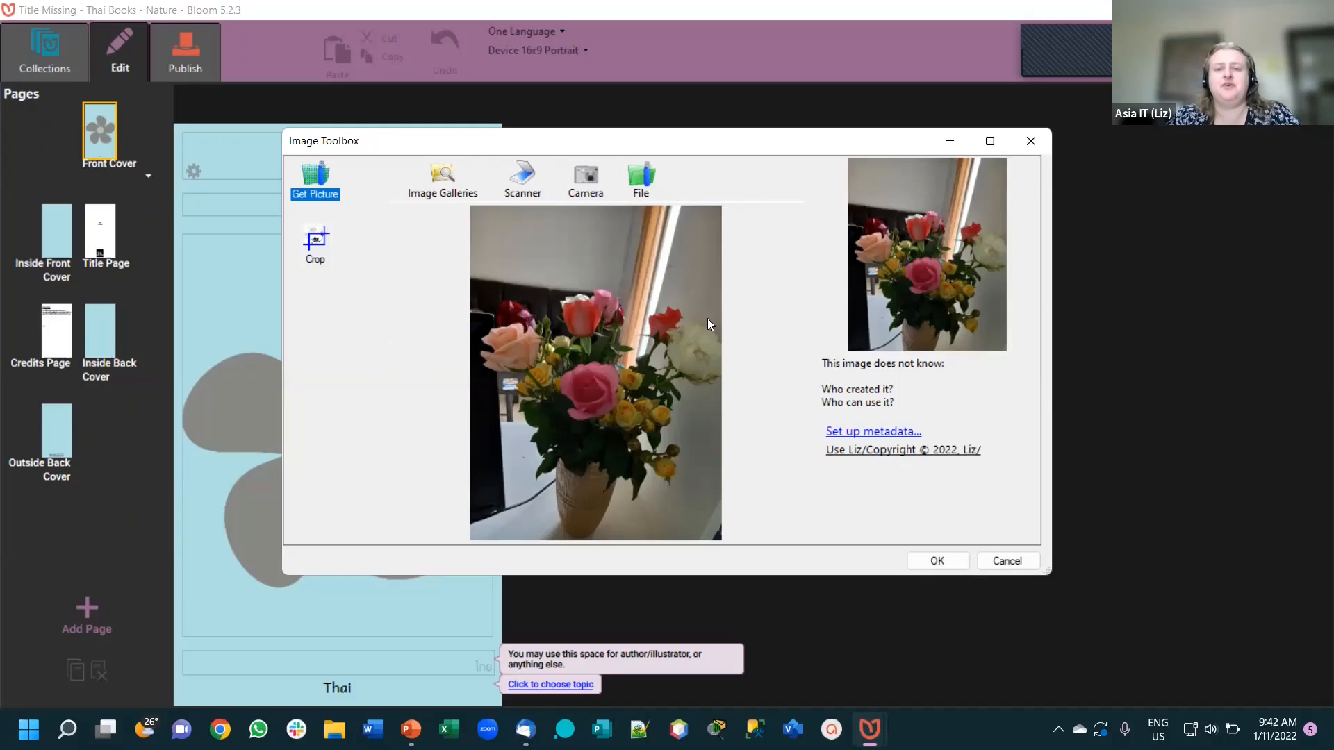
left_click(903, 452)
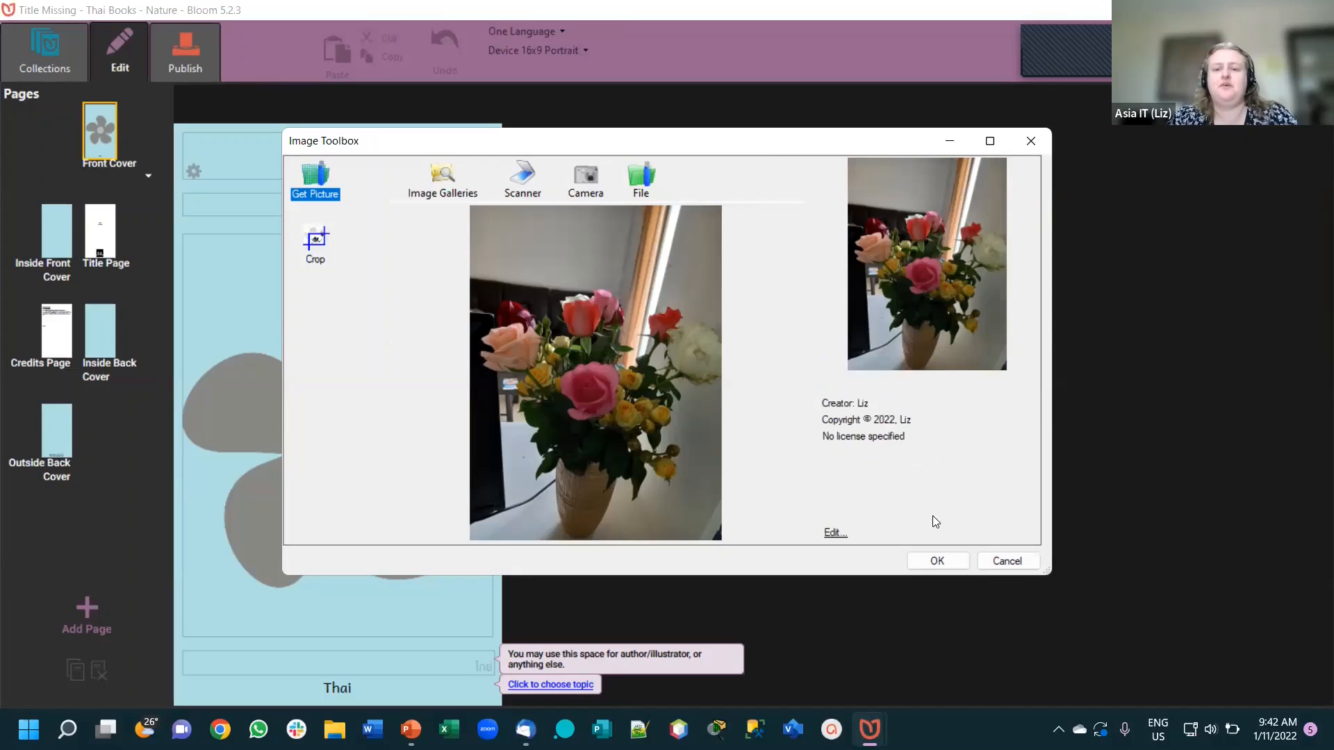
left_click(937, 561)
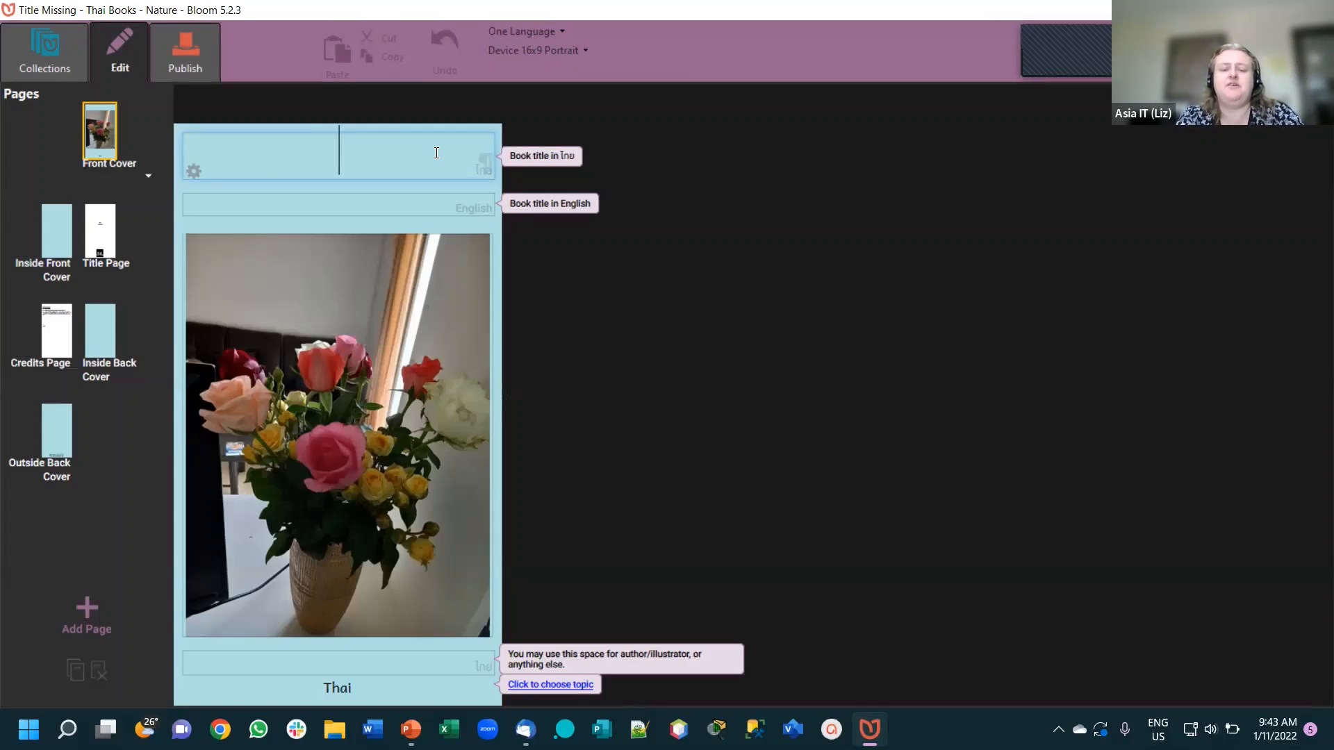
- Enter "This is my book about flowers" as the Thai book title on the front cover
type("This is")
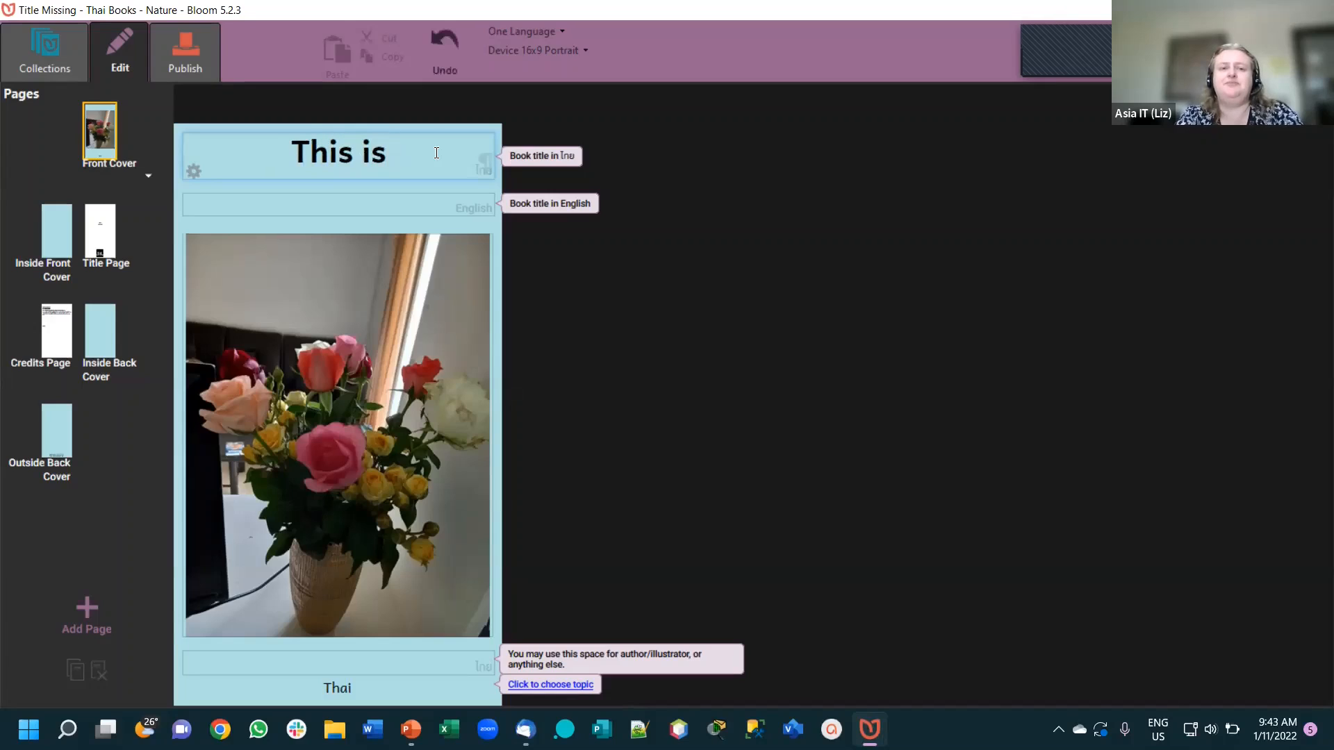
type(" my book about")
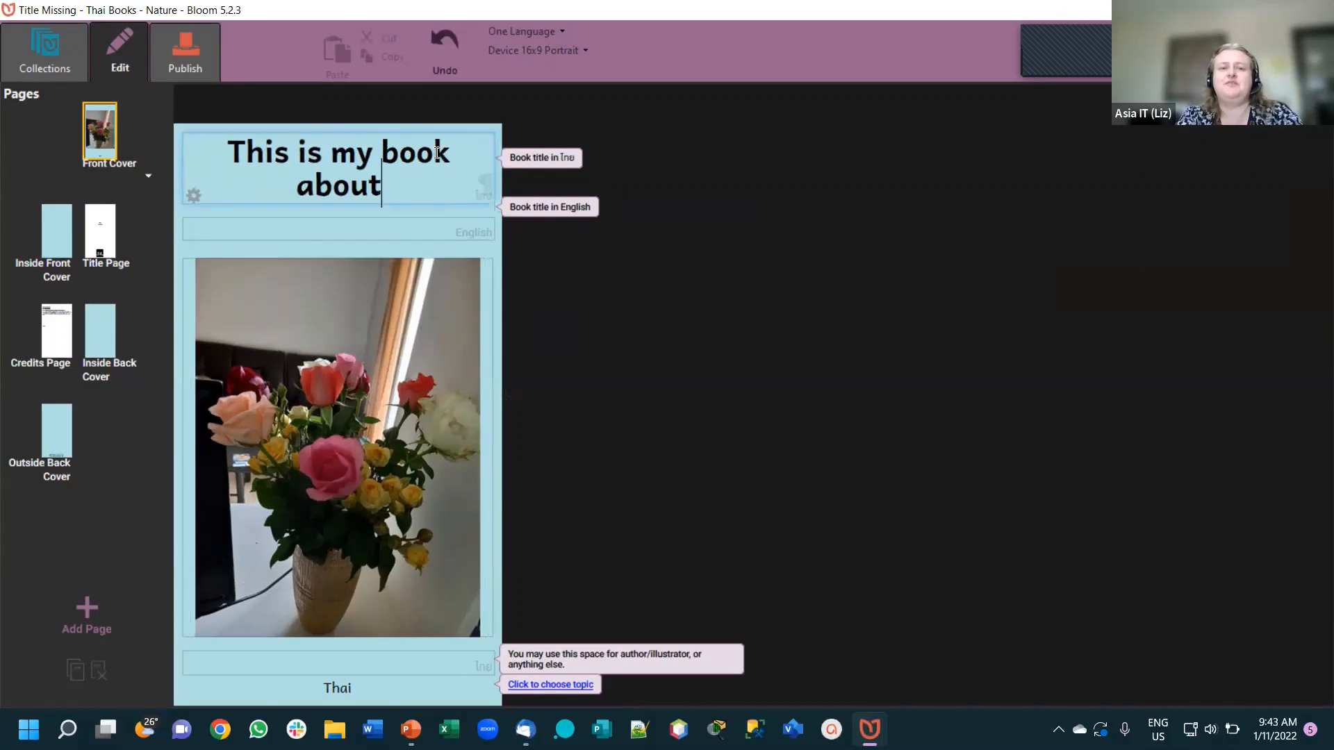
type(" flowers")
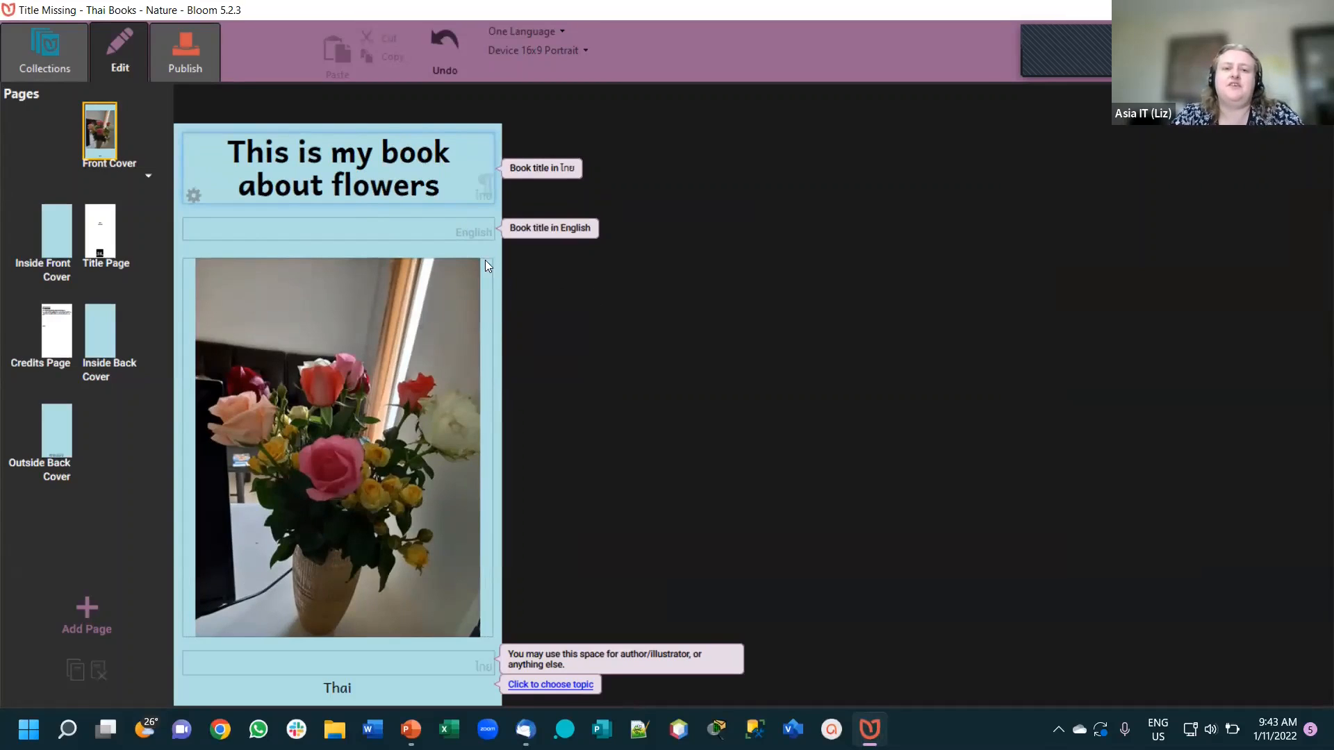
key("ctrl+a")
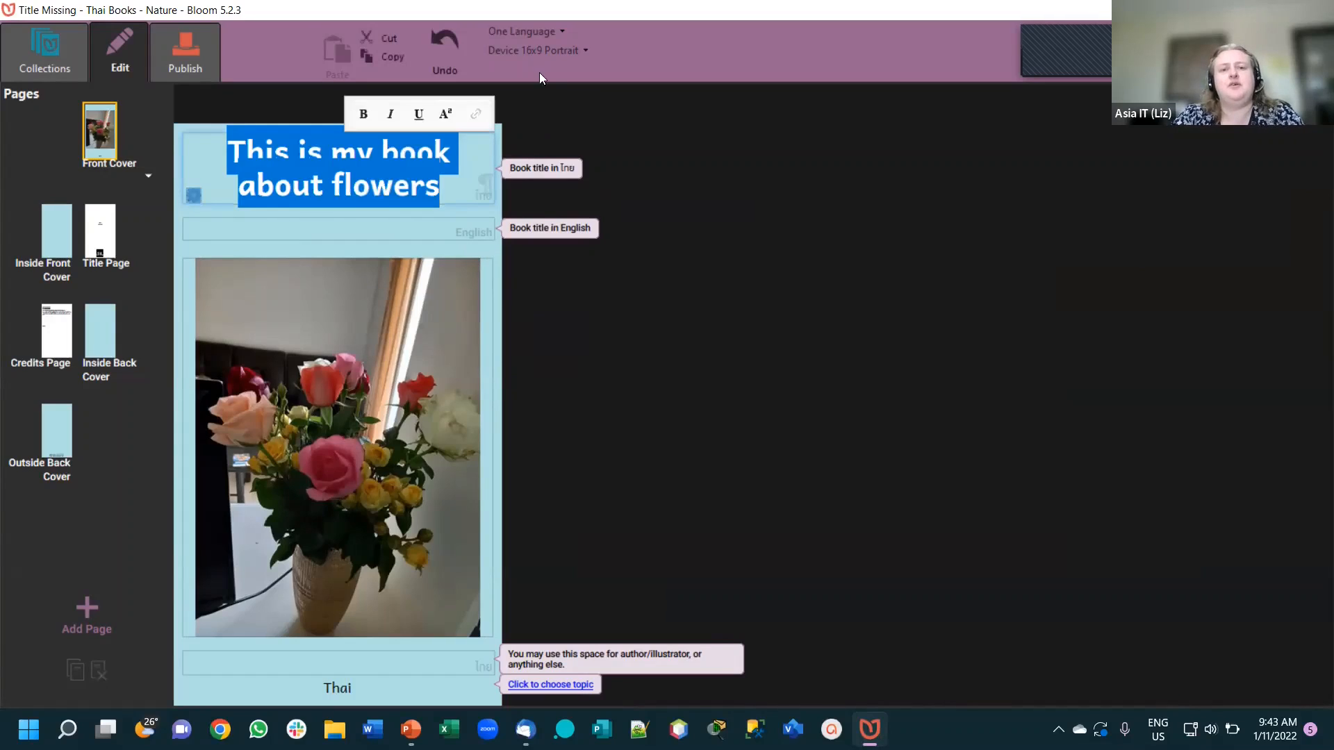
- Add English as the book's second language alongside Thai, and remove it again
left_click(540, 30)
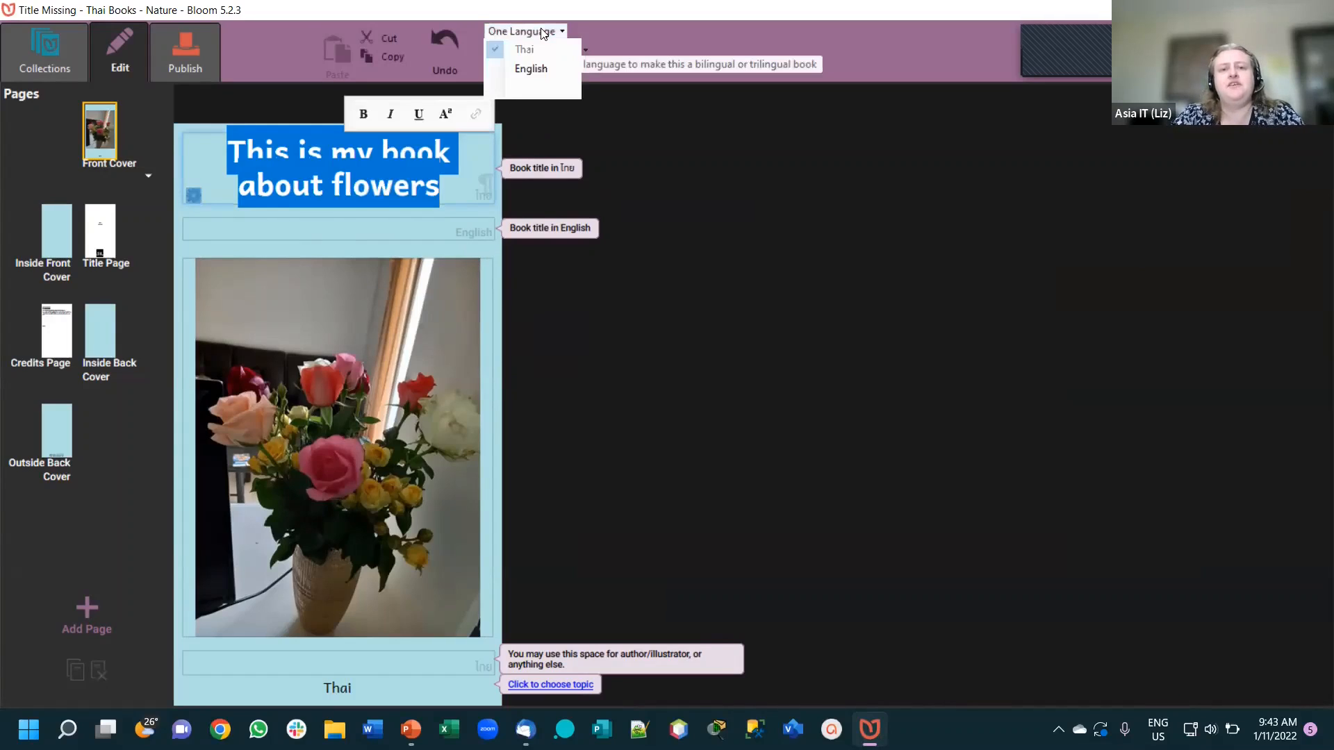
left_click(530, 71)
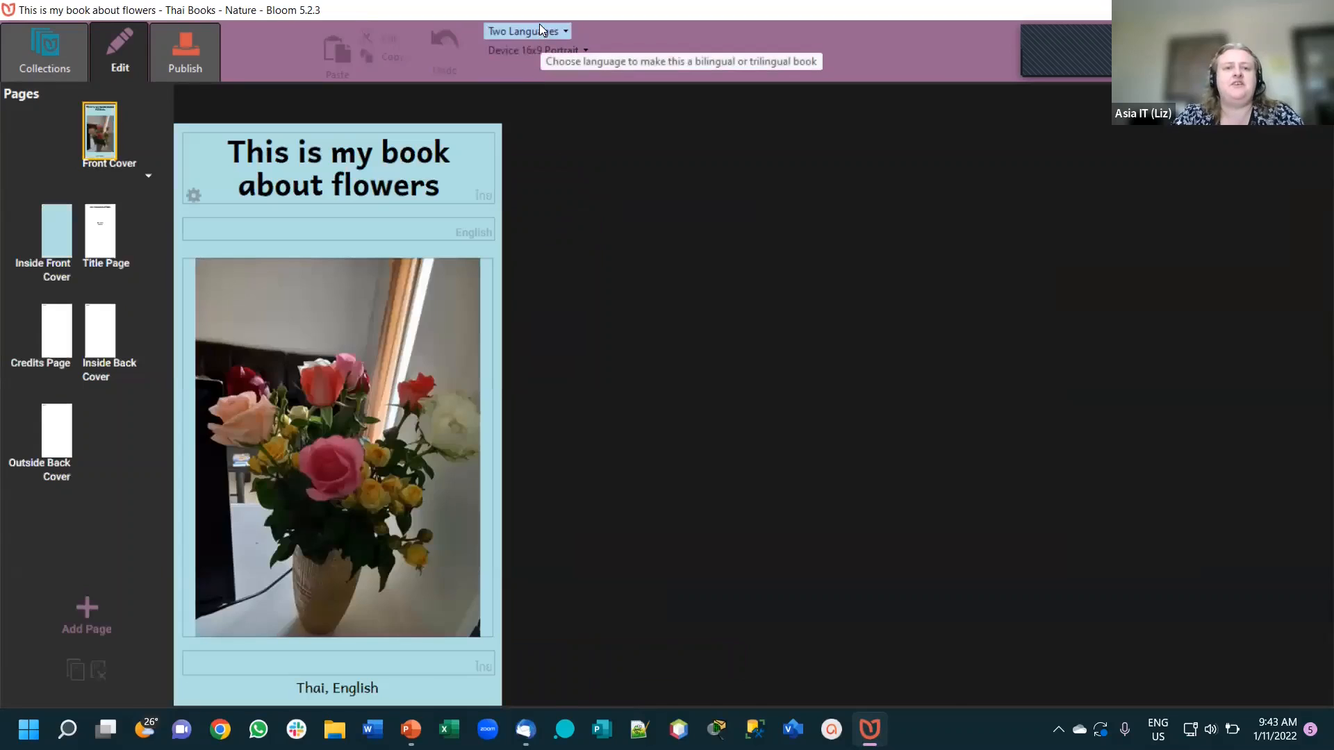
left_click(540, 29)
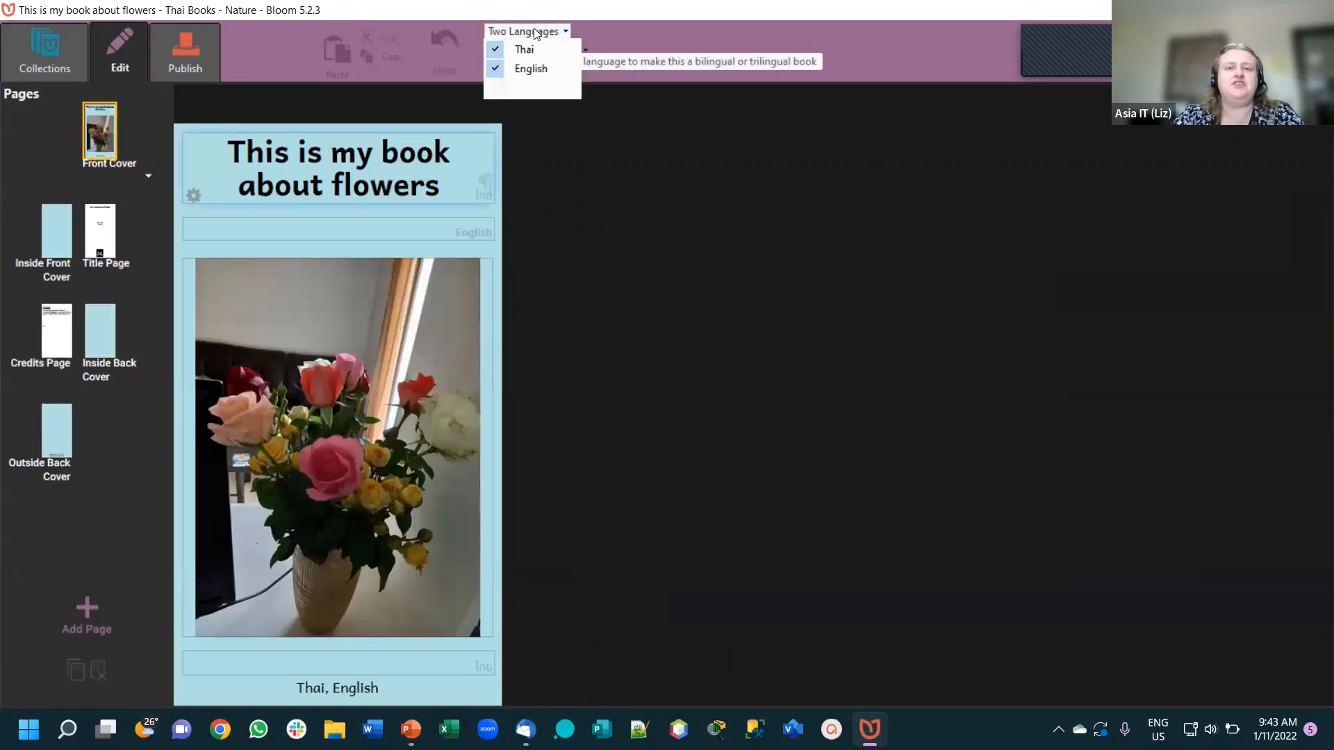
left_click(523, 68)
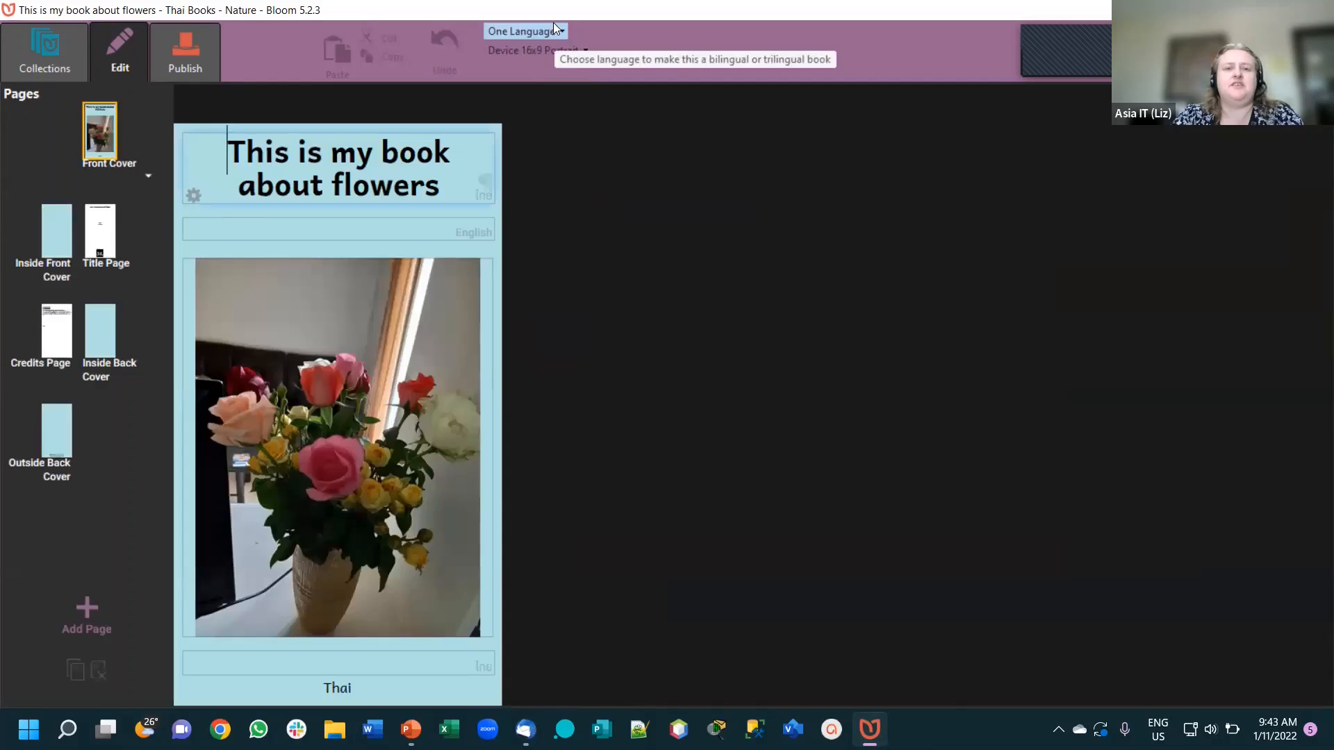
- Make the book English only by enabling English and disabling Thai in its language choices
left_click(556, 29)
left_click(542, 70)
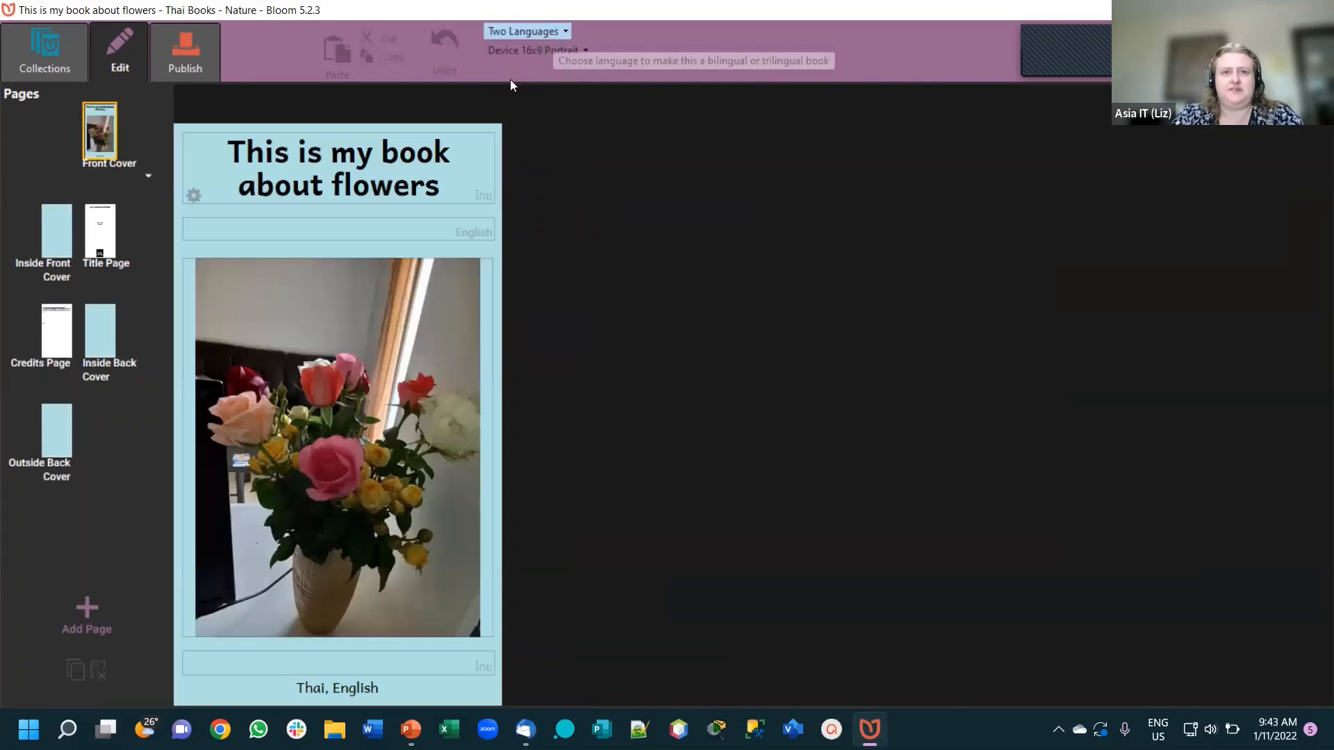
left_click(523, 31)
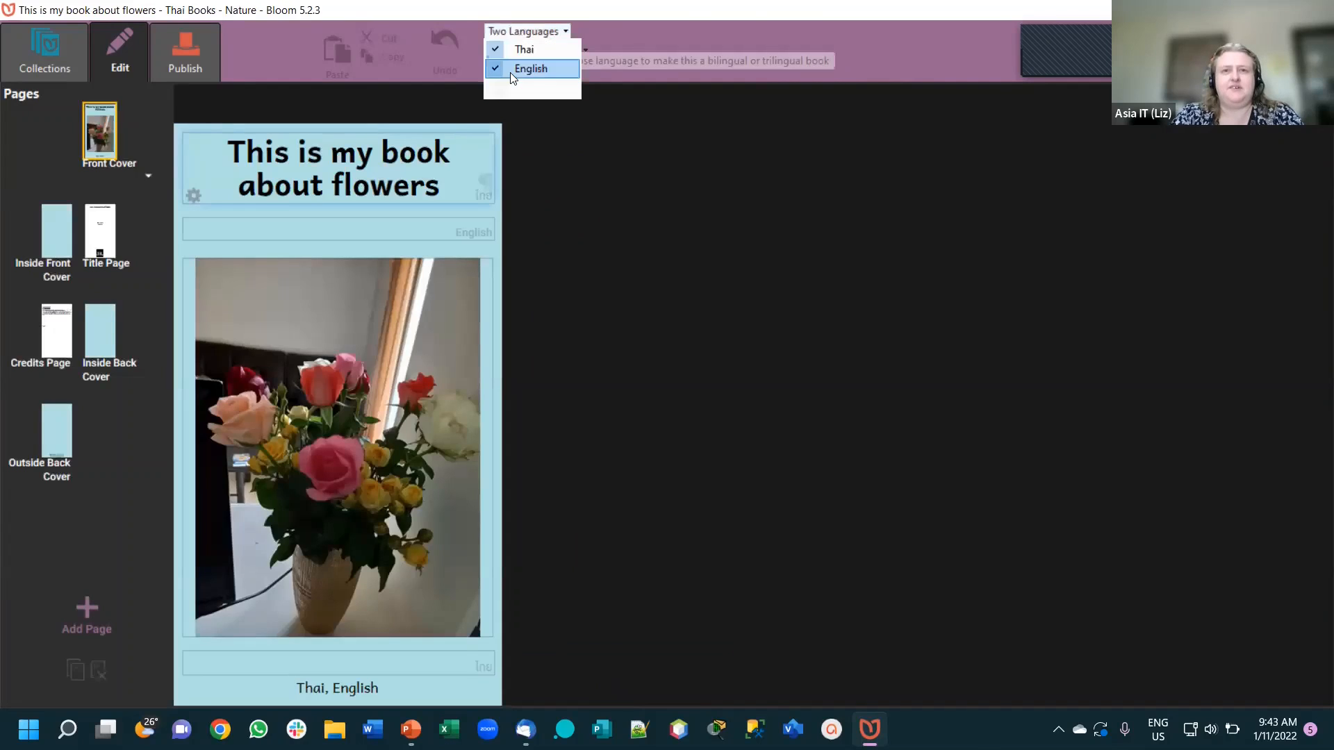
left_click(489, 42)
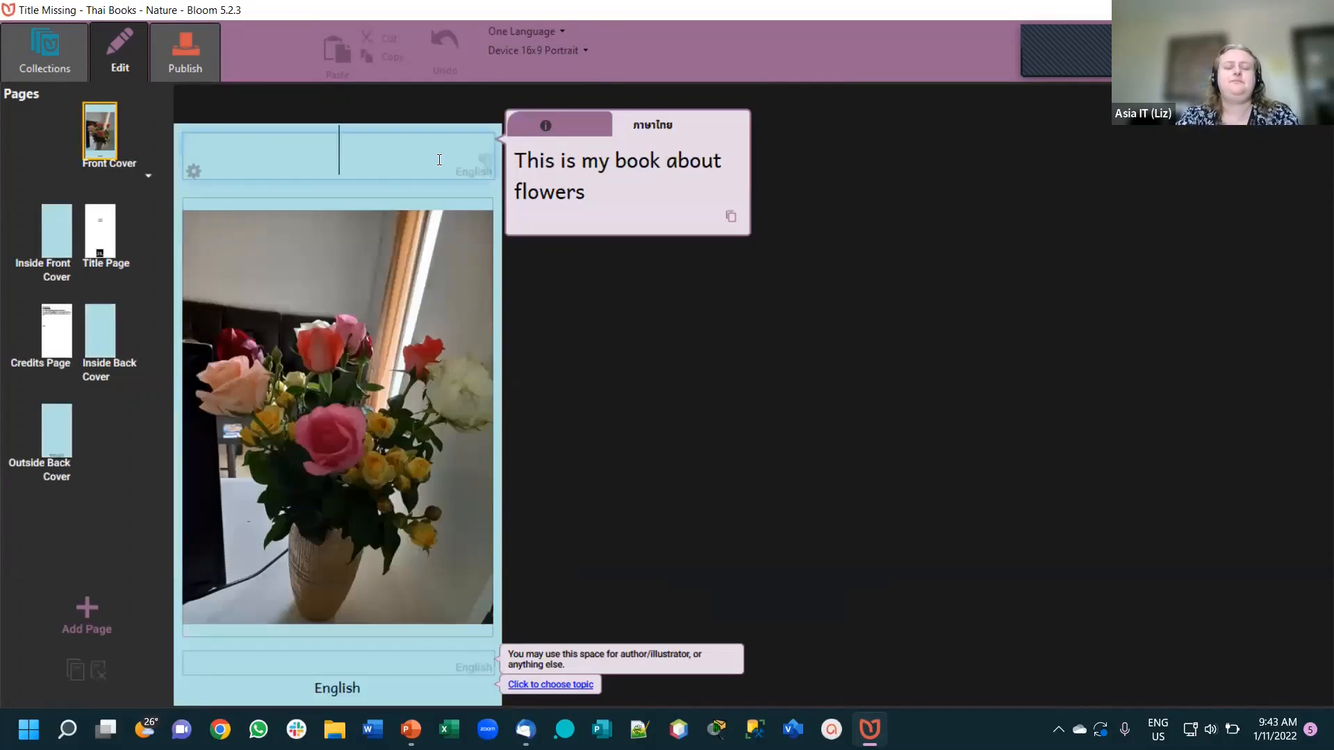
- Enter "My book about flowers" as the English book title on the front cover
type("My b")
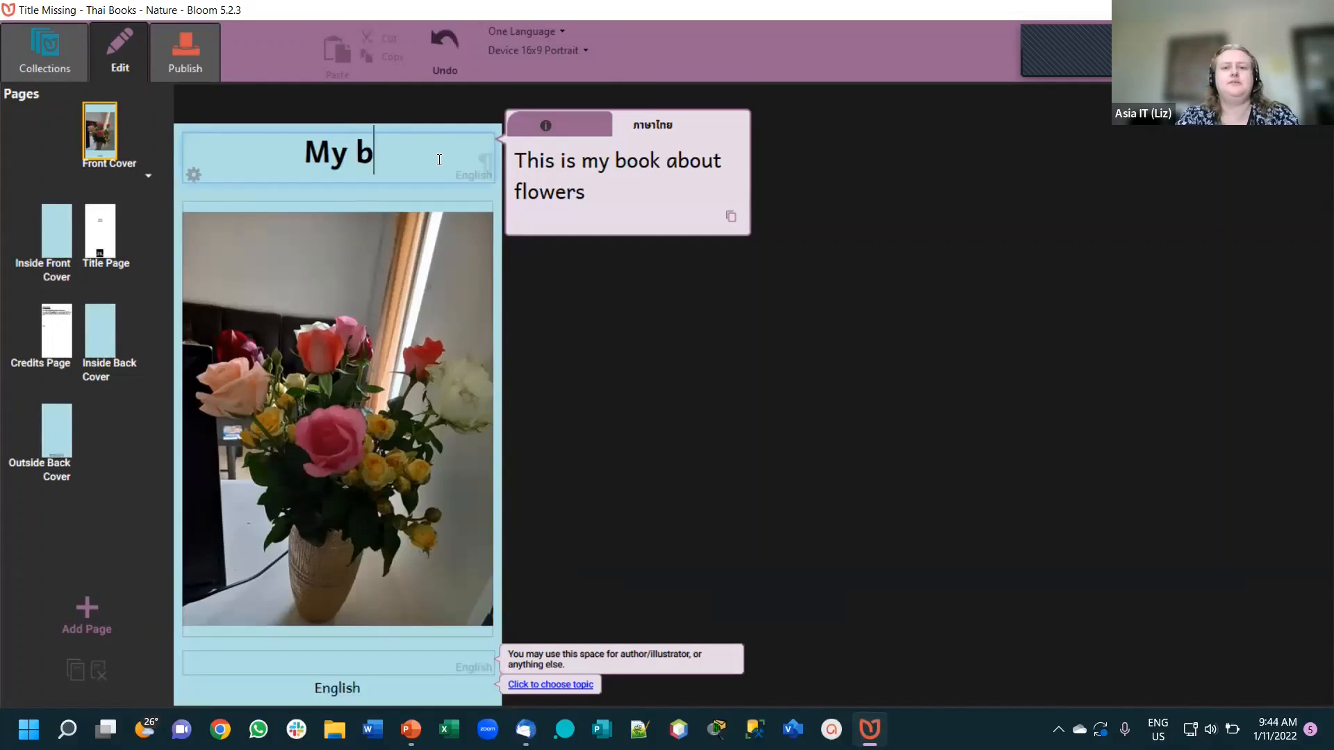
type("ook about flow")
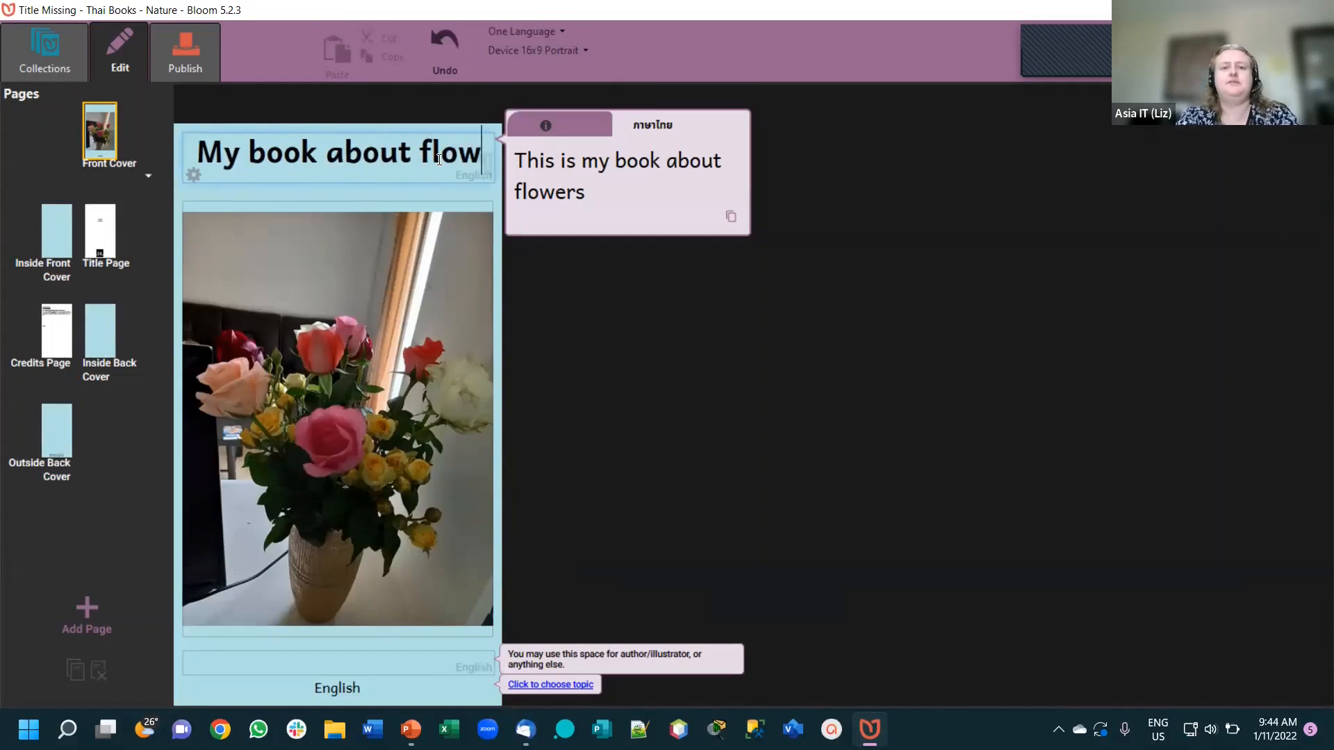
type("ers")
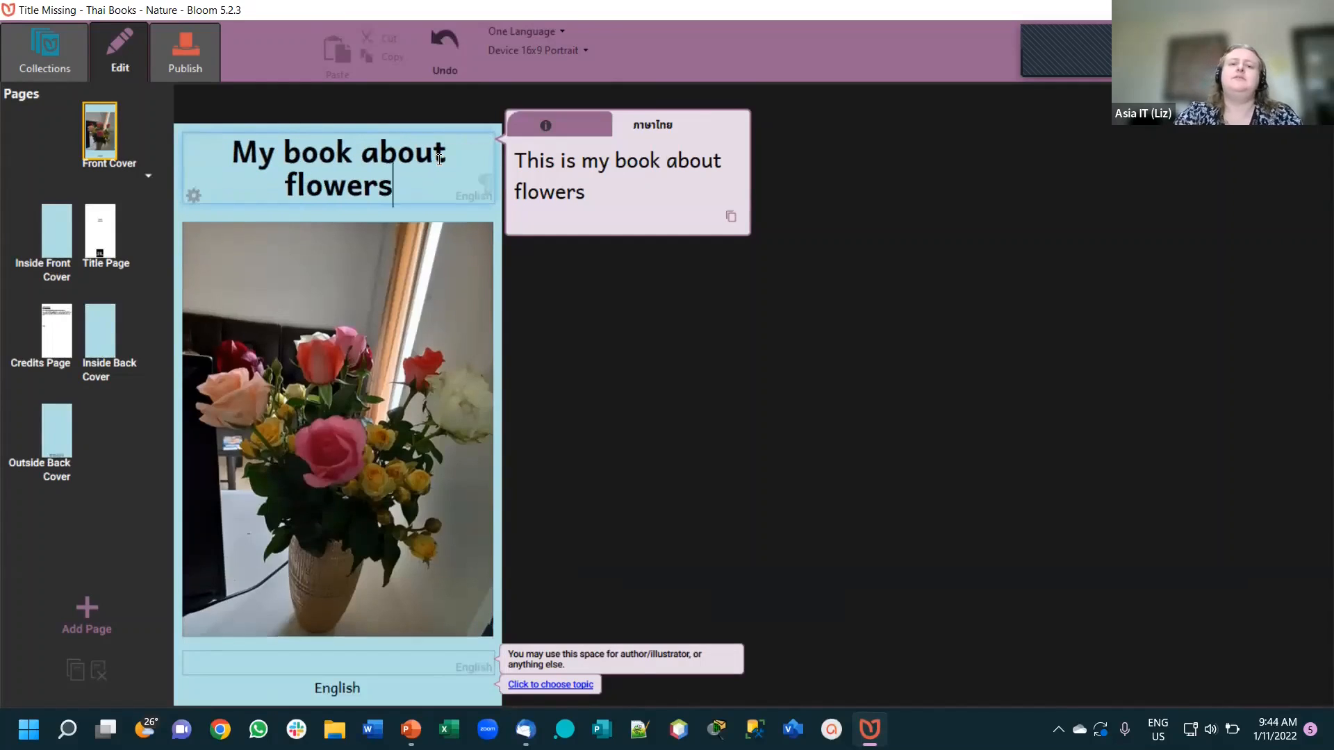
left_click(629, 281)
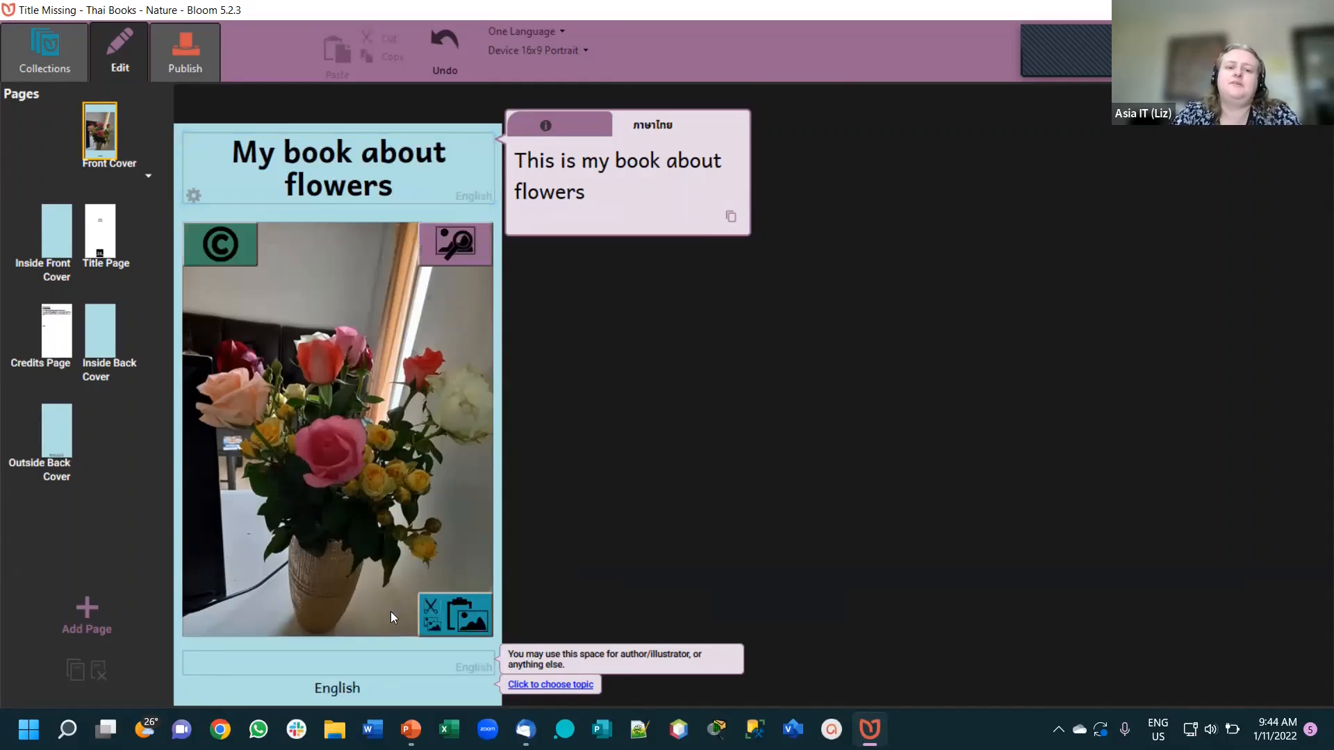
left_click(392, 666)
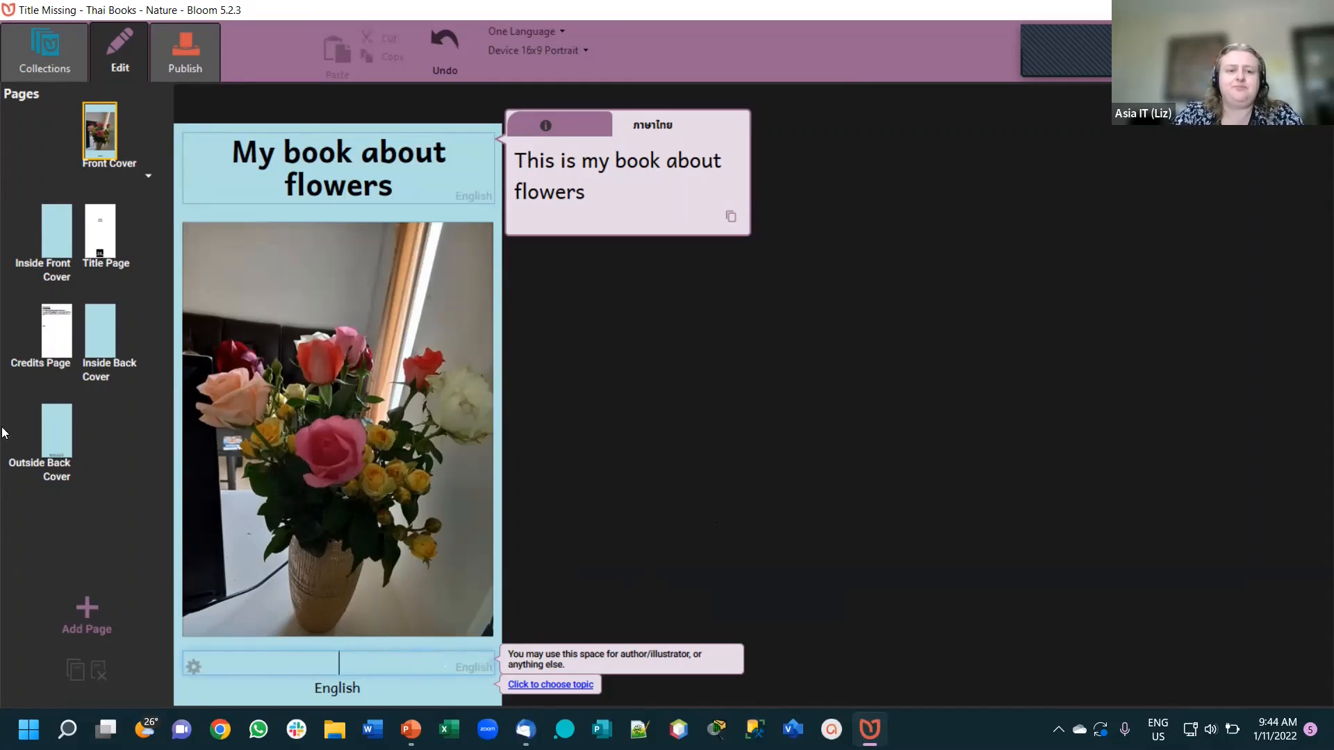
- Add one page with the Basic Book layout Picture in Middle to the book
left_click(82, 618)
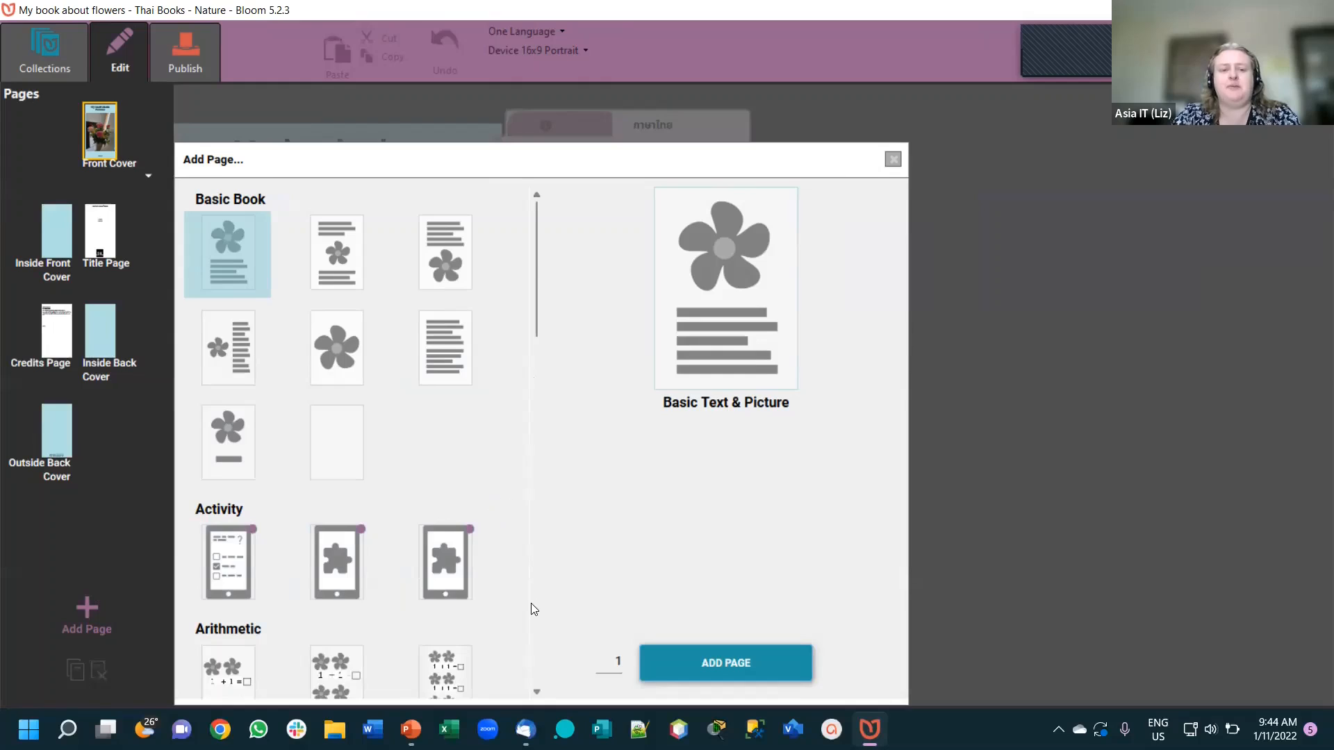
left_click(335, 277)
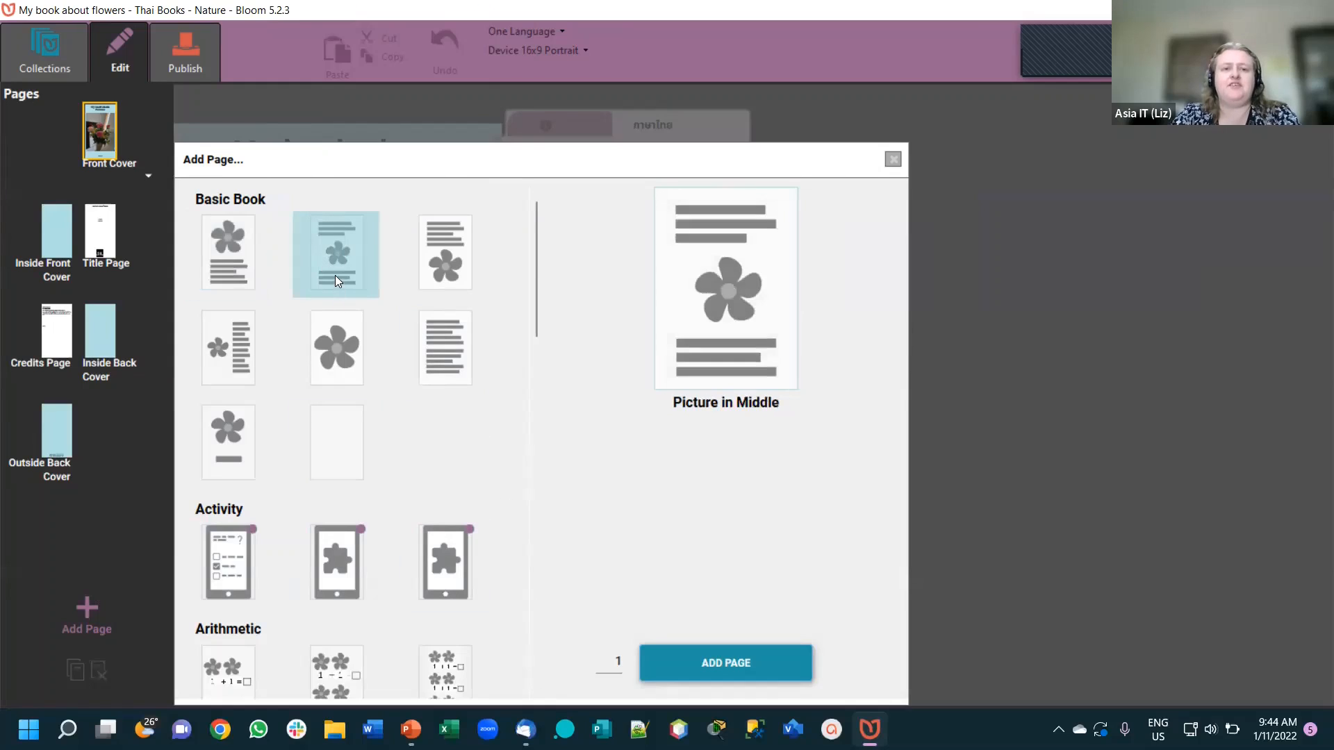
left_click(773, 674)
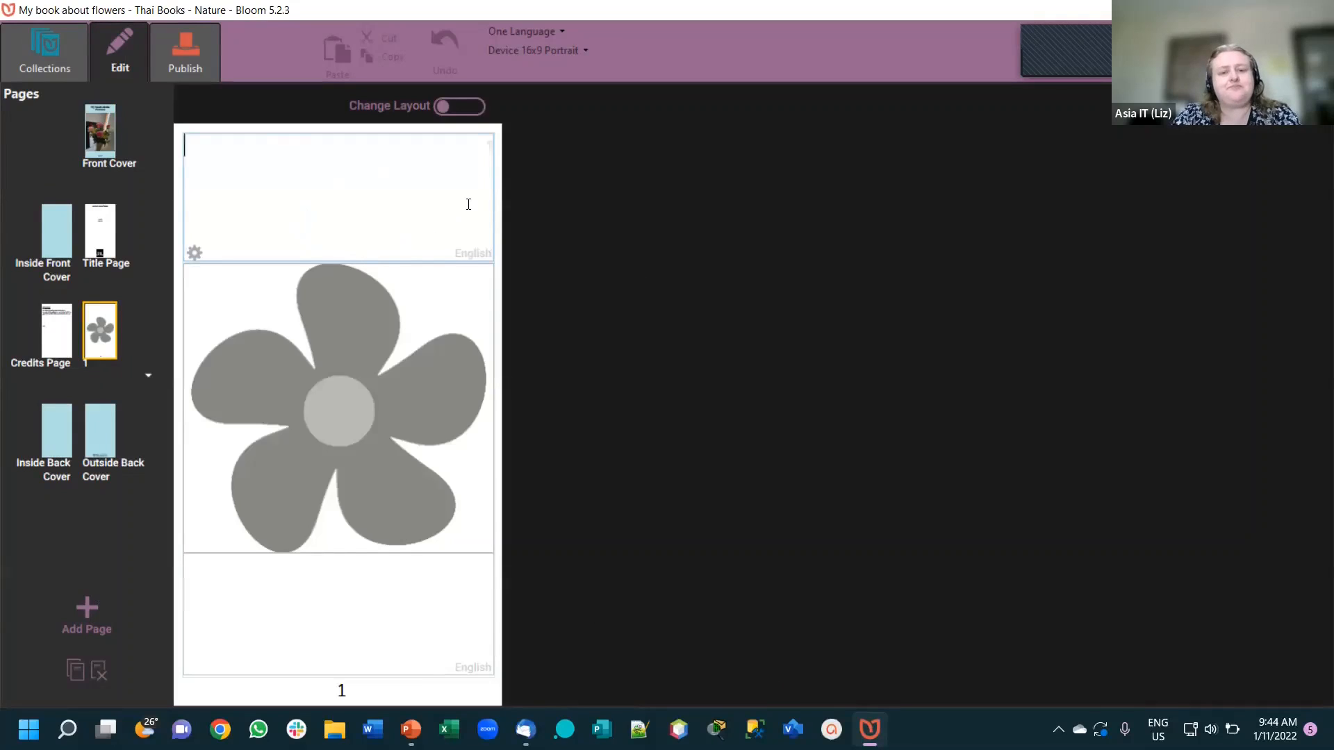
left_click(562, 32)
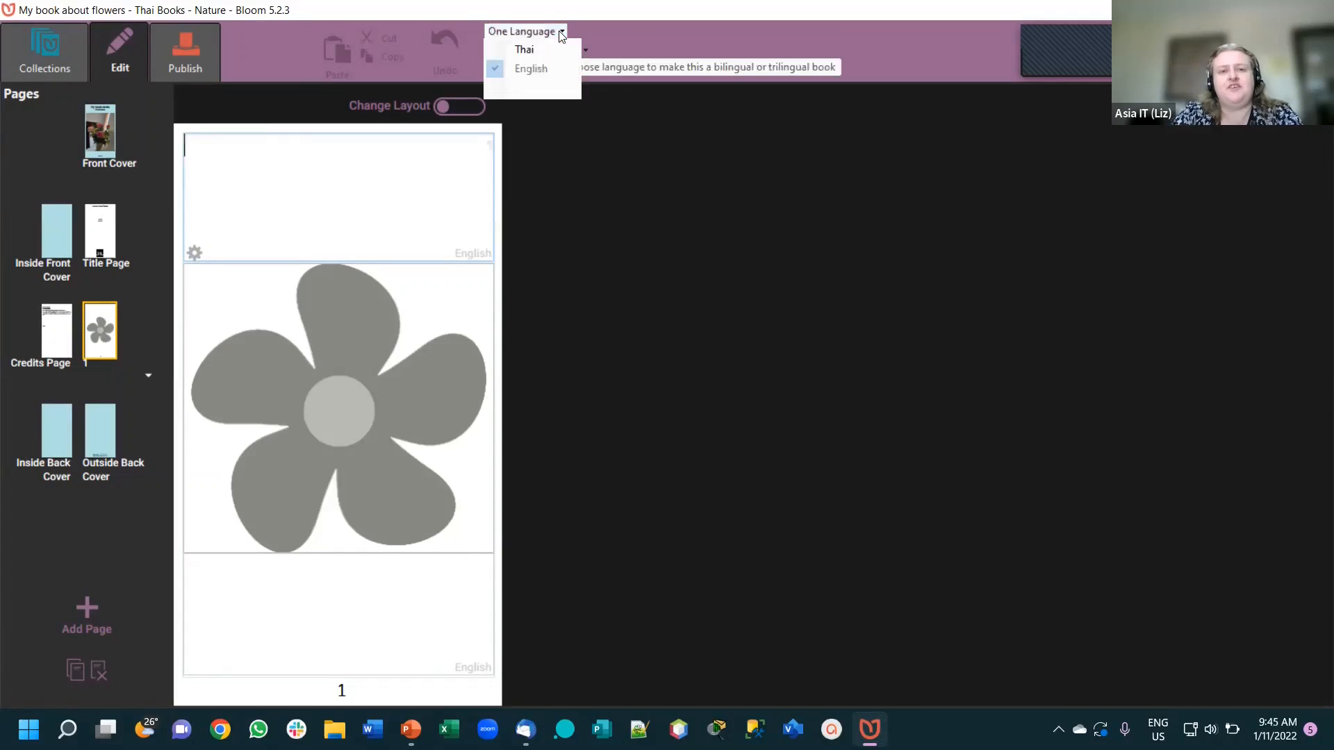
left_click(660, 298)
left_click(423, 209)
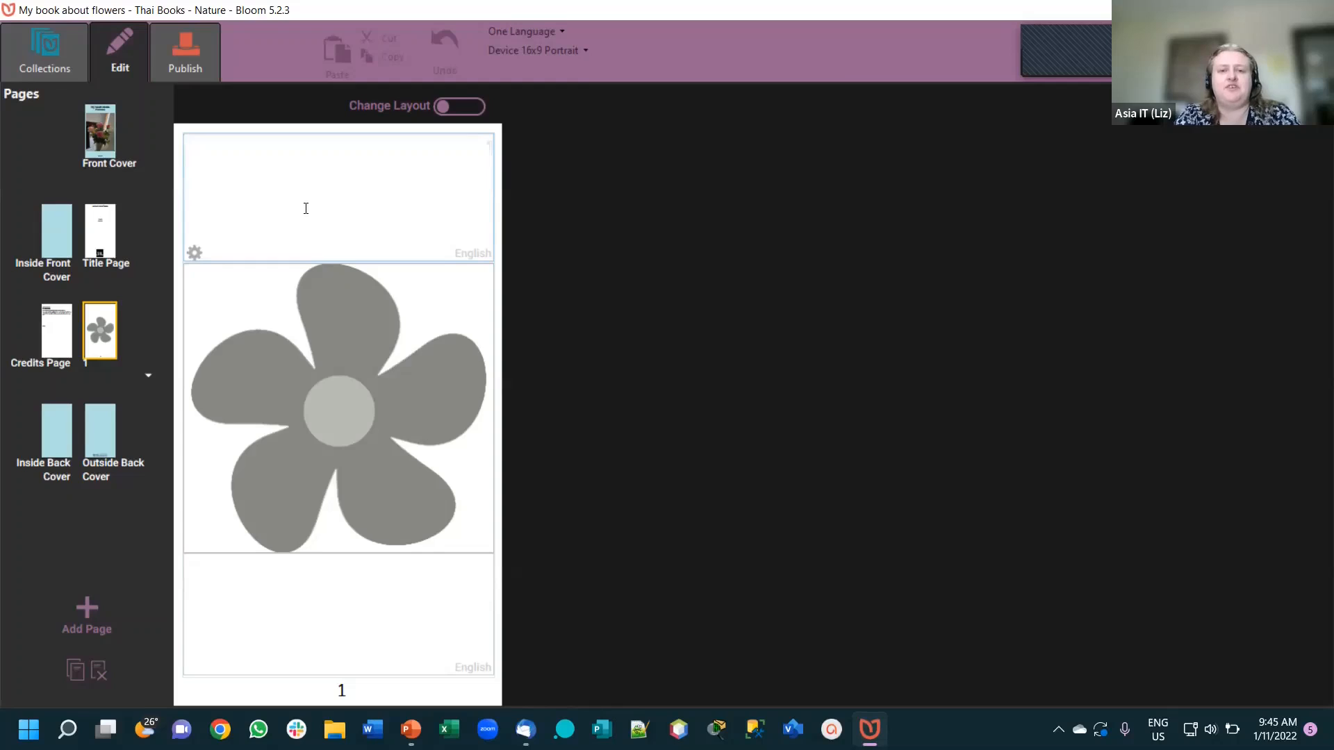
- Enter "This is my story about the flowers" in the English text box above the picture on page 1
type("This")
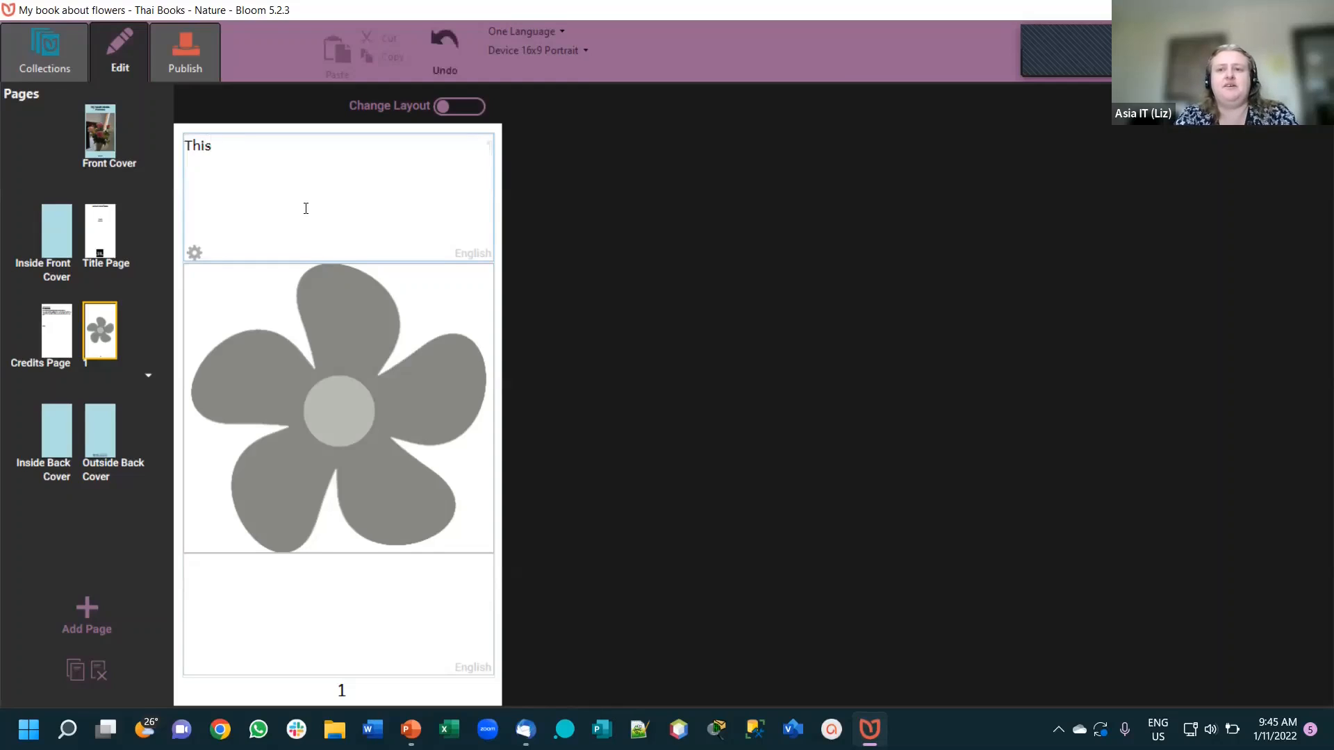
type(" is my ")
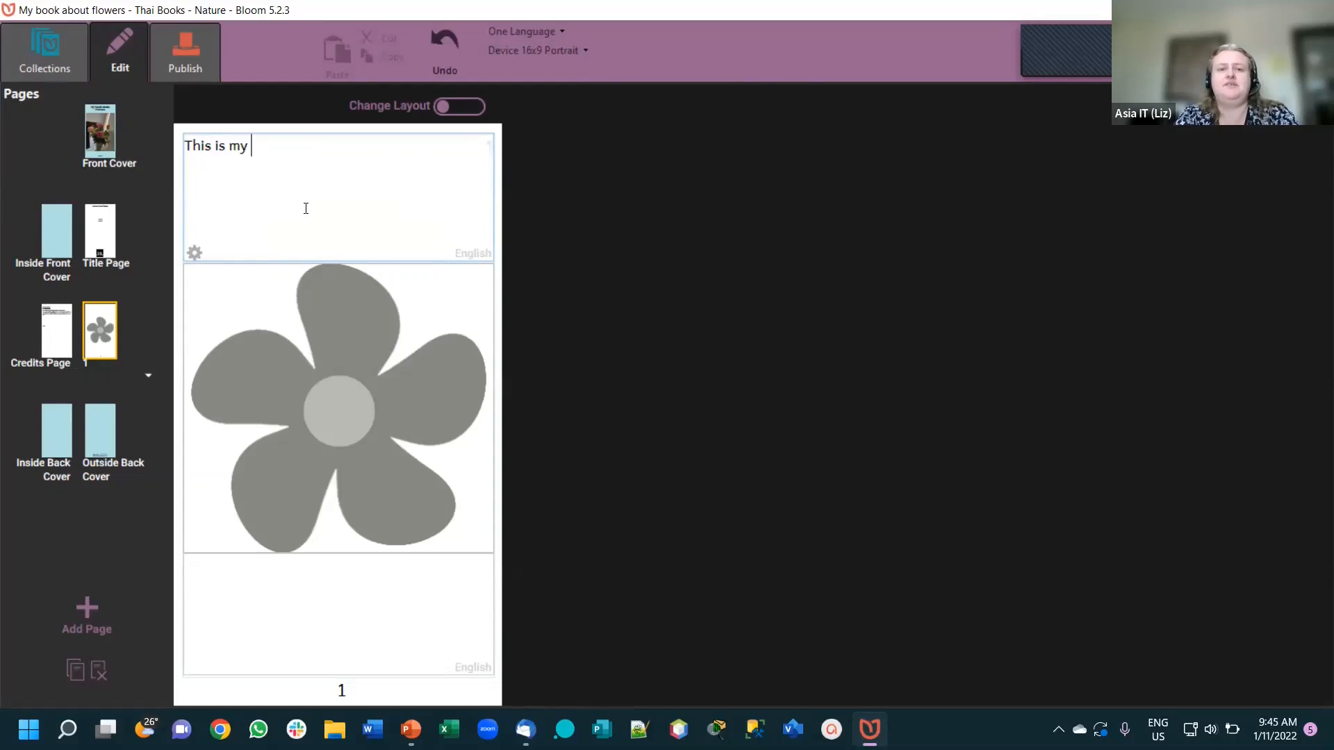
type("story about the")
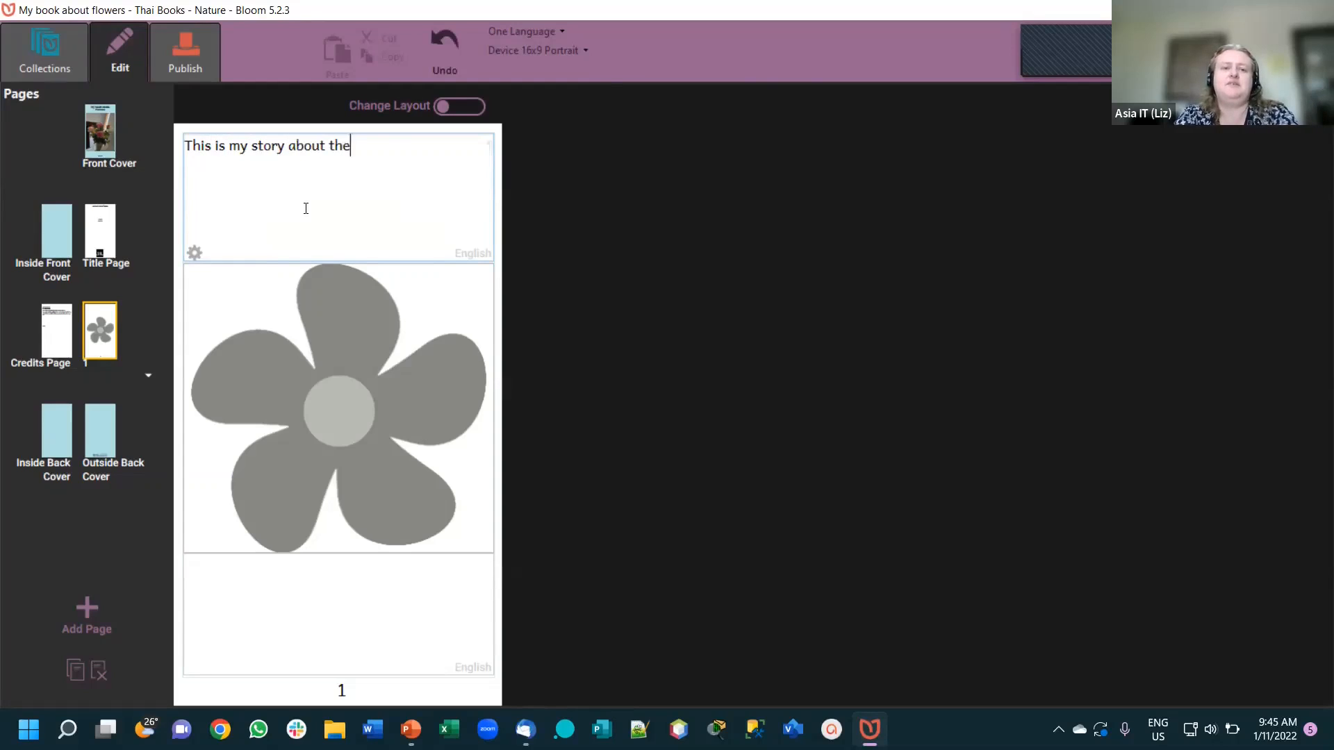
type(" flowers")
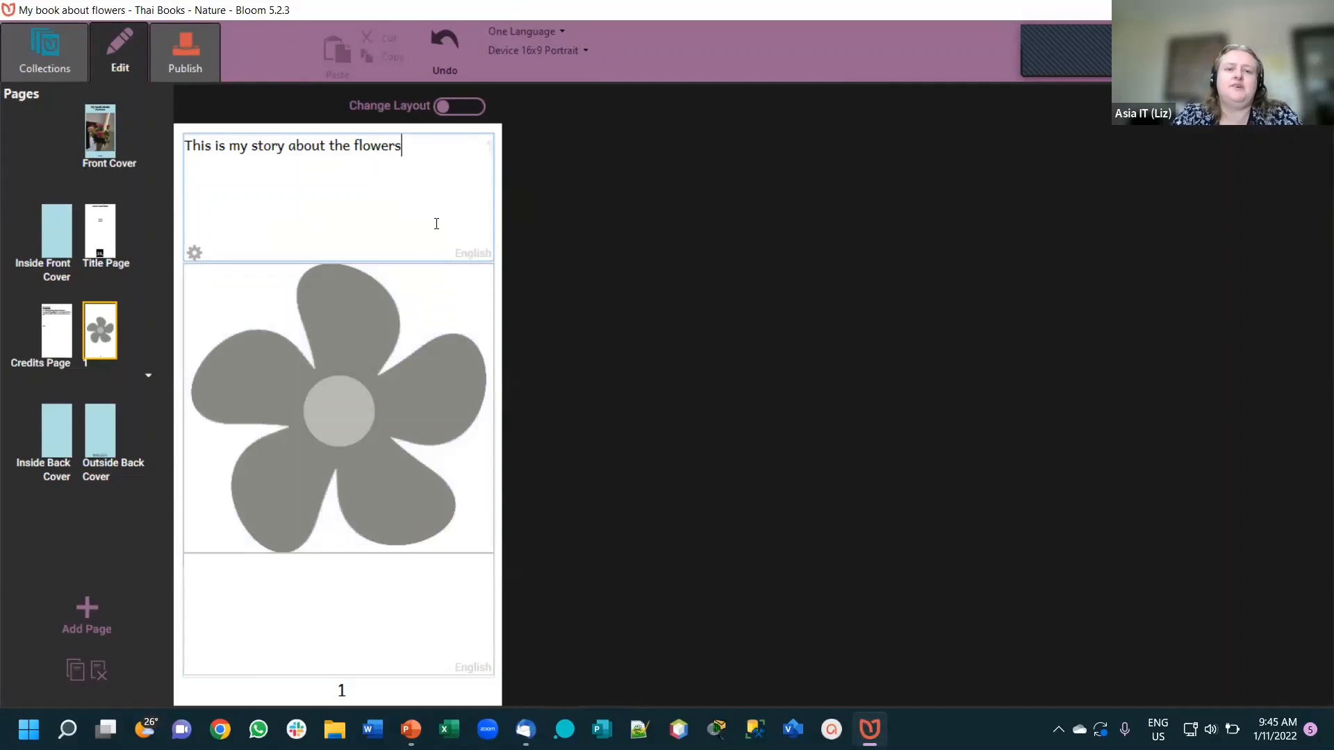
- Add Thai as the book's second language and put the cursor in the empty Thai text box above the picture
left_click(555, 32)
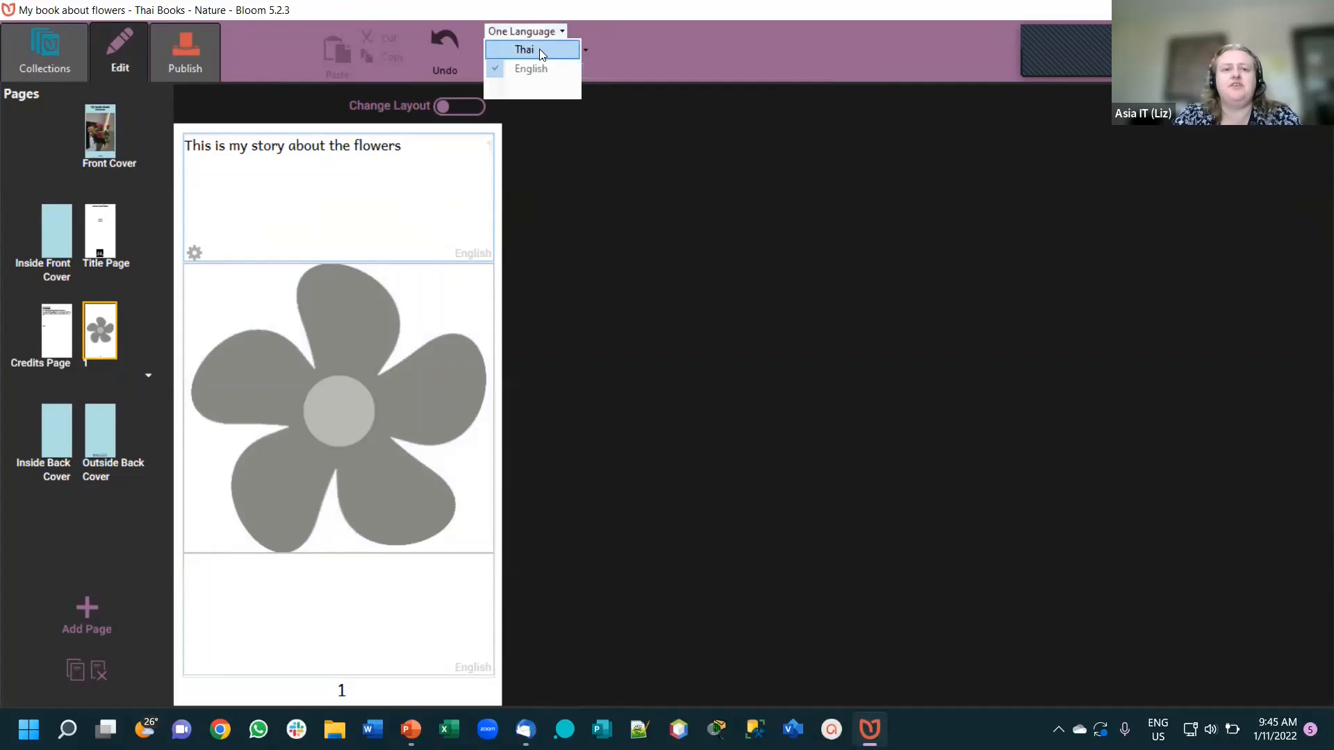
left_click(539, 48)
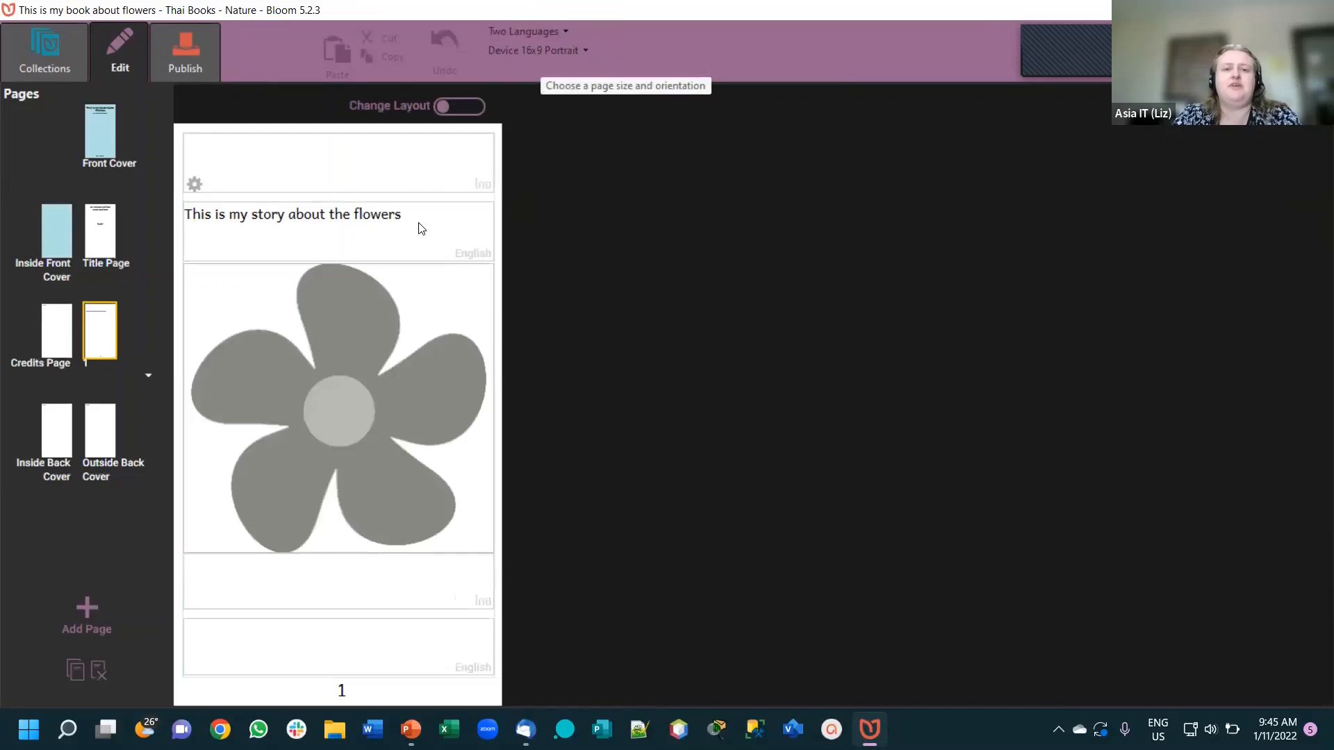
left_click(390, 161)
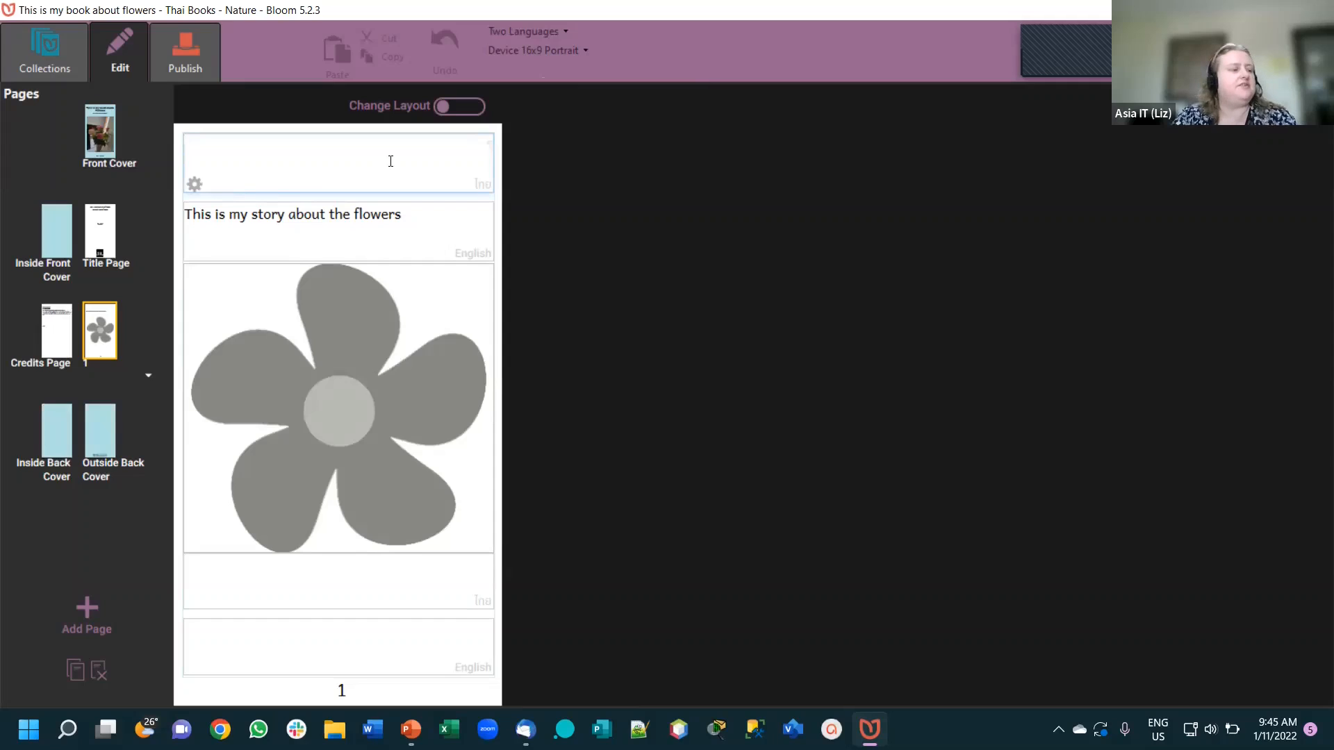
left_click(391, 162)
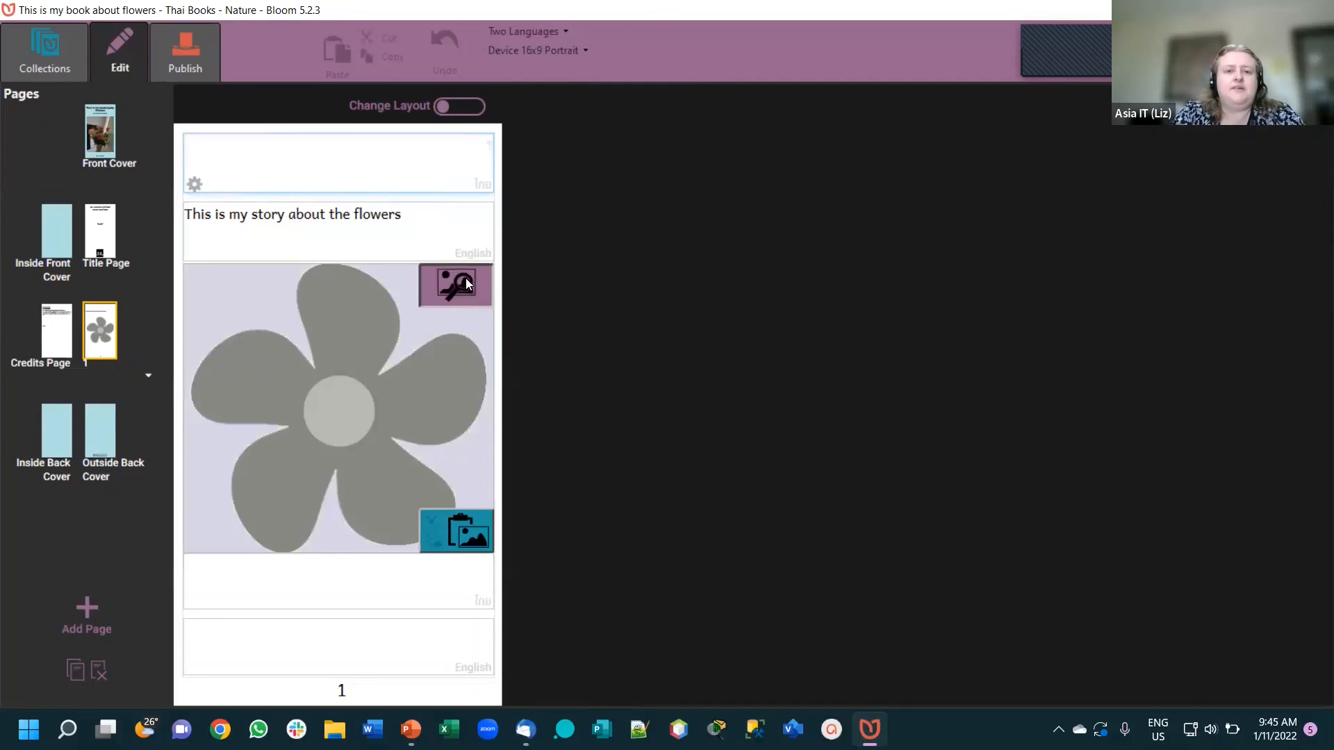
- Replace page 1's placeholder with the photo file of orange, pink, red and white roses, applying the previously used creator and 2022 copyright details
left_click(467, 281)
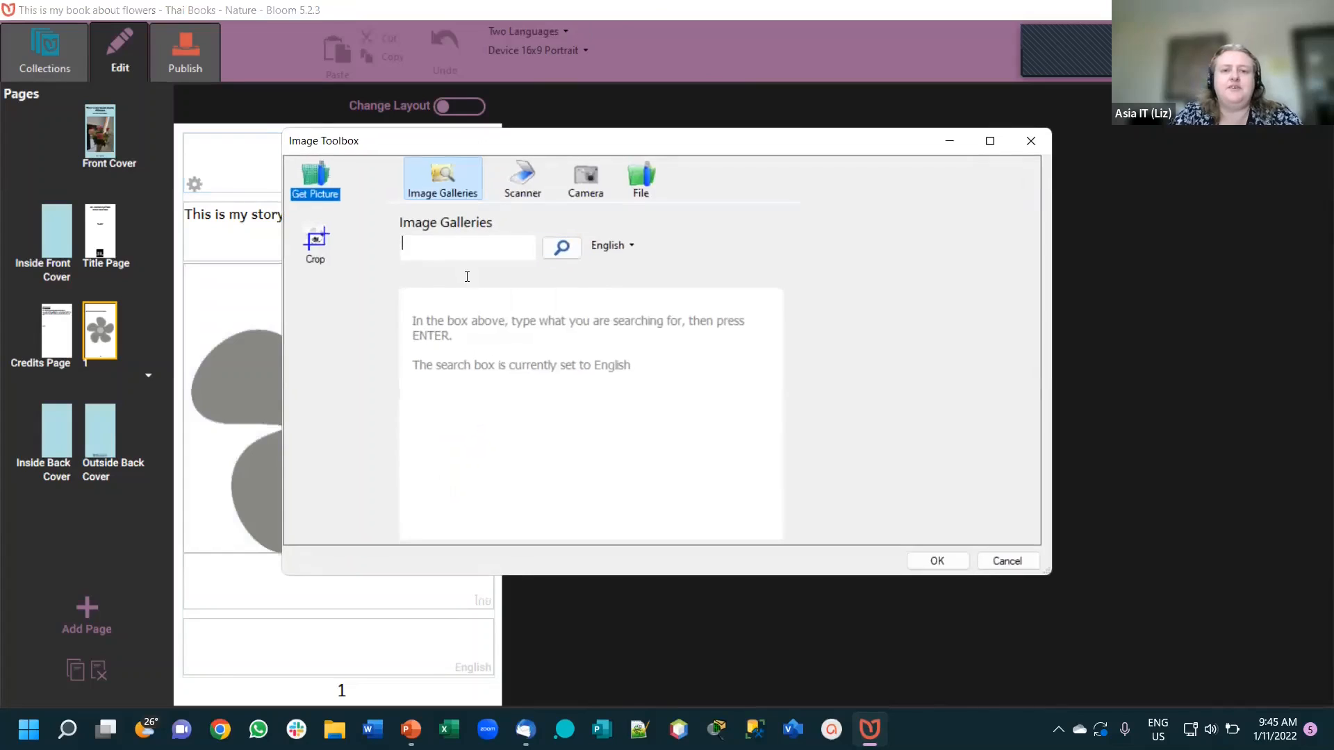
left_click(638, 177)
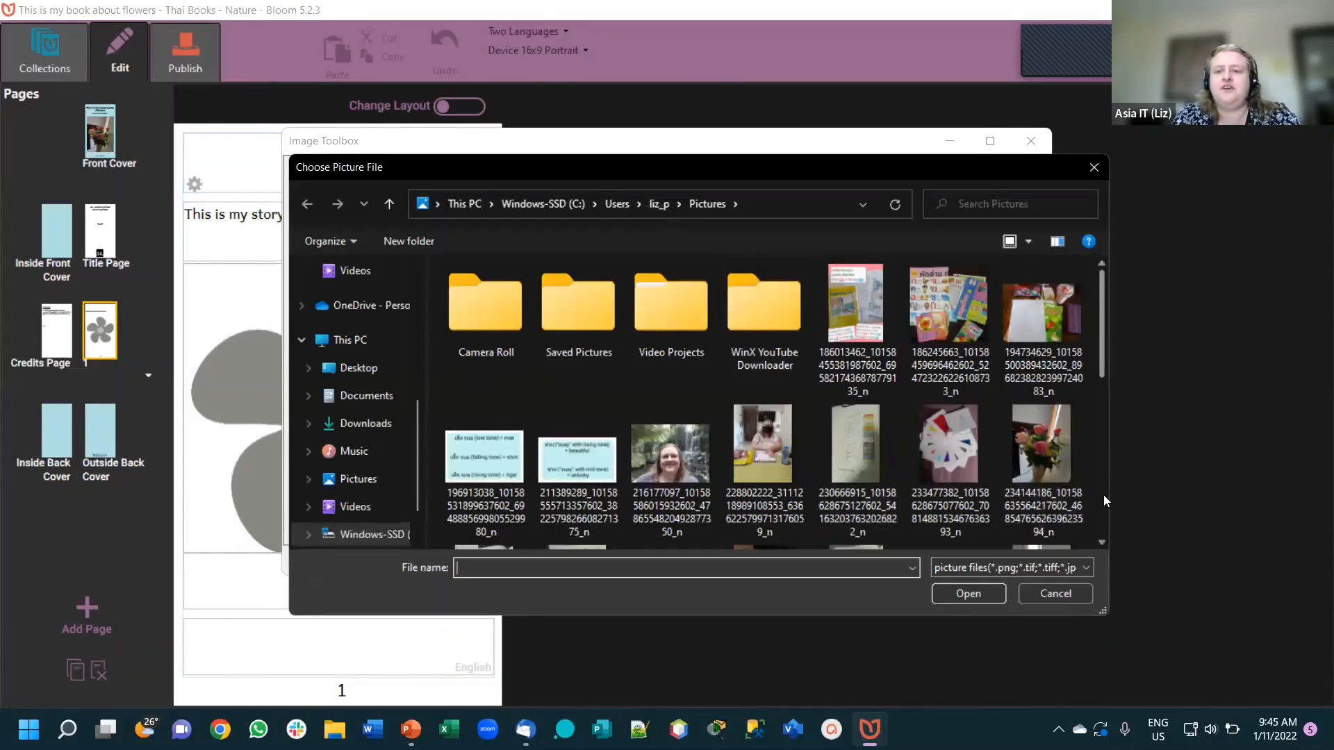
left_click(1103, 495)
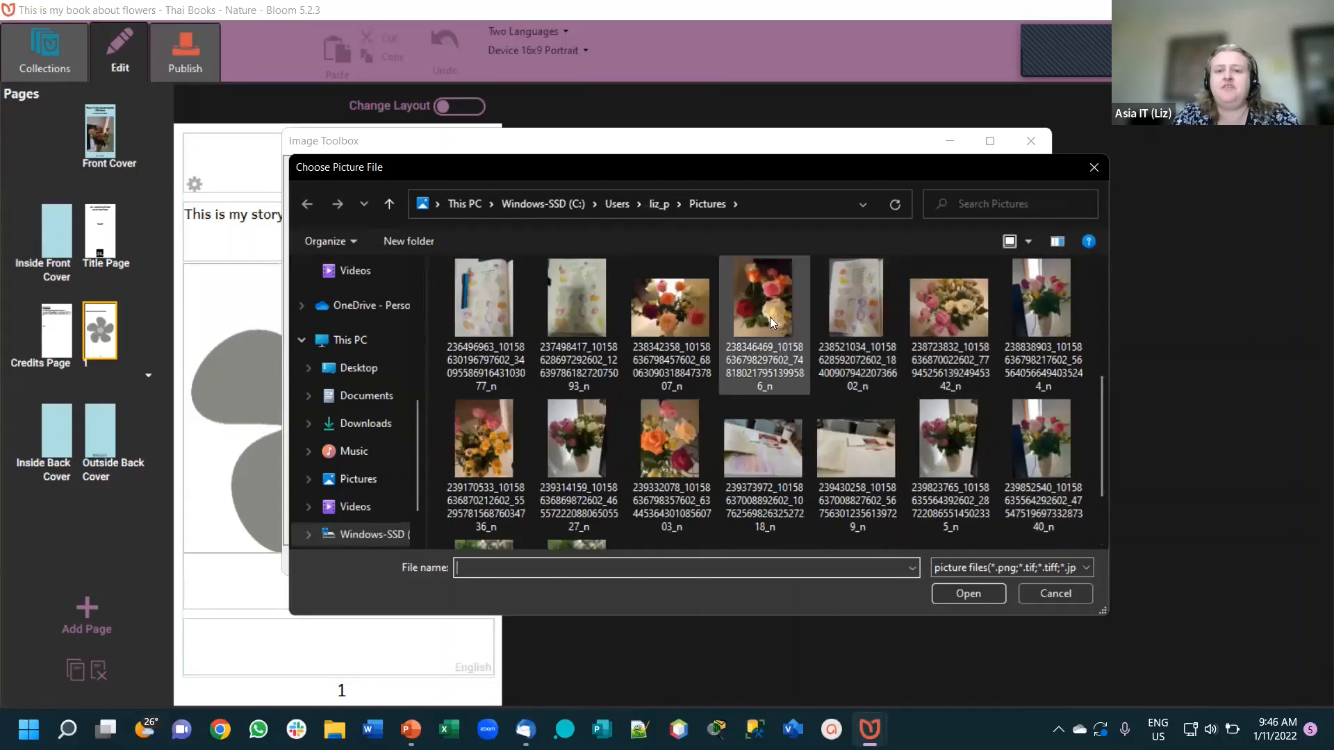
left_click(765, 313)
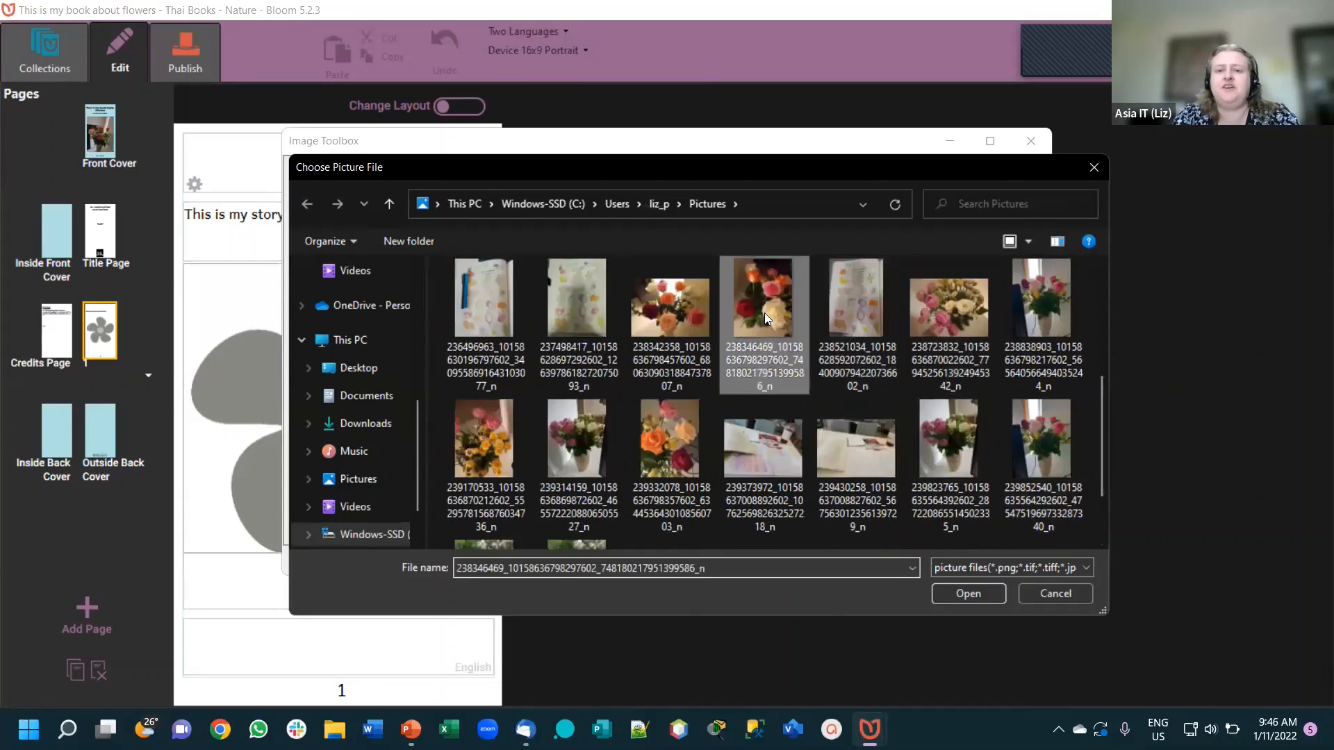
left_click(992, 595)
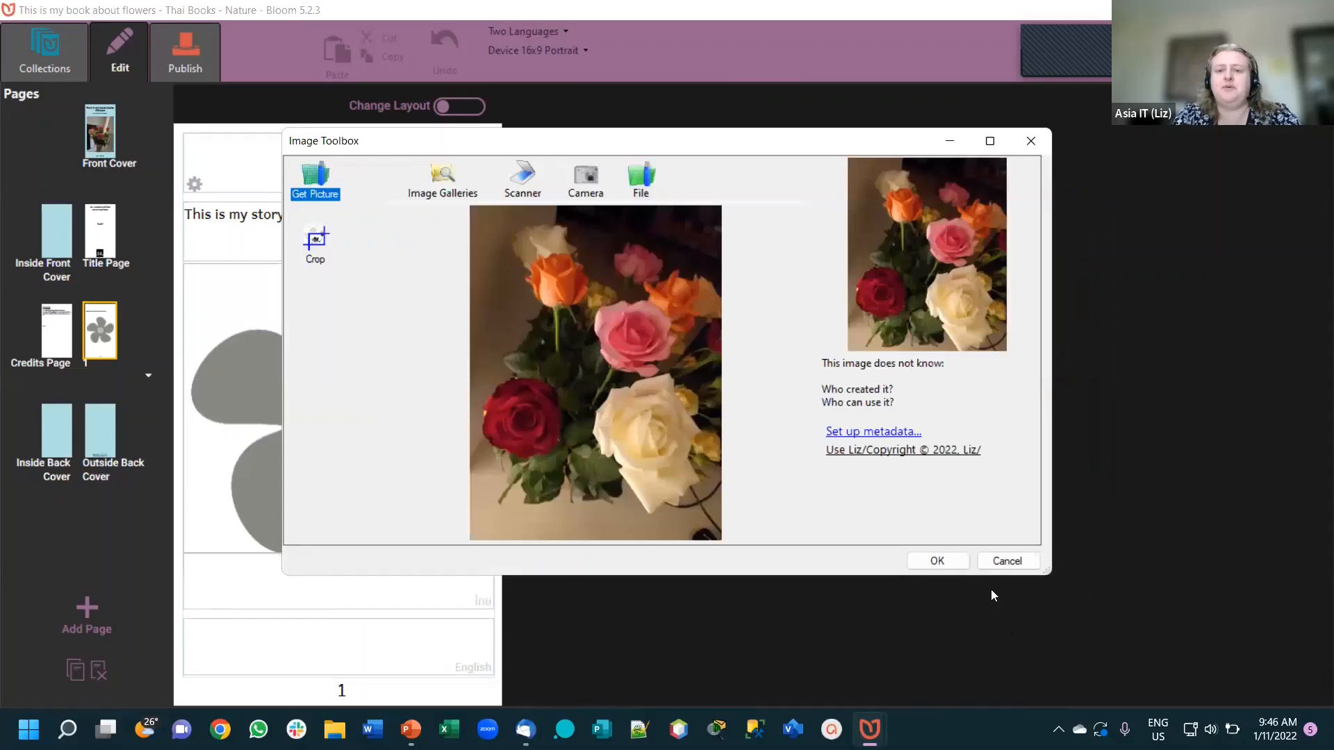
left_click(952, 451)
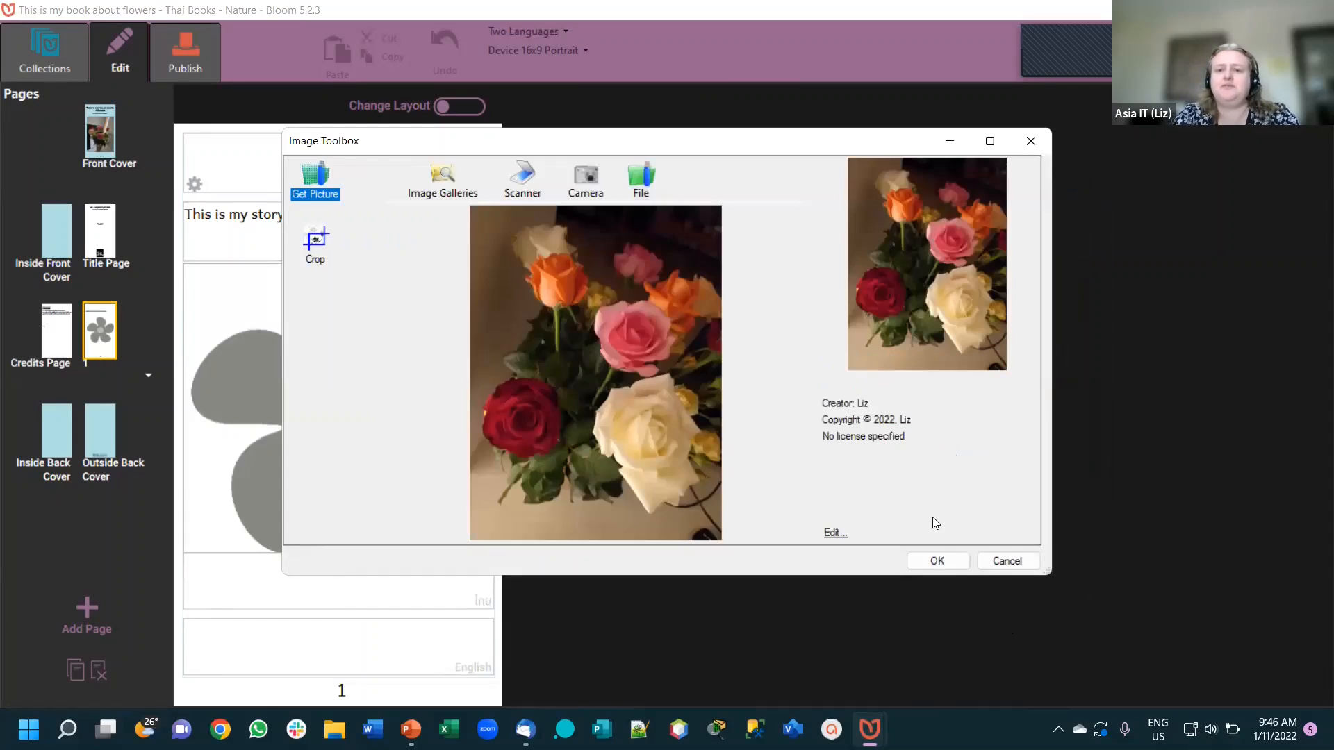
left_click(938, 561)
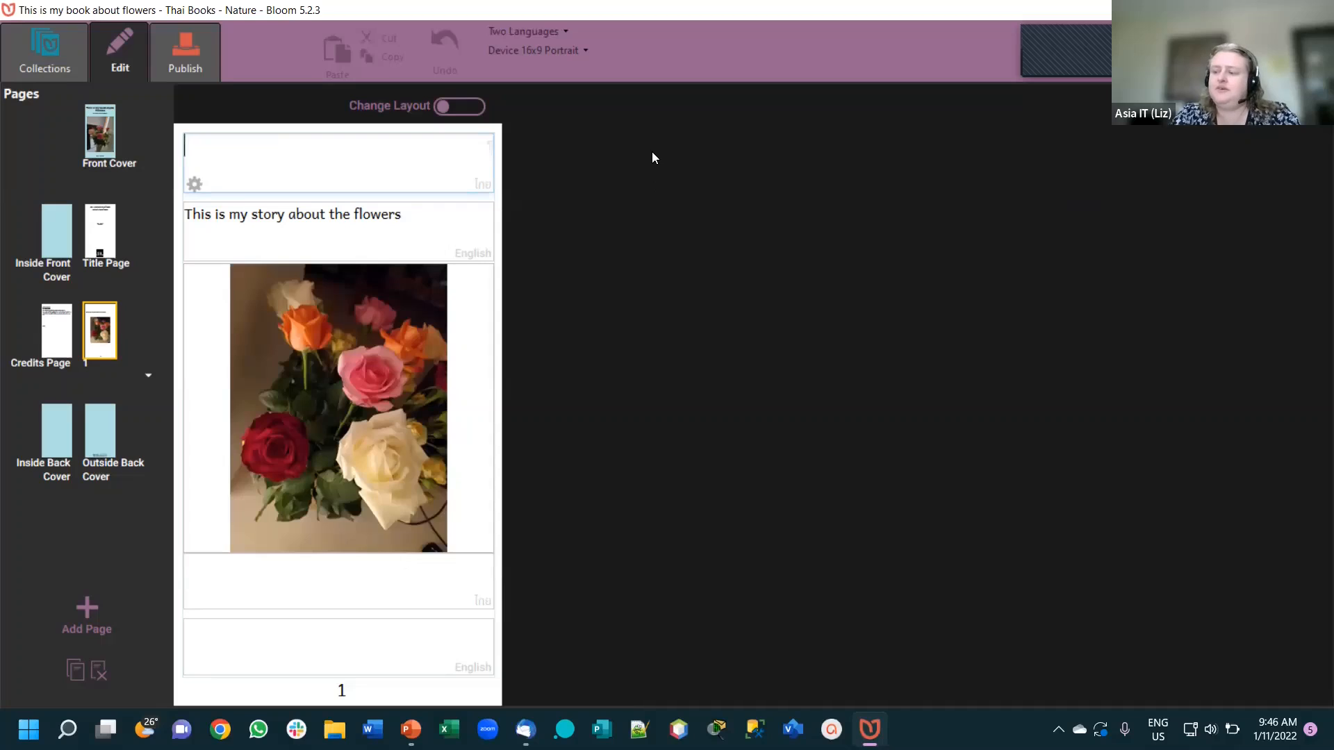
- Enter "The end of my story" in the English text box below the picture
mouse_move(338, 353)
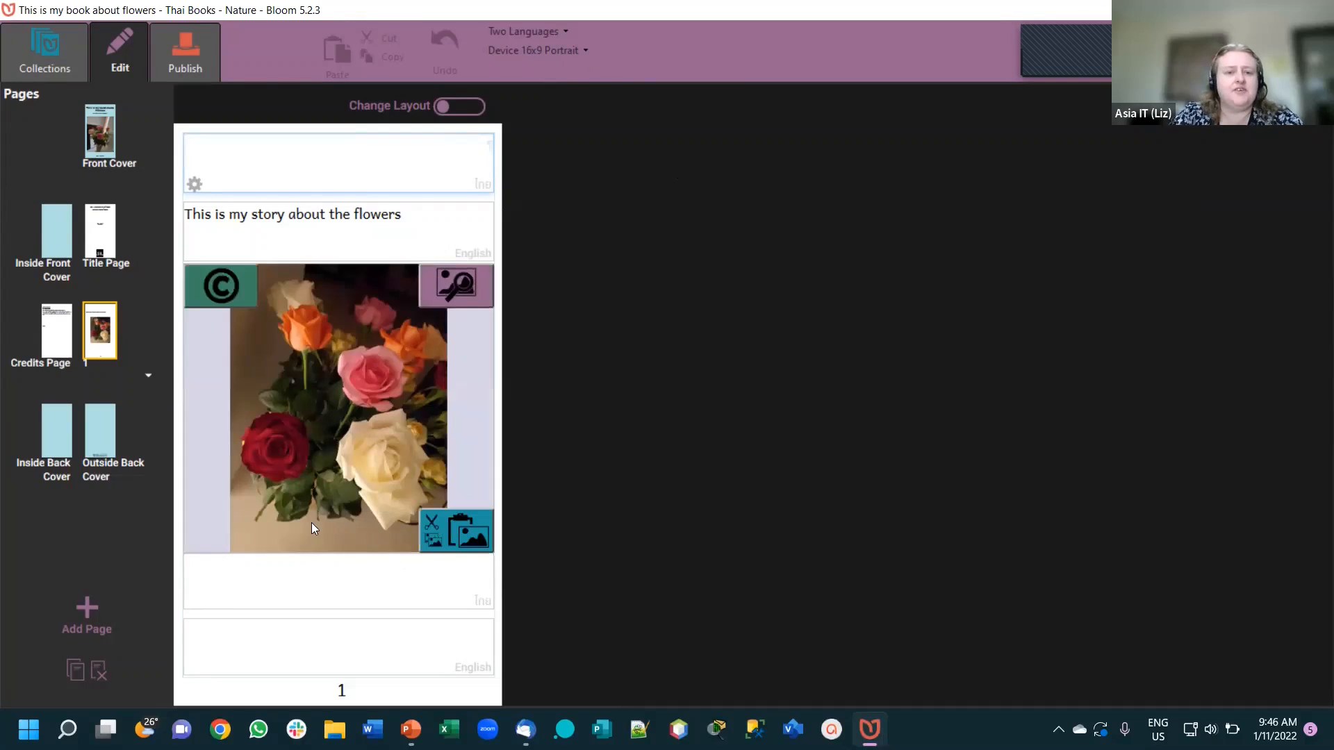
left_click(346, 655)
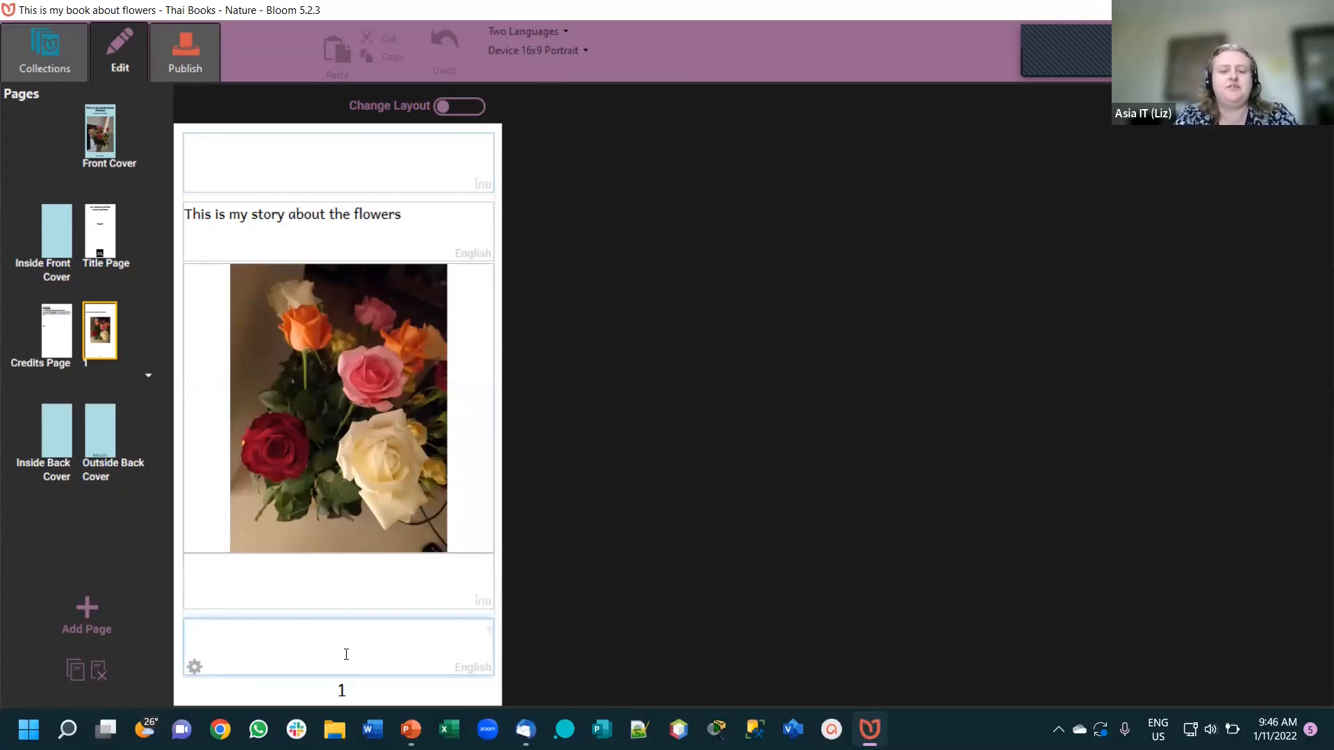
type("The end of my ")
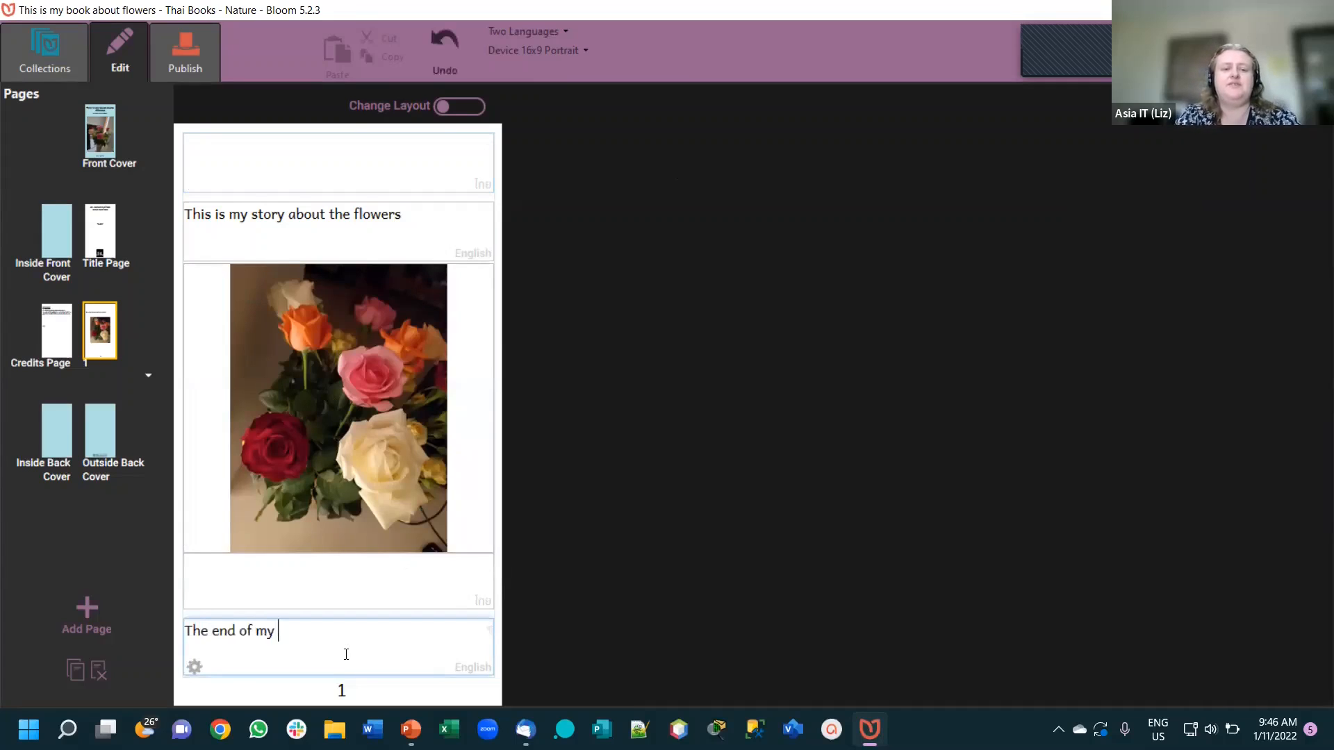
type("story")
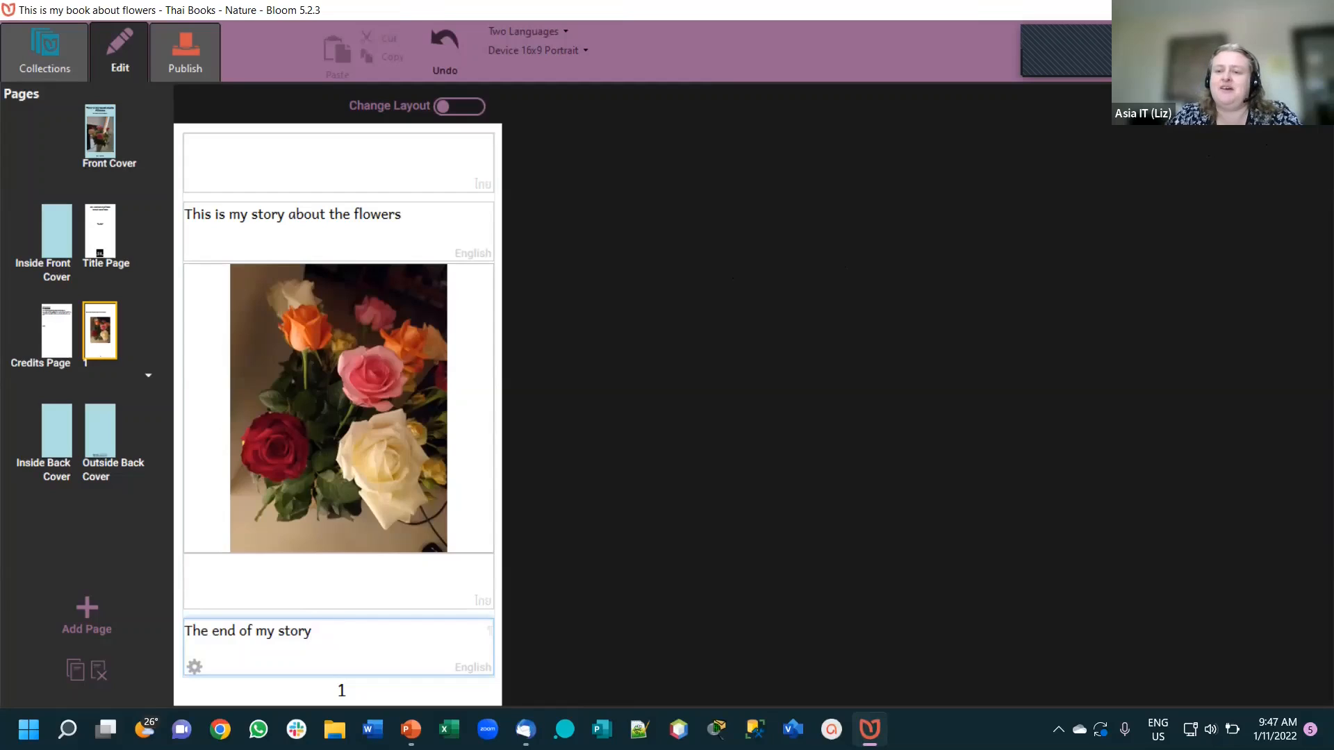
- Add the Motion Tool to the book's tools and exclude voice and music from the motion preview
left_click(1320, 98)
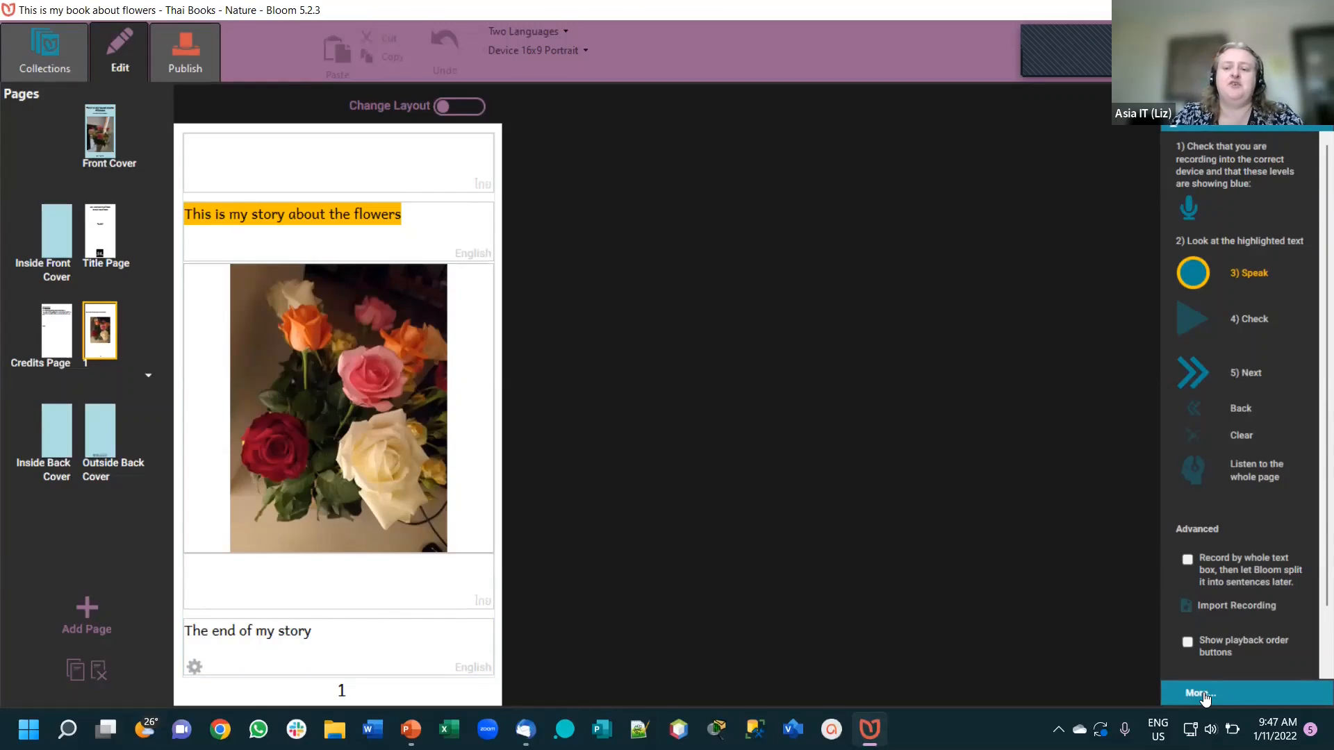
left_click(1204, 695)
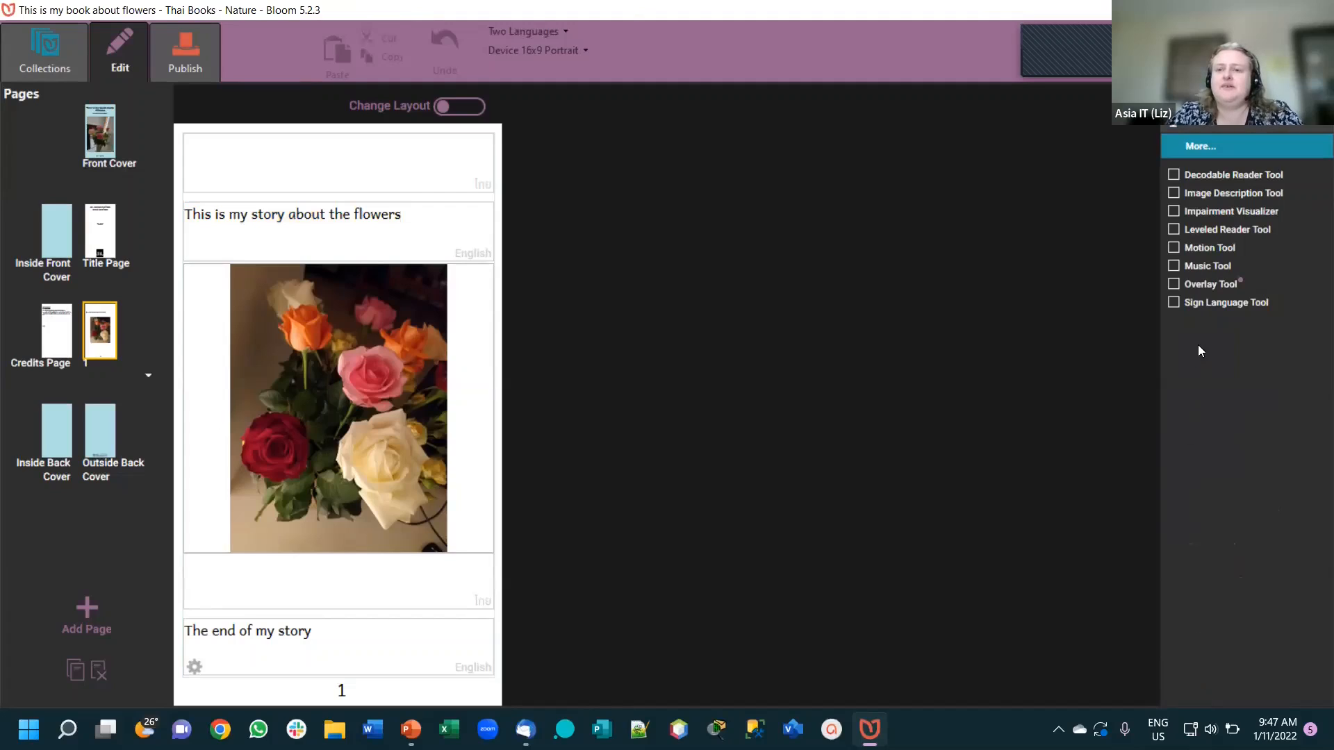
left_click(1175, 249)
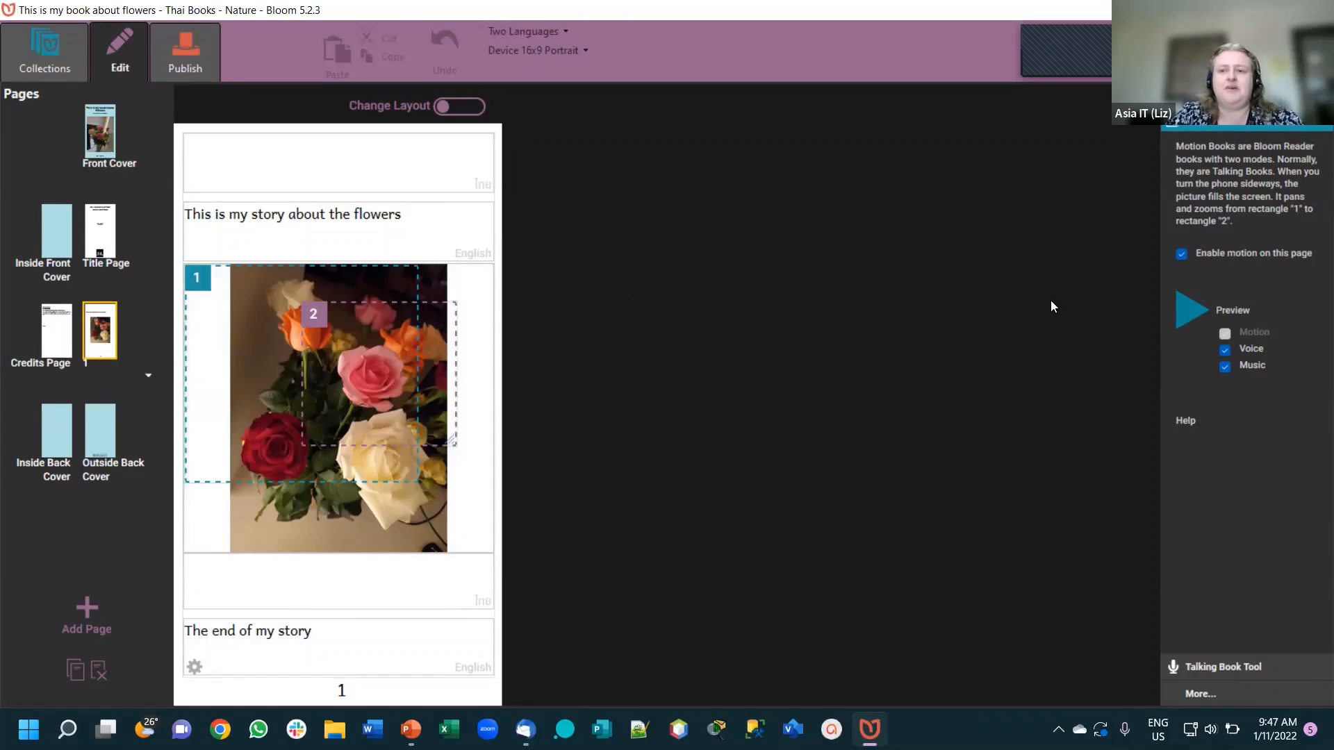
left_click(1225, 350)
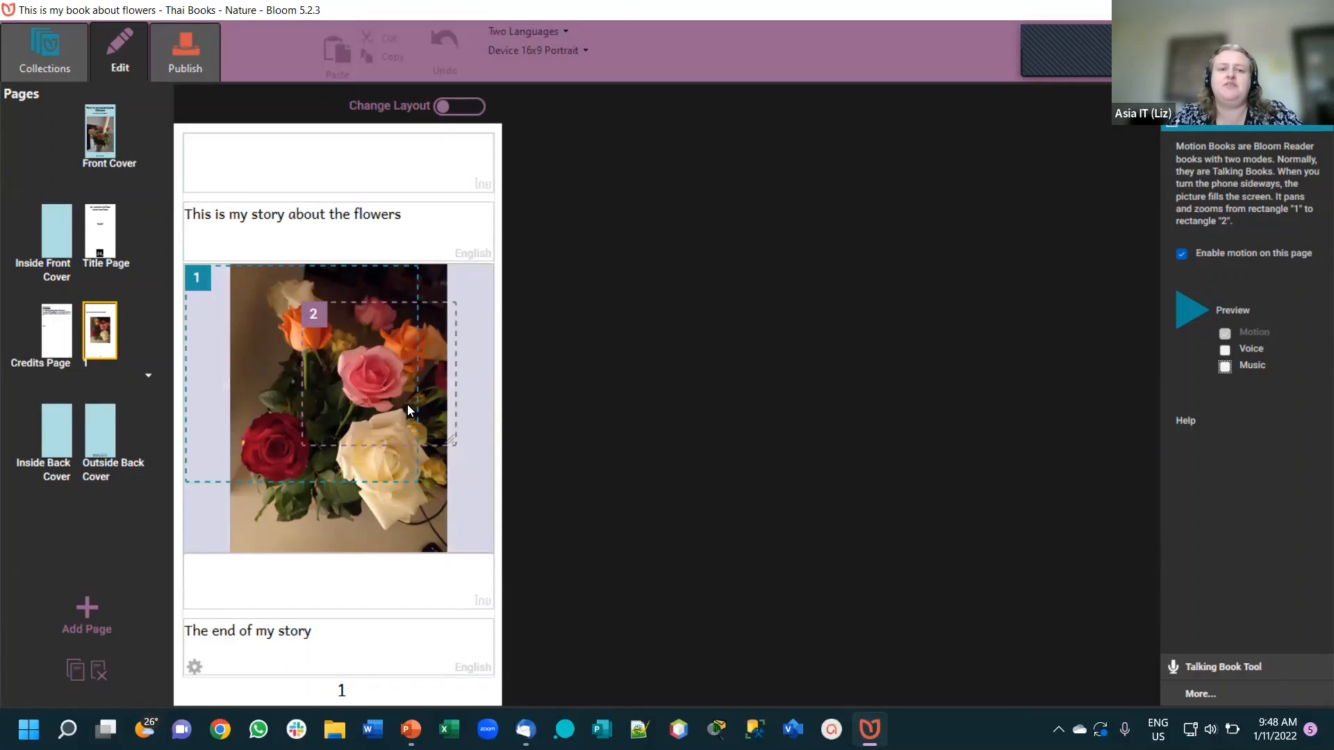
- Shift motion rectangle 1 slightly toward the photo, enlarge rectangle 2 a little, and enlarge rectangle 1 to cover most of the roses
left_click(335, 327)
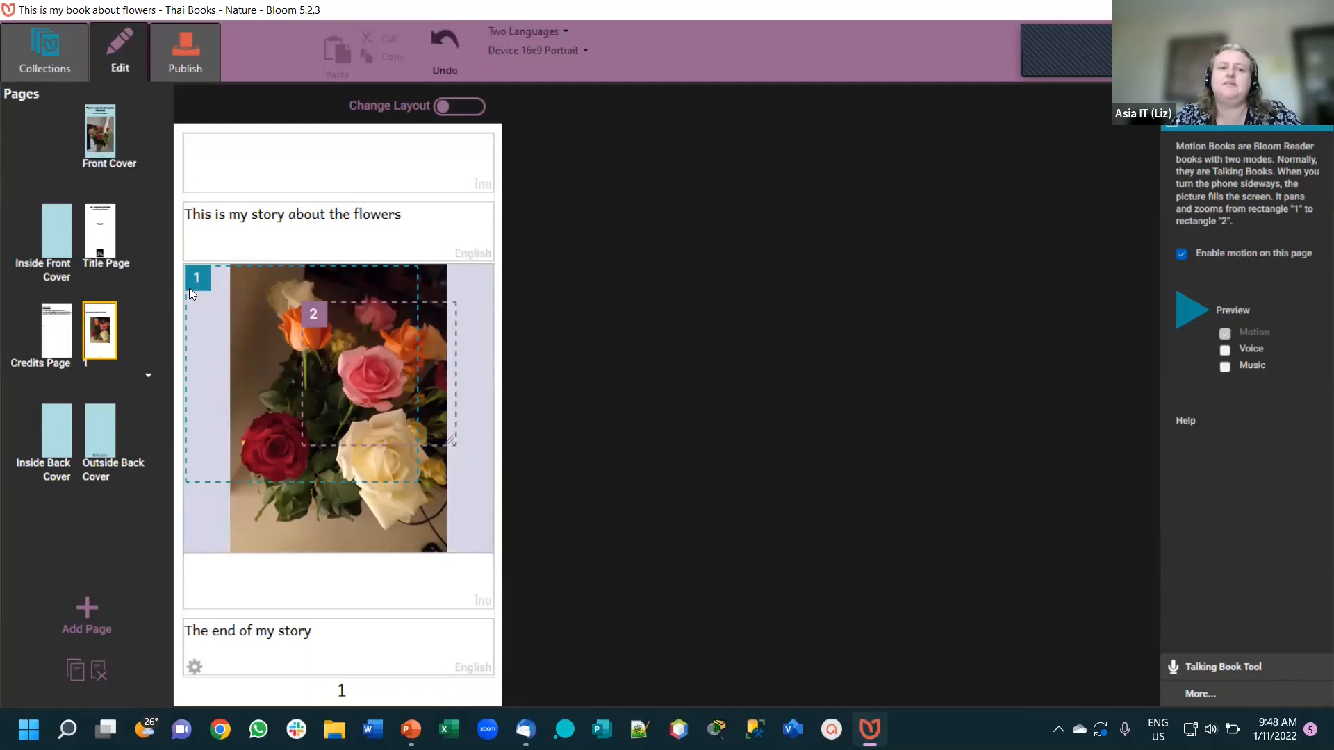
mouse_move(189, 288)
left_mouse_down()
mouse_move(221, 299)
mouse_move(201, 289)
left_mouse_up()
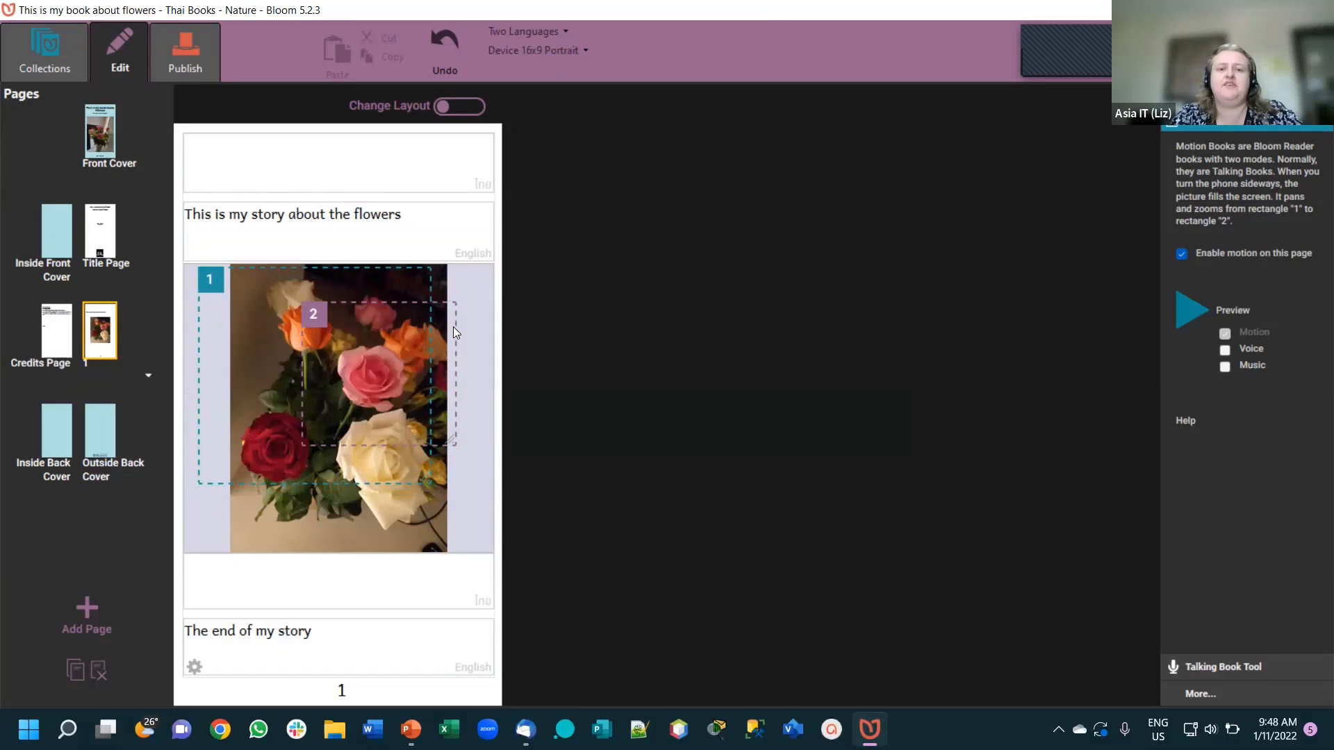
left_click_drag(456, 327, 475, 358)
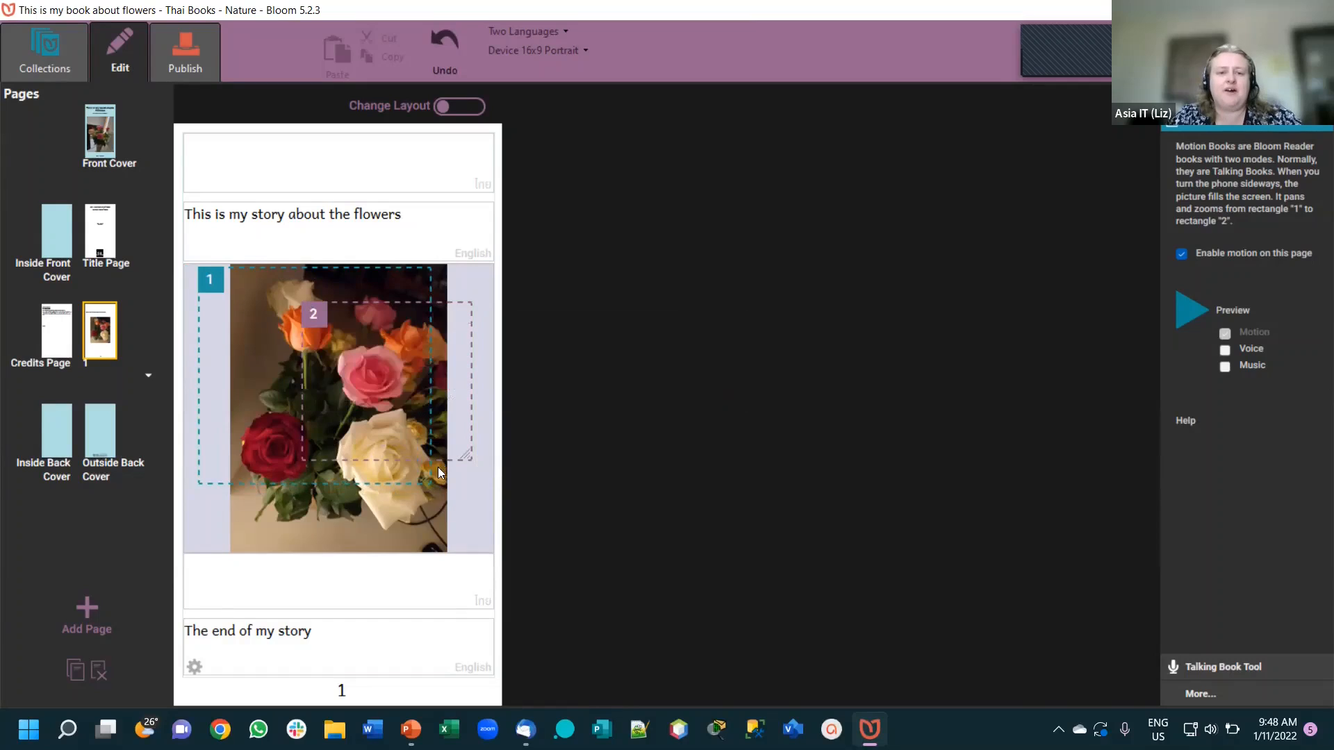
left_click_drag(432, 488, 463, 529)
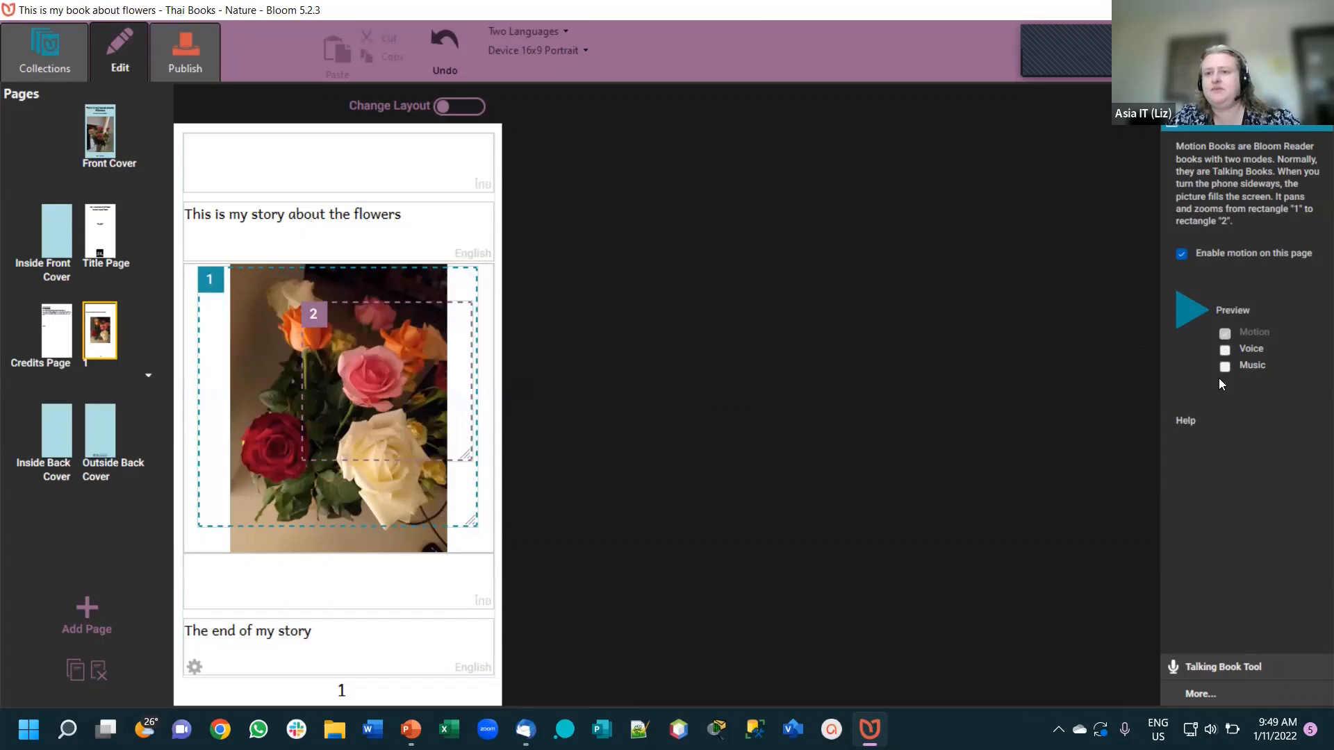
- Switch motion off and back on for this page, and include music in the motion preview
left_click(1194, 255)
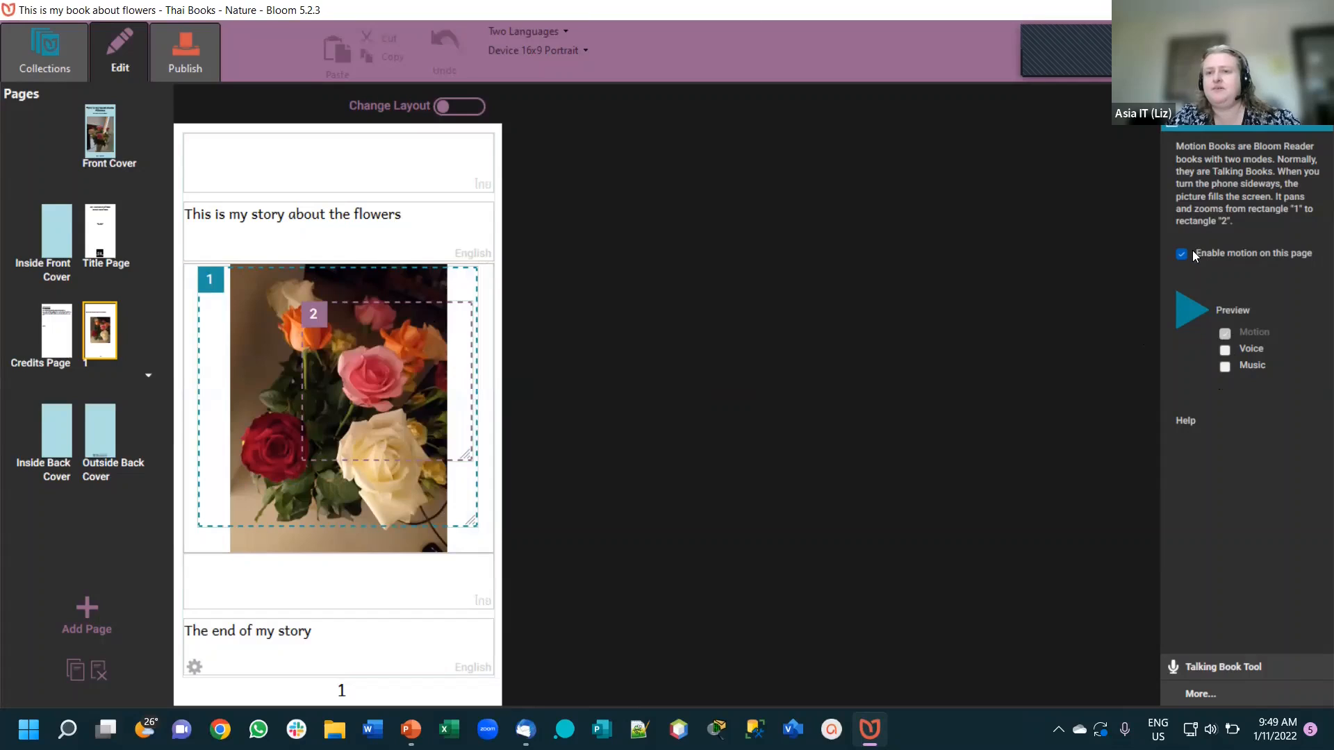
left_click(1183, 255)
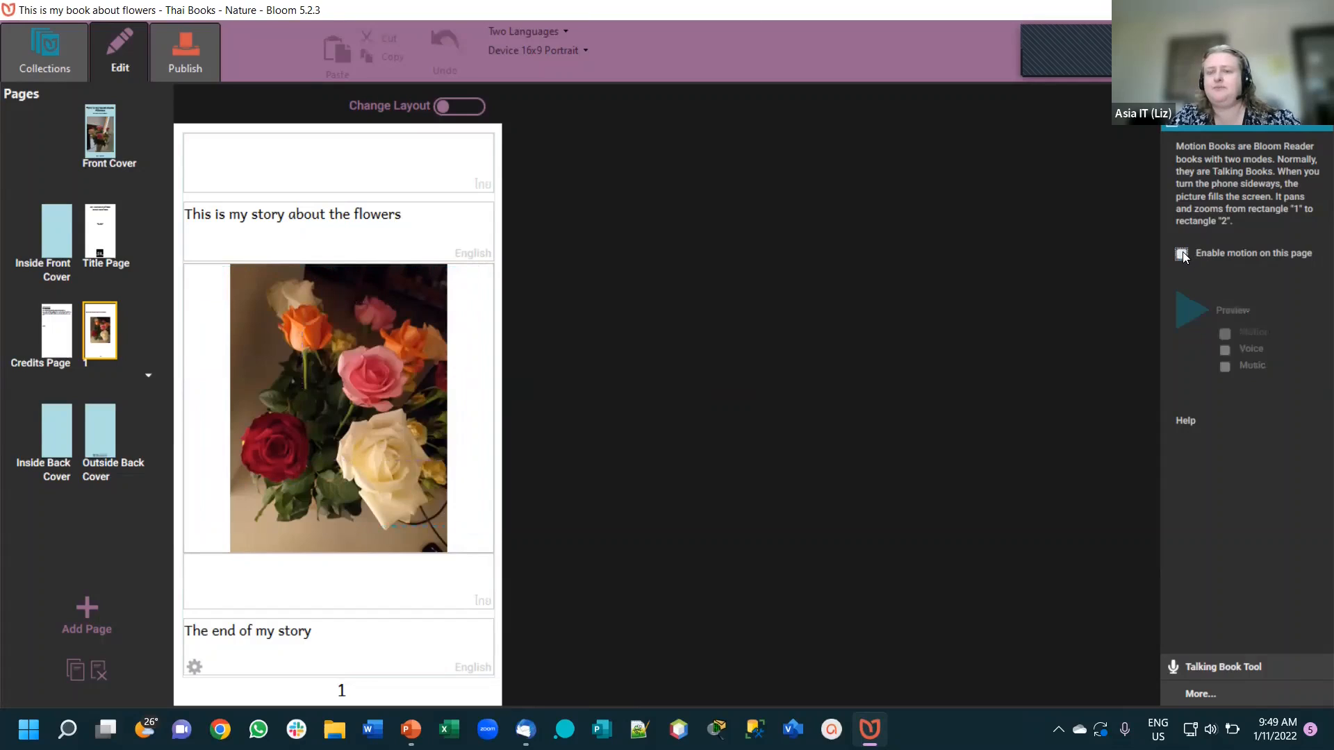
left_click(1182, 255)
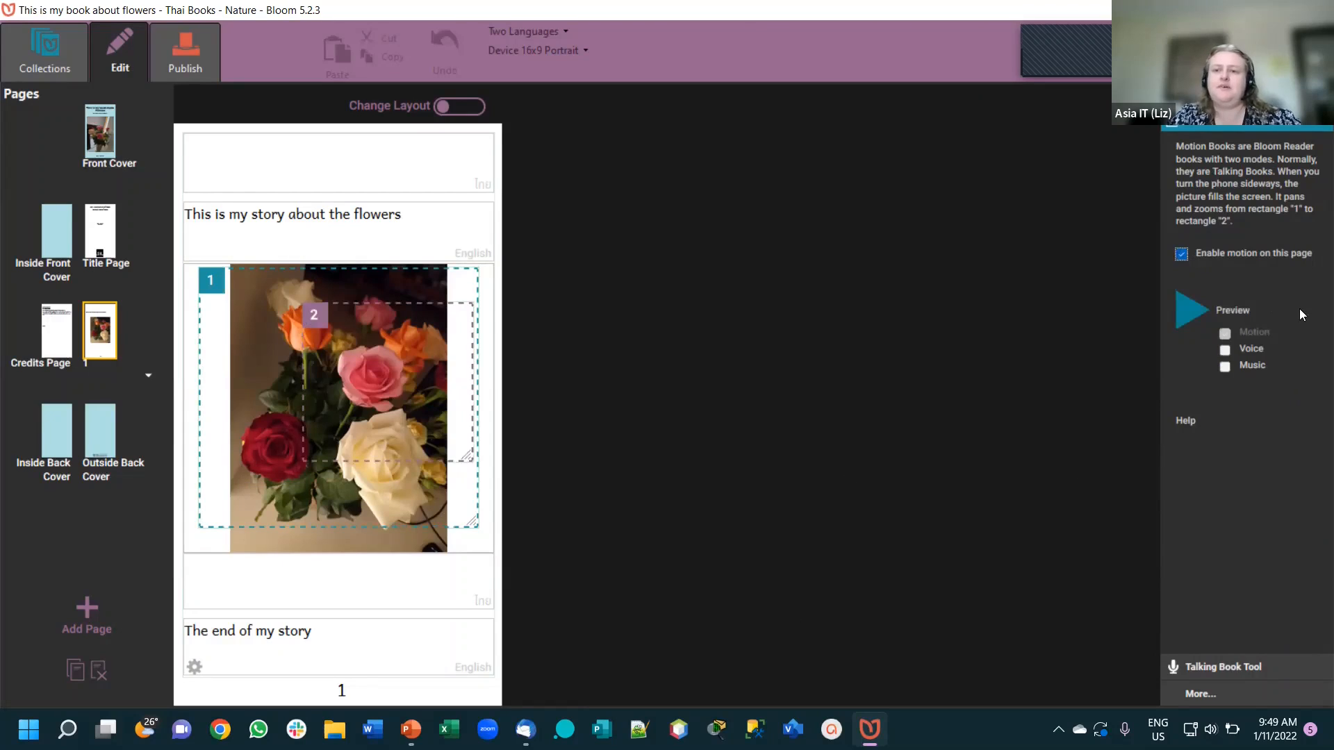
left_click(1227, 368)
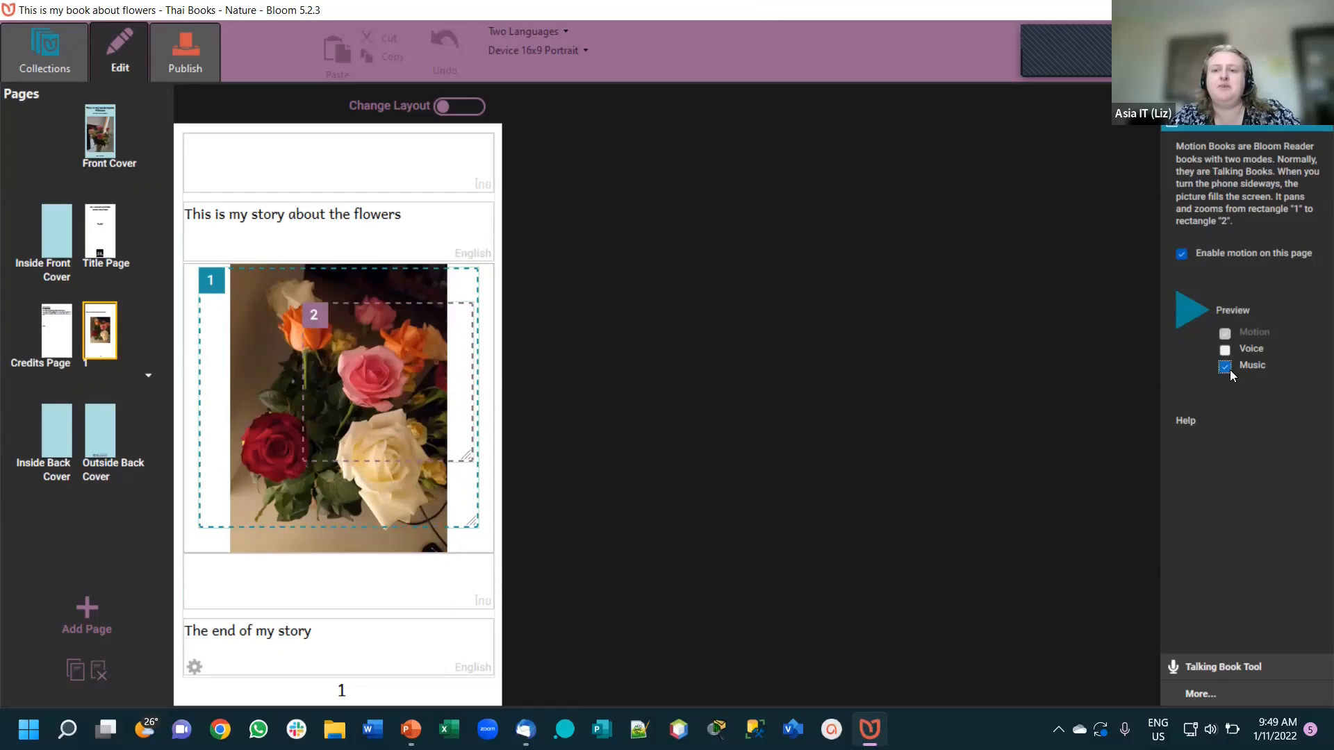
- Add the Music Tool to the book's tools and start new background music on this page using the slideshow song from Downloads
left_click(1223, 694)
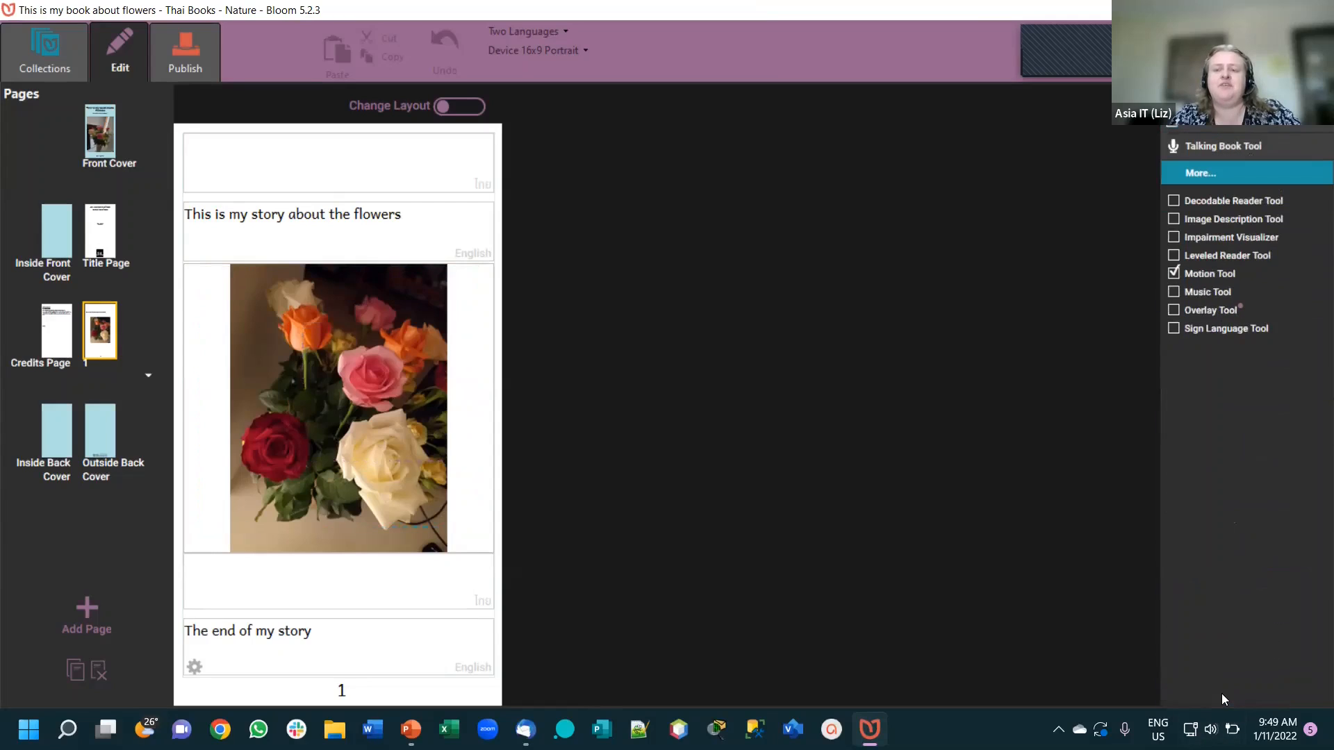
left_click(1174, 293)
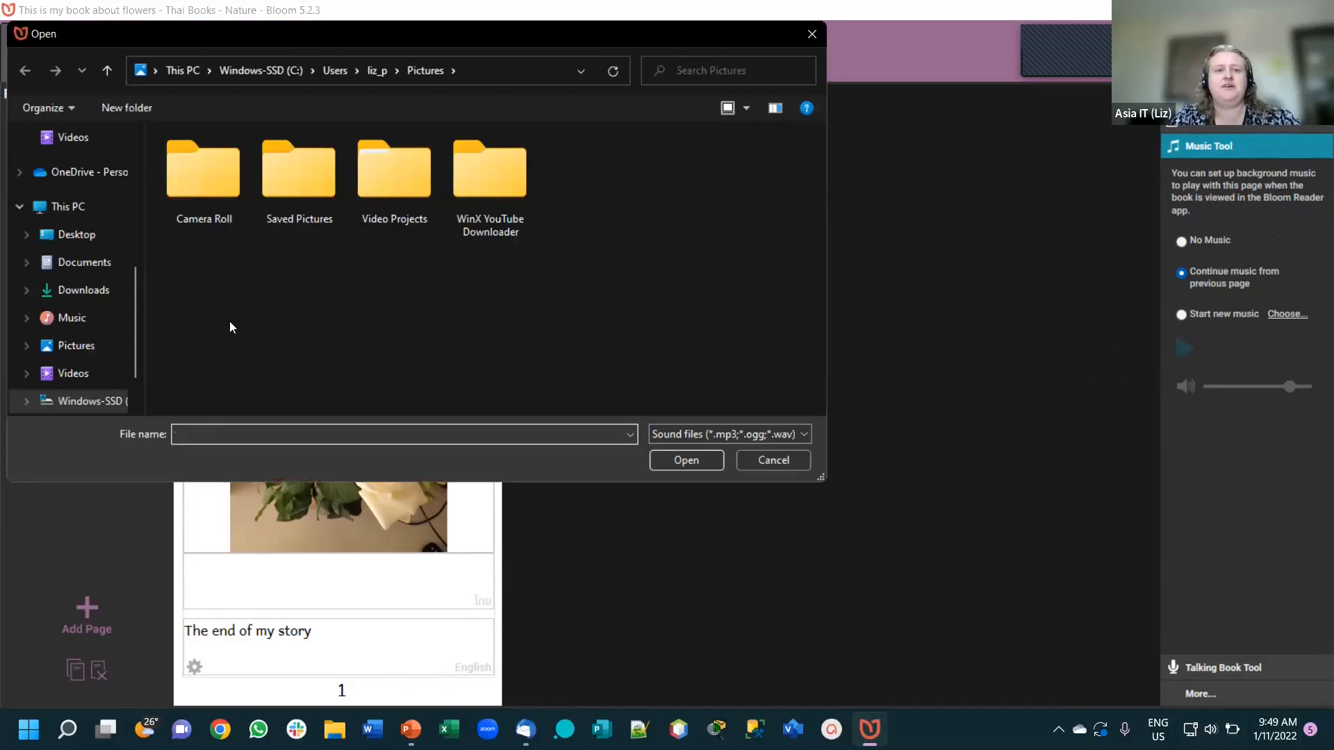
left_click(69, 326)
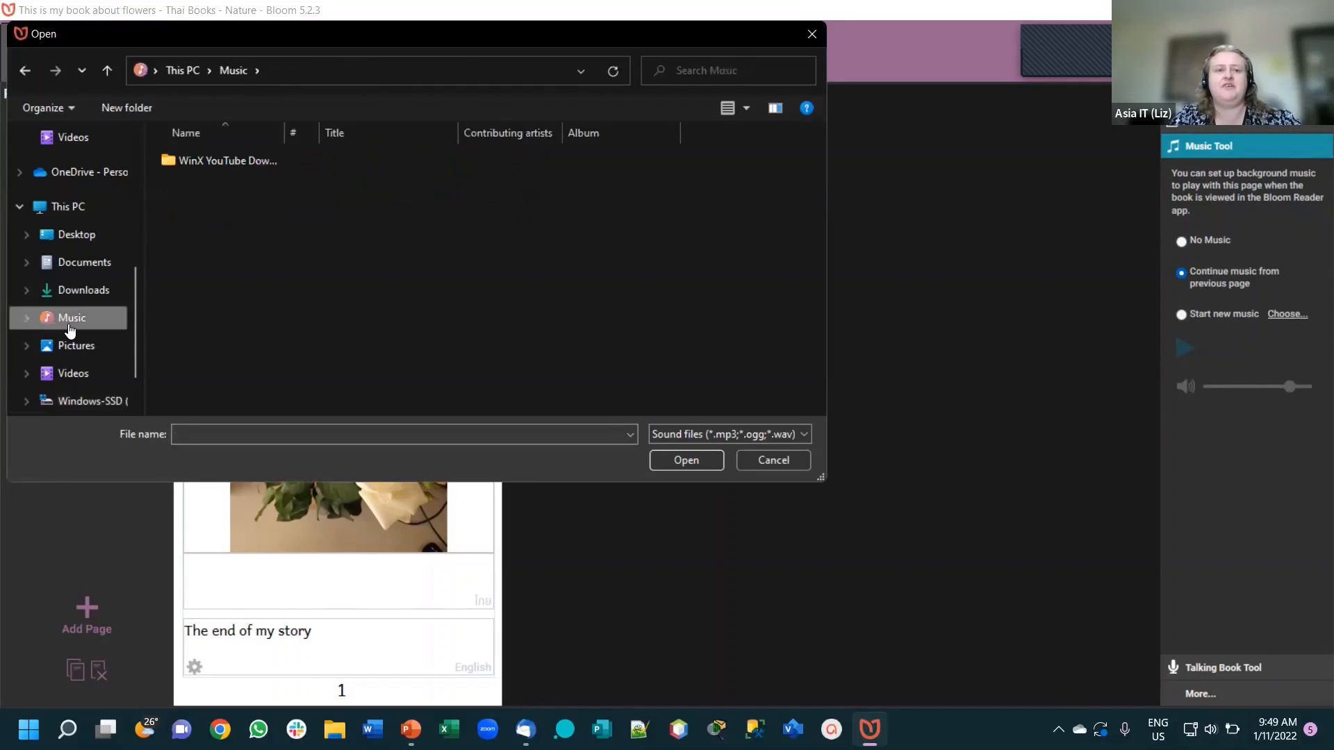
left_click_drag(182, 221, 109, 319)
double_click(107, 318)
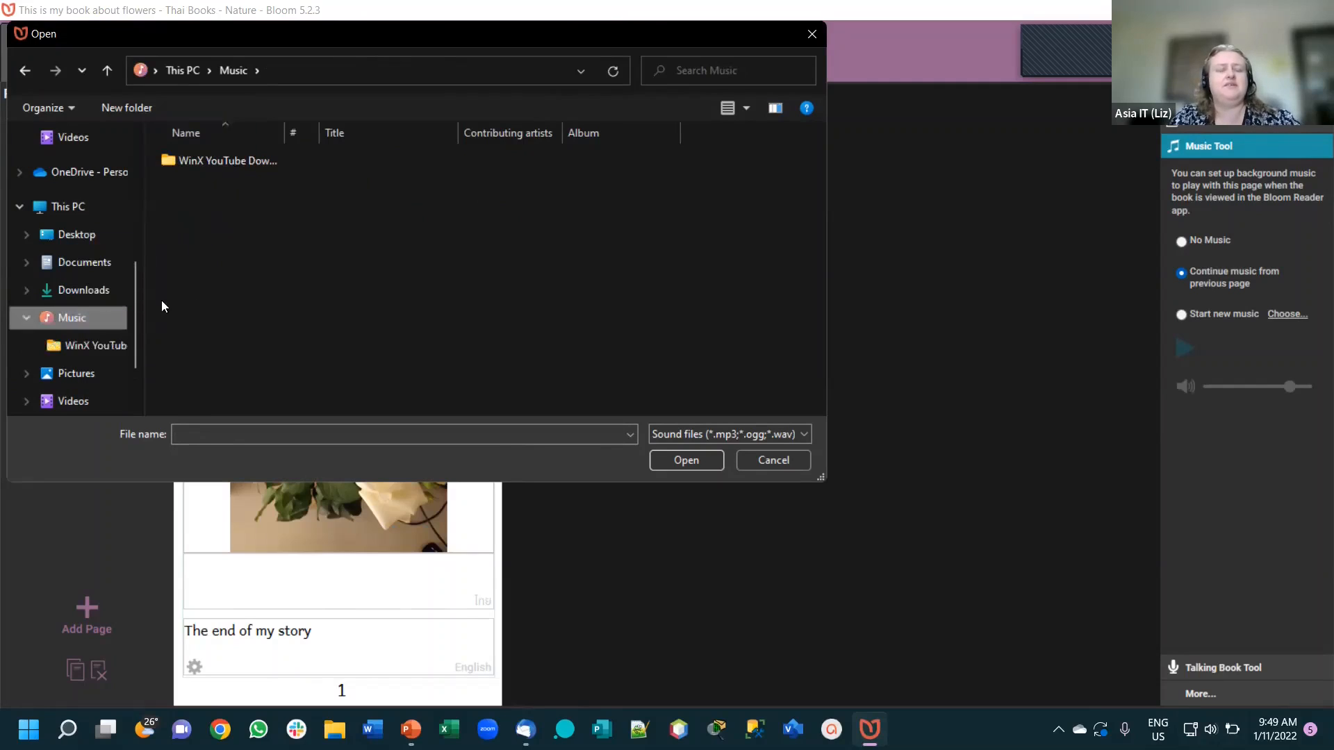
left_click(114, 351)
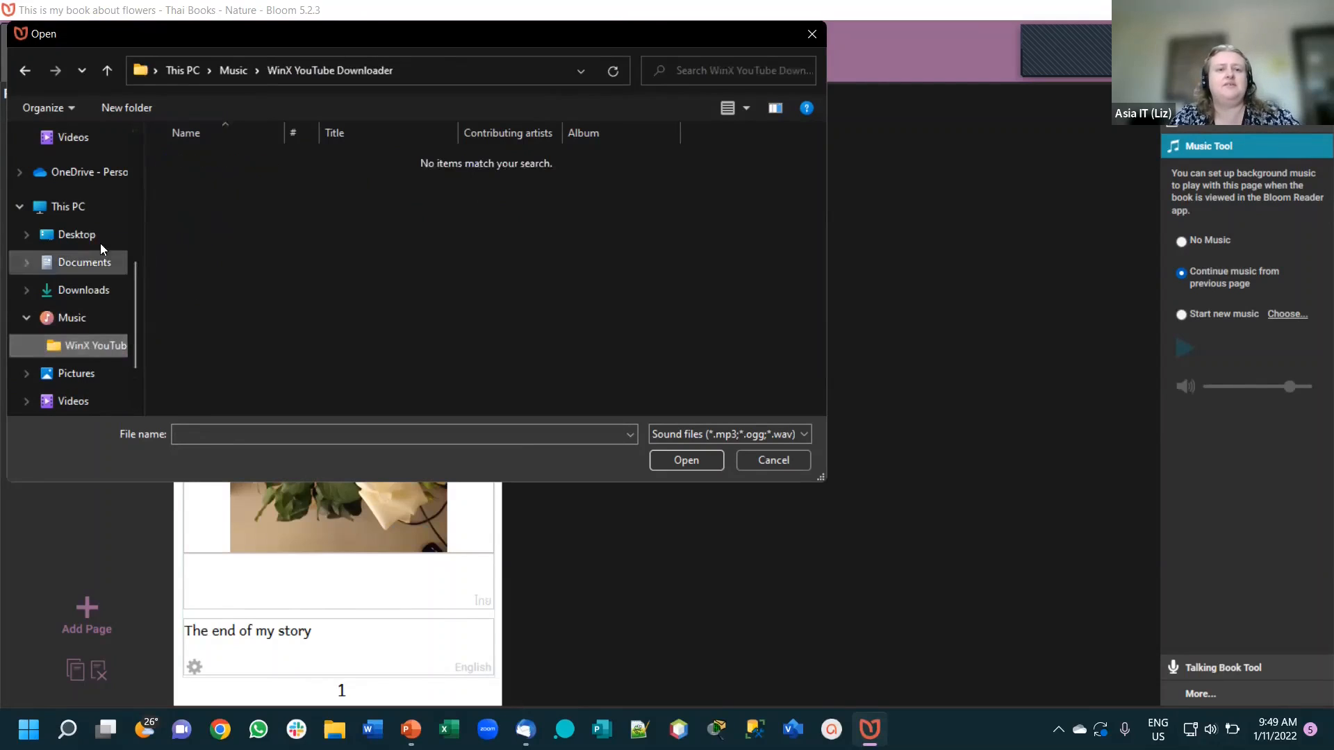
left_click(102, 302)
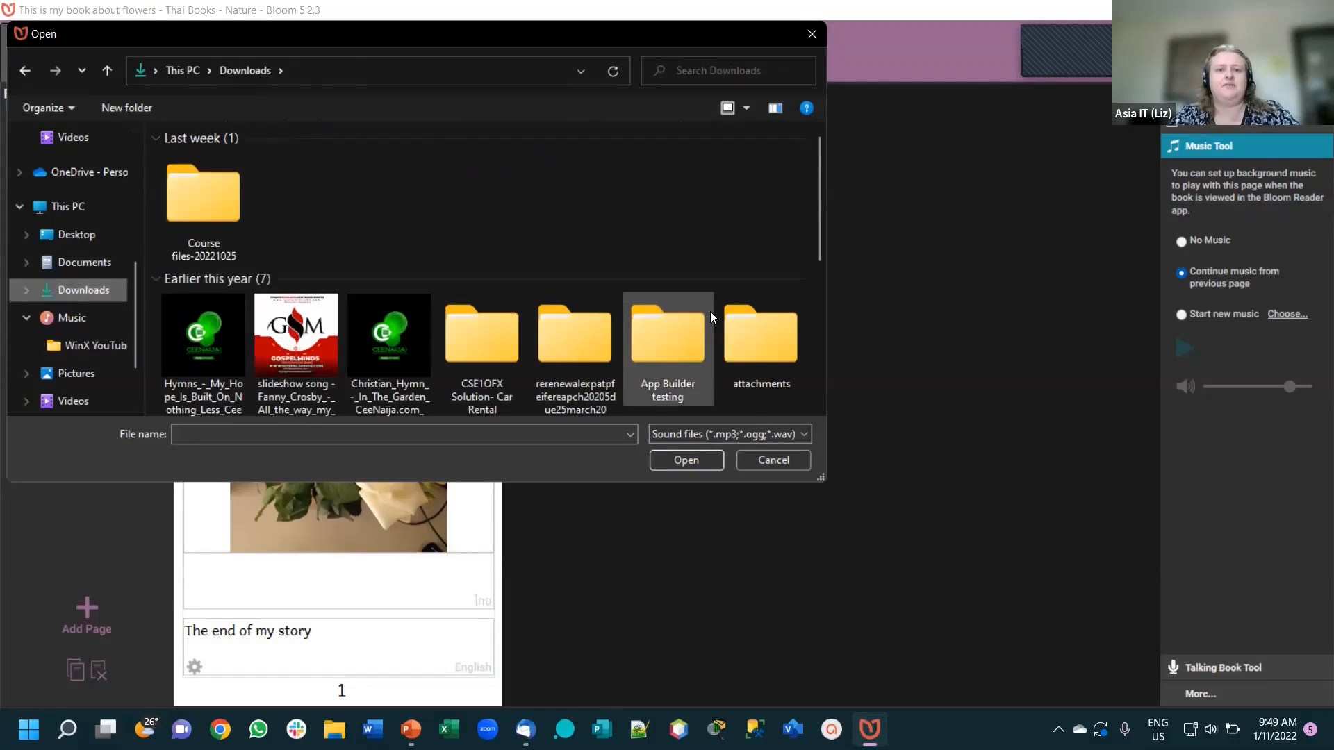
scroll(575, 333, "down", 1)
double_click(285, 337)
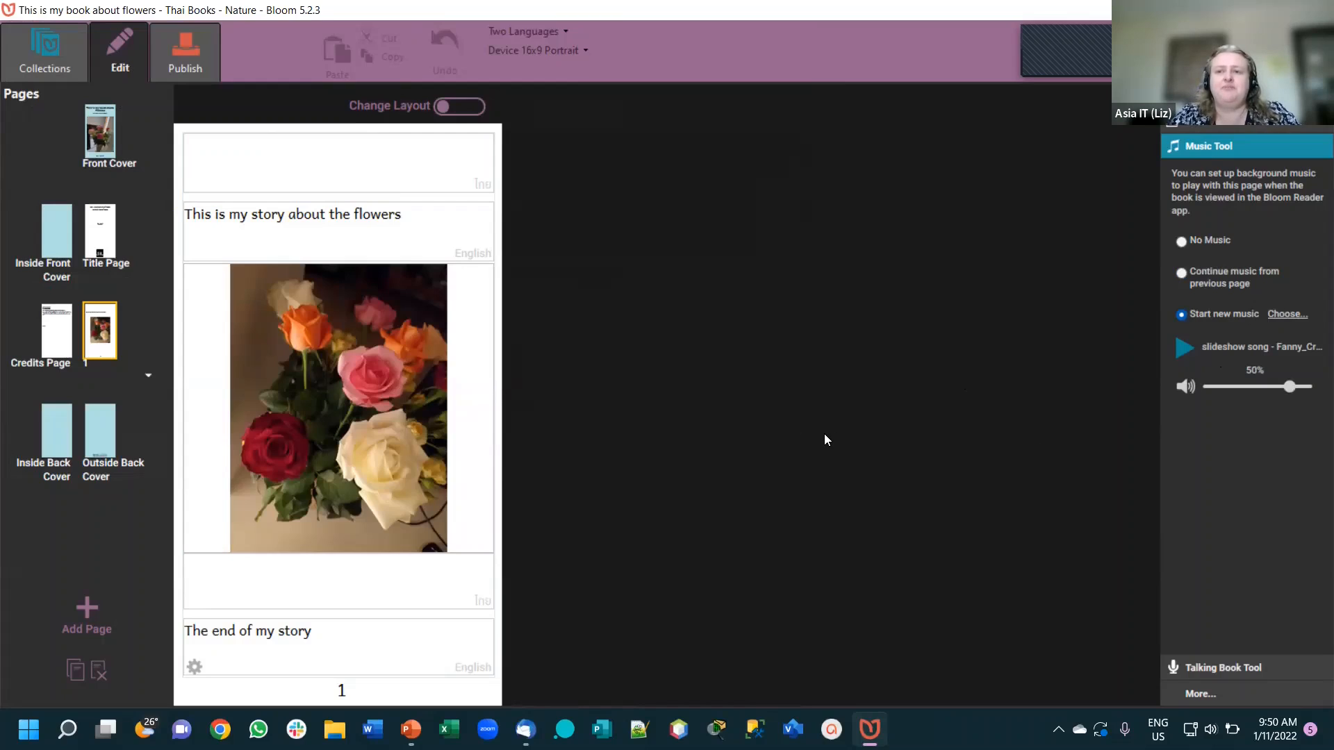
- Set the page to No Music and back to Start new music, and play the motion preview with music
left_click(1202, 243)
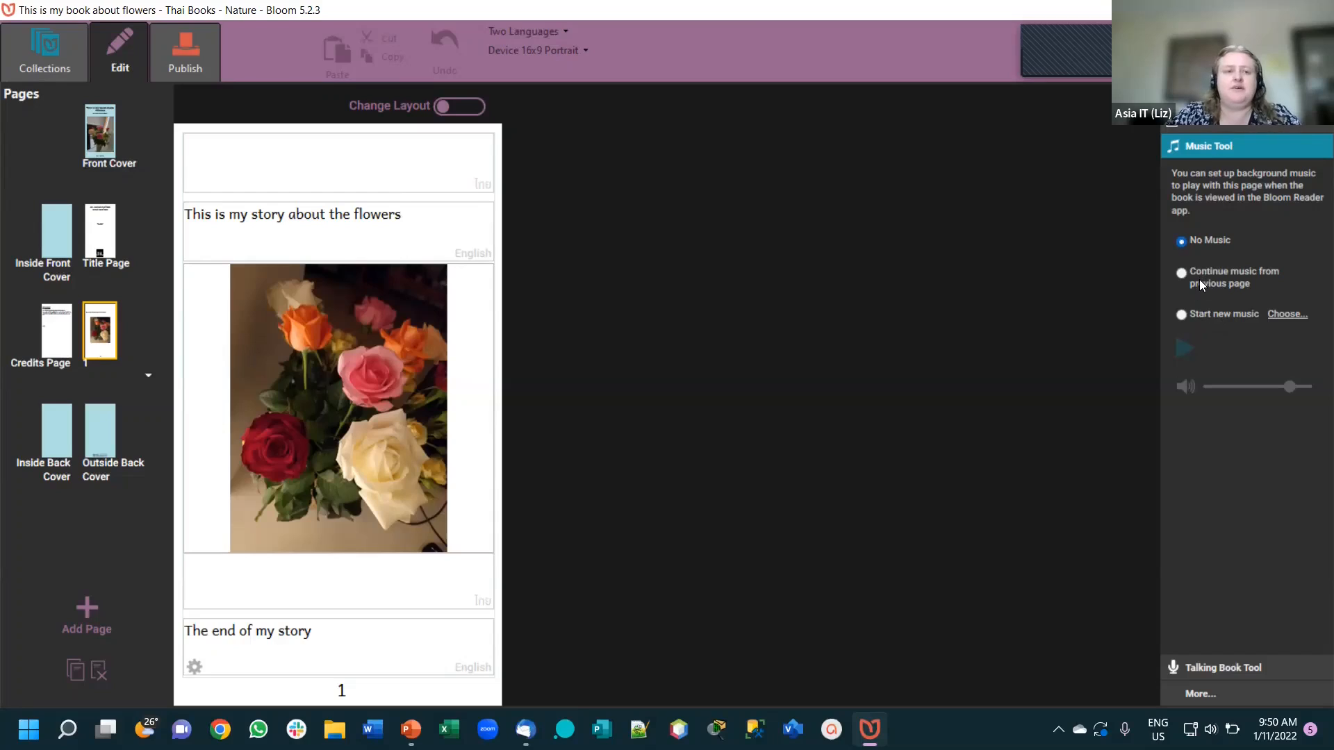
left_click(1194, 313)
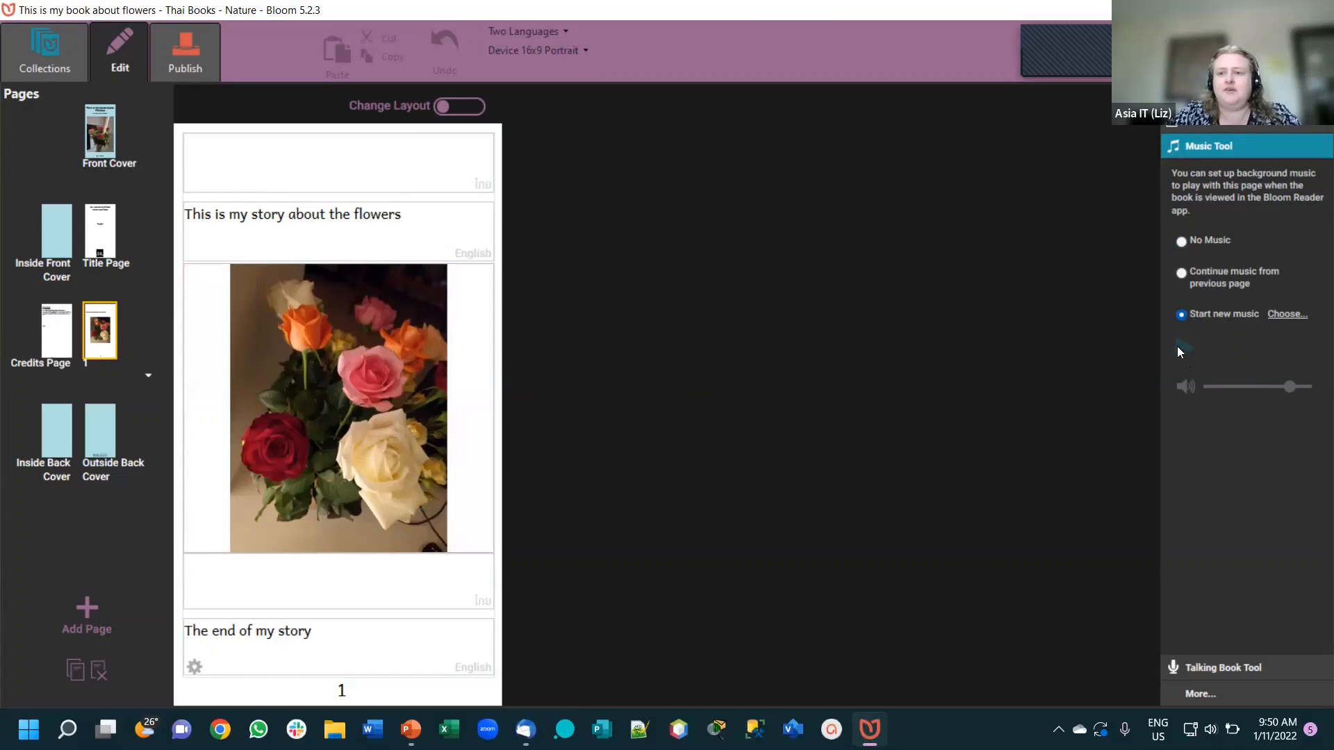
left_click(1209, 130)
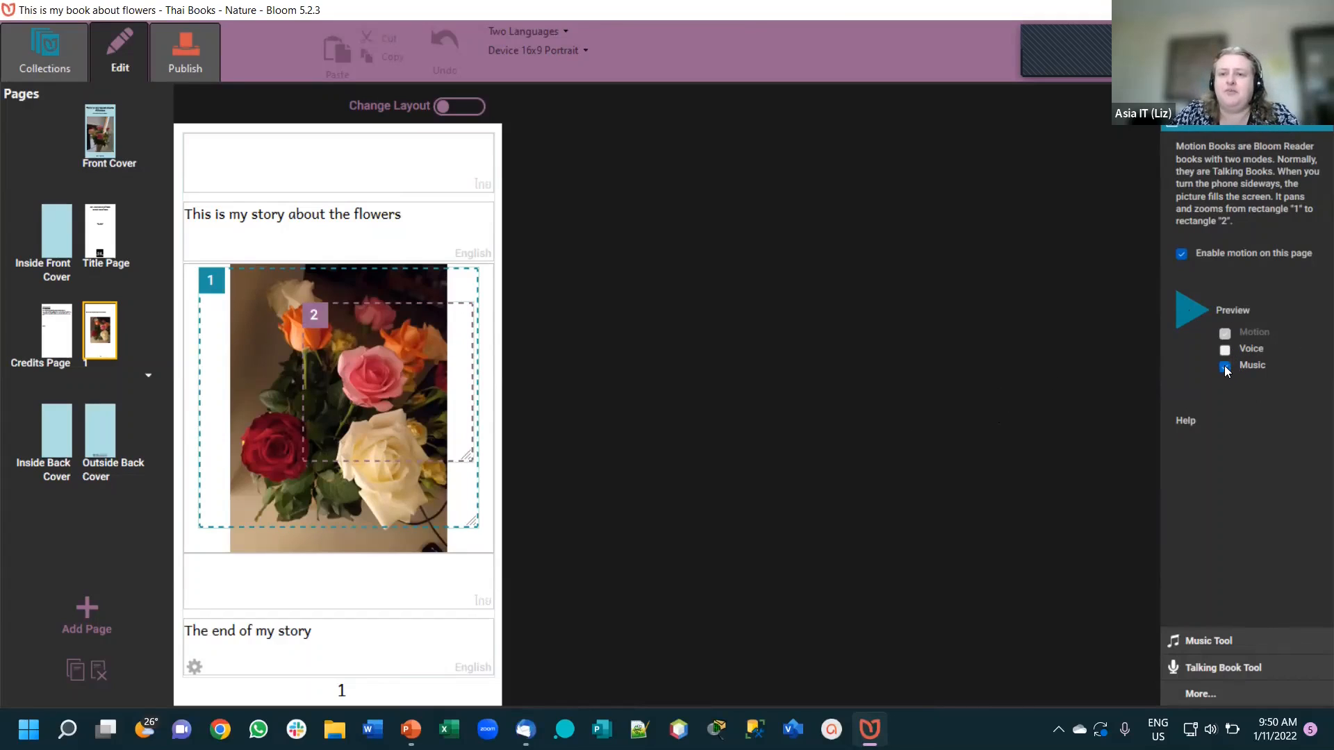
left_click(1182, 314)
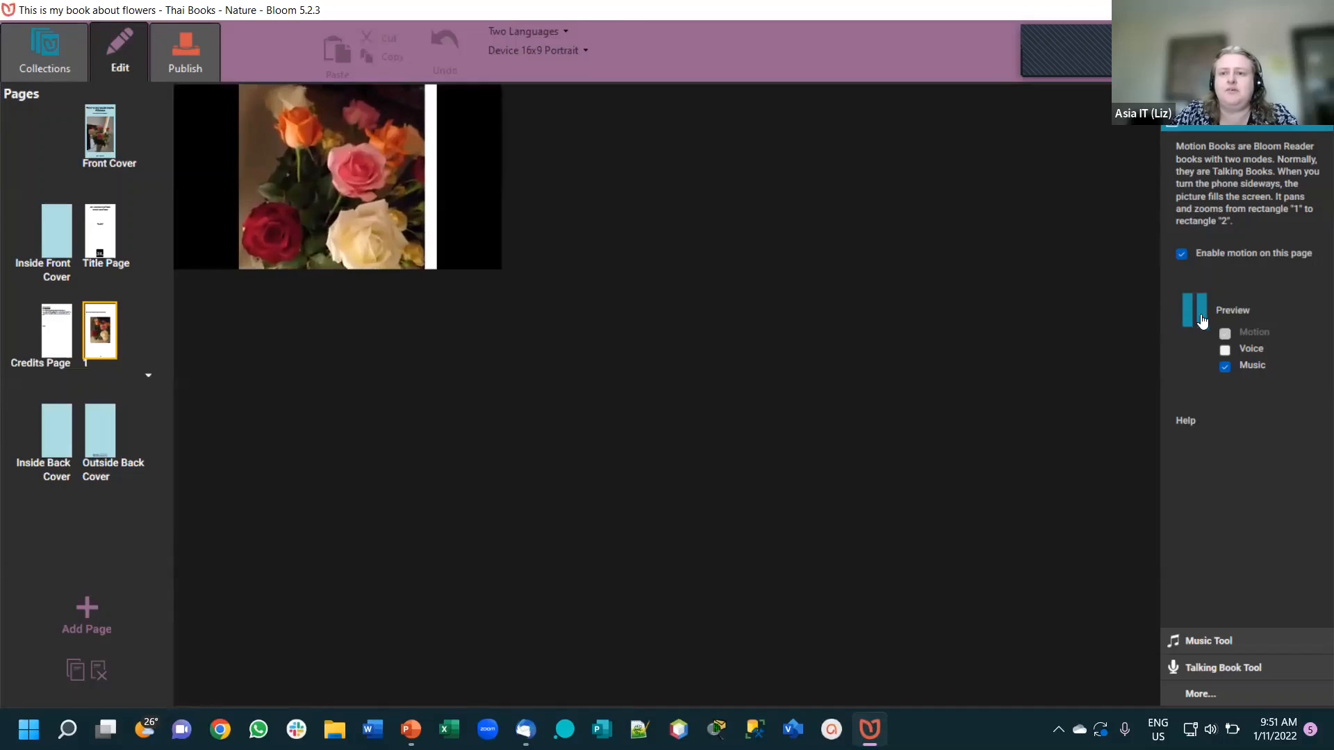
key("XF86AudioLowerVolume")
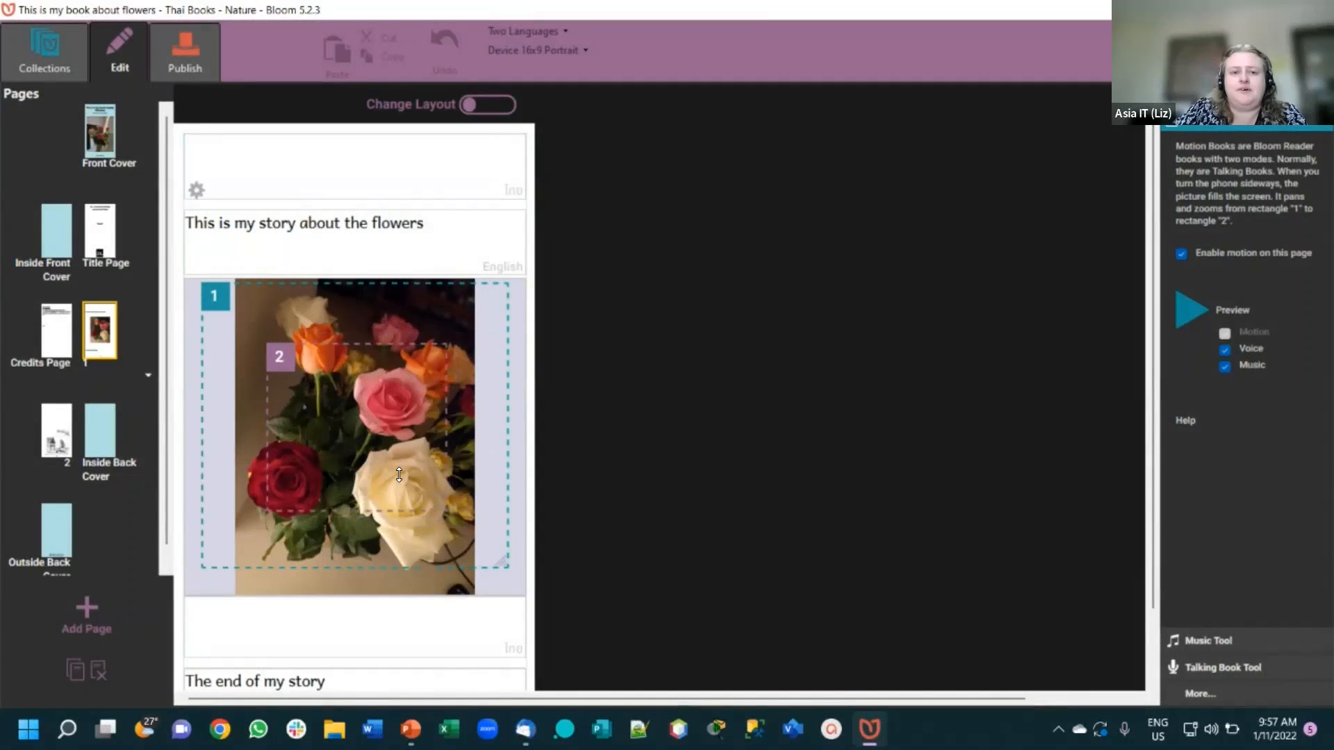
- Shrink both motion rectangles, moving rectangle 1 over the pink rose and rectangle 2 to the photo's upper-left corner
left_click_drag(399, 474, 402, 472)
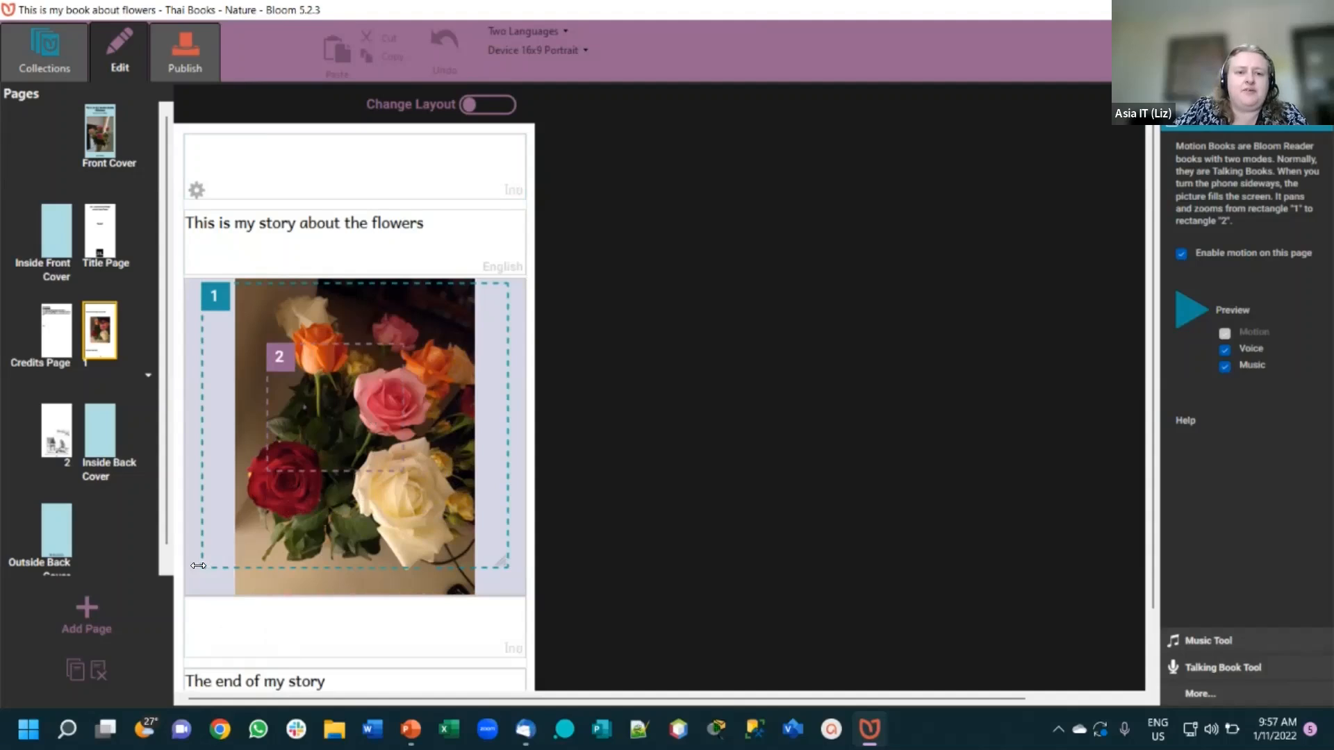
left_click_drag(198, 566, 356, 448)
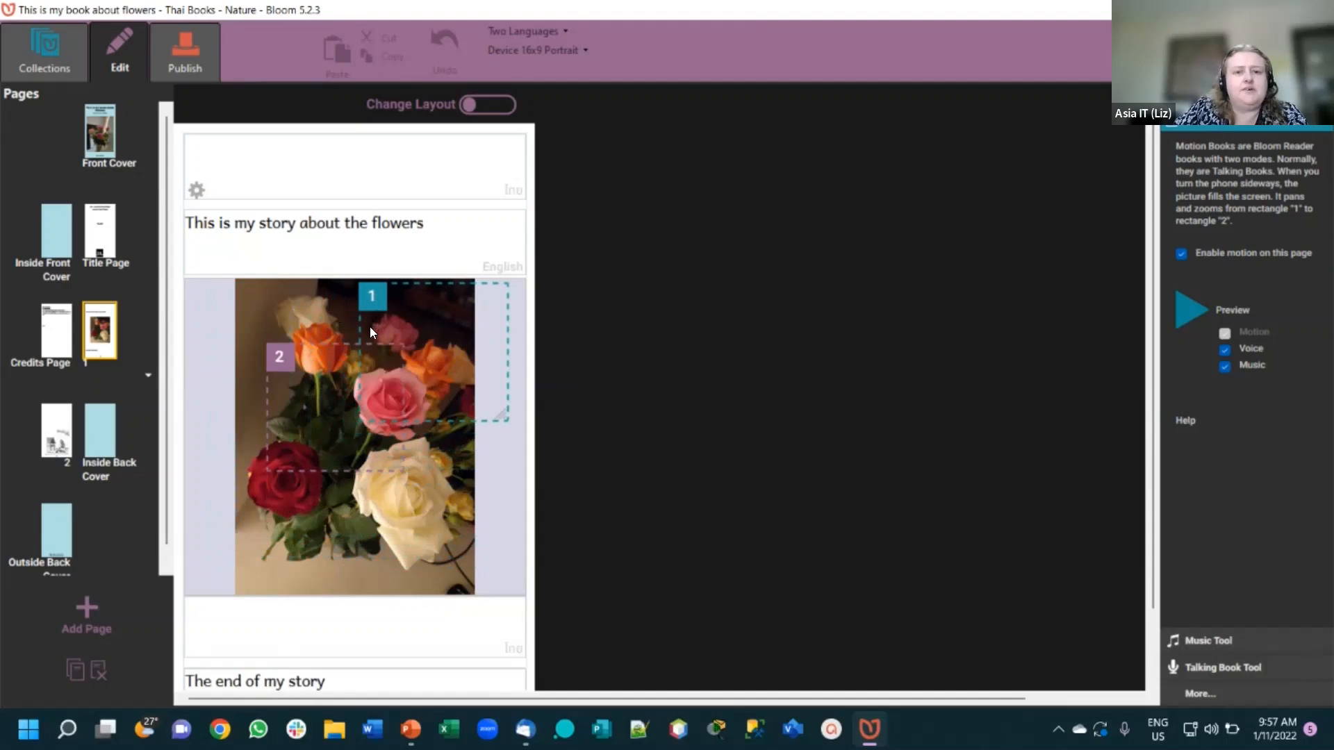
left_click_drag(380, 297, 255, 296)
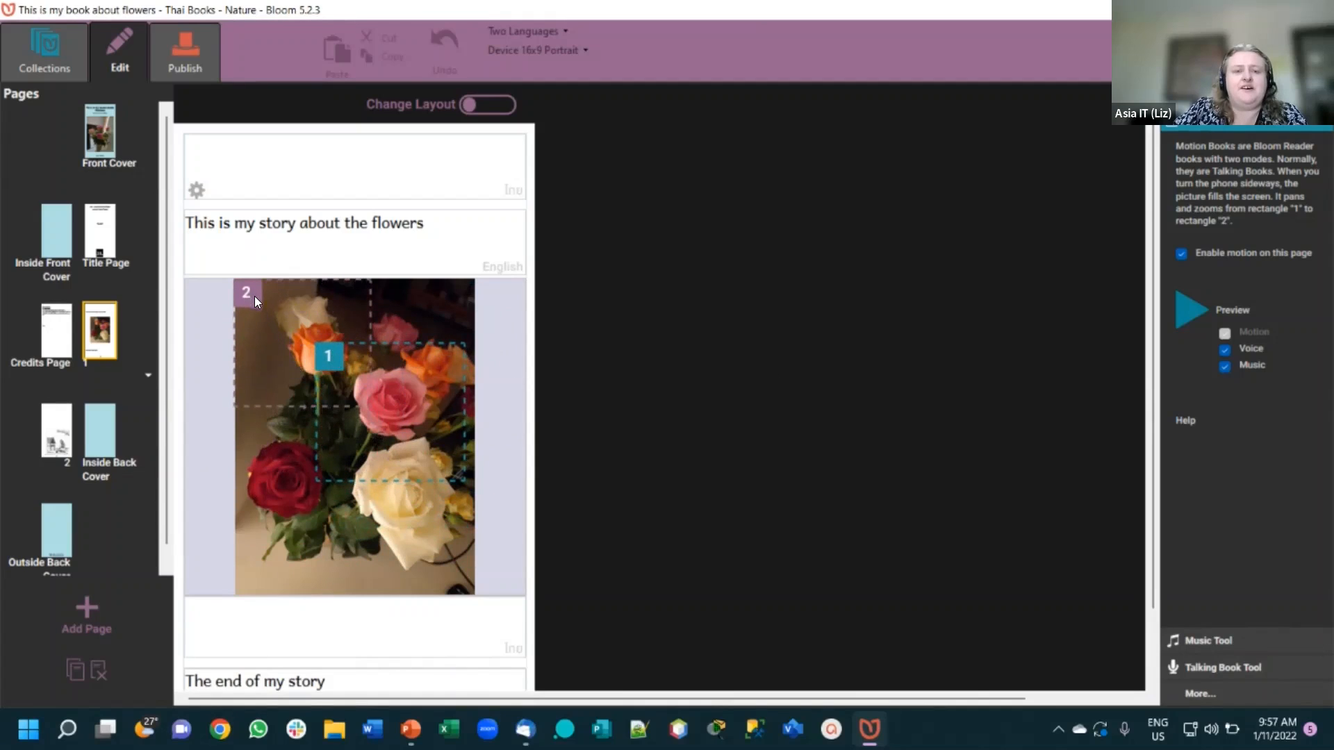
- Enlarge motion rectangle 2 to about the photo's width, shift it down slightly, and play the motion preview
left_click_drag(371, 404, 474, 501)
left_click_drag(246, 292, 249, 321)
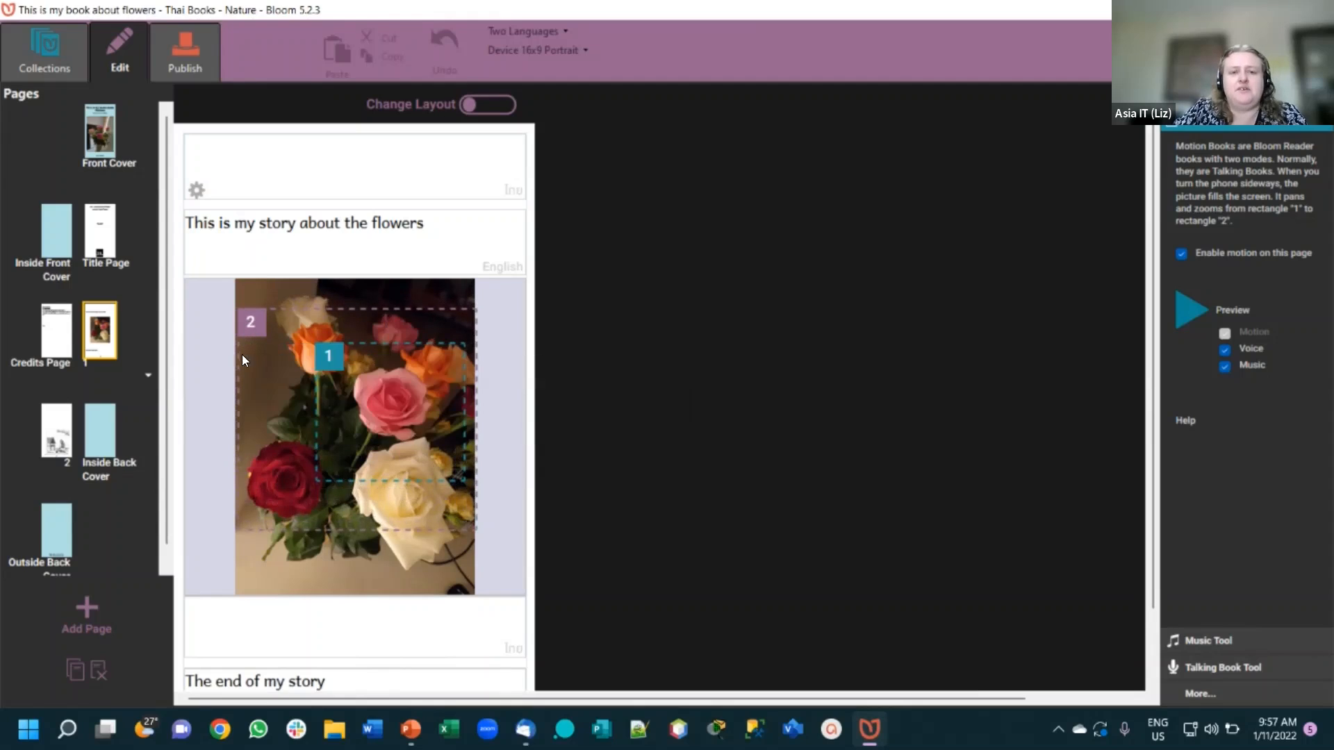
left_click(1189, 318)
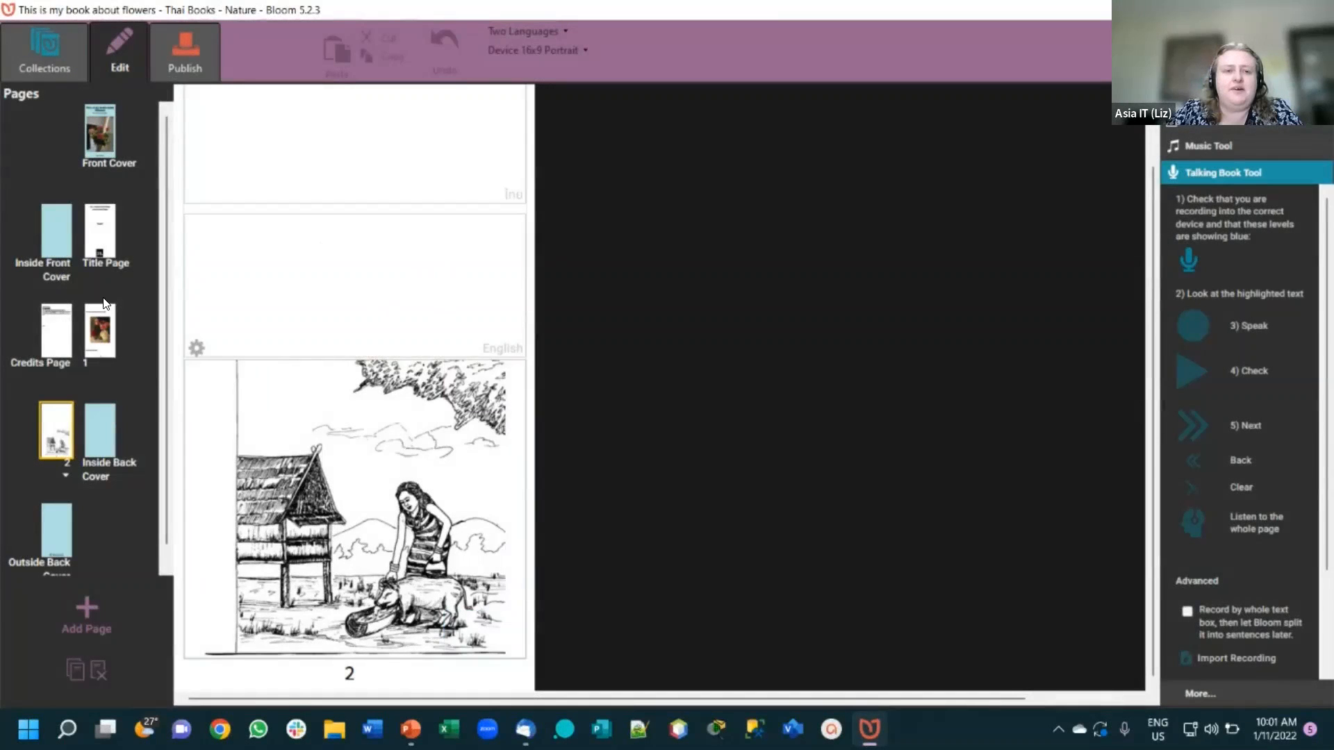
- Record narration for "This is my story about the flowers" on page 1 and play it back to check it
left_click(103, 334)
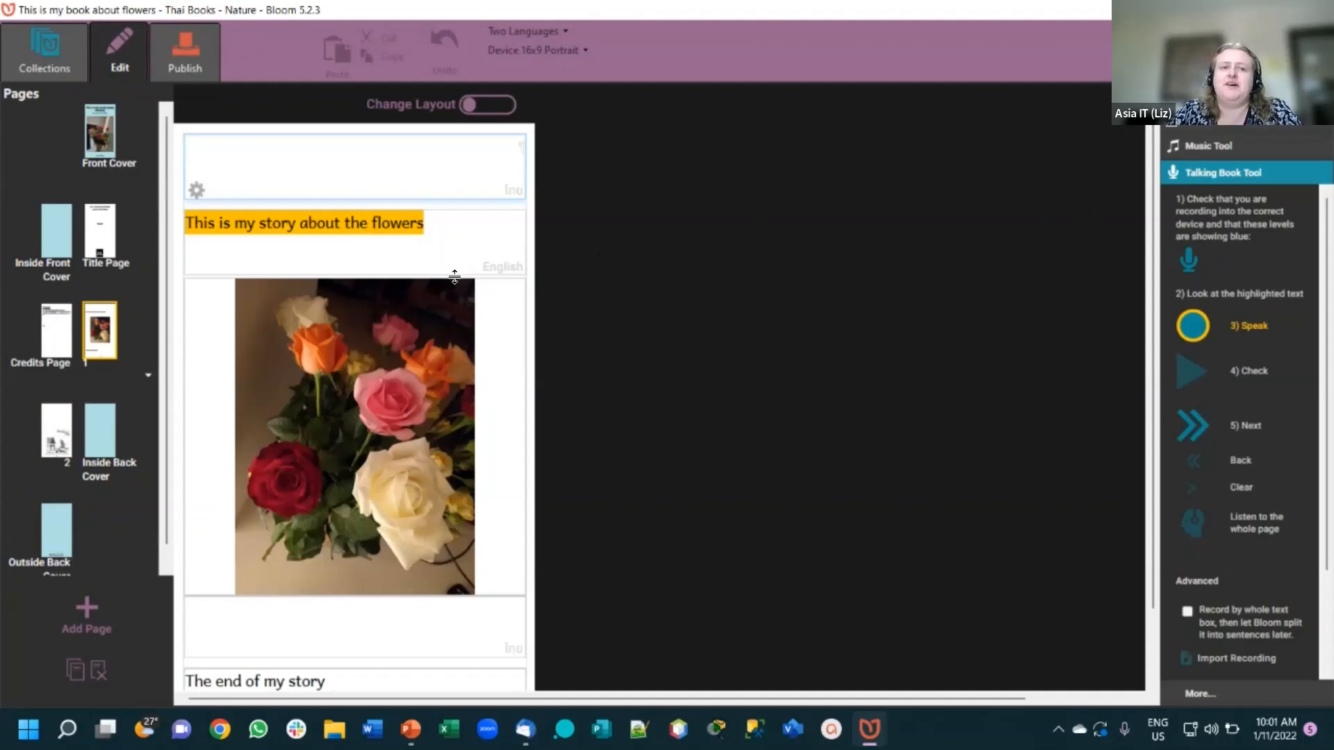
left_click(392, 224)
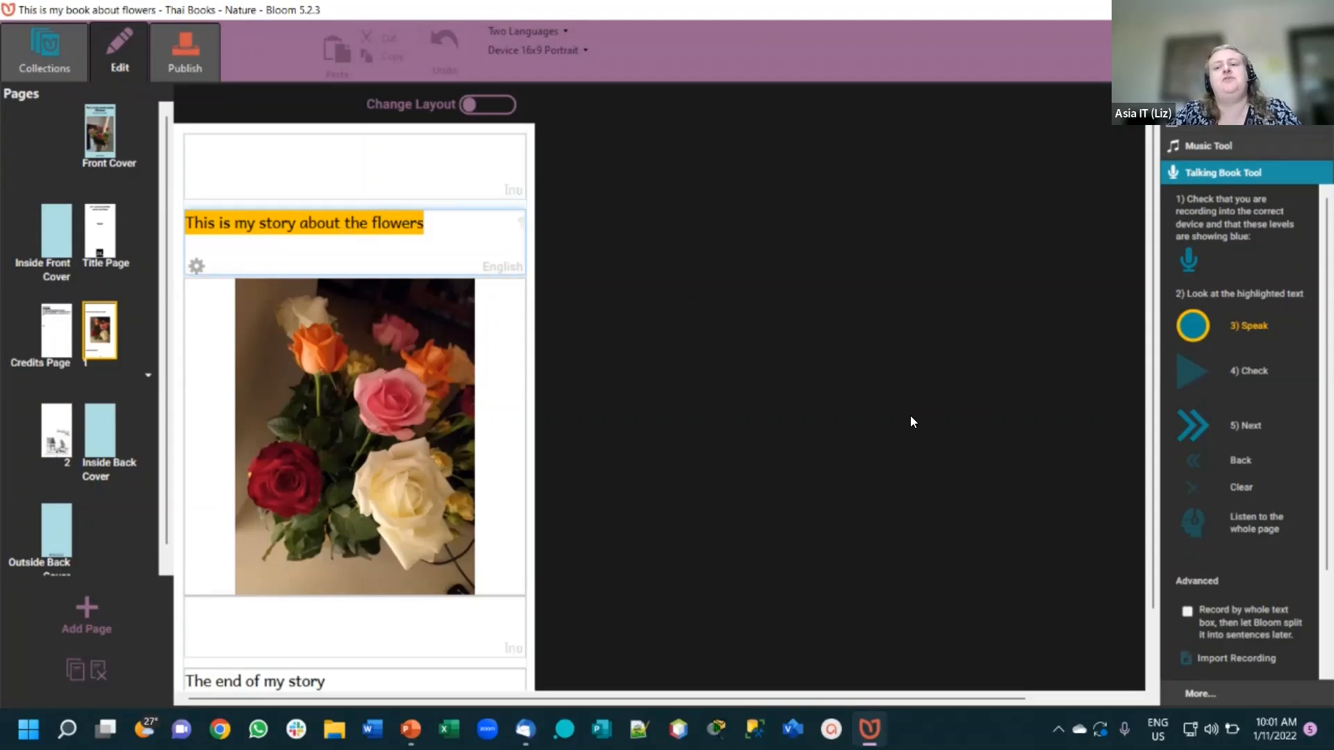
left_click(1193, 339)
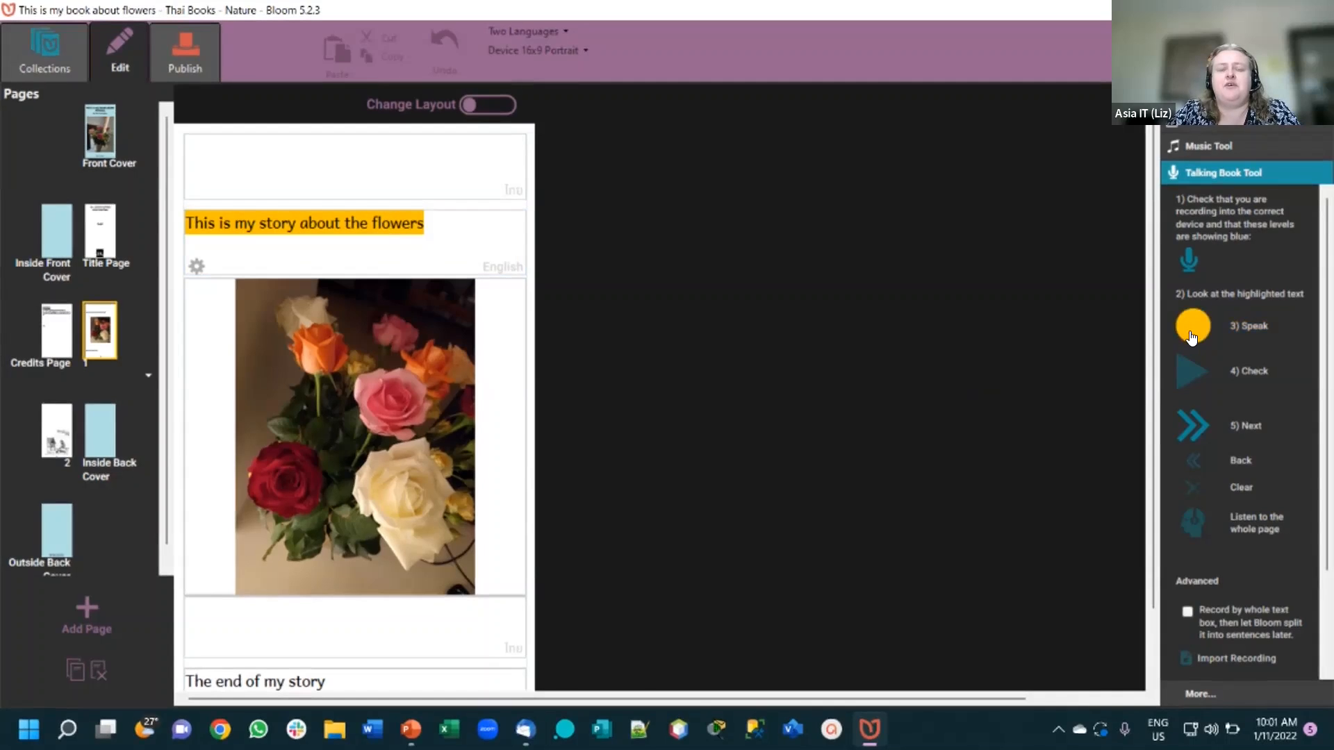
left_click_drag(1193, 338, 1190, 346)
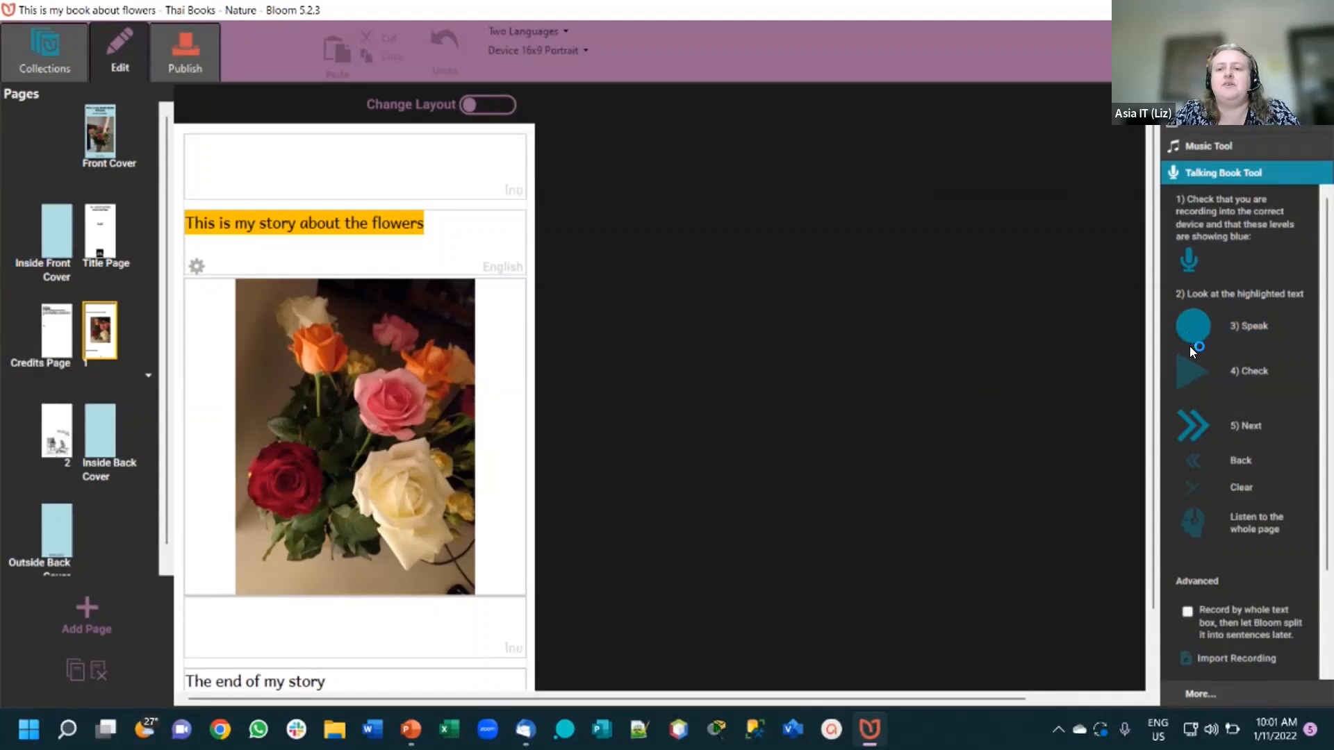
left_click(1190, 376)
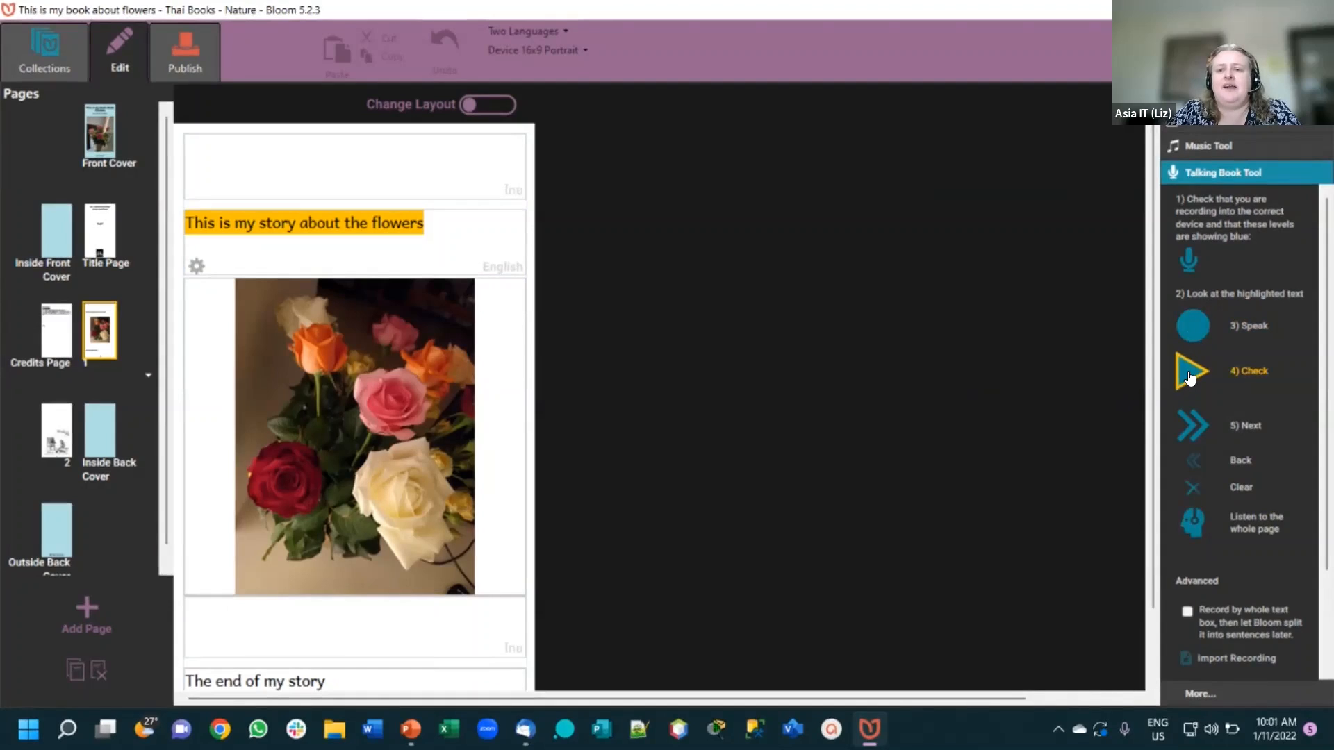
left_click(1190, 375)
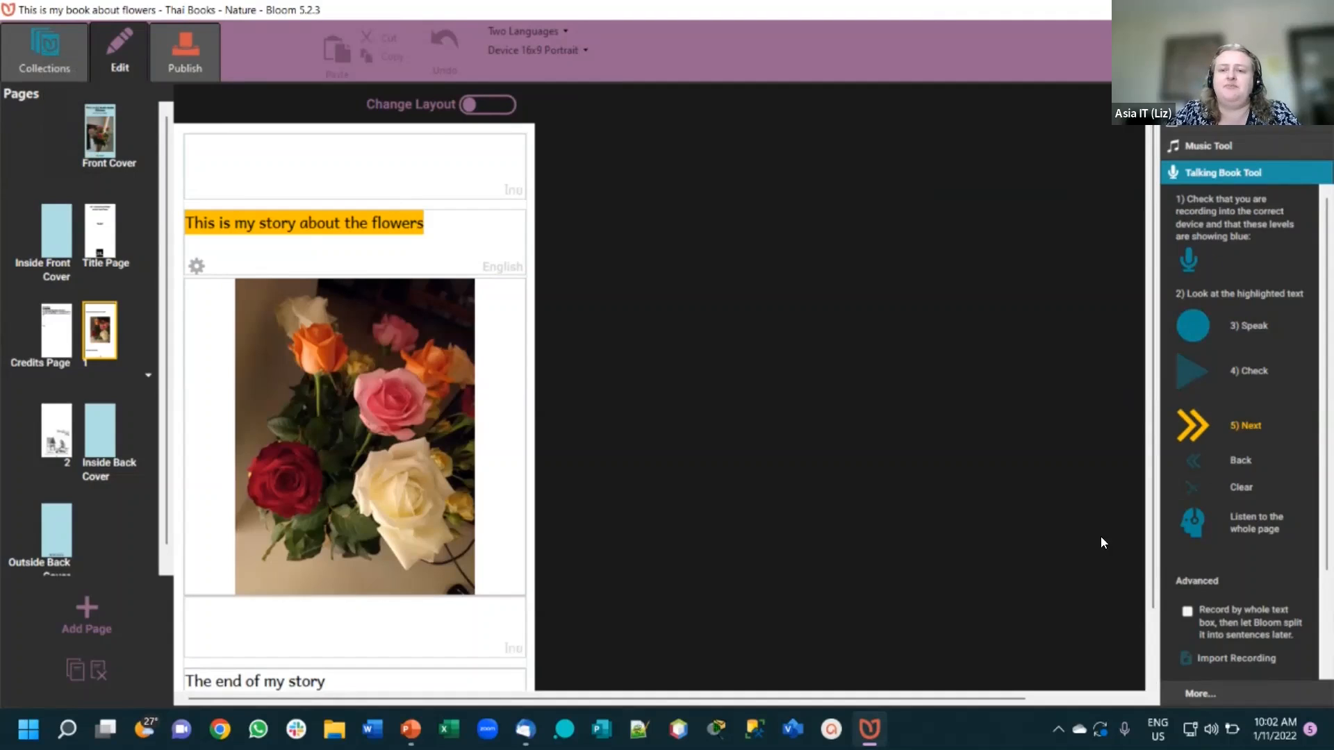
- Record narration for the sentence "The end of my story" and play it back to check it
left_click(1202, 428)
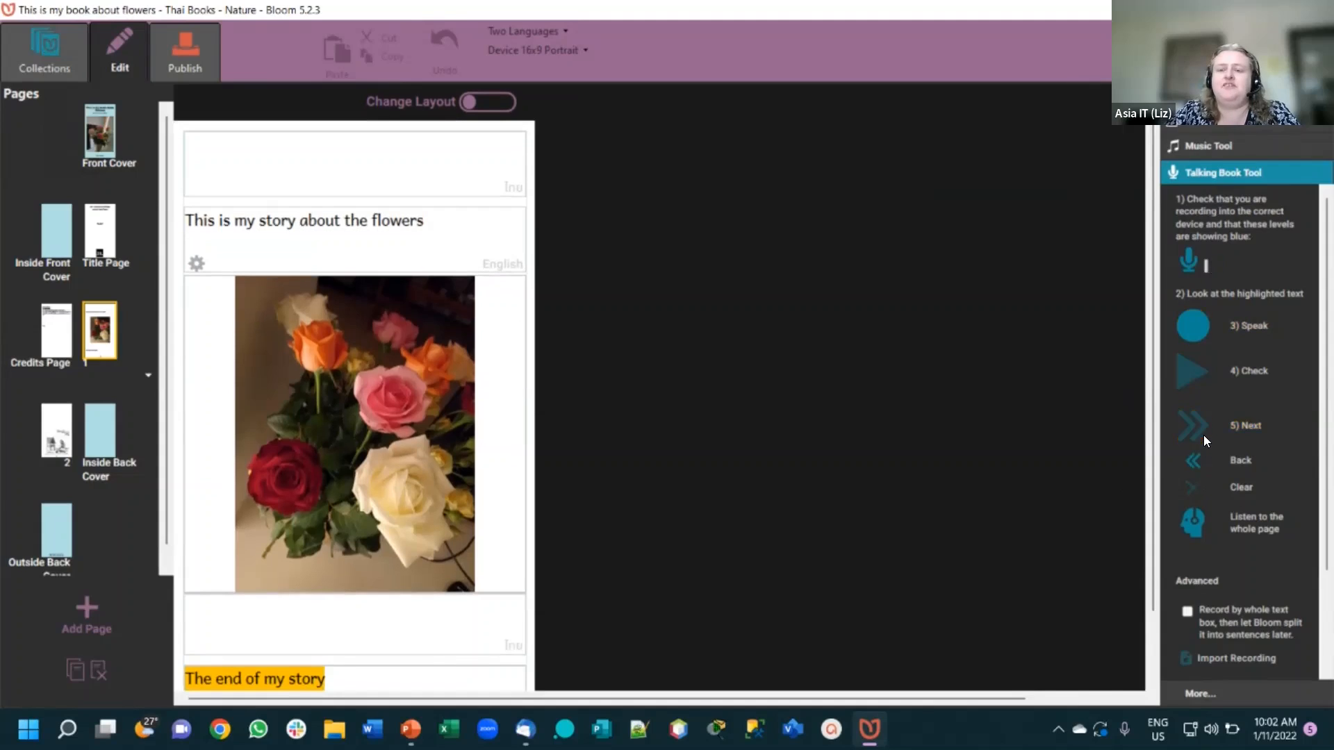
left_click(1201, 334)
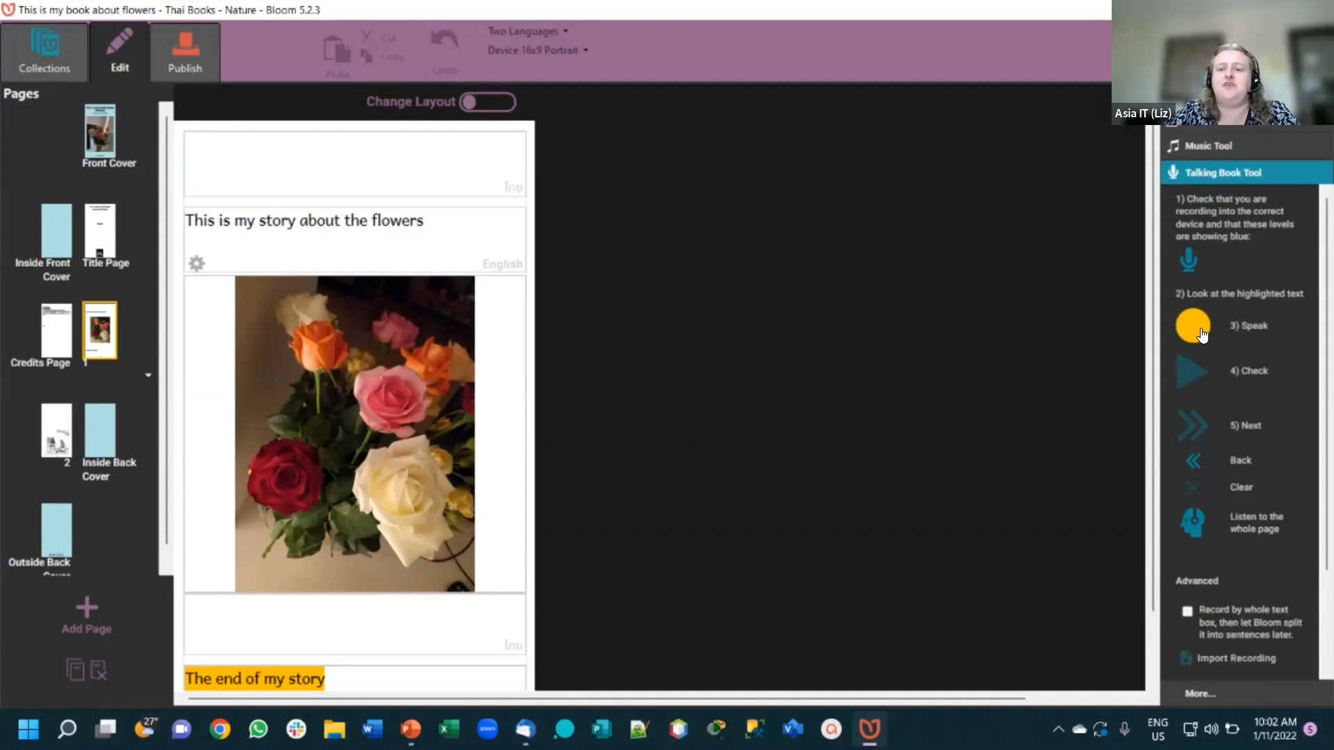
left_click_drag(1203, 336, 1186, 351)
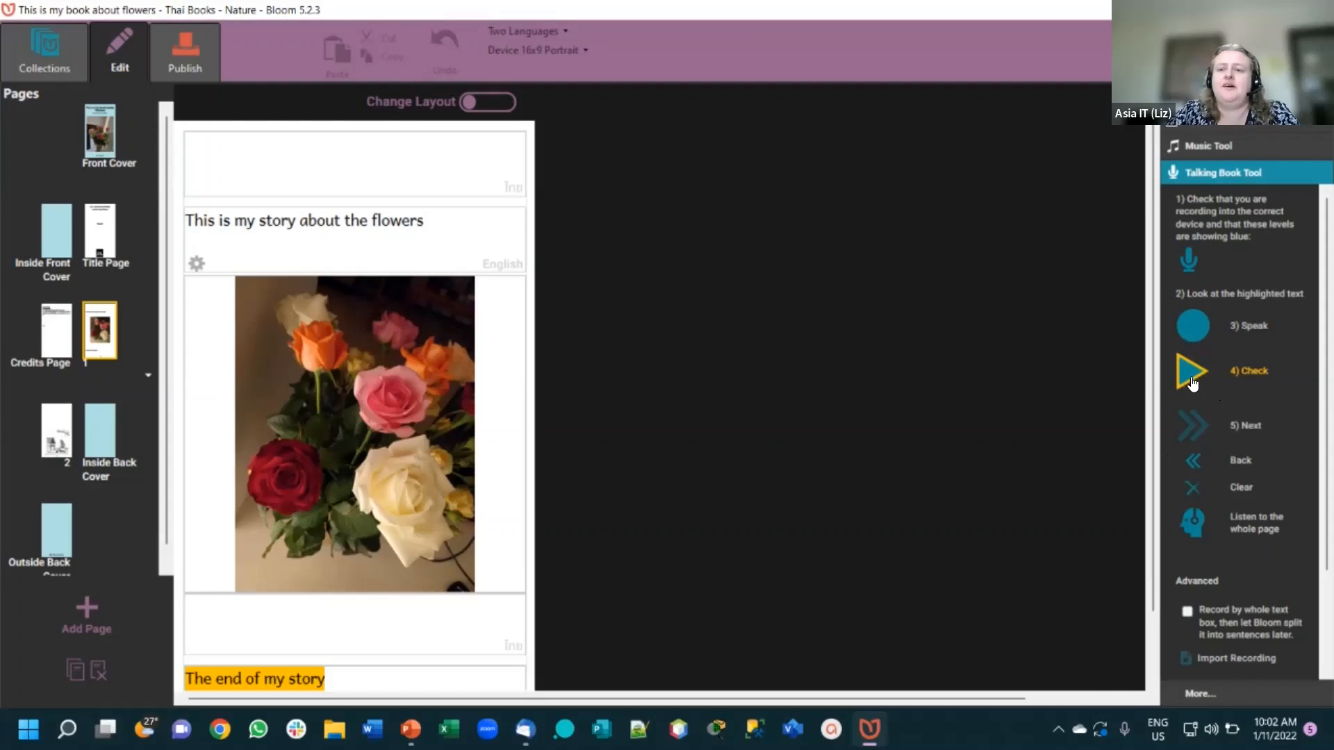
left_click(1189, 379)
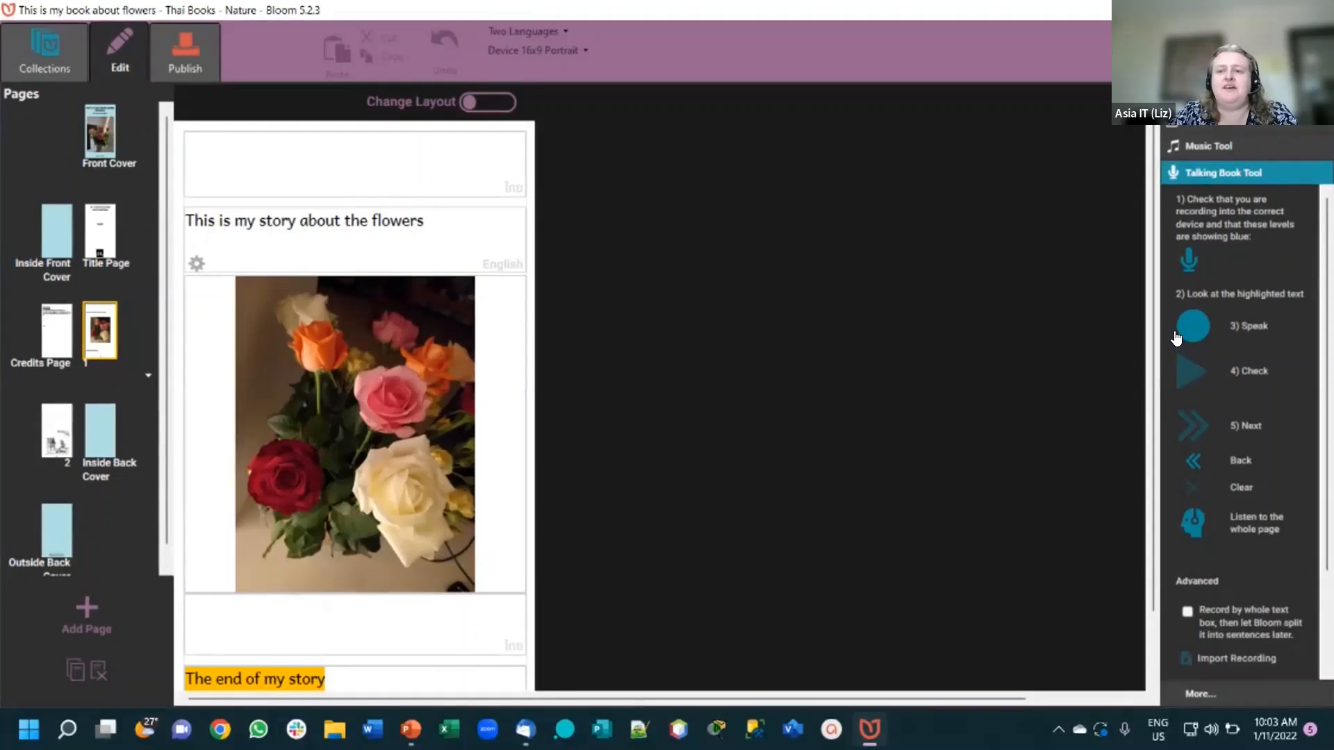
- Go back to the first English sentence and listen to the narration of the whole page
left_click(381, 221)
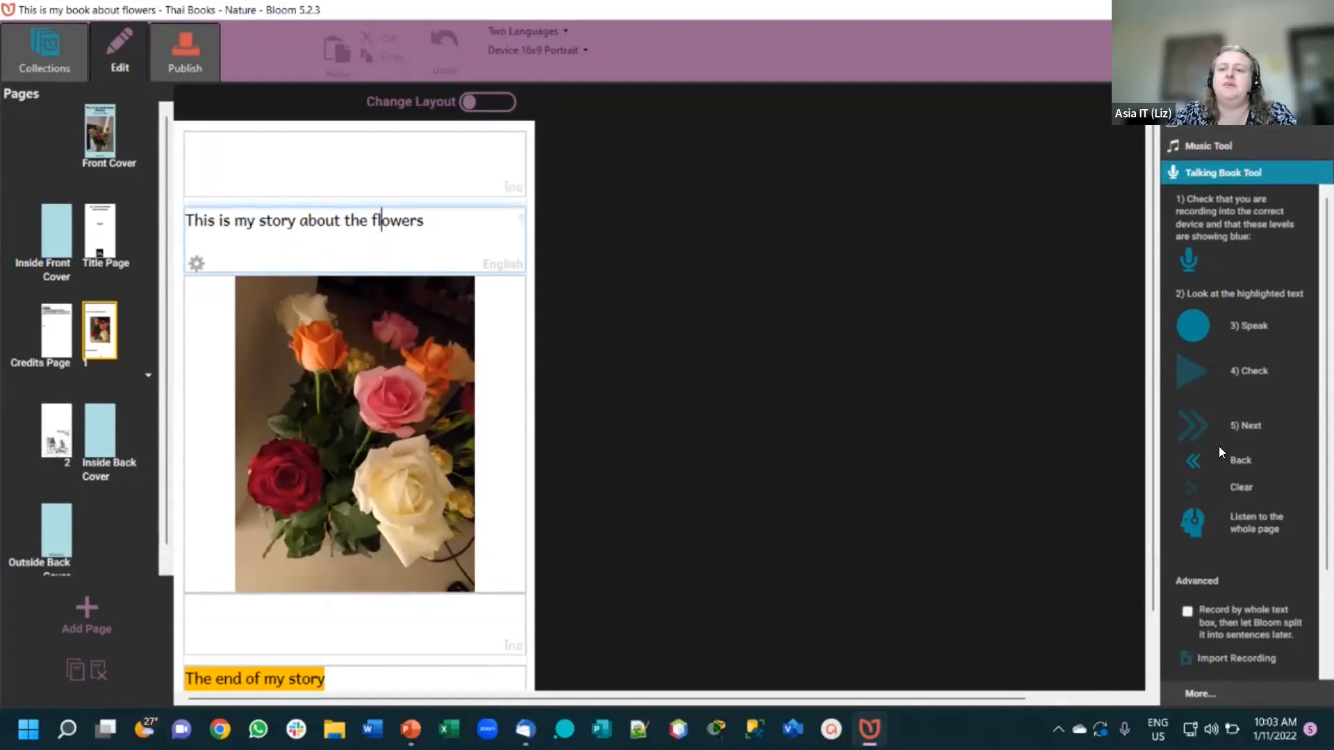
left_click(1203, 464)
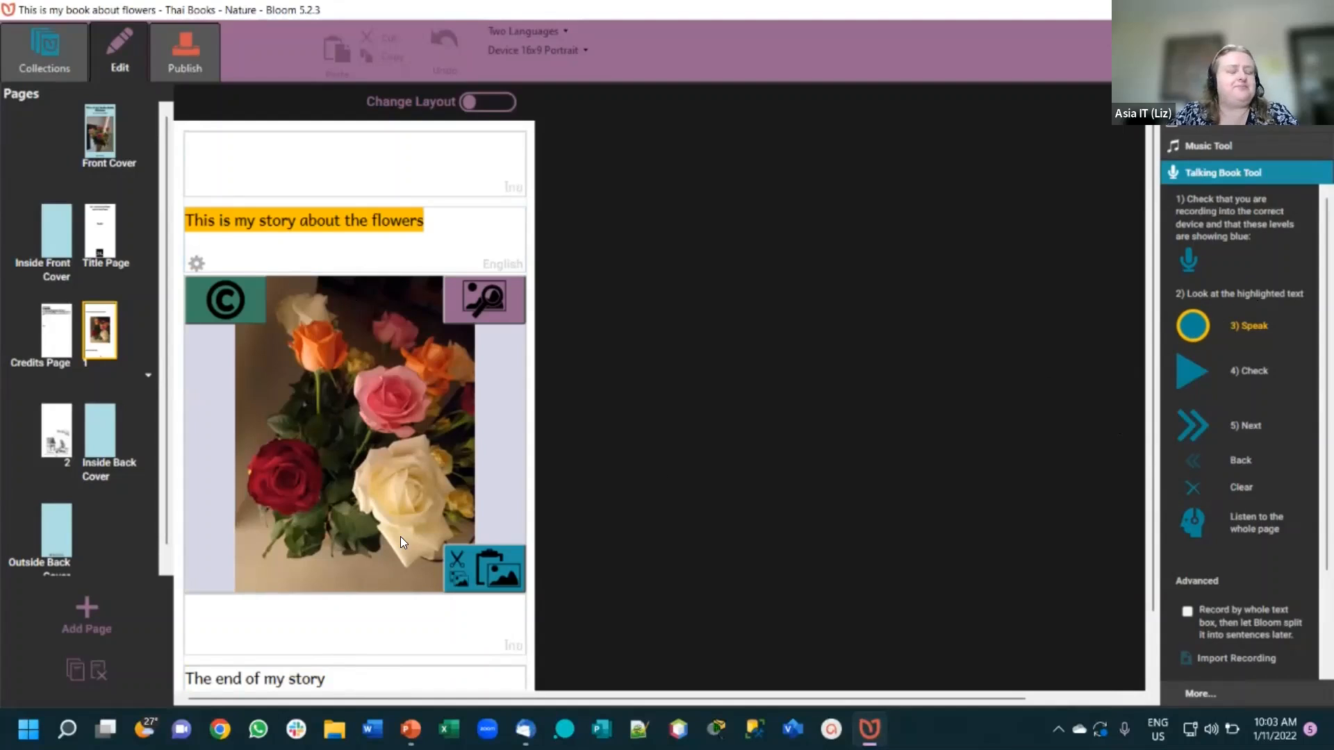
mouse_move(323, 342)
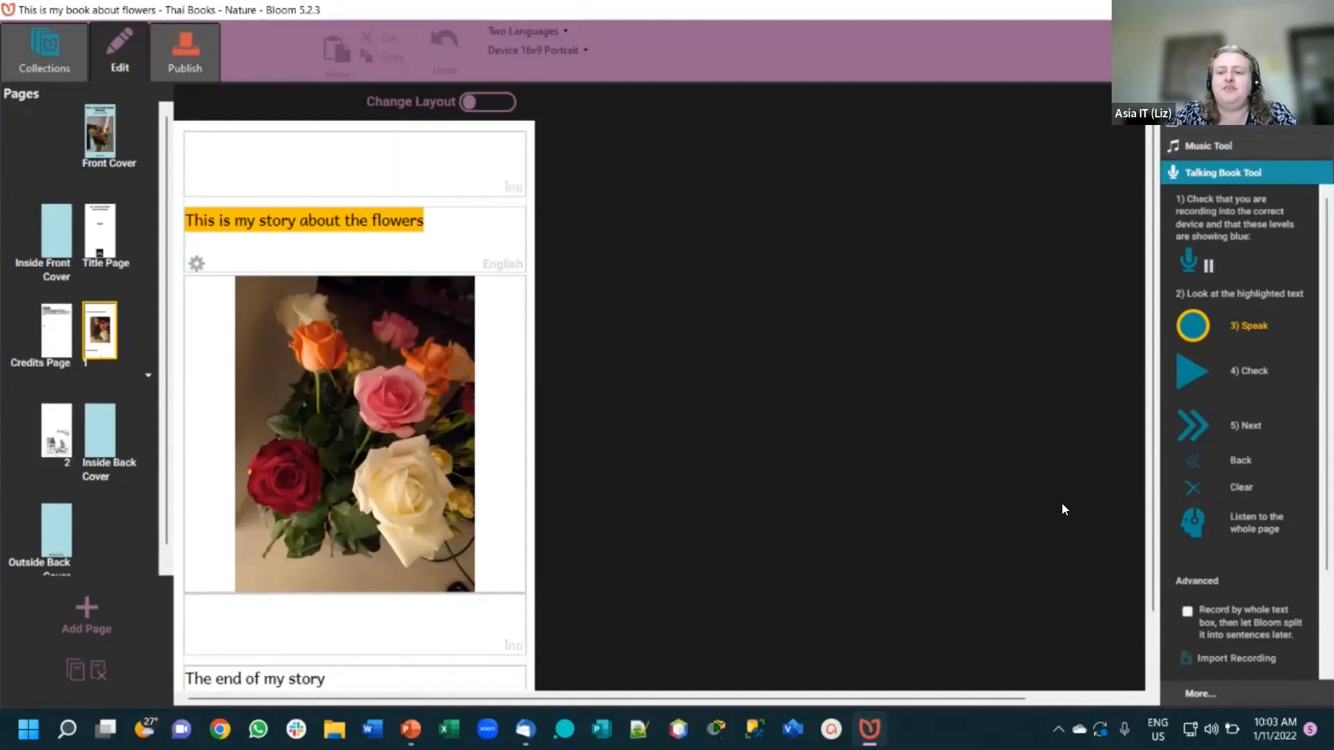
left_click(1193, 528)
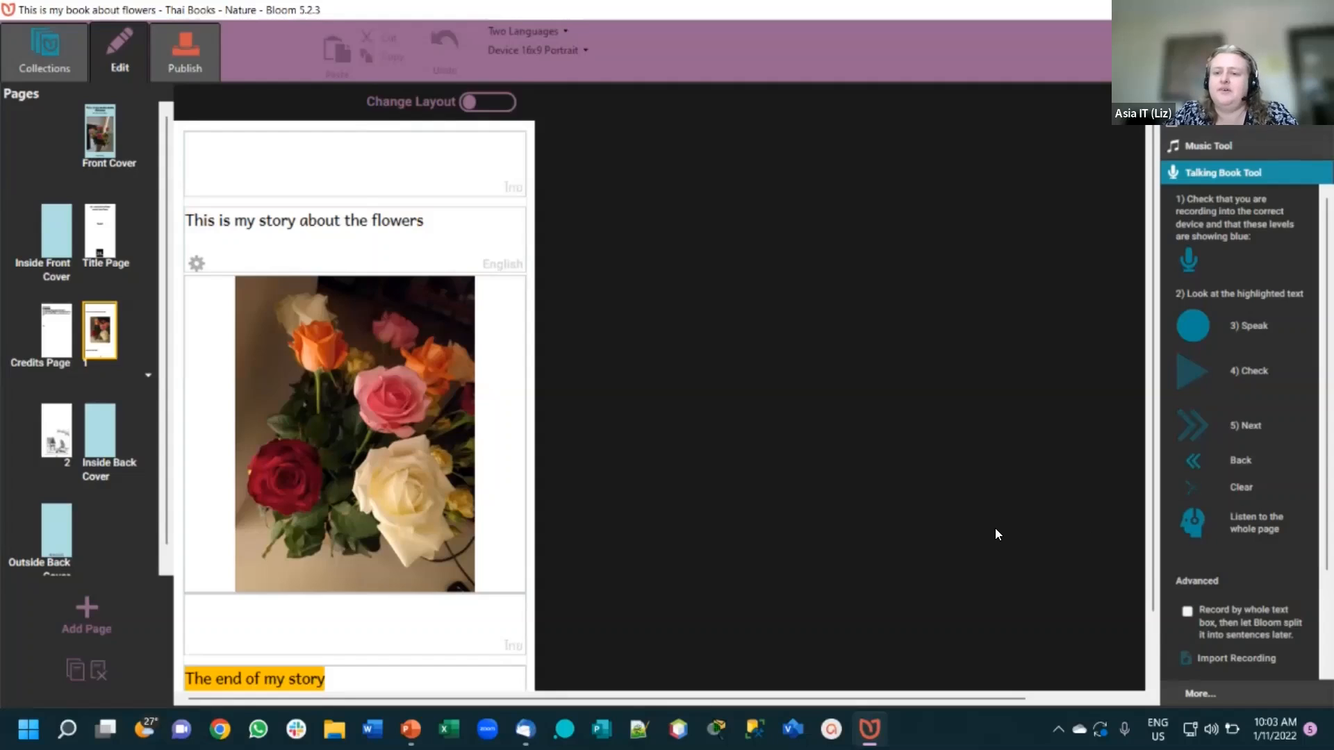
- Extend page 1's first English text with a closing period and "Second sentence of the story about flowers. third sentence."
scroll(1054, 520, "down", 1)
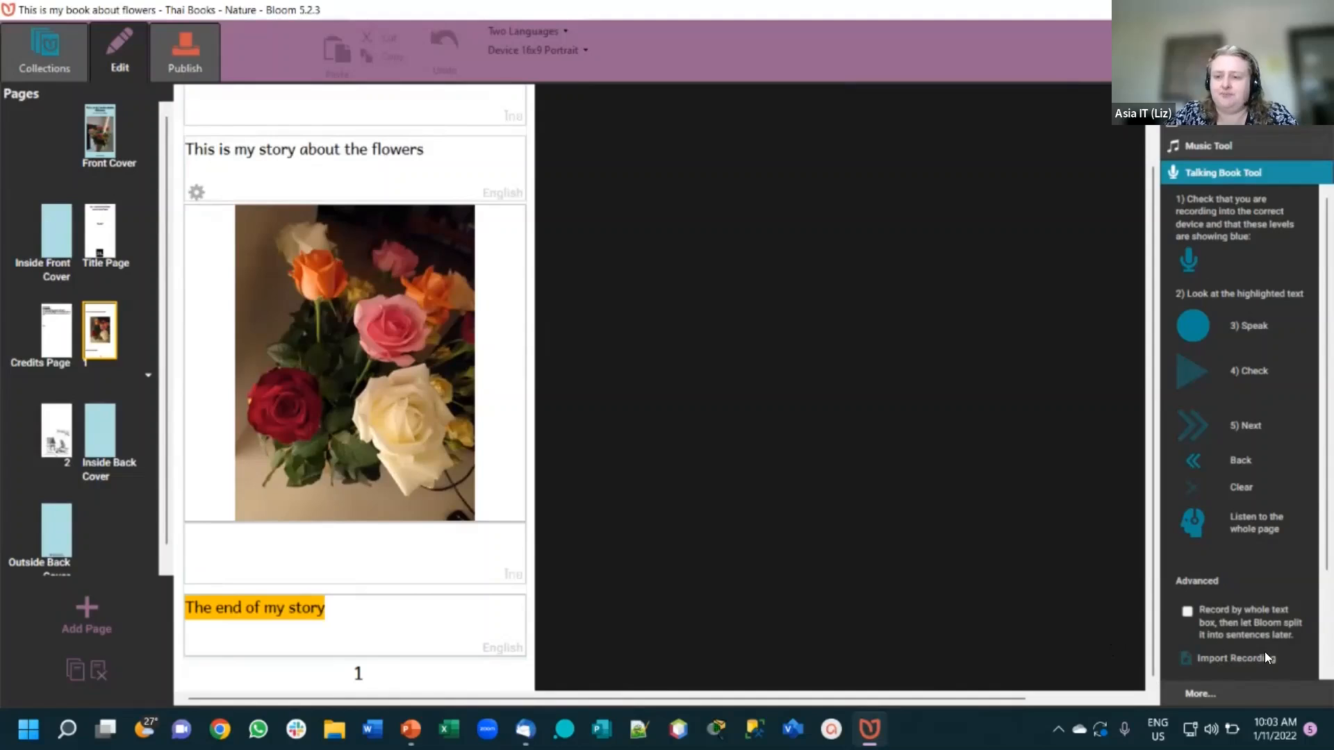
scroll(1310, 636, "down", 2)
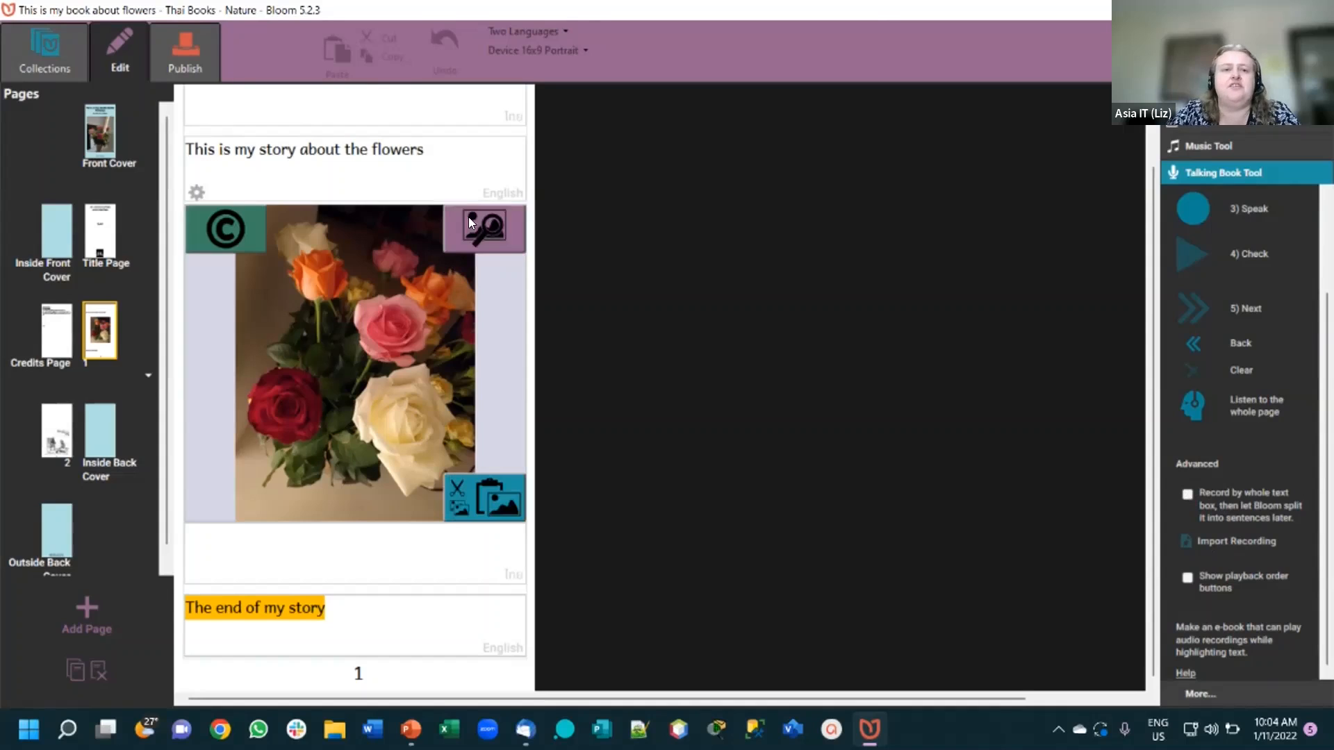
left_click(468, 156)
type(".")
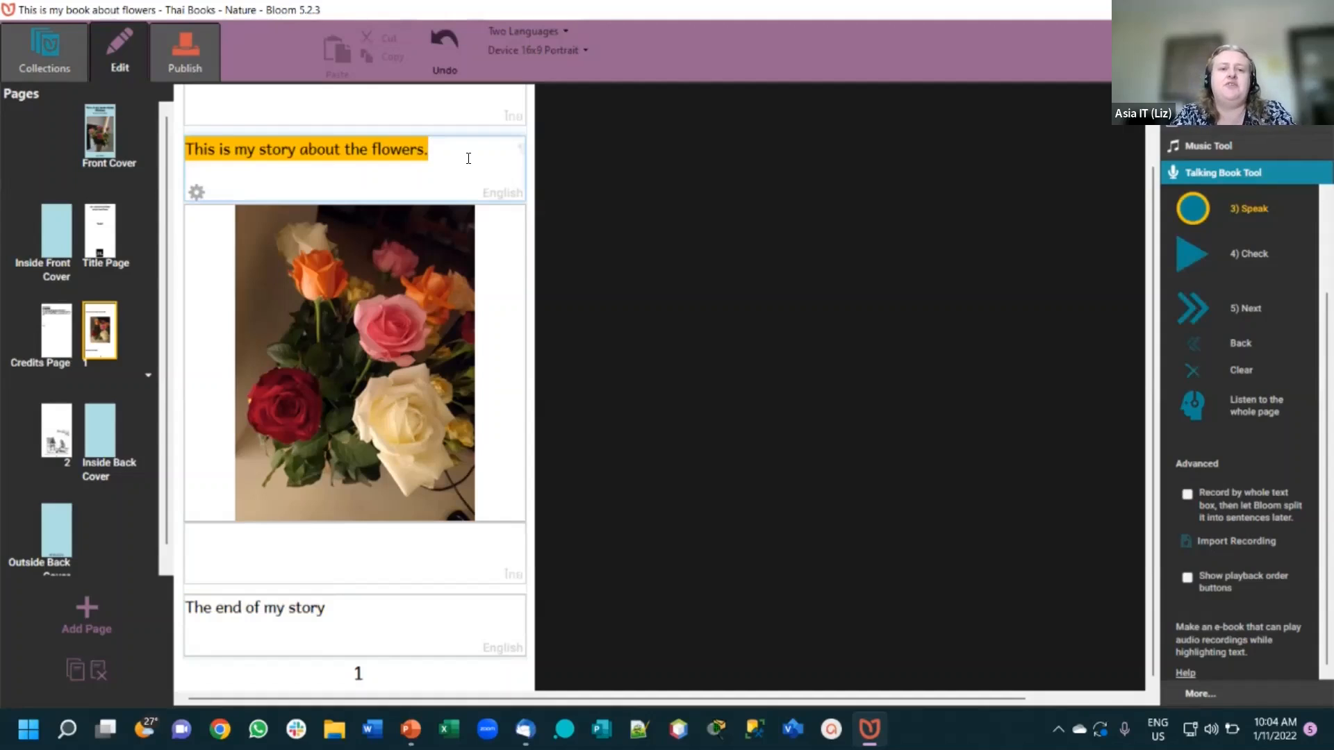
type(" Seco")
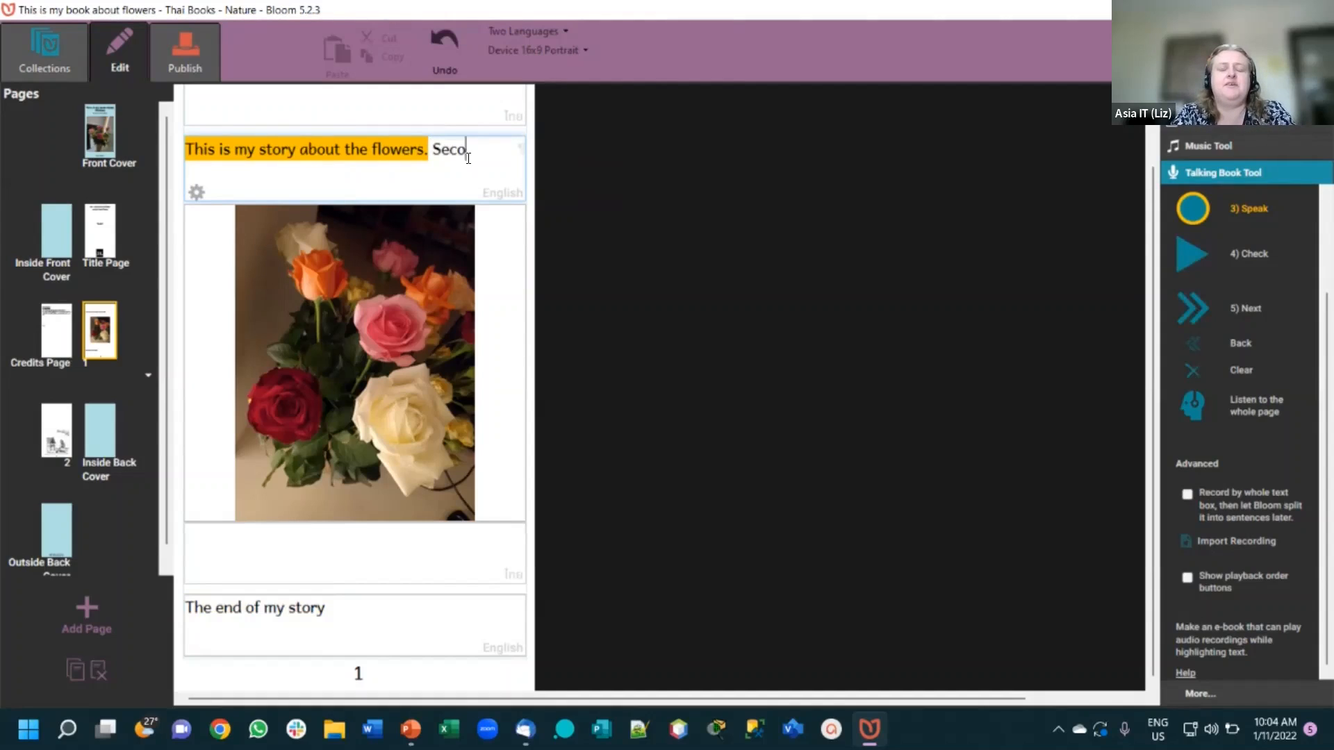
type("nd e")
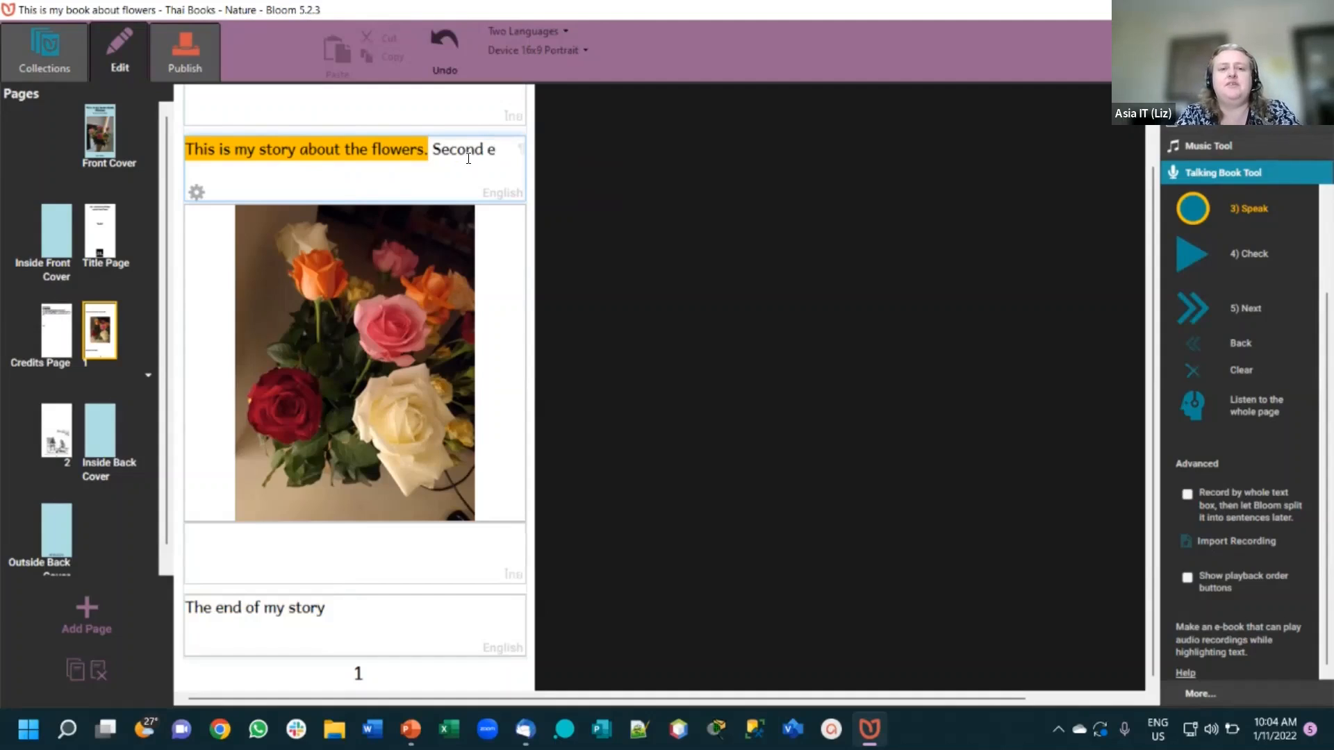
key("BackSpace")
type("sen")
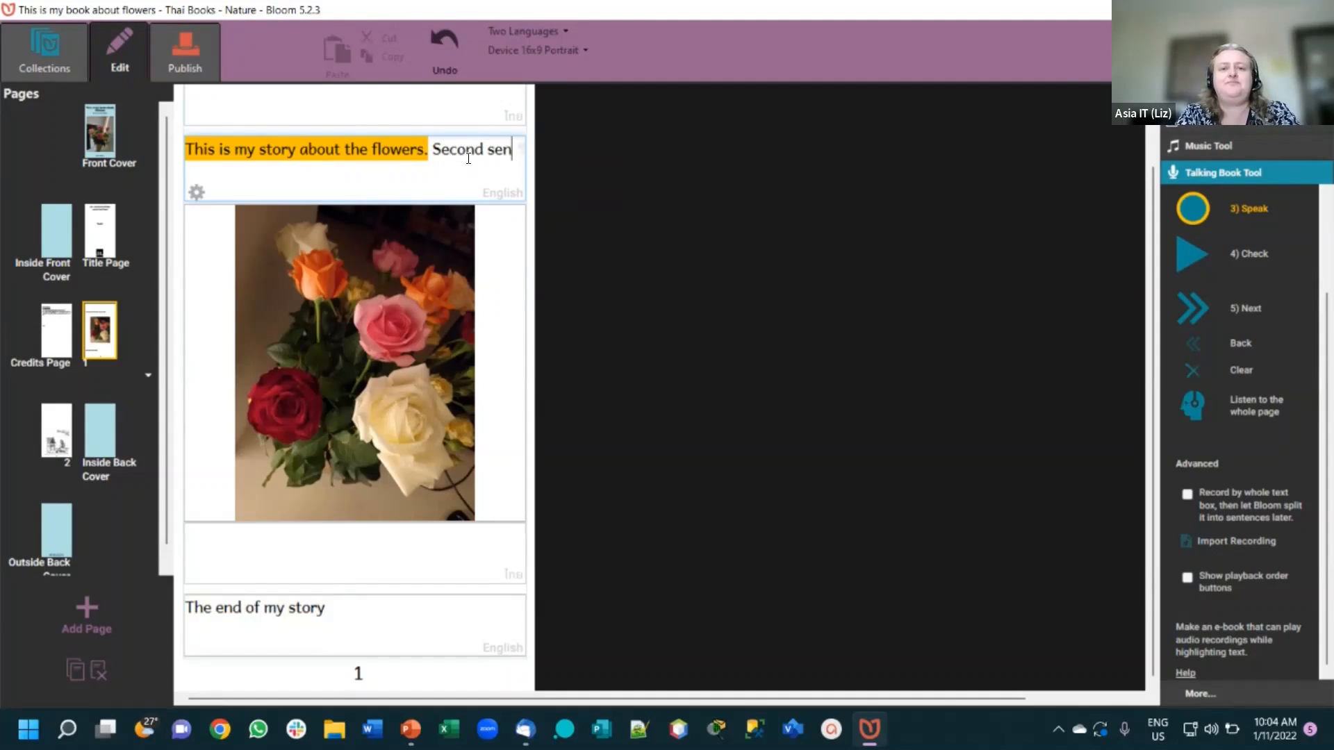
type("tence of the stor")
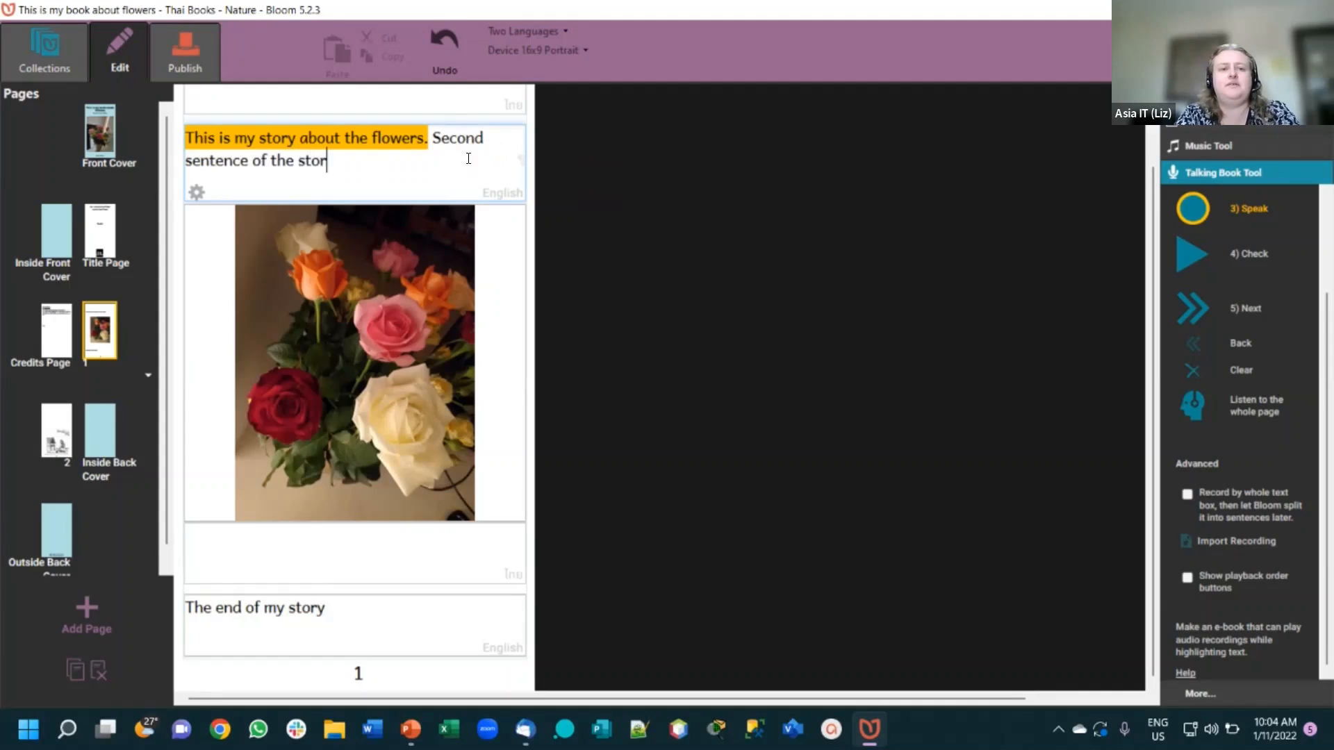
type("y about flowe")
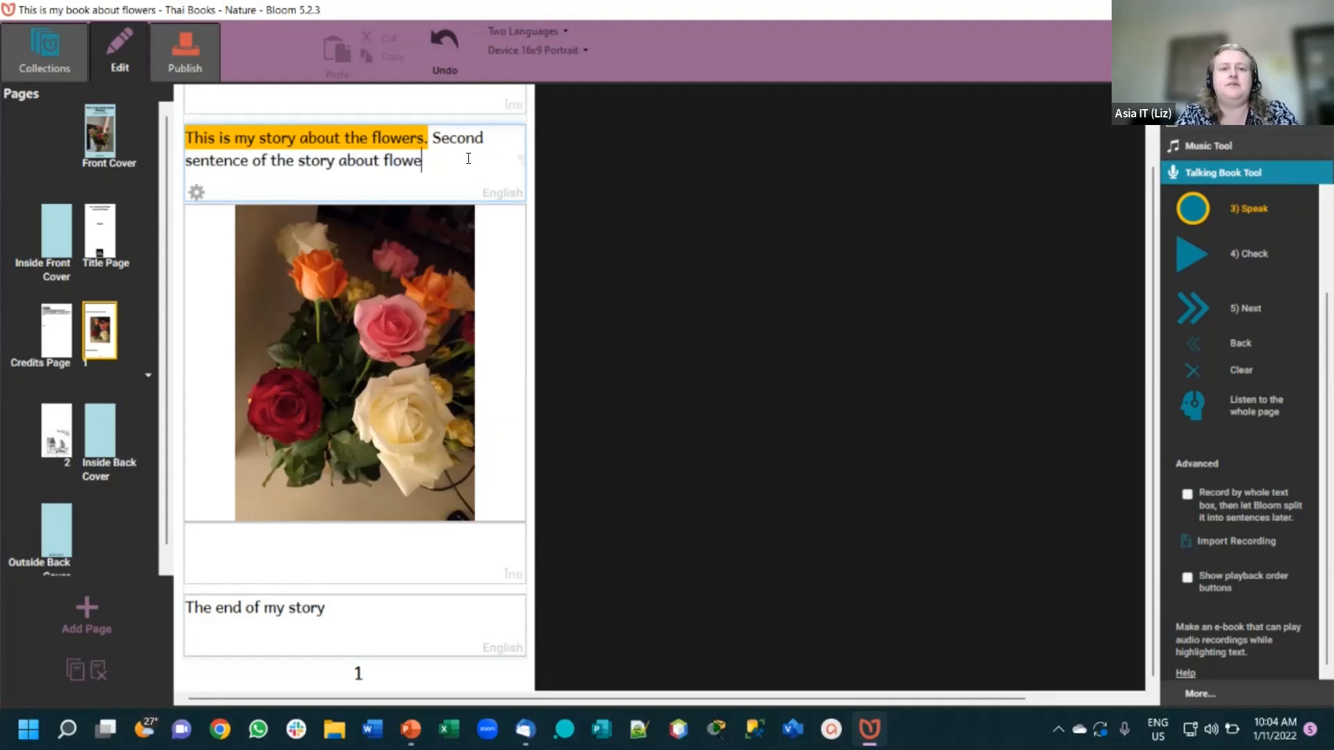
type("rs. third")
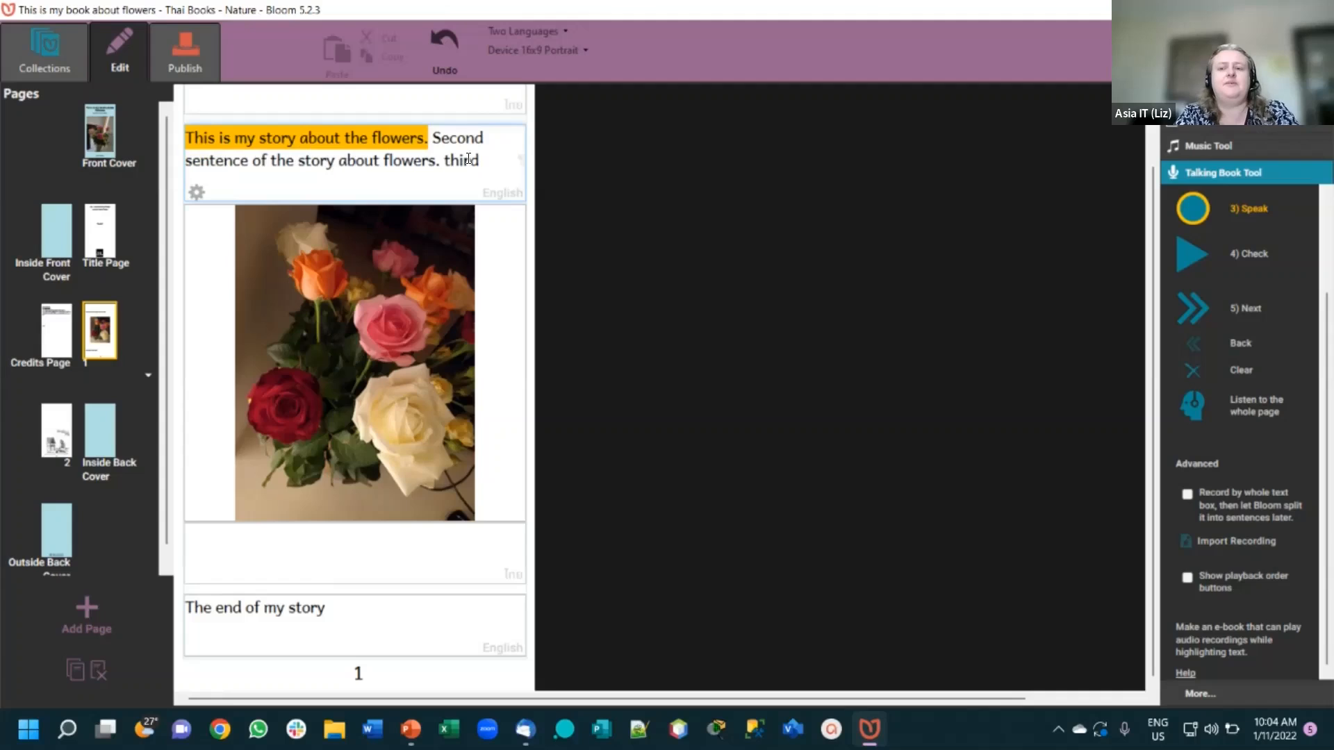
type(" sentence")
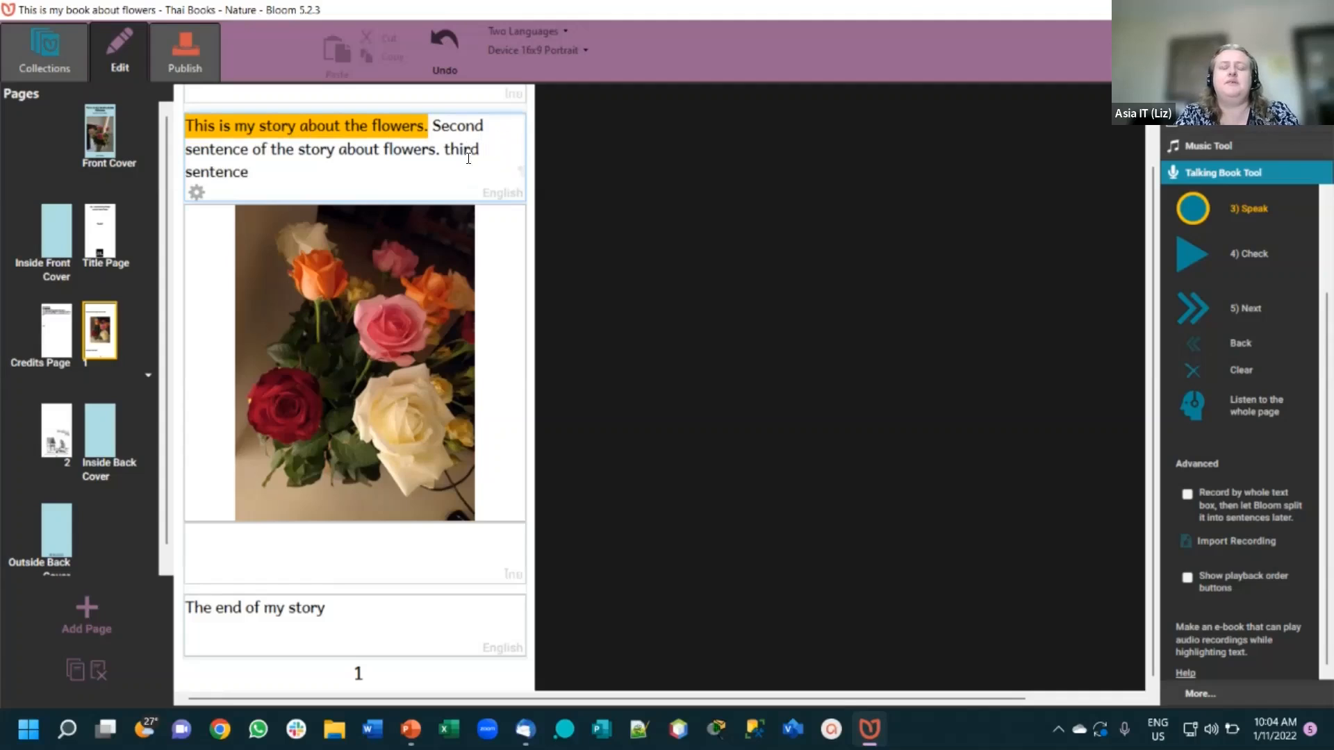
type(".")
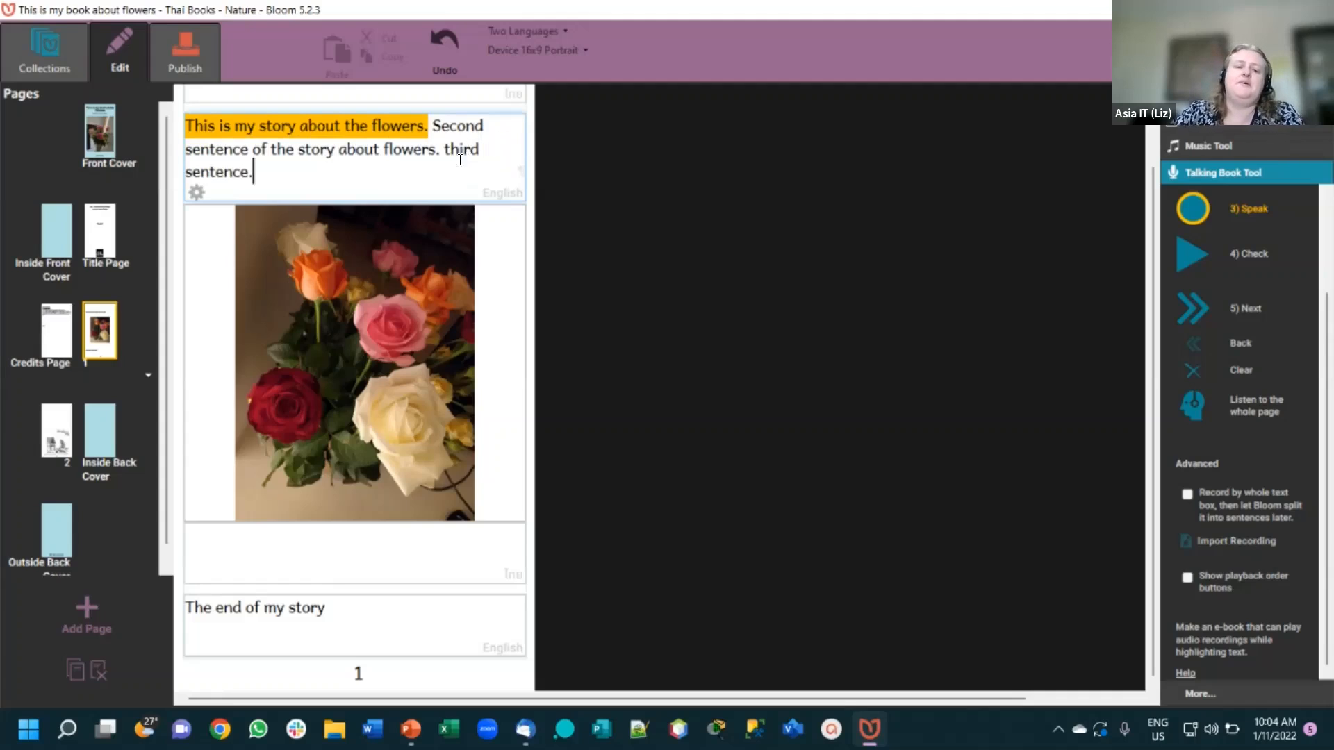
- Check how the added text splits for narration and capitalize "Third" so that it starts its own sentence
left_click(386, 611)
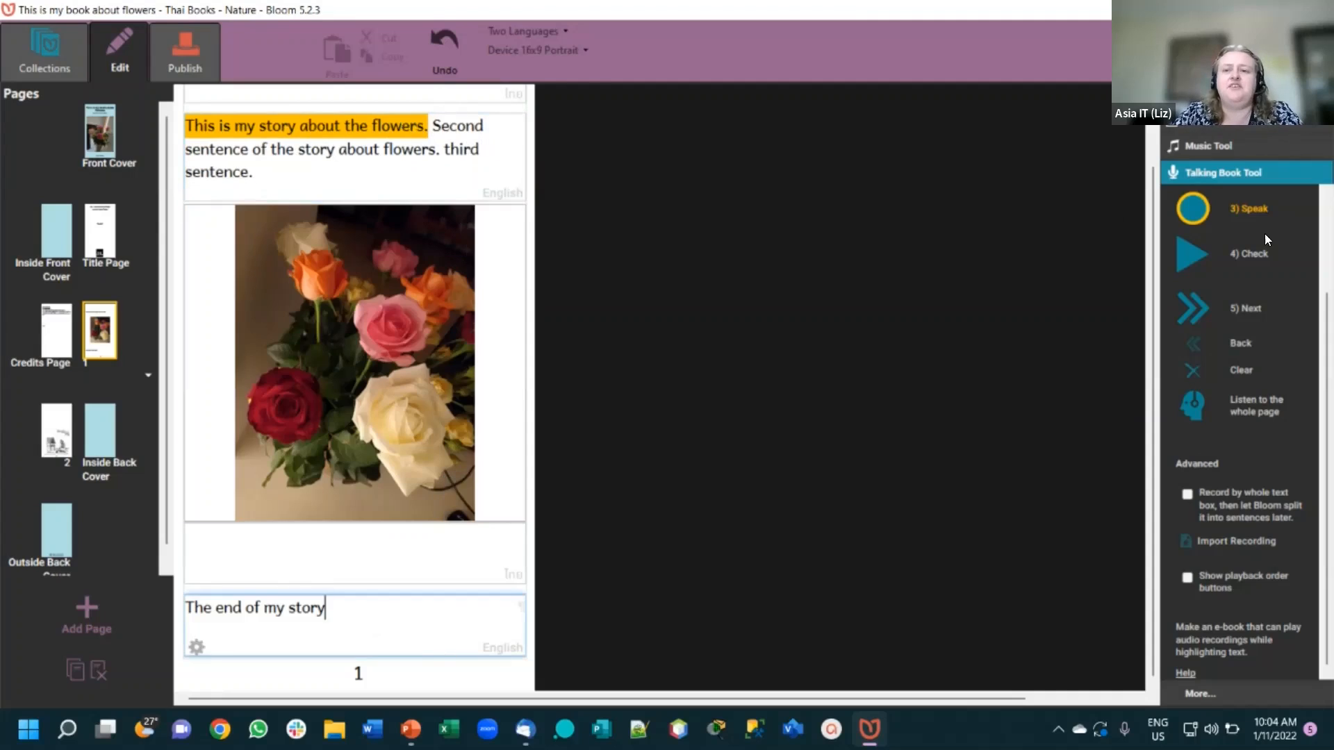
left_click(1196, 310)
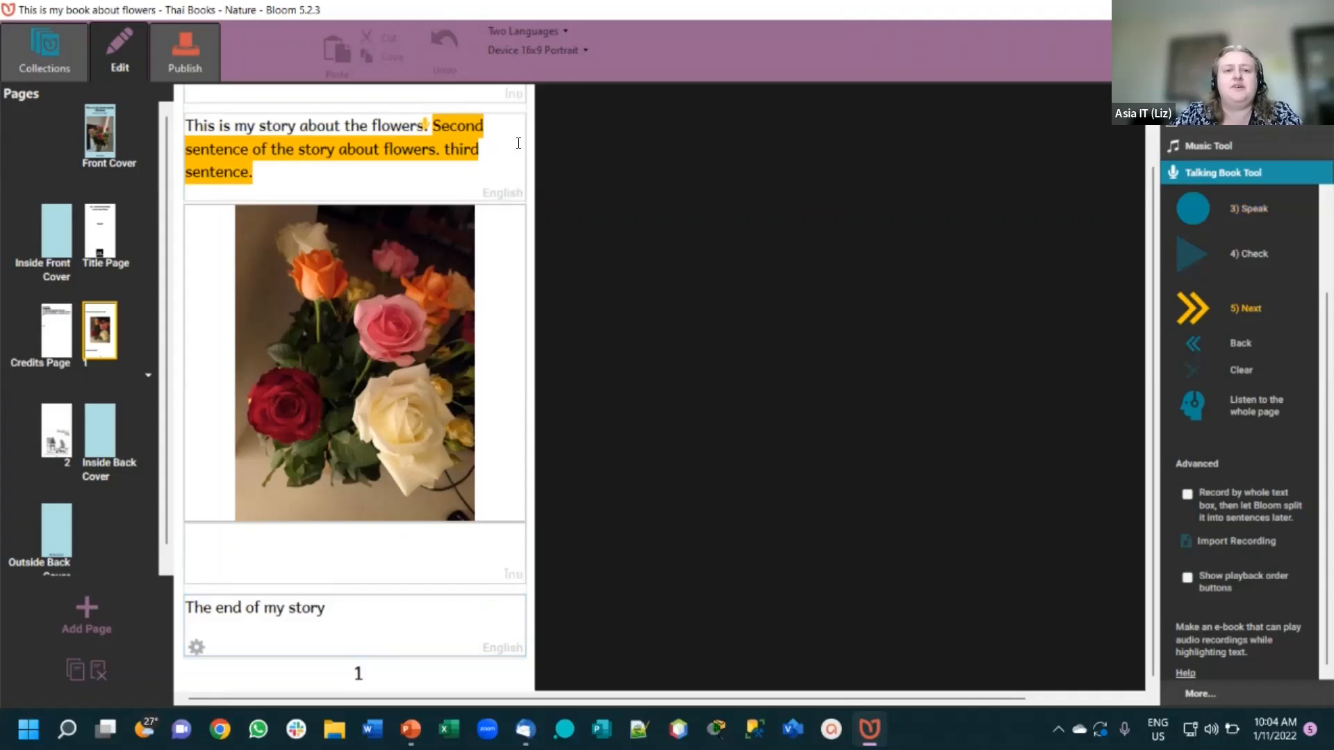
left_click(449, 150)
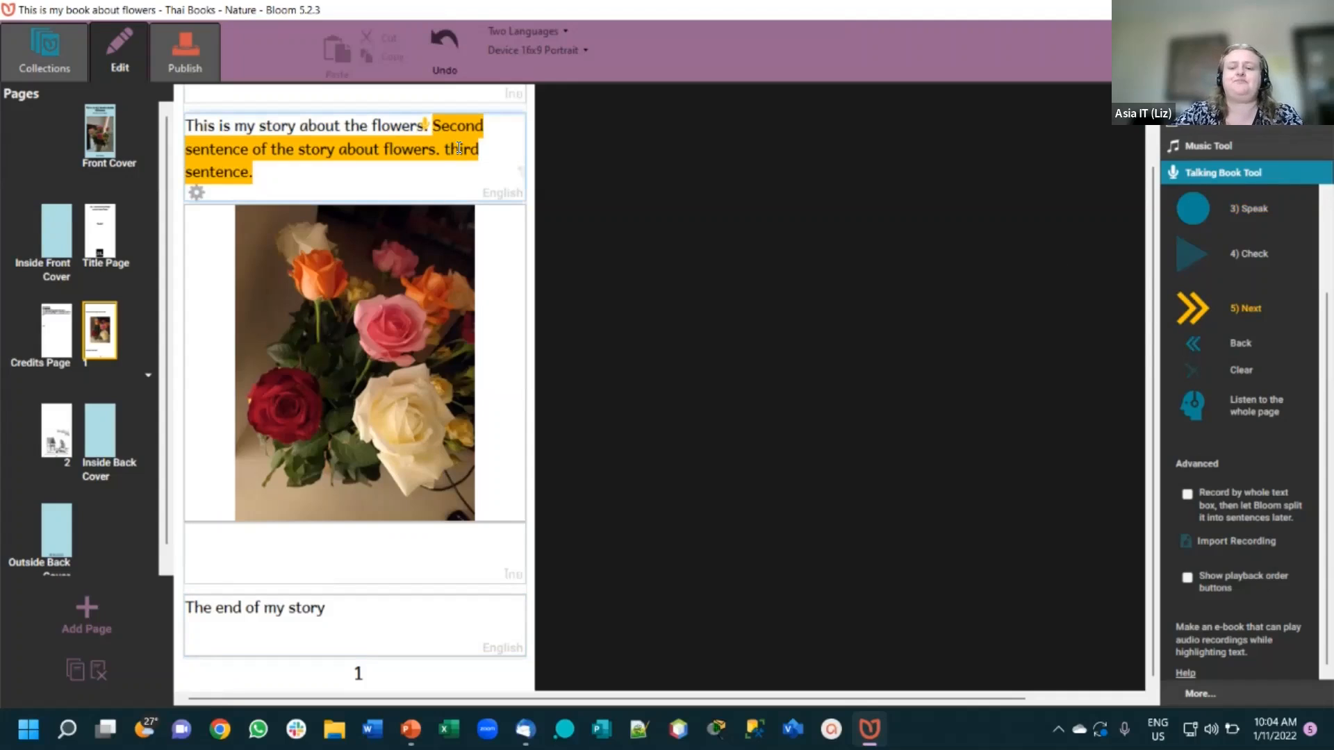
key("BackSpace")
type("T")
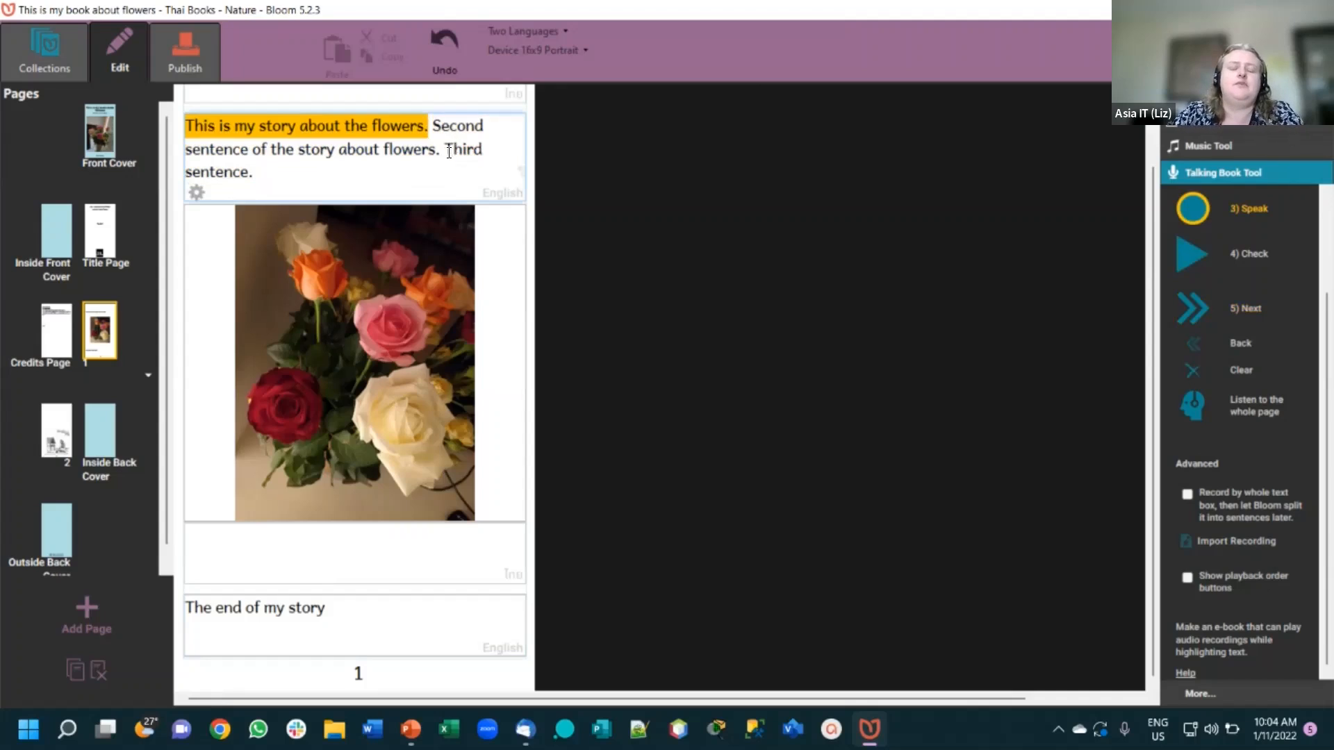
- Record narration for "Second sentence of the story about flowers."
left_click(1206, 306)
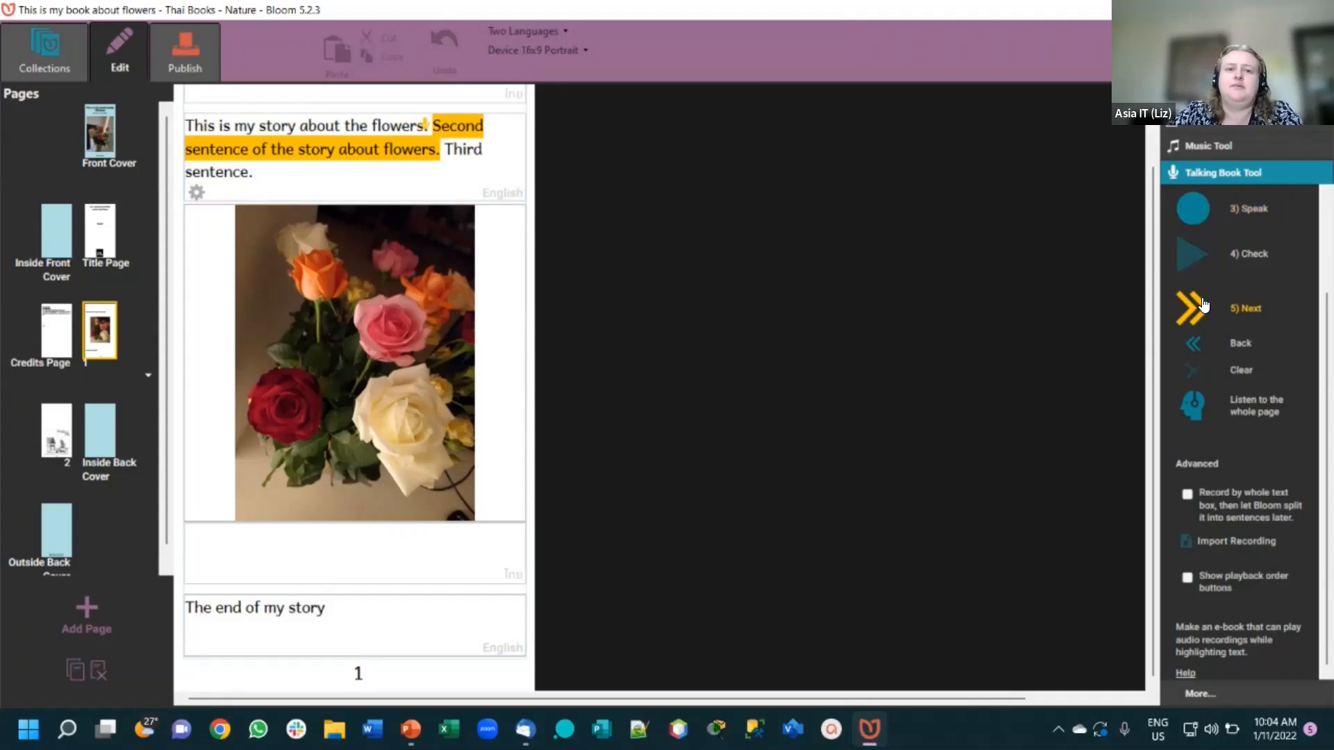
left_click(320, 131)
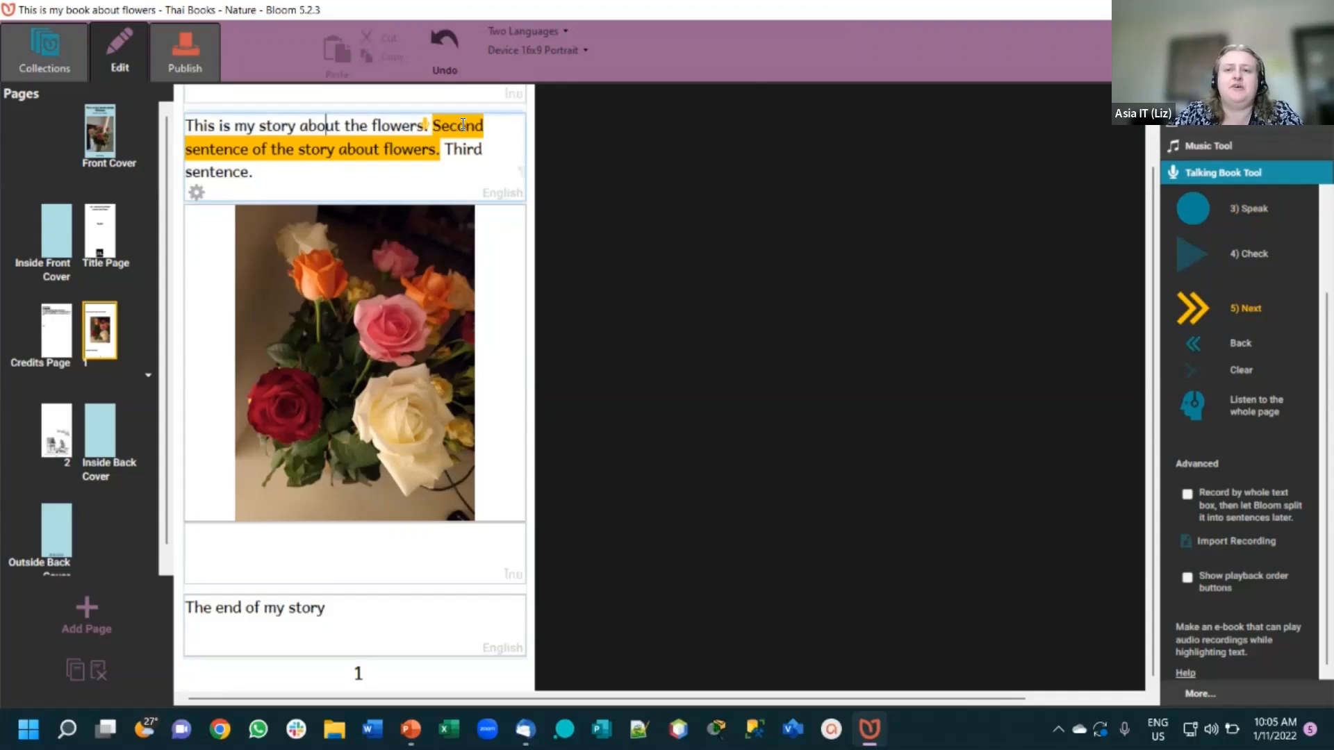
left_click(1190, 216)
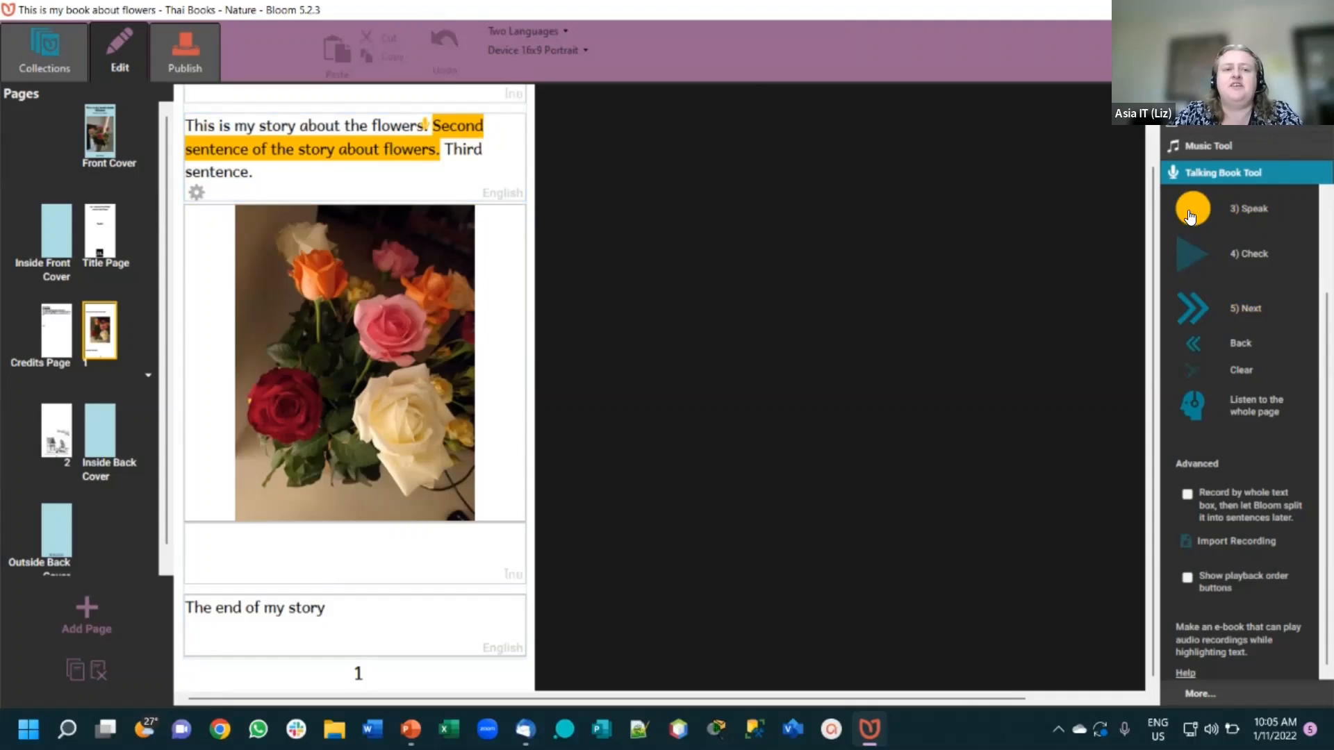
left_click_drag(1190, 216, 1190, 216)
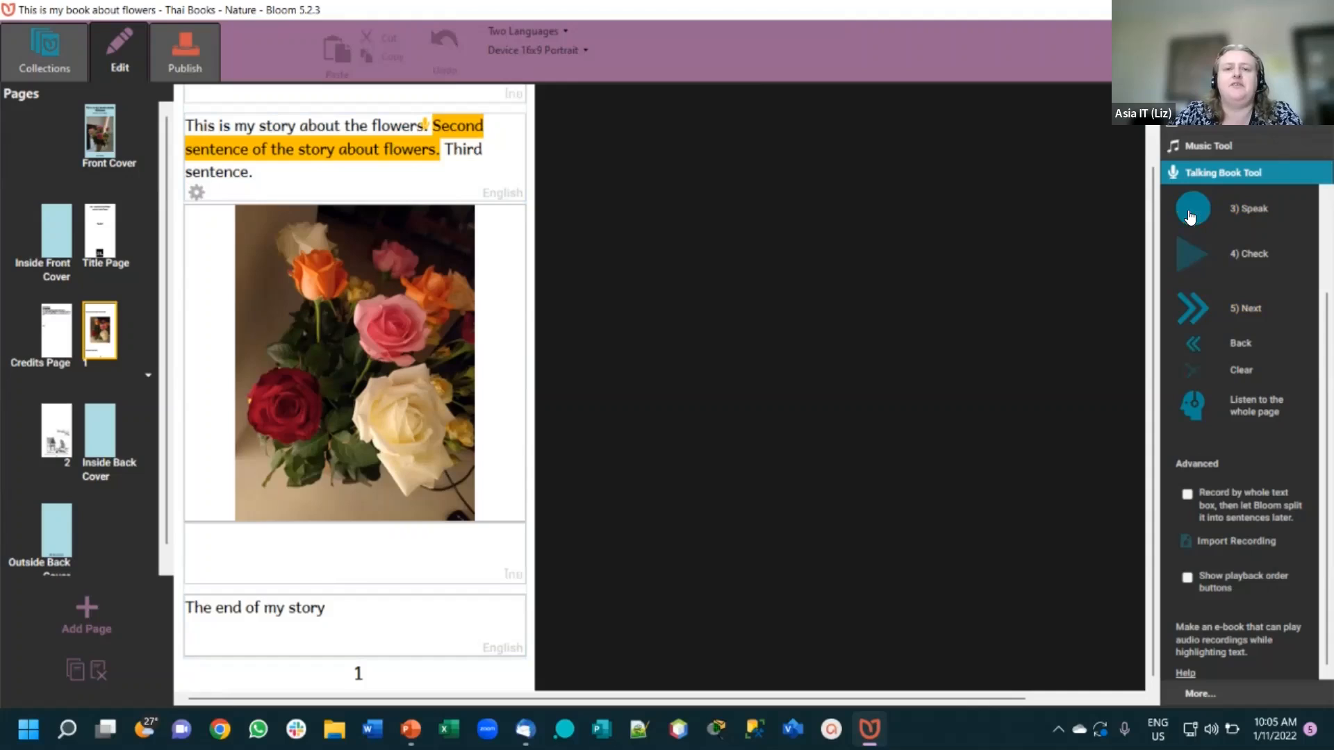
- Record narration for "Third sentence." and listen to the narration of the whole page
left_click(1198, 309)
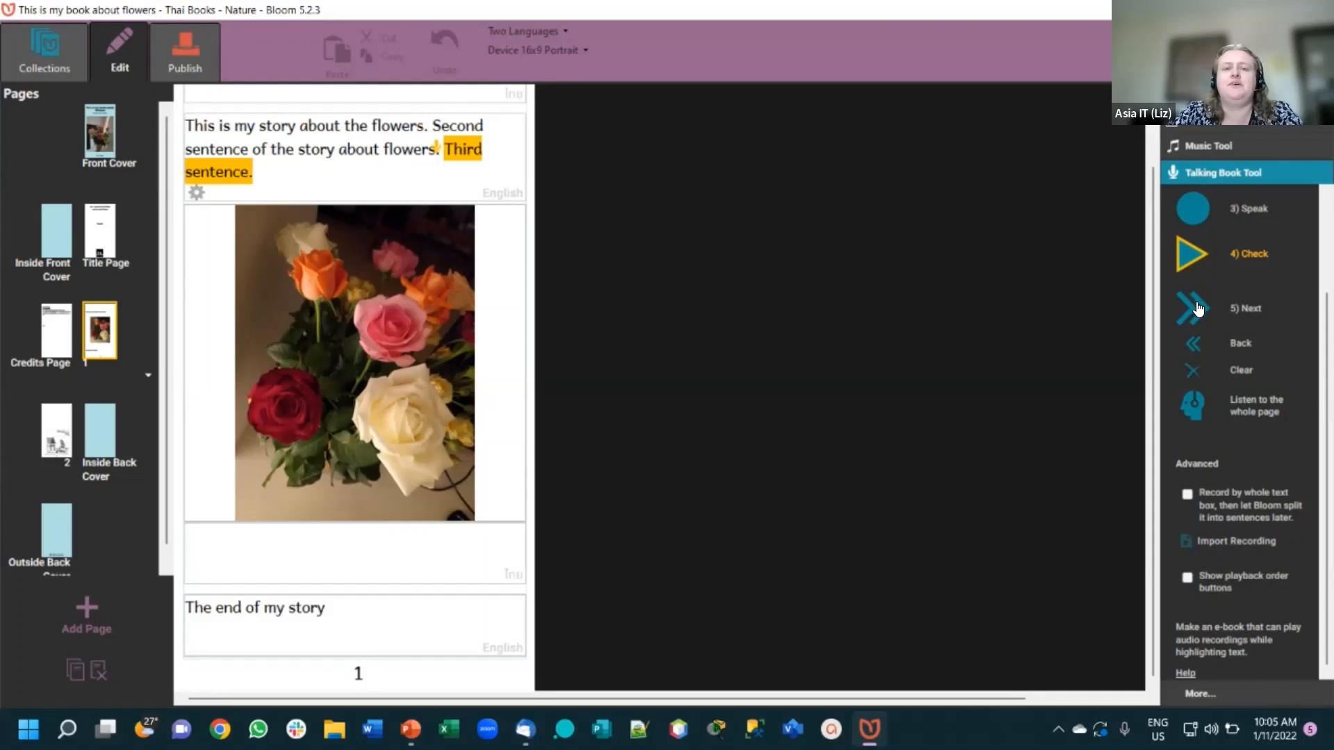
left_click(1199, 215)
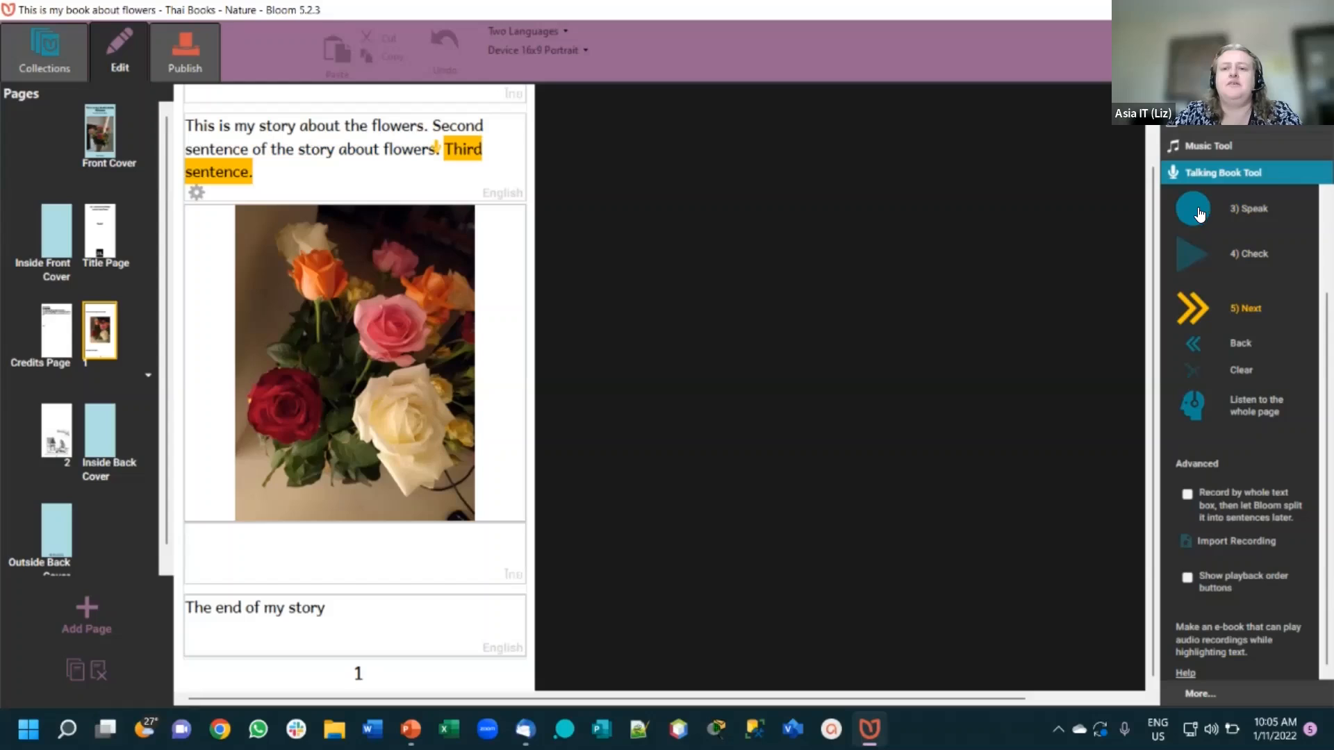
left_click(1200, 215)
left_click_drag(1201, 214, 1200, 214)
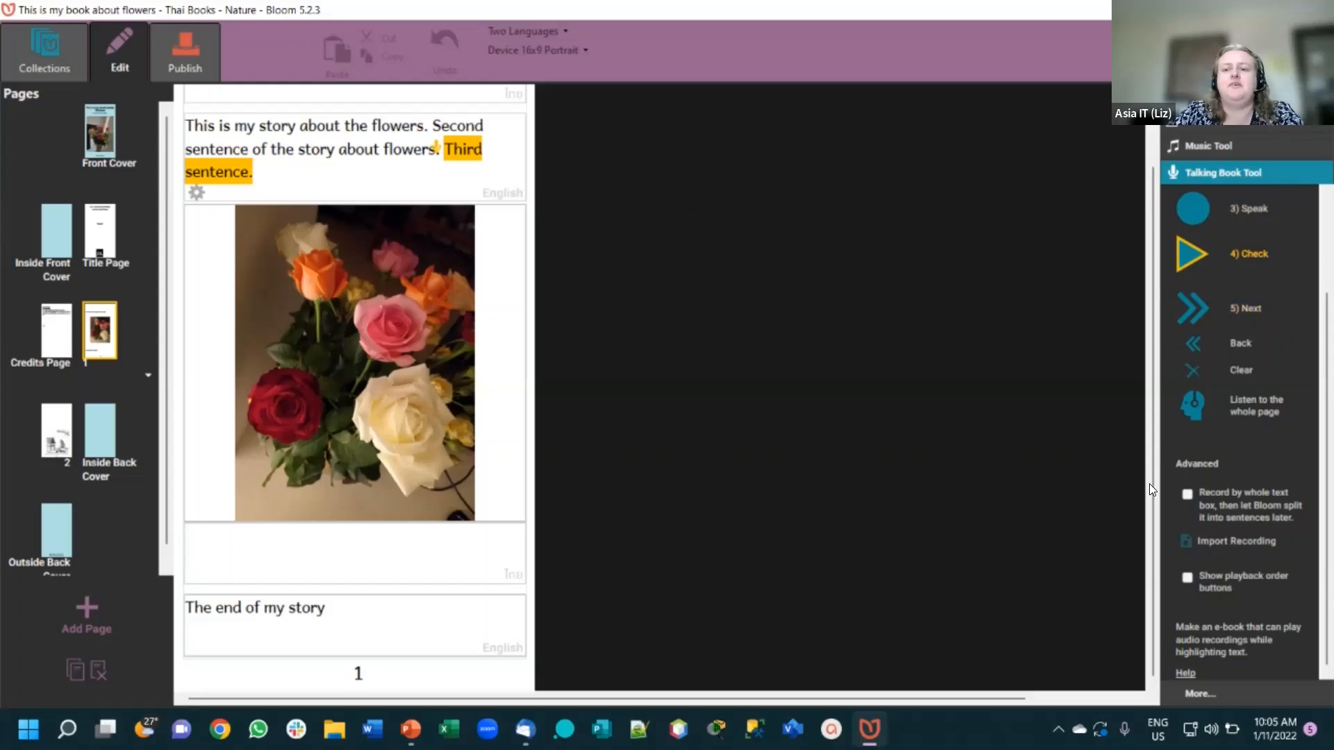
left_click(1194, 410)
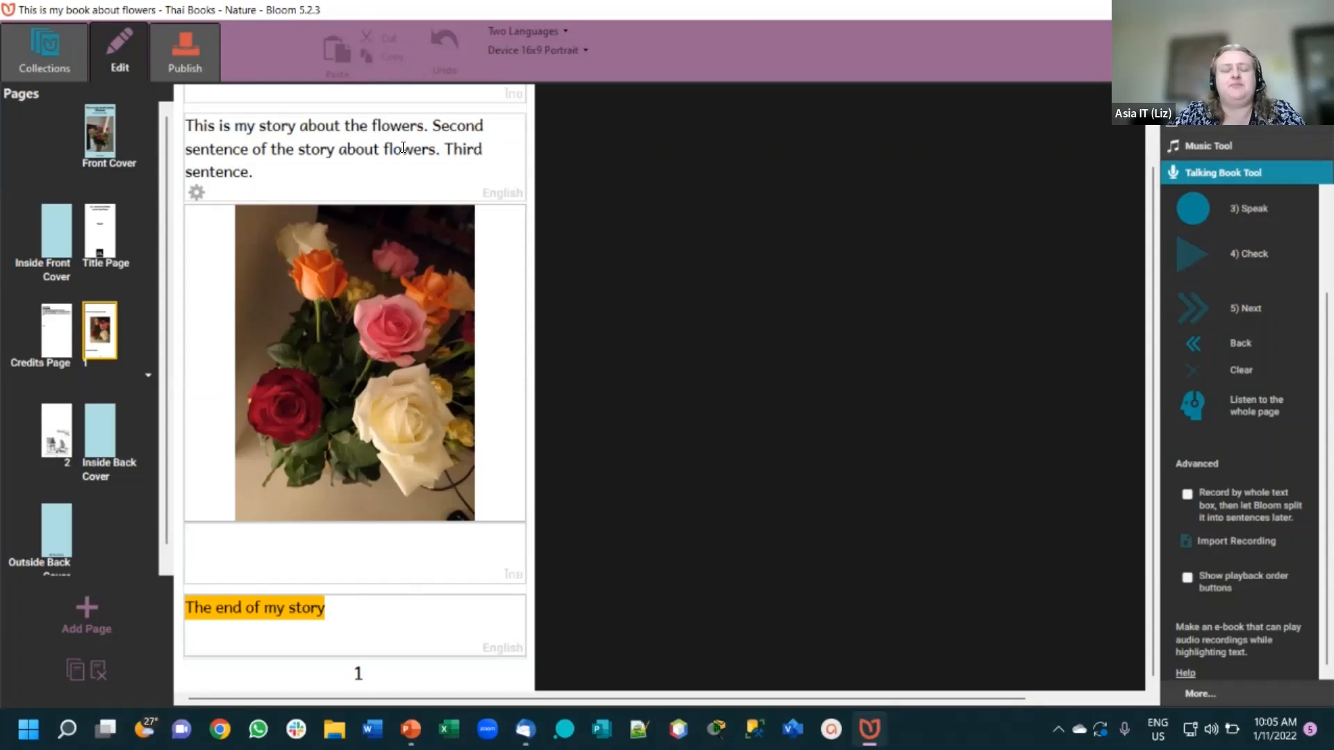
- Turn on recording by whole text box for the "The end of my story" text
mouse_move(490, 302)
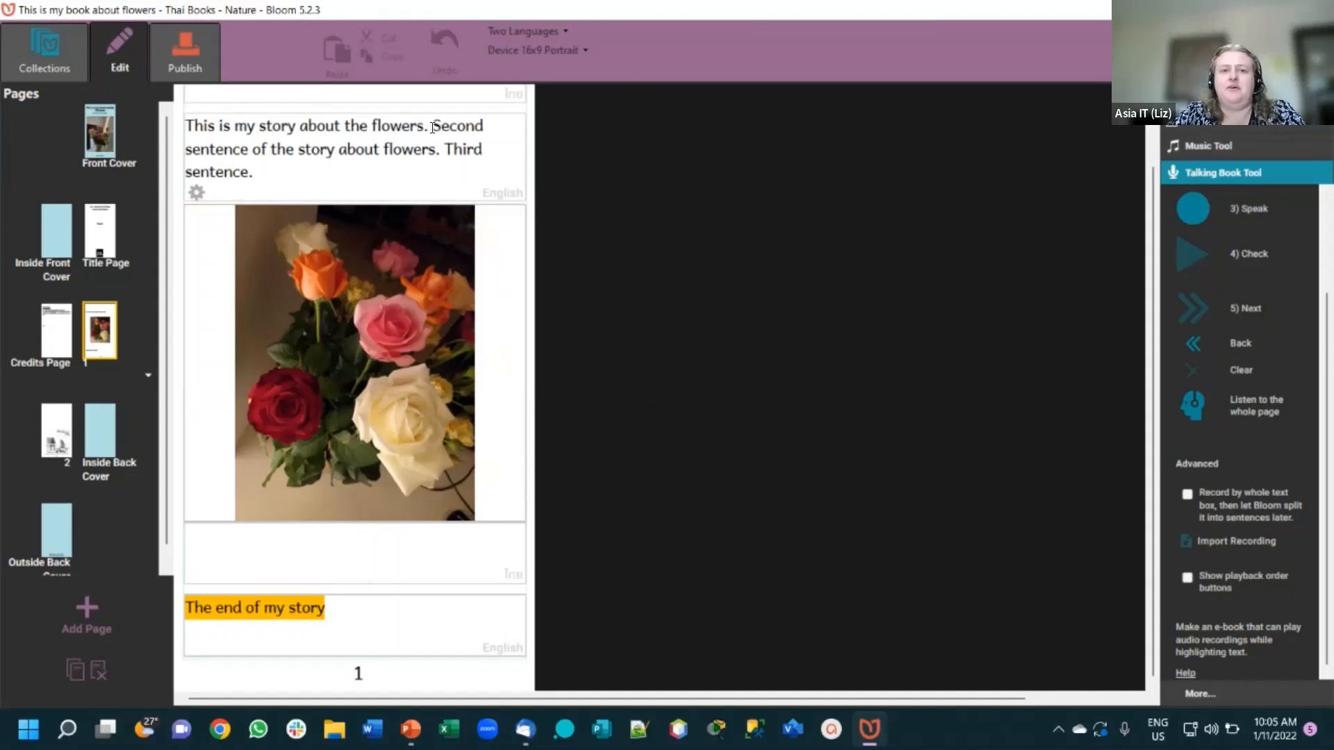
left_click(1188, 495)
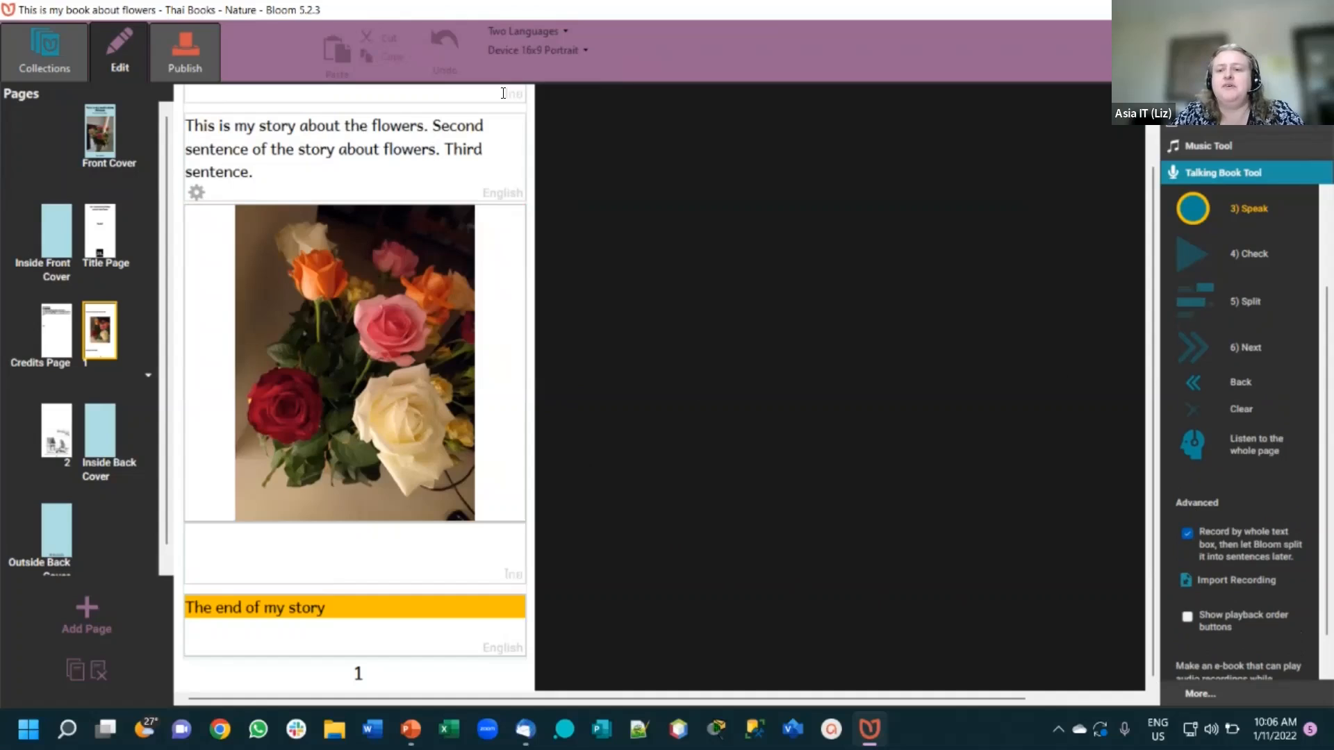
left_click(483, 127)
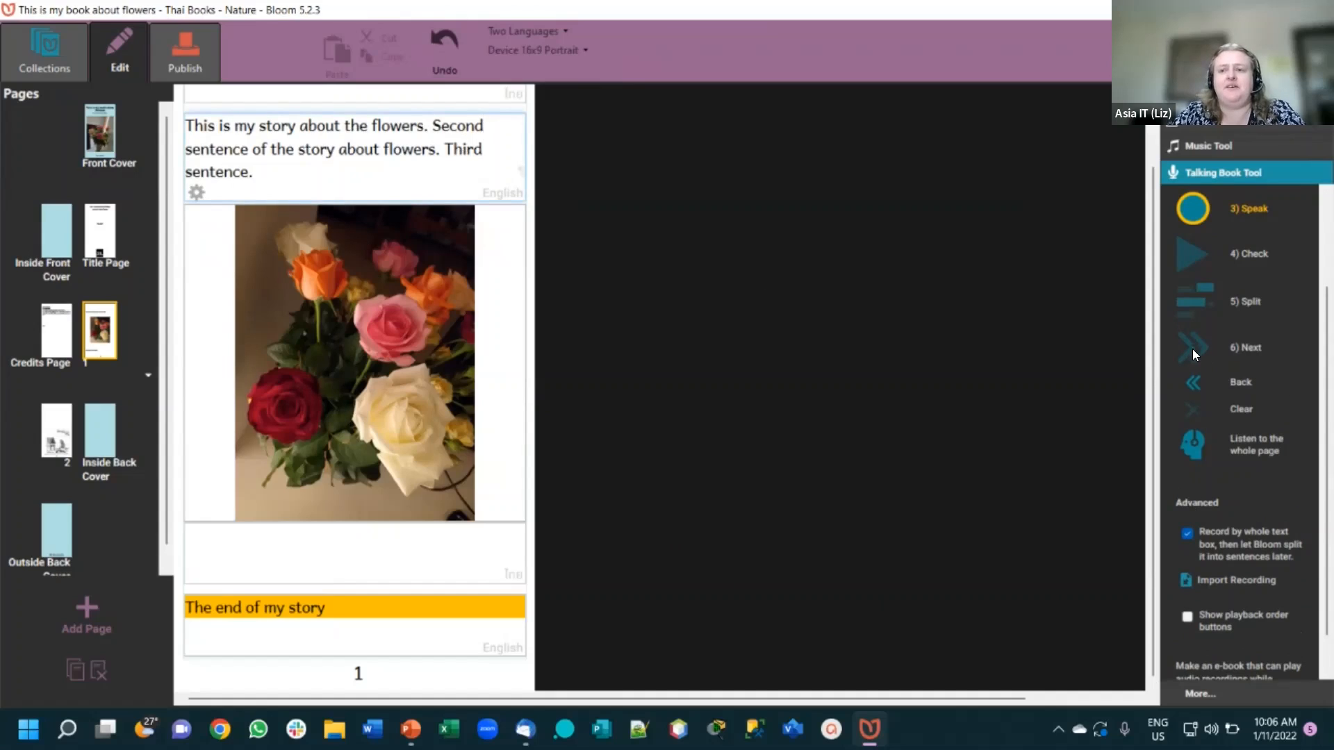
- Go back through the first English text and clear the recorded narration of its three sentences
left_click(1192, 384)
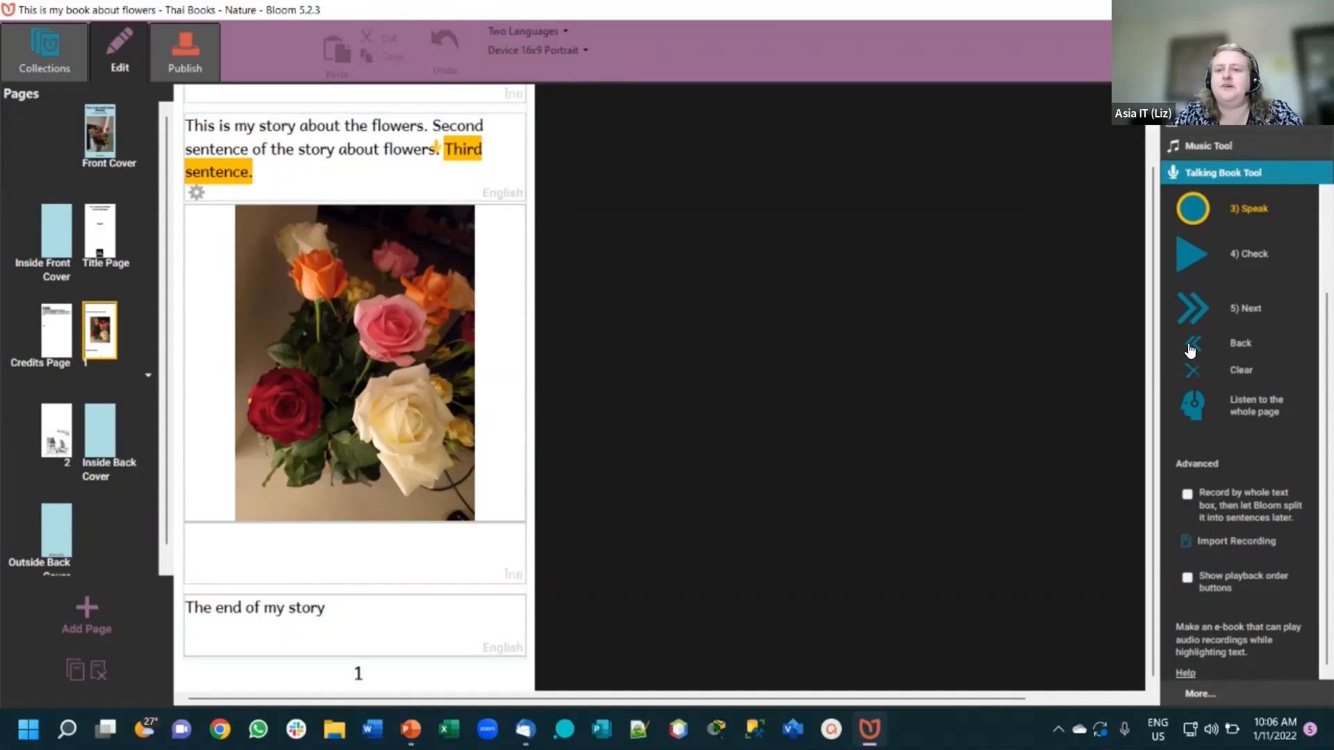
left_click(1190, 370)
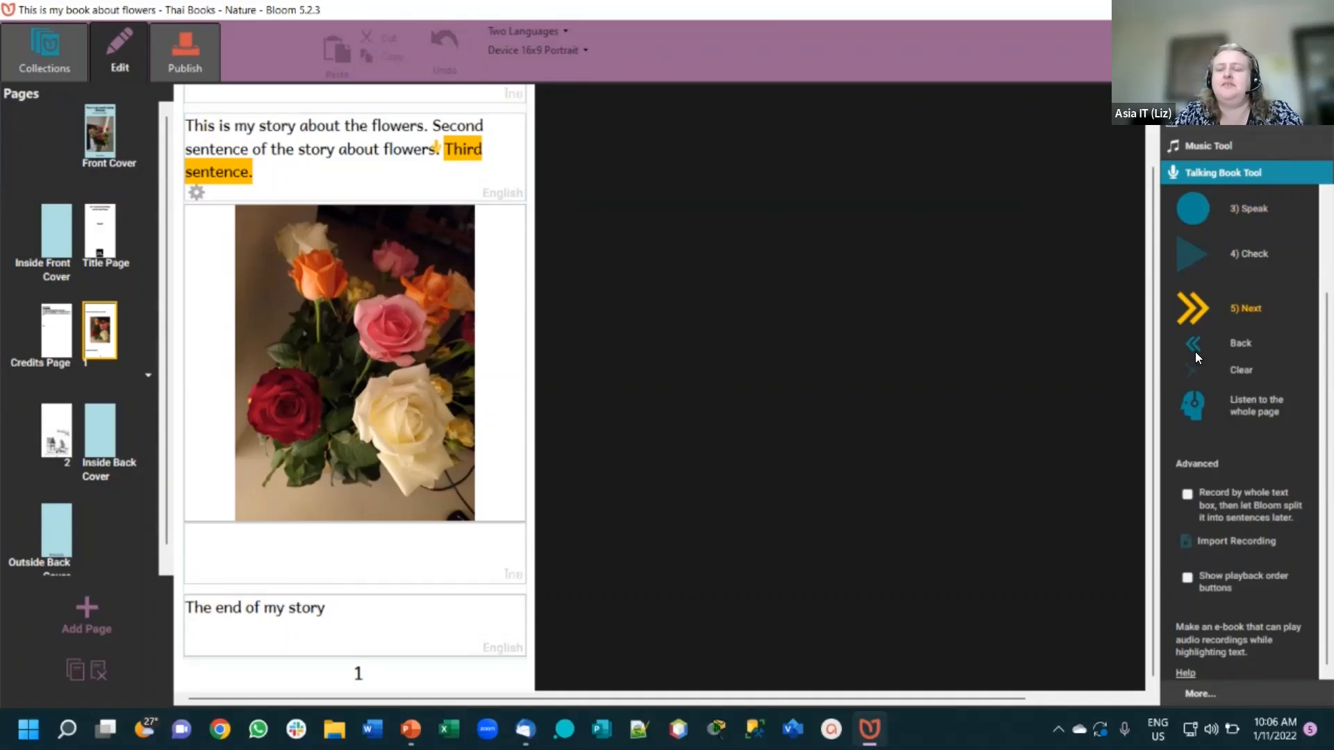
left_click(1194, 345)
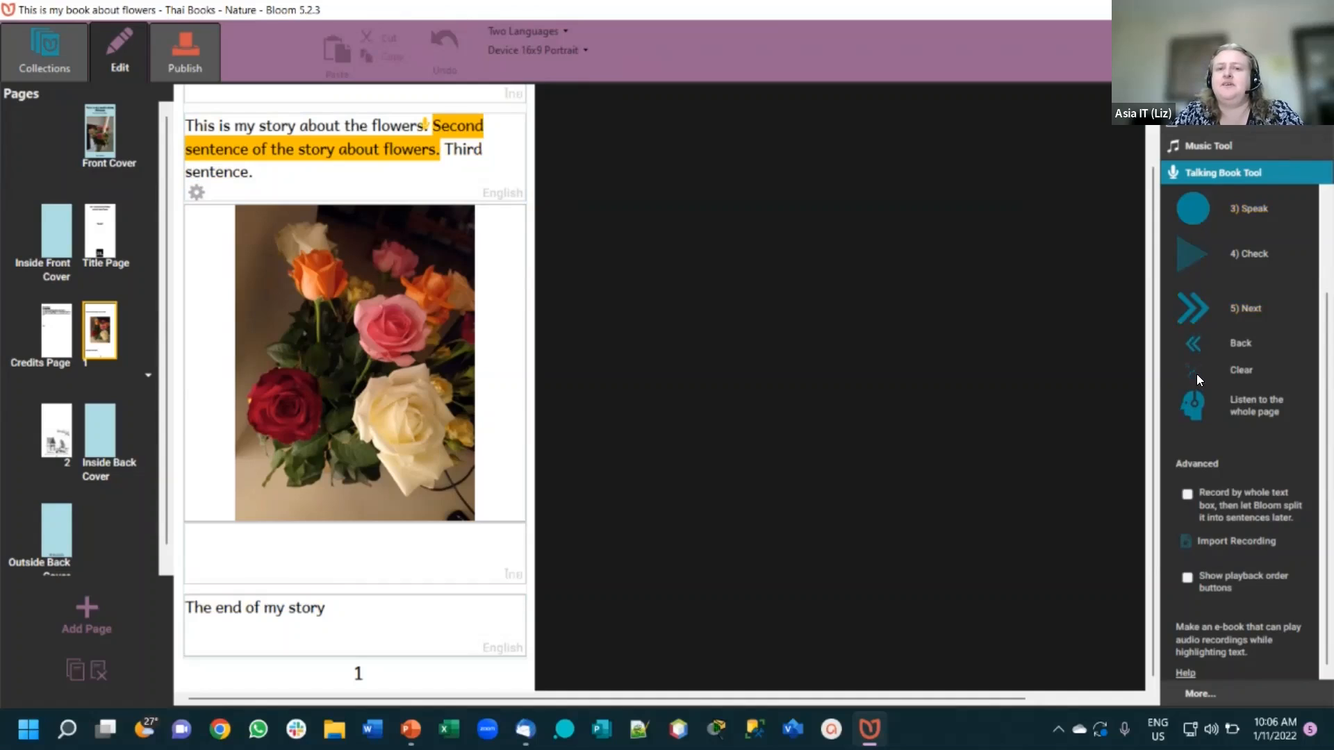
left_click(1195, 346)
left_click(1198, 373)
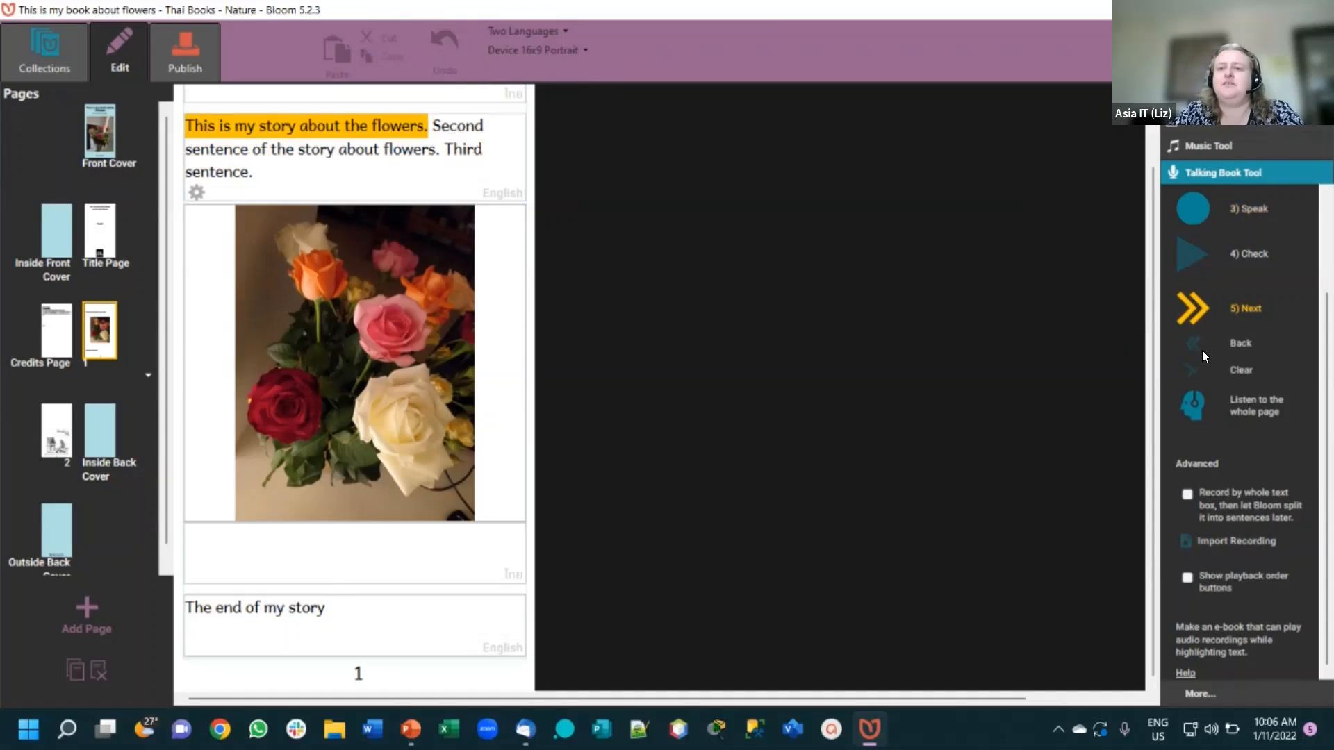
- Turn on recording by whole text box for the first English text, record its narration in one take and play it back
left_click(1189, 496)
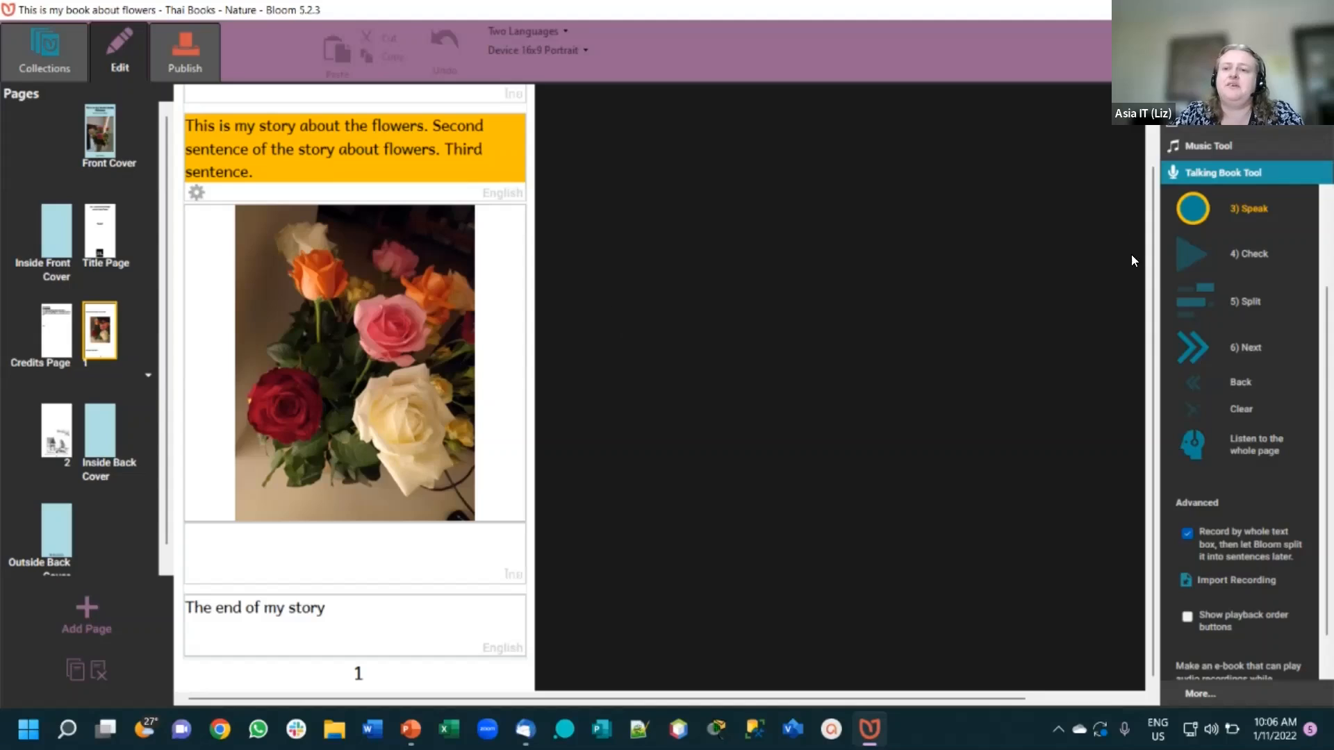
left_click(1196, 211)
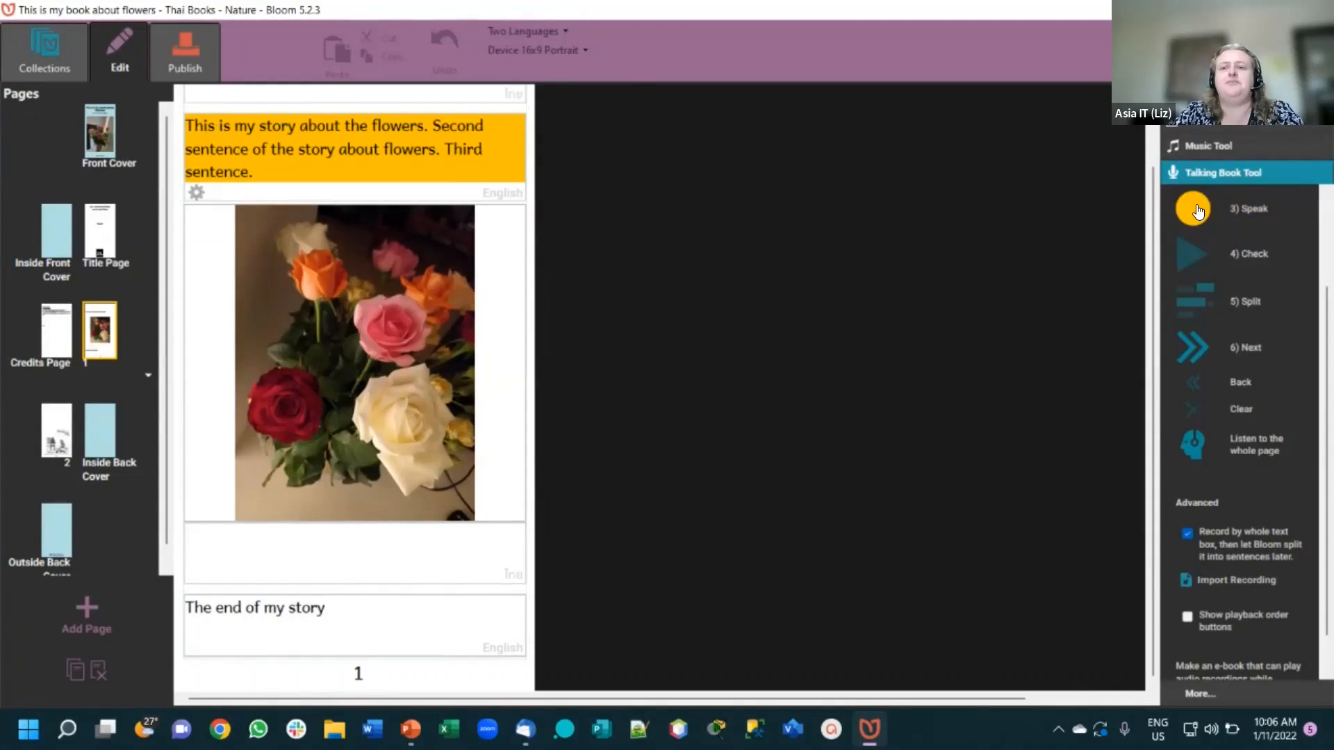
left_click_drag(1198, 210, 1195, 211)
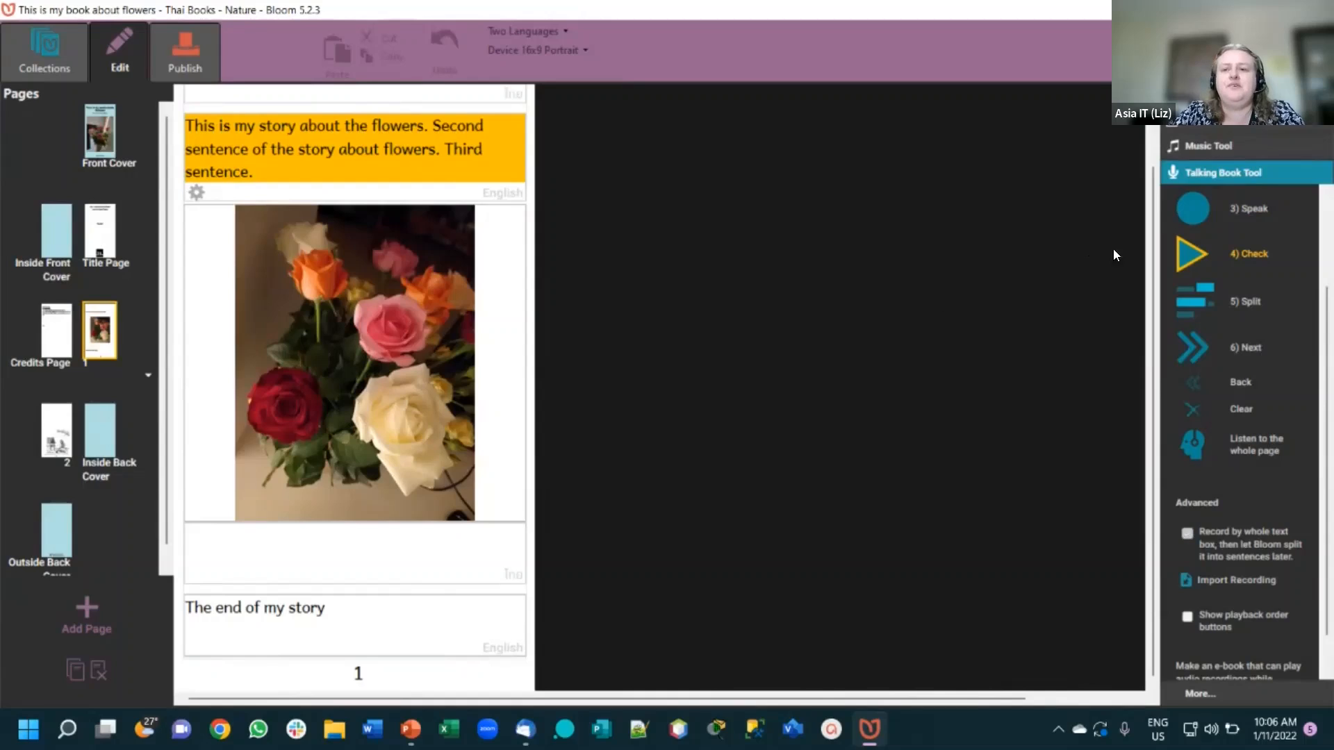
left_click(1189, 255)
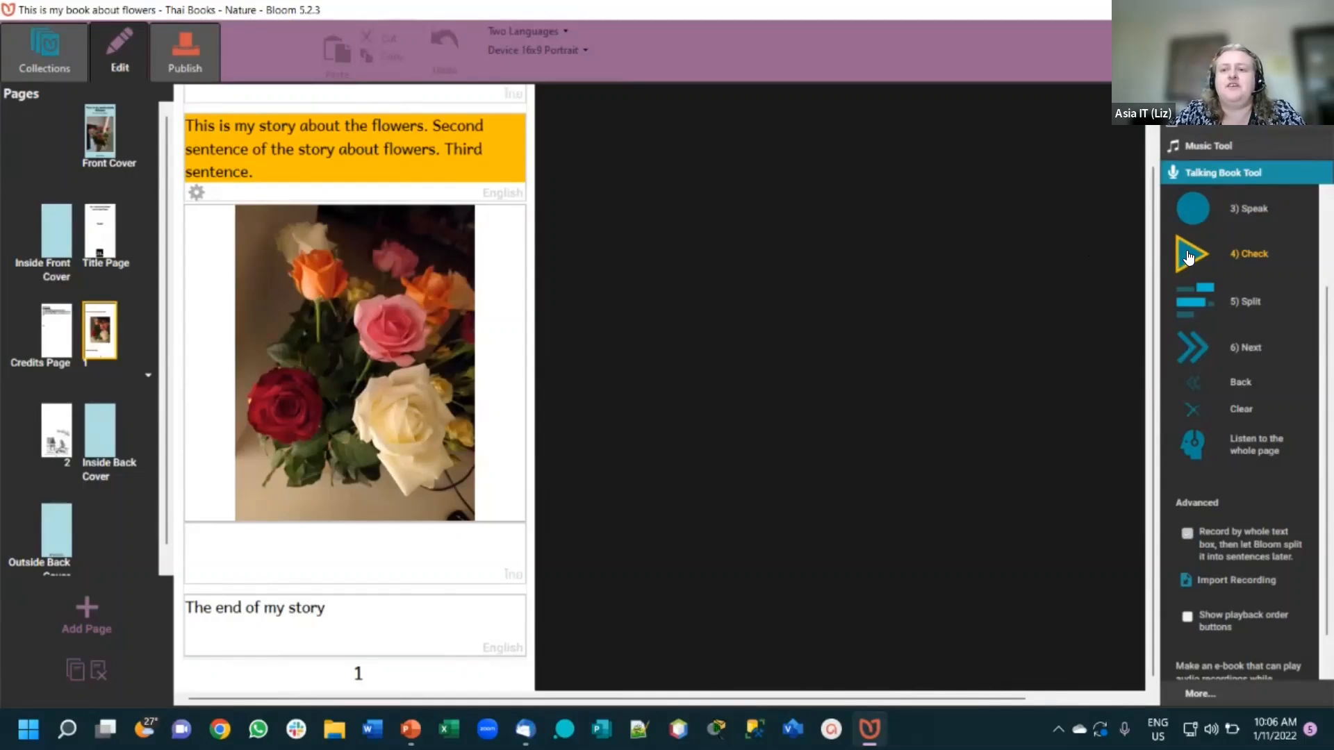
left_click(1189, 256)
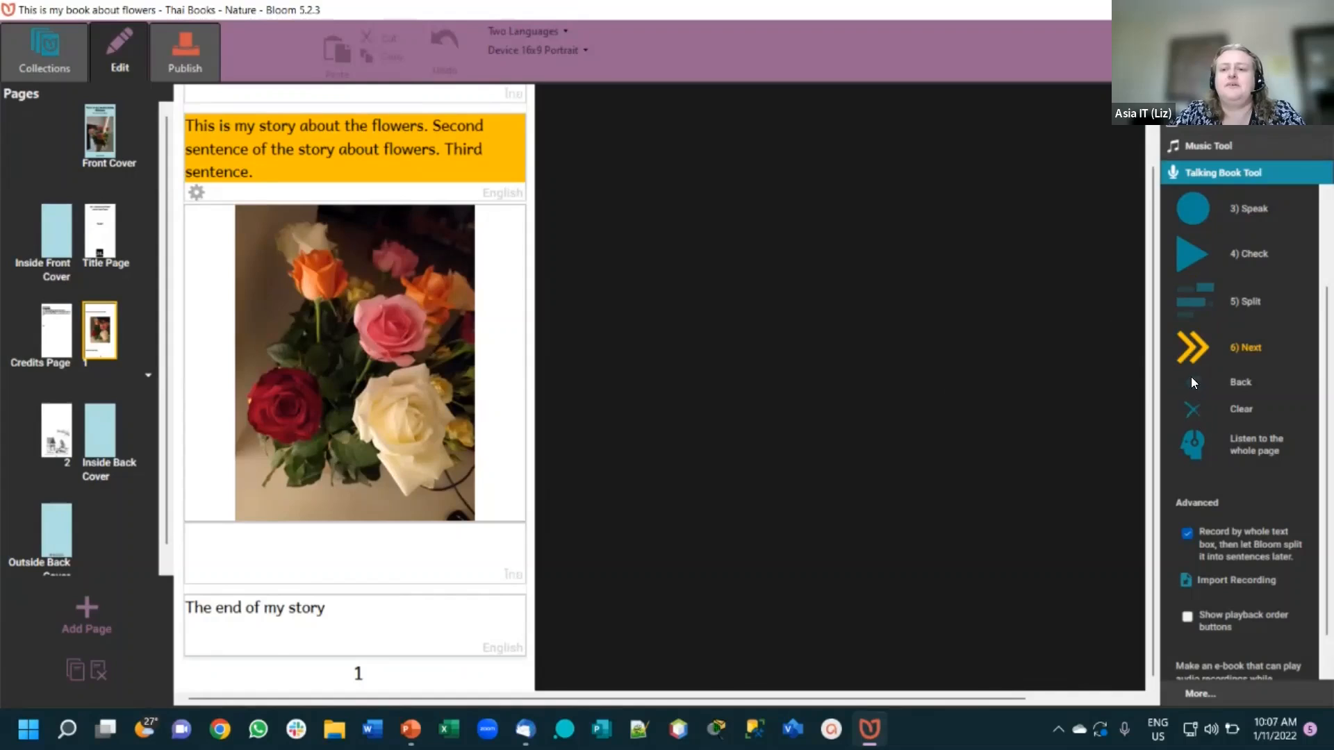
- Split the one-take recording of the first English text into sentences and play back the narration to check it
left_click(1187, 260)
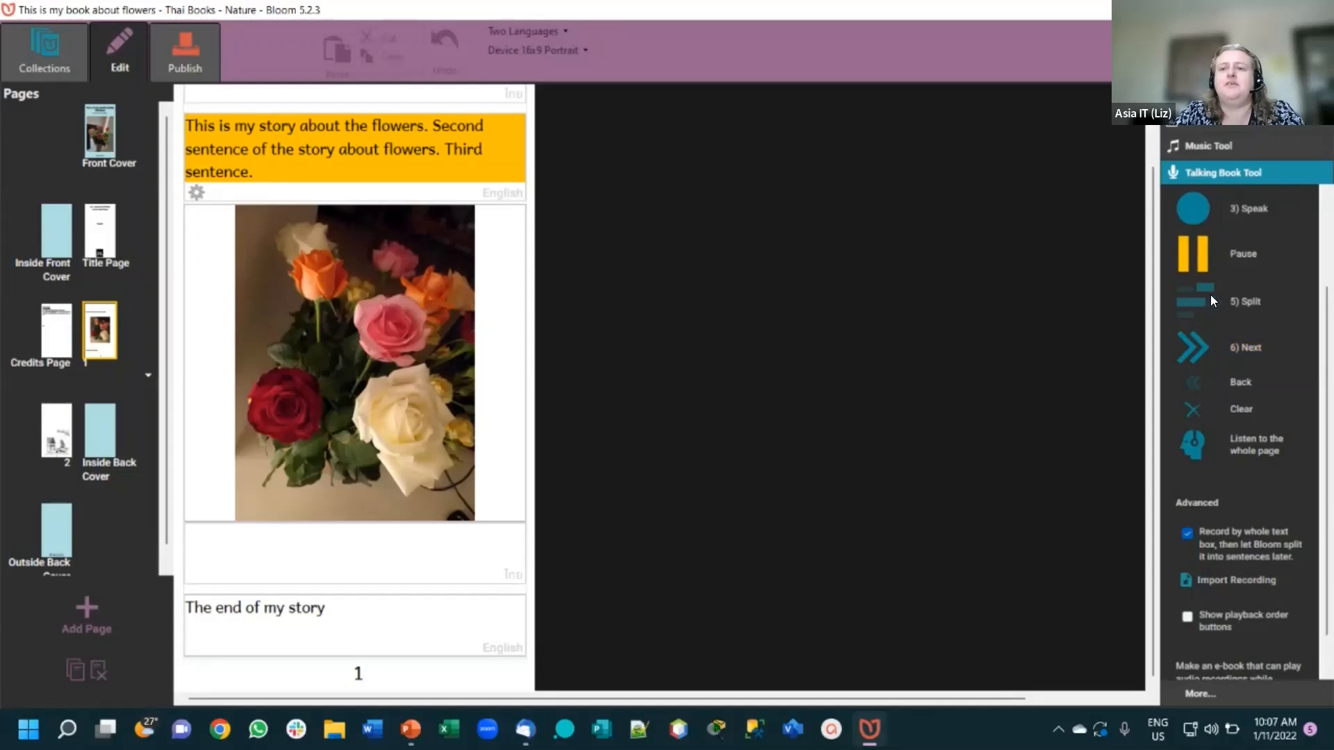
mouse_move(448, 261)
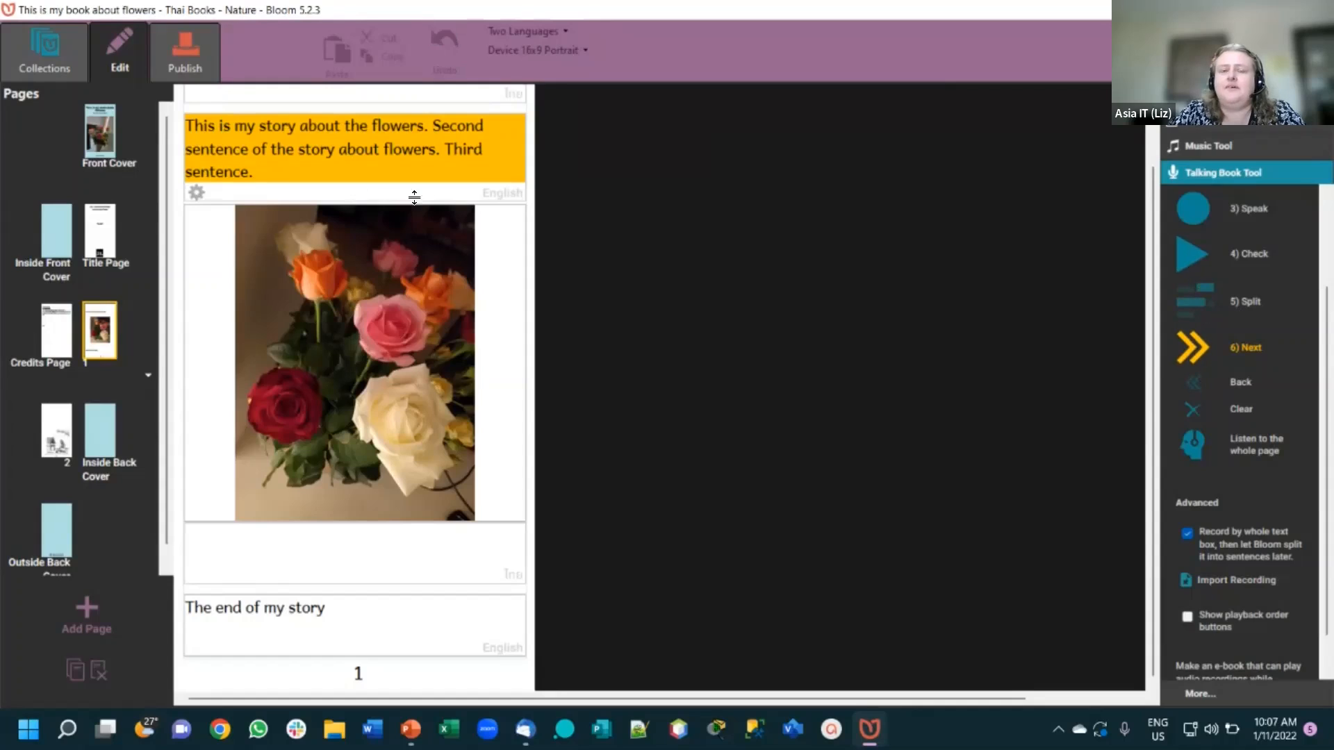
left_click(321, 153)
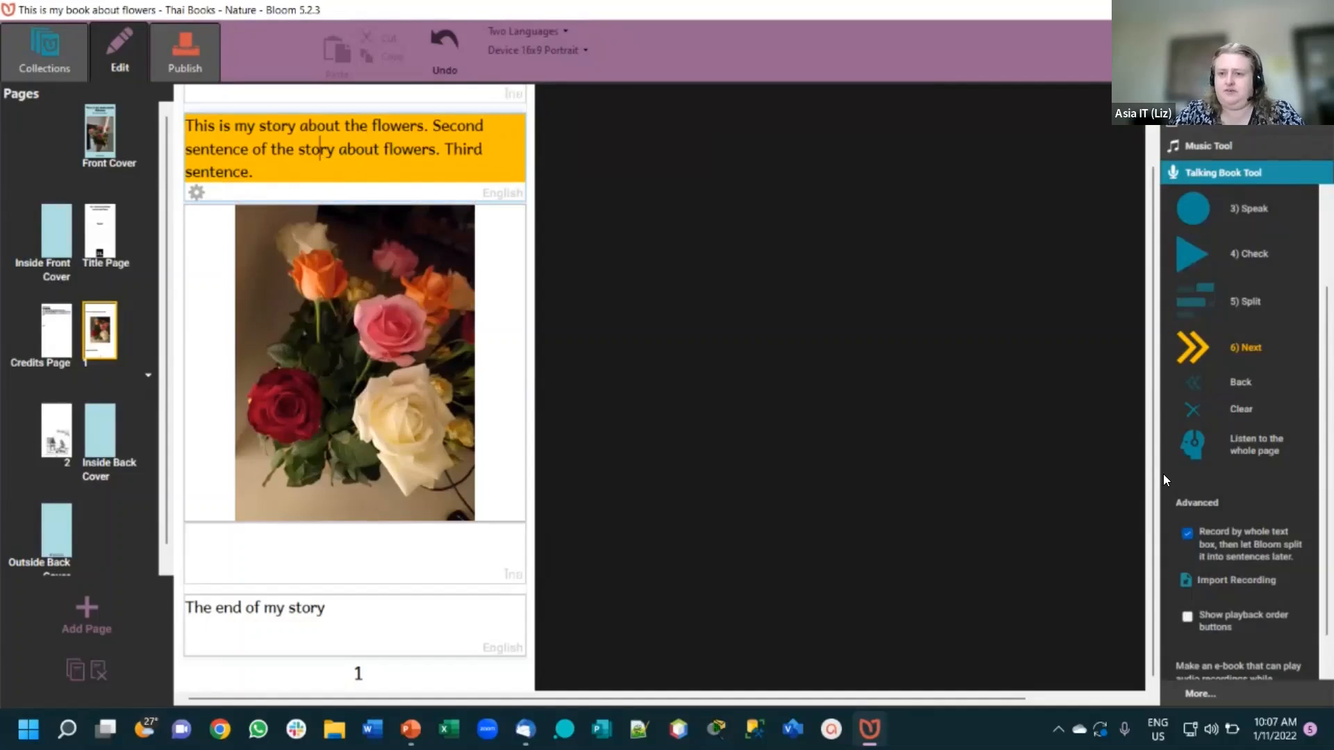
scroll(1231, 474, "down", 1)
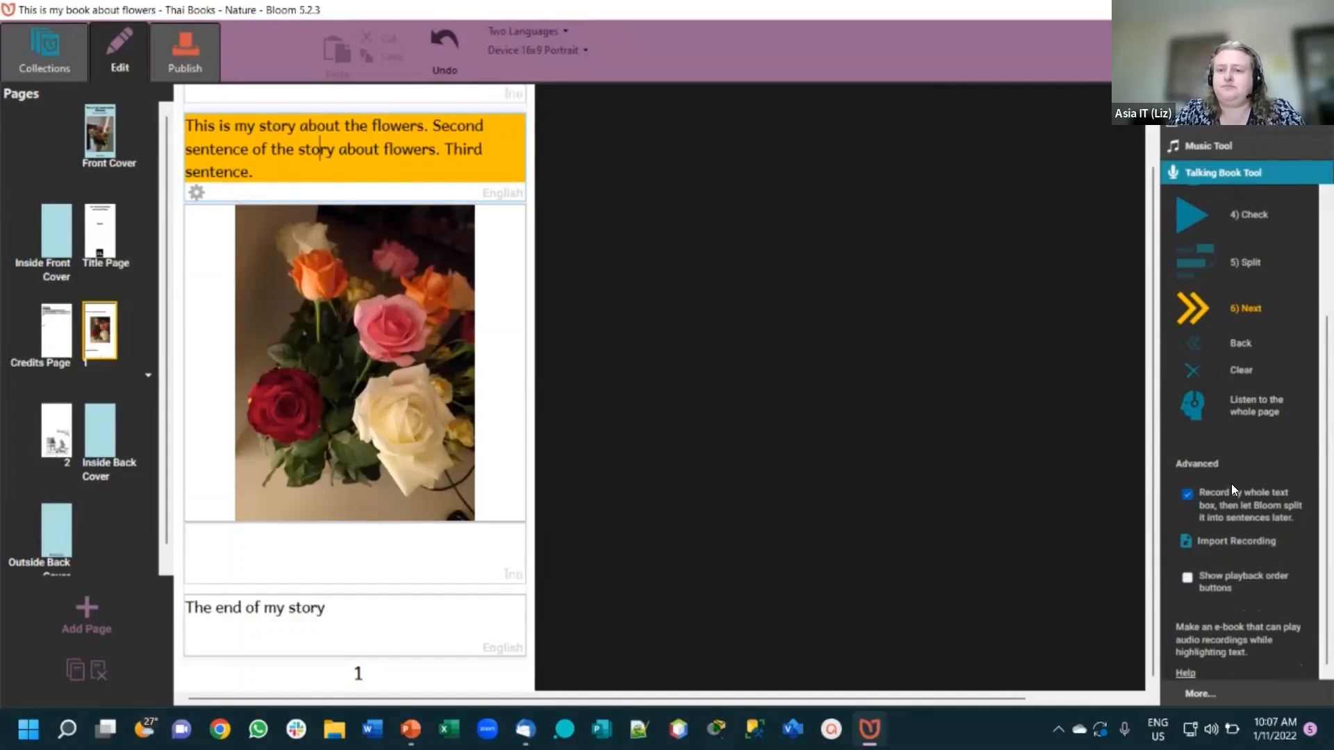
left_click(1230, 506)
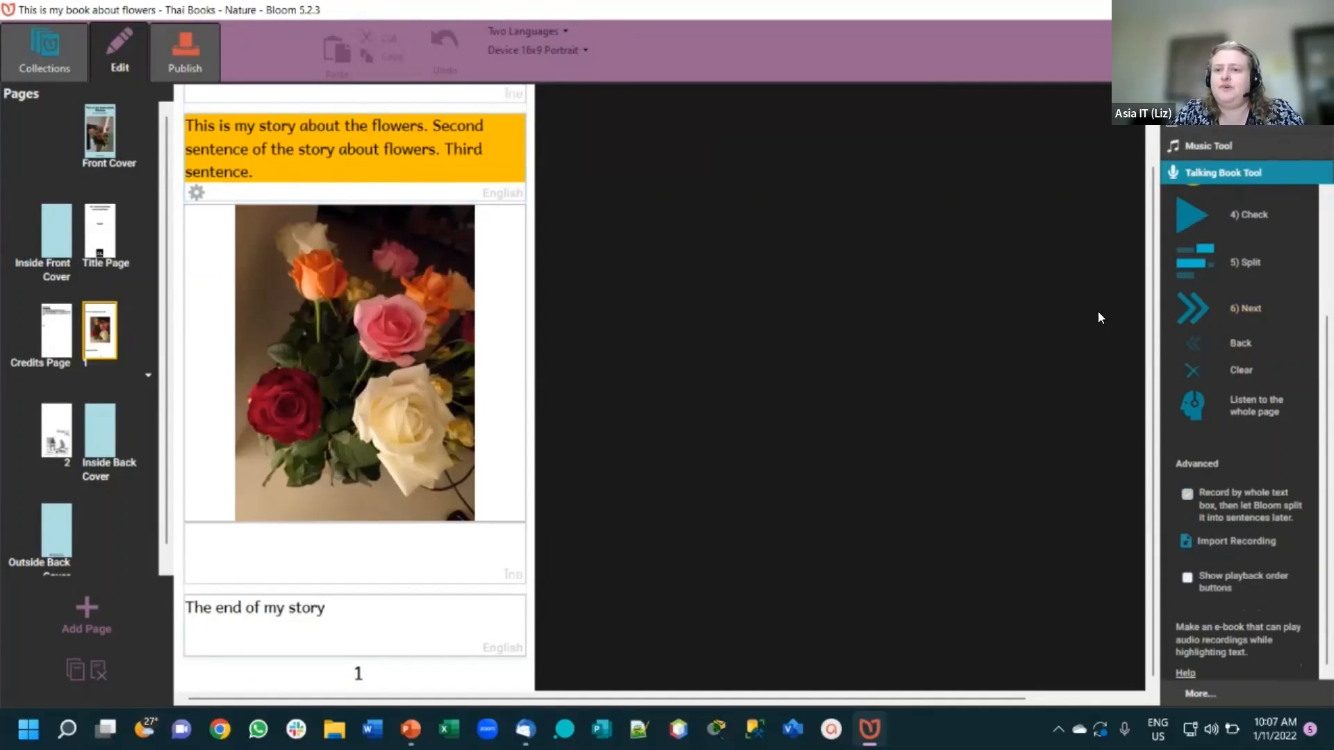
left_click(1205, 269)
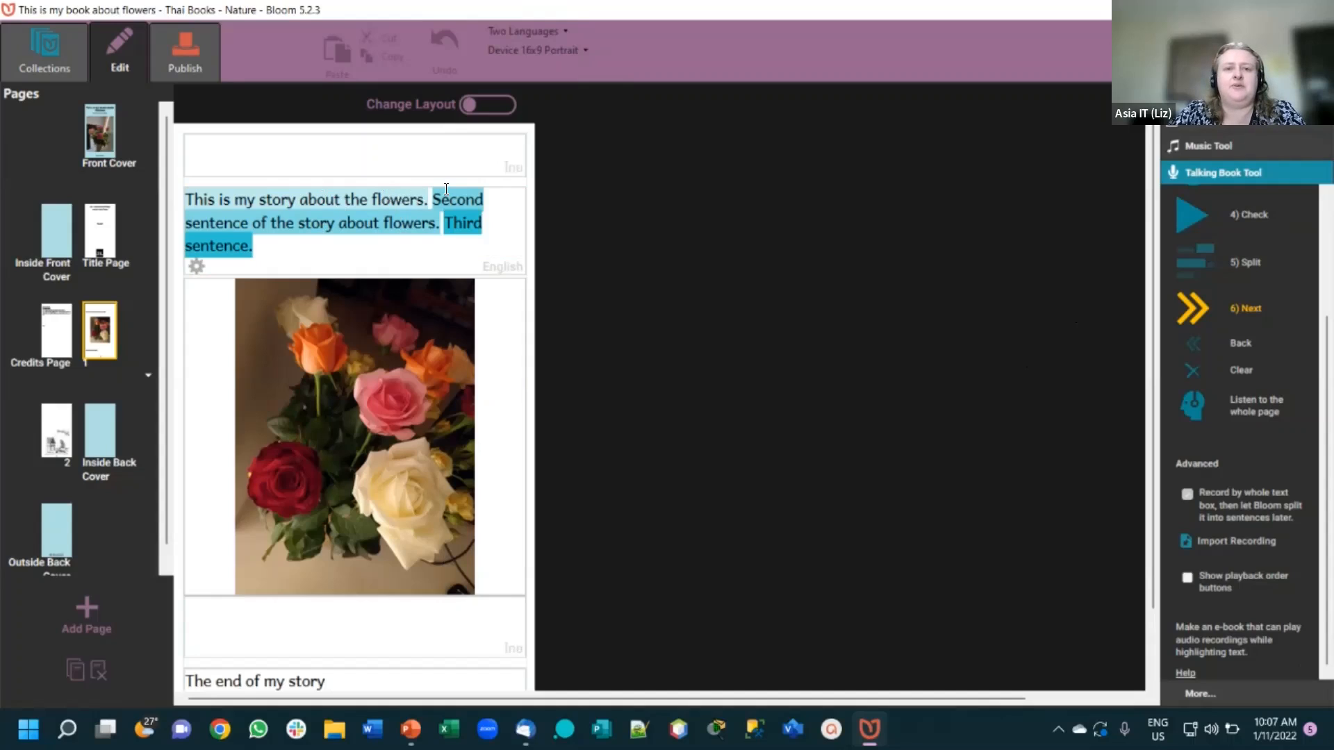
left_click(1194, 220)
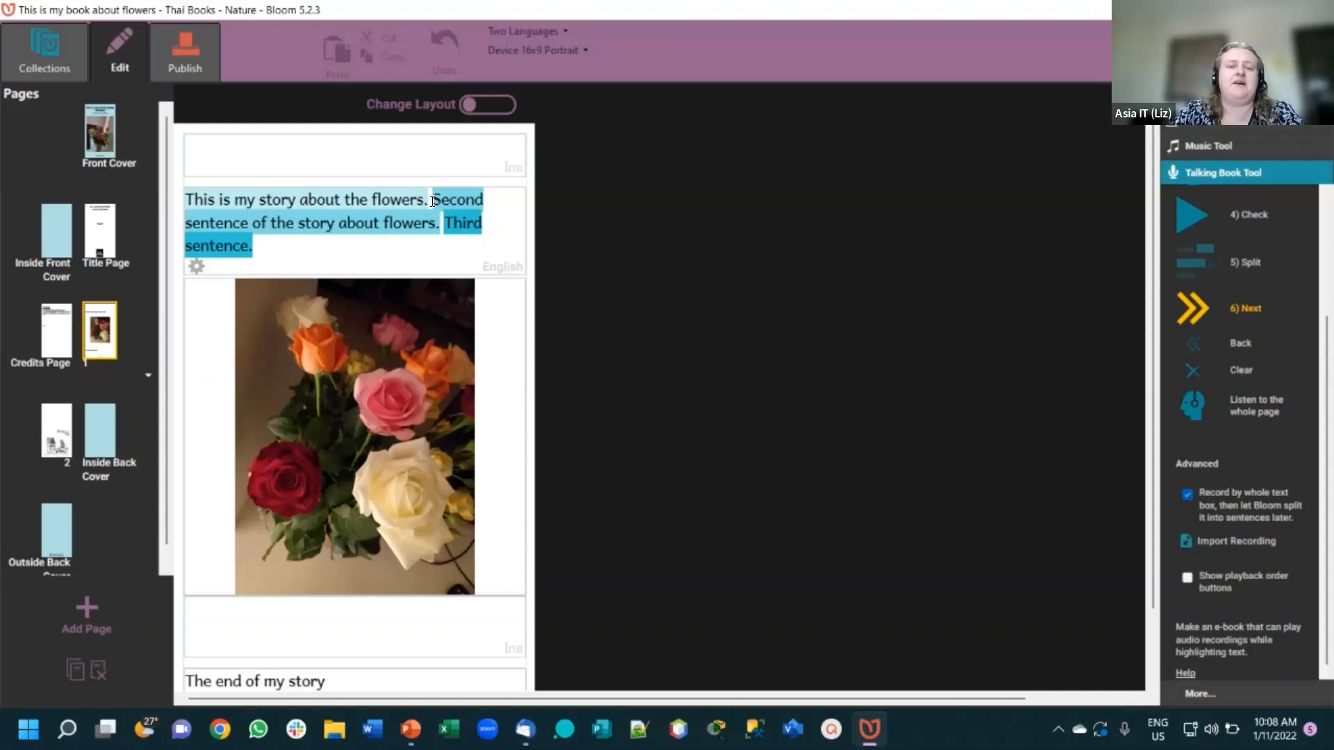
- Replace the full stop after "This is my story about the flowers" with a single "|" phrase marker
mouse_move(438, 317)
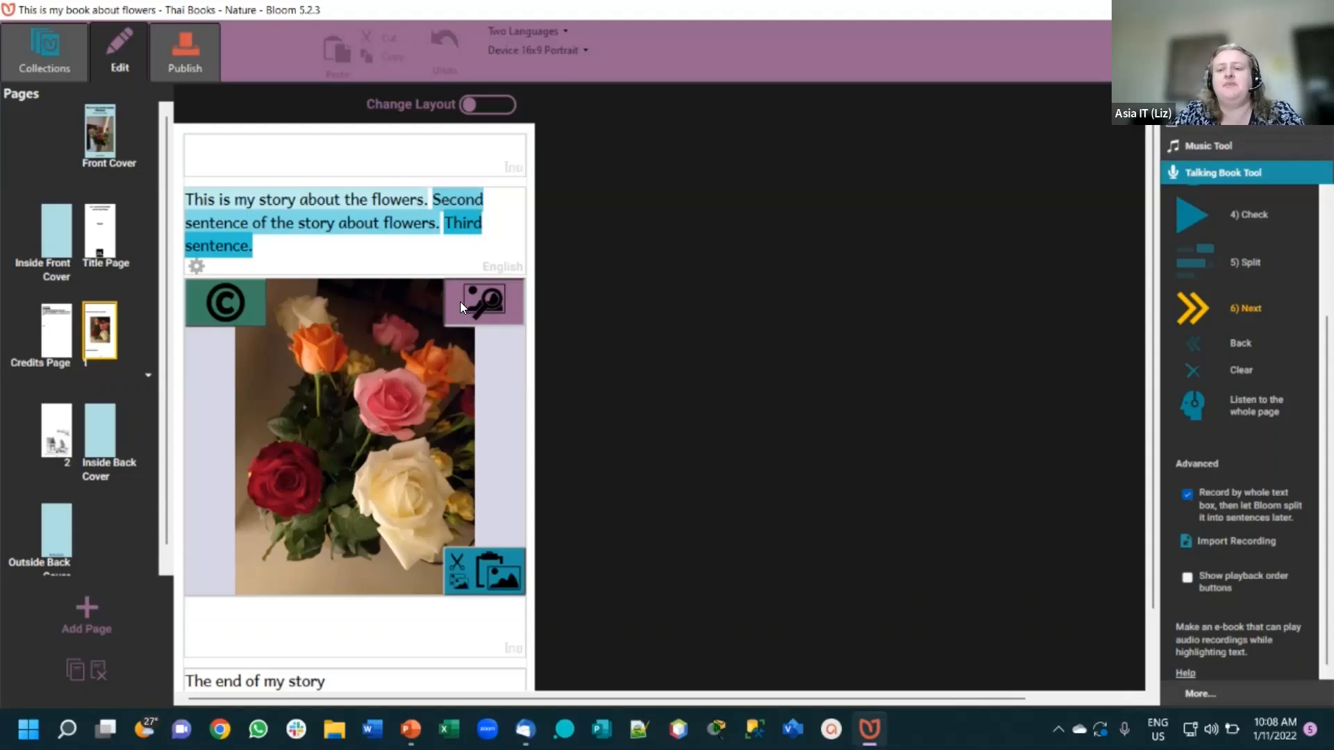
left_click(430, 202)
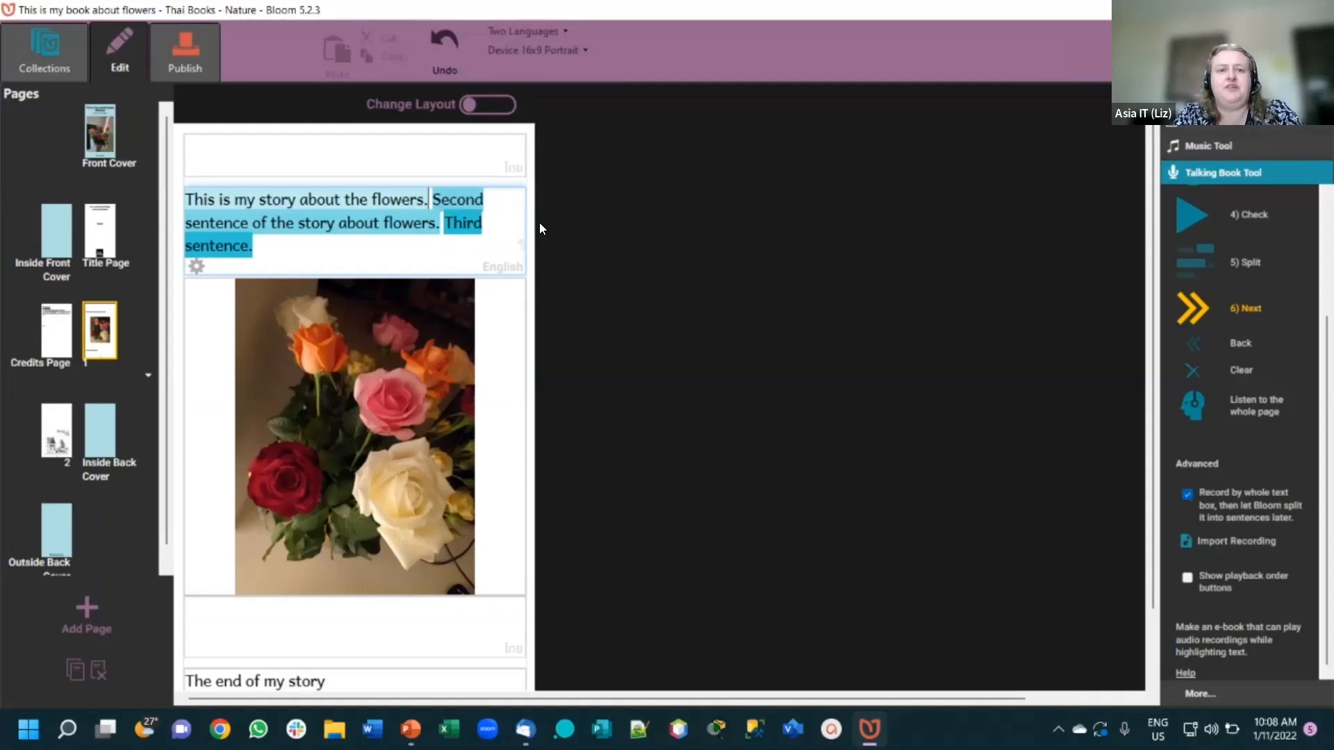
key("BackSpace")
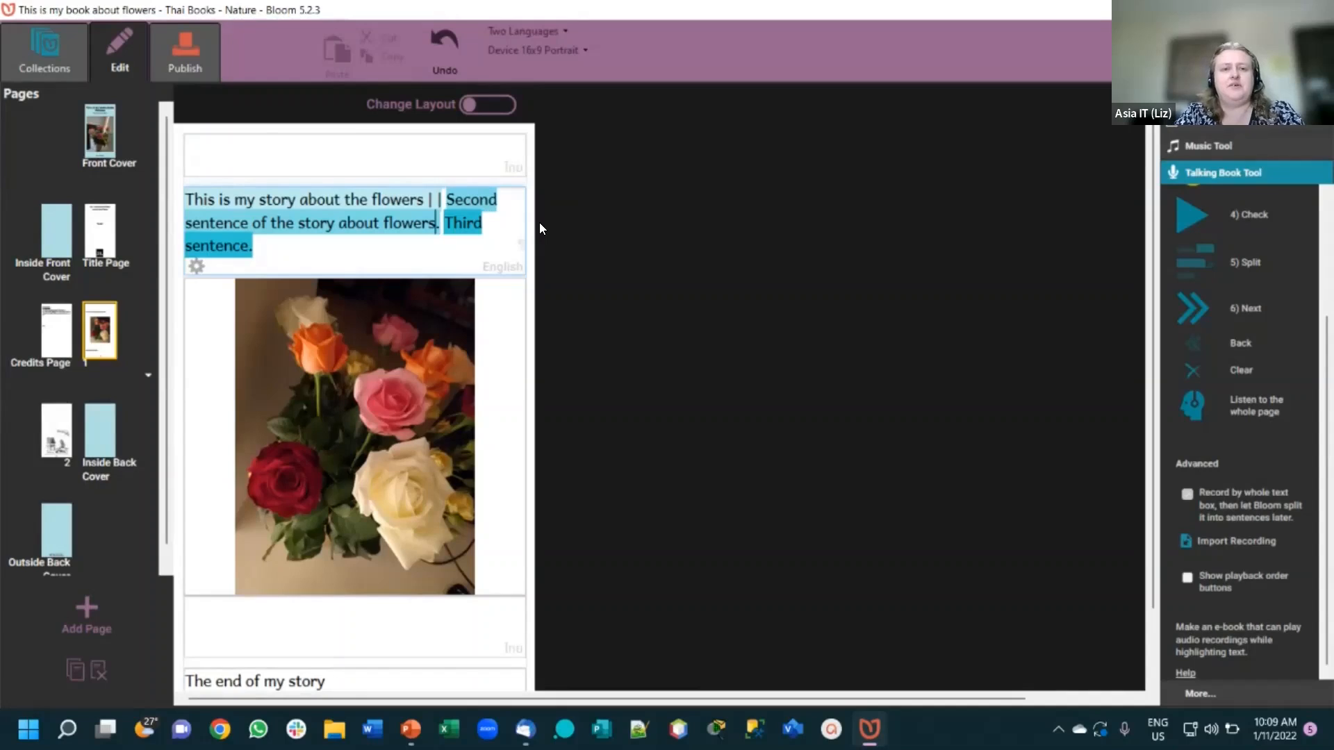
key("BackSpace")
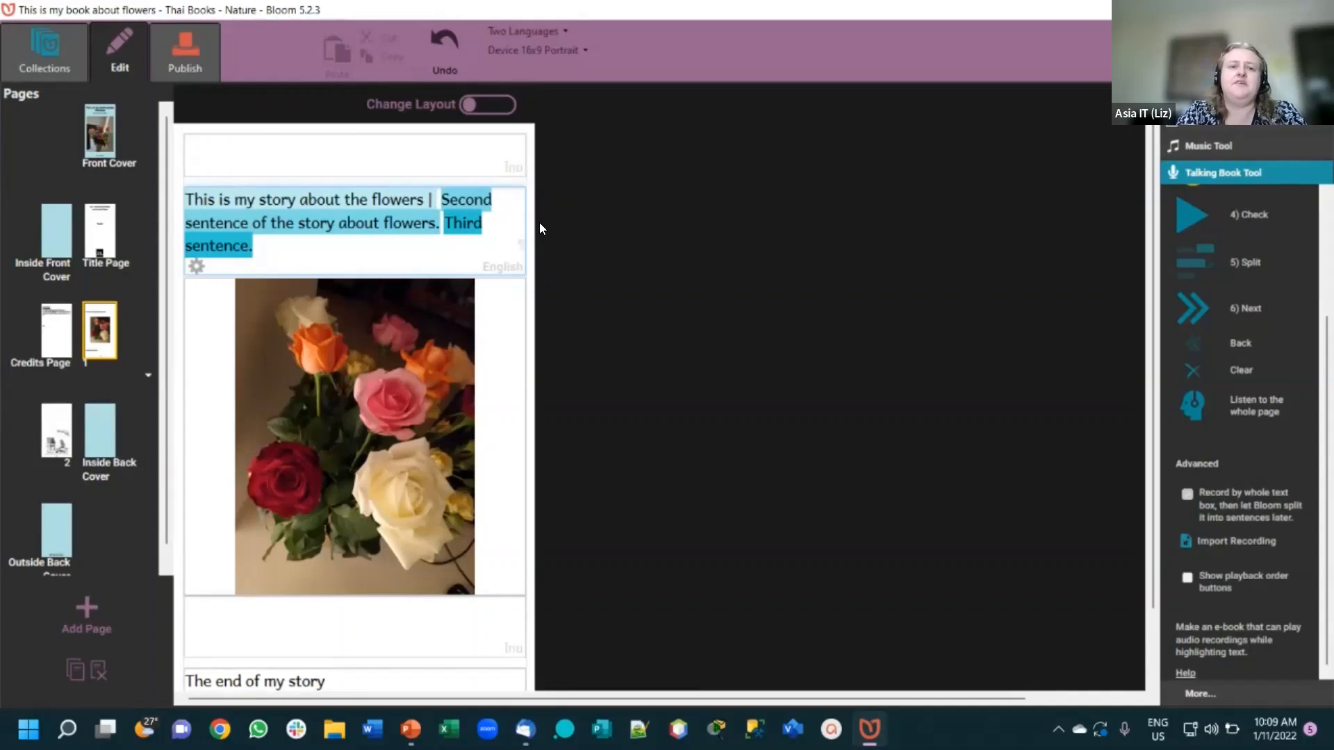
- Insert a "|" phrase marker after "This is my story" in the first English text
key("Down")
key("Left")
key("Left")
key("Left")
key("Left")
key("Up")
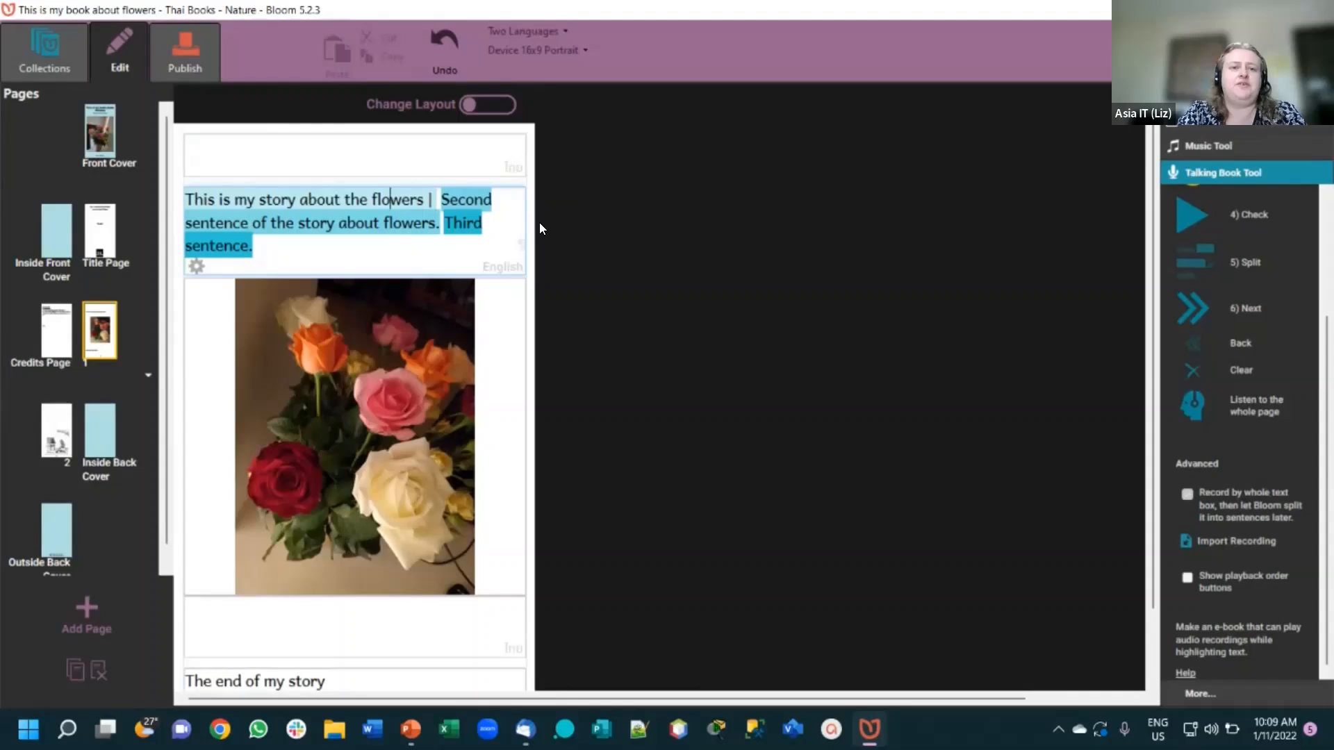
key("Left")
key("Left")
key("Left")
key("Left")
key("Left")
key("Left")
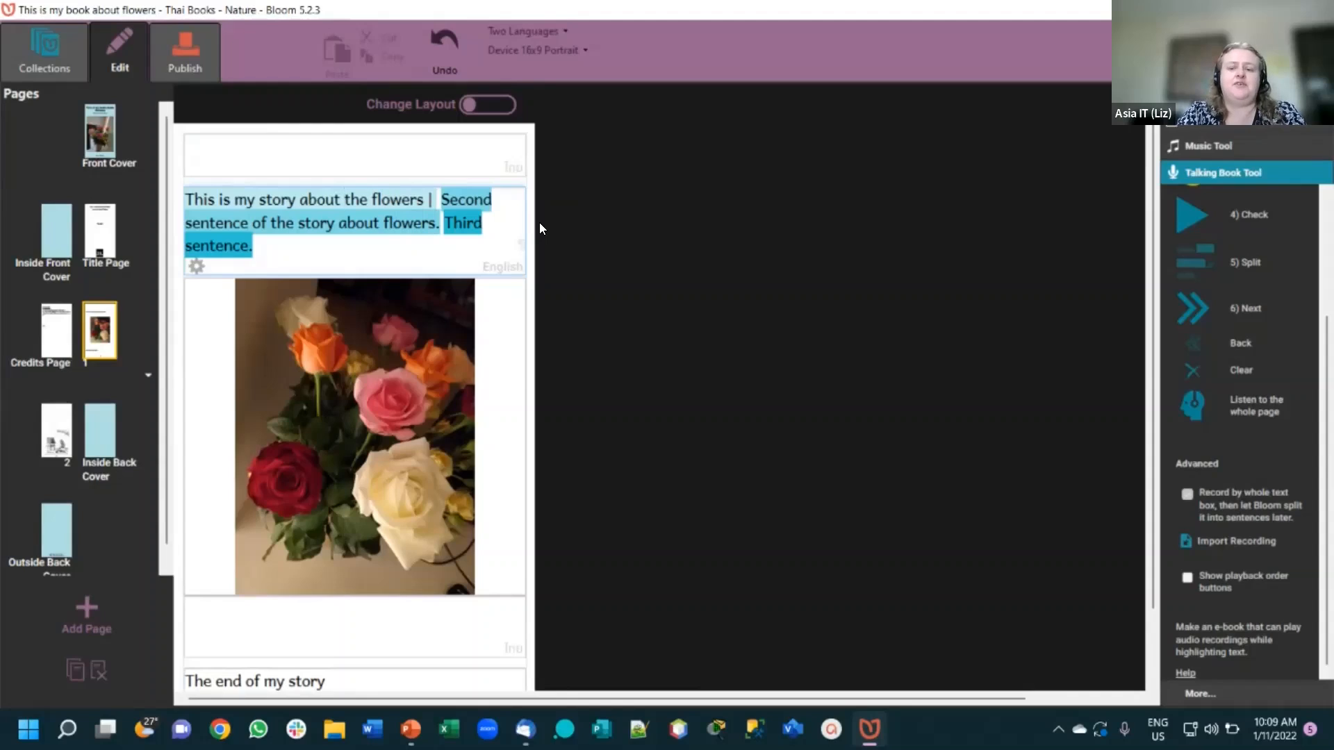
type("|")
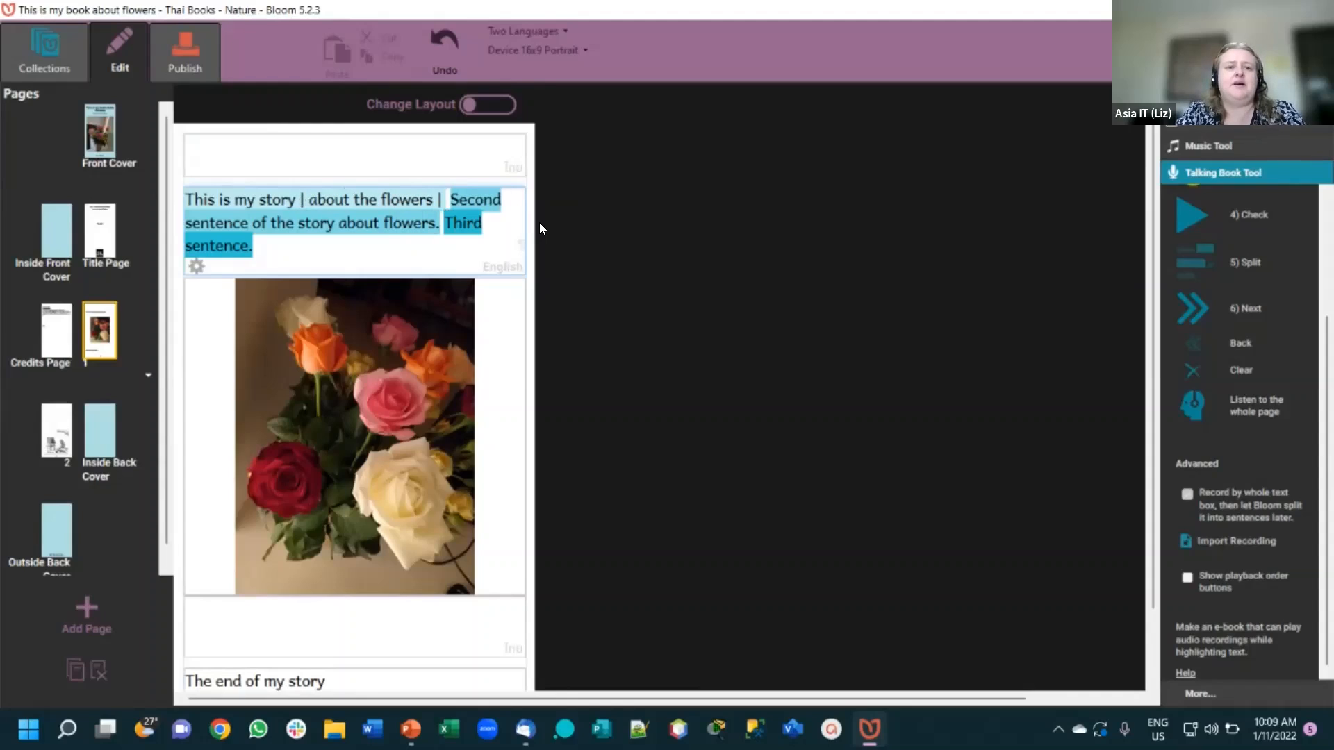
- Delete the "|" phrase marker after "about the flowers"
key("Right")
key("Right")
key("Right")
key("Right")
key("Right")
key("Right")
key("Right")
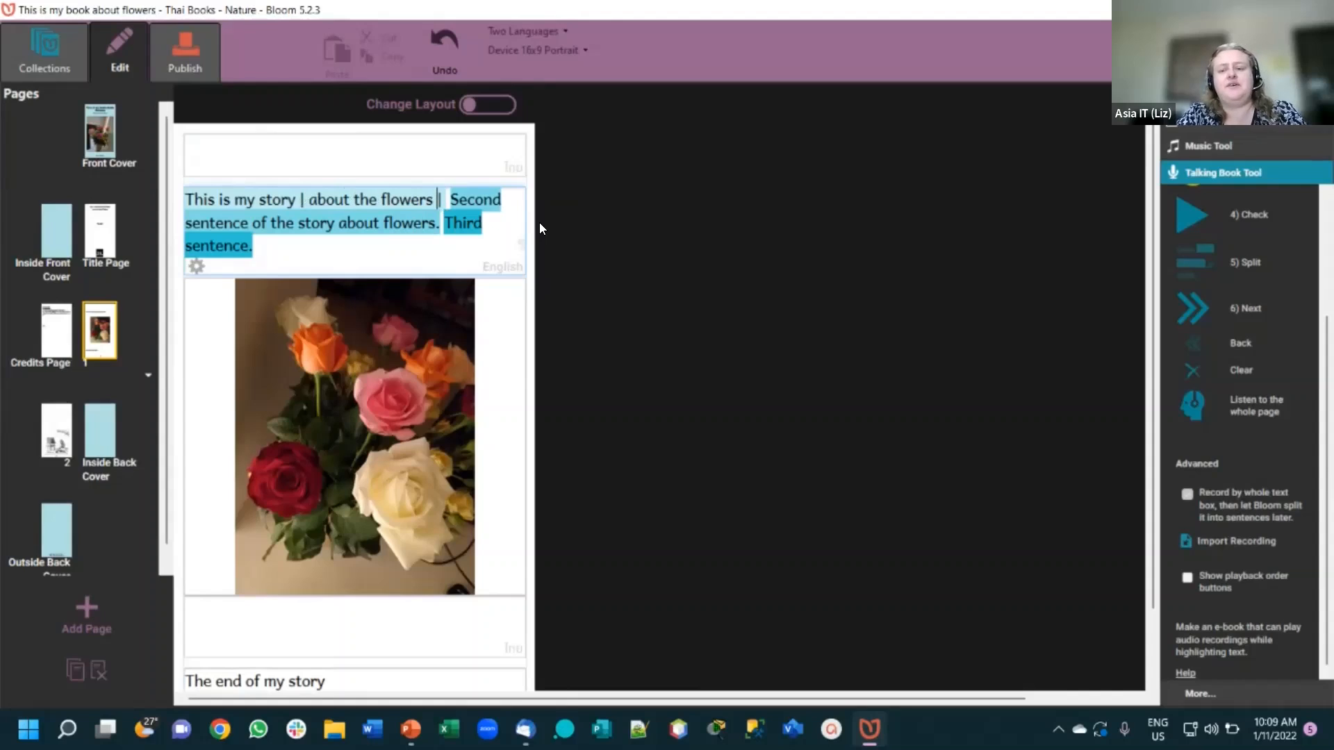
key("BackSpace")
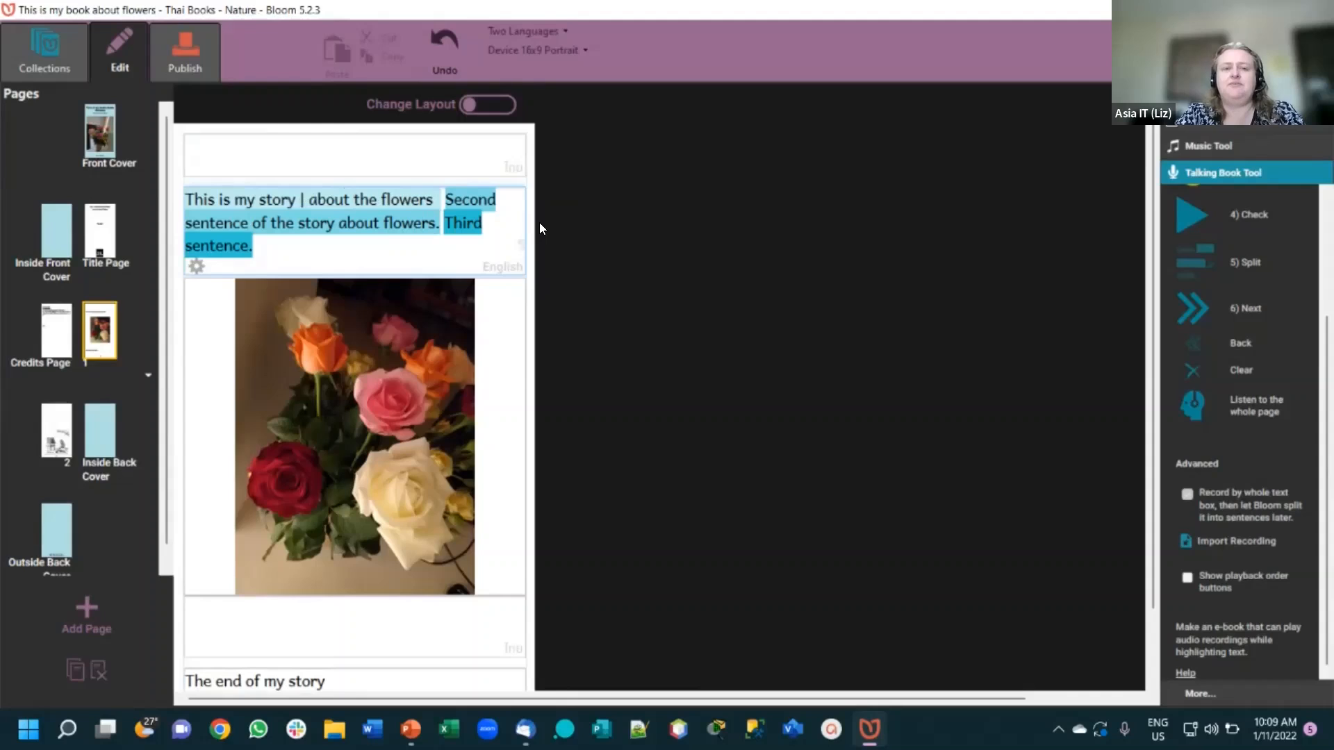
- Re-enter the "|" marker after "This is my story" and split the recording again
key("BackSpace")
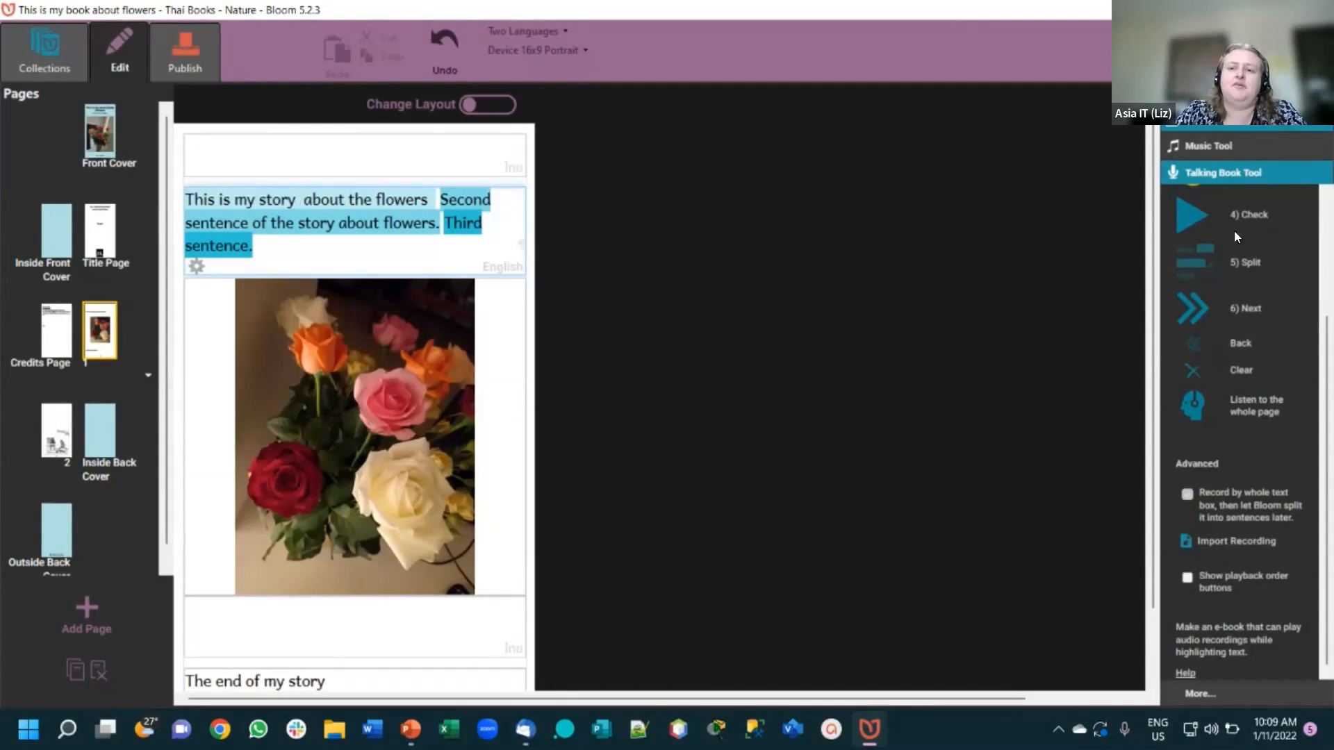
type("|")
left_click(1197, 266)
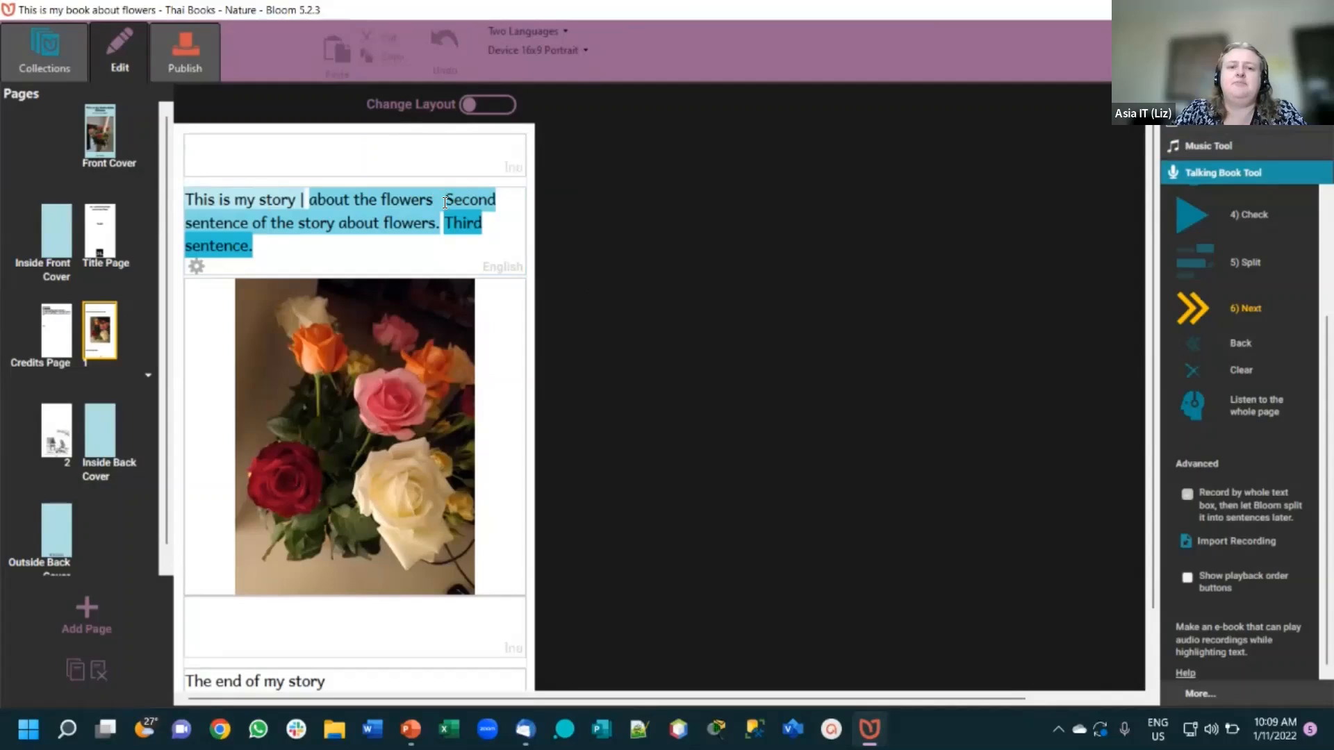
- Delete the "|" marker after "This is my story" and play back the split narration
left_click(299, 202)
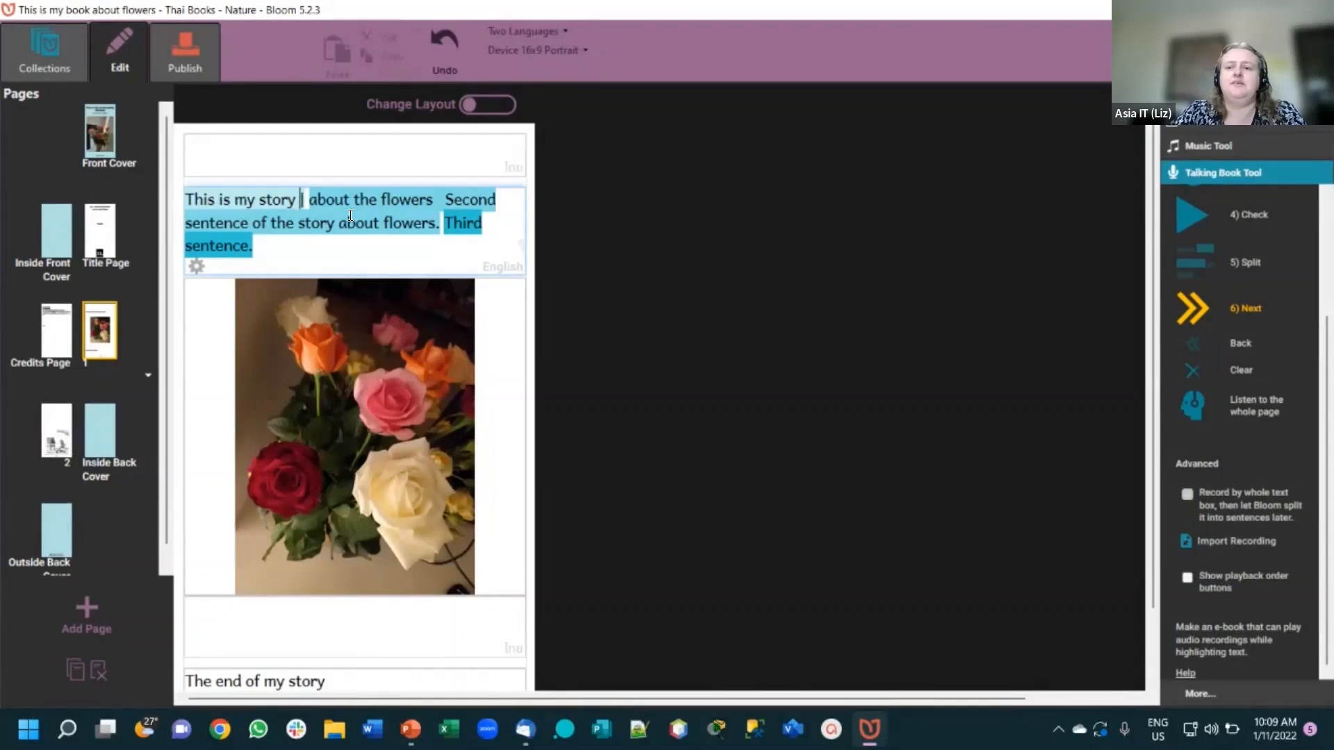
key("shift+Right")
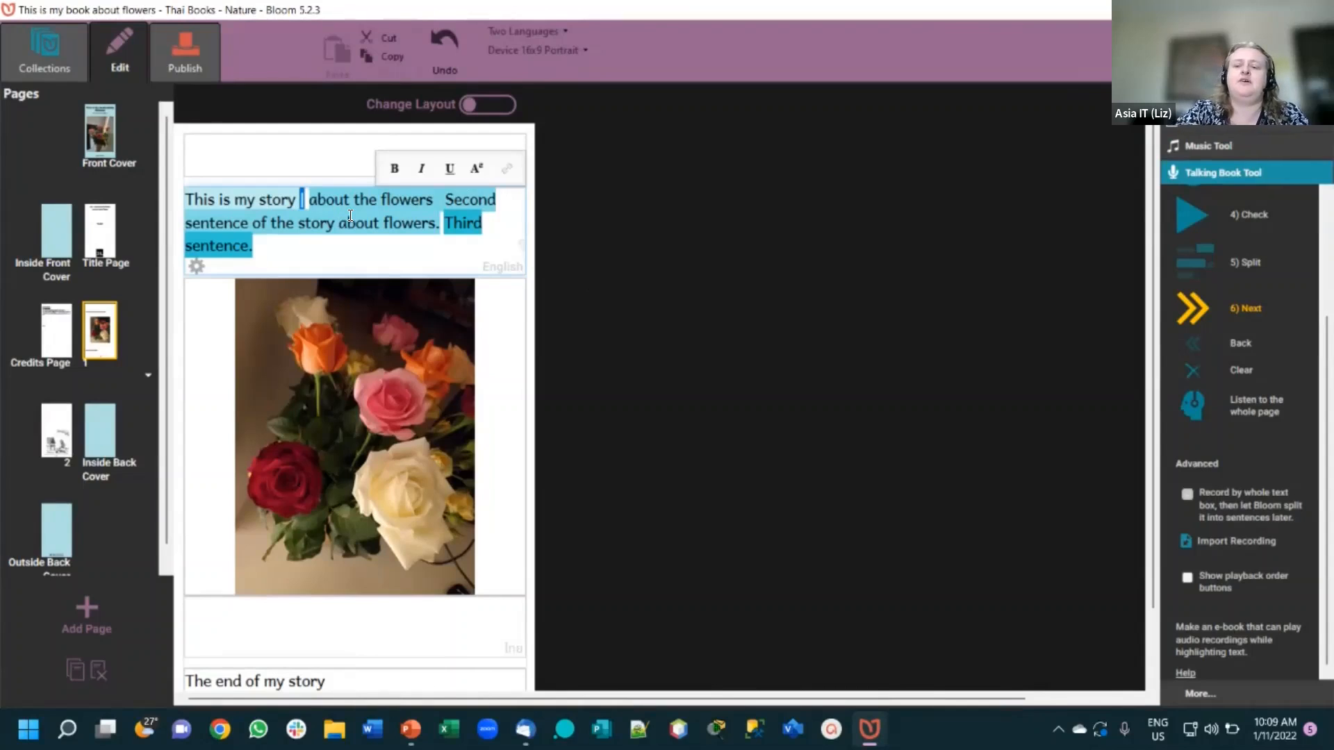
key("Delete")
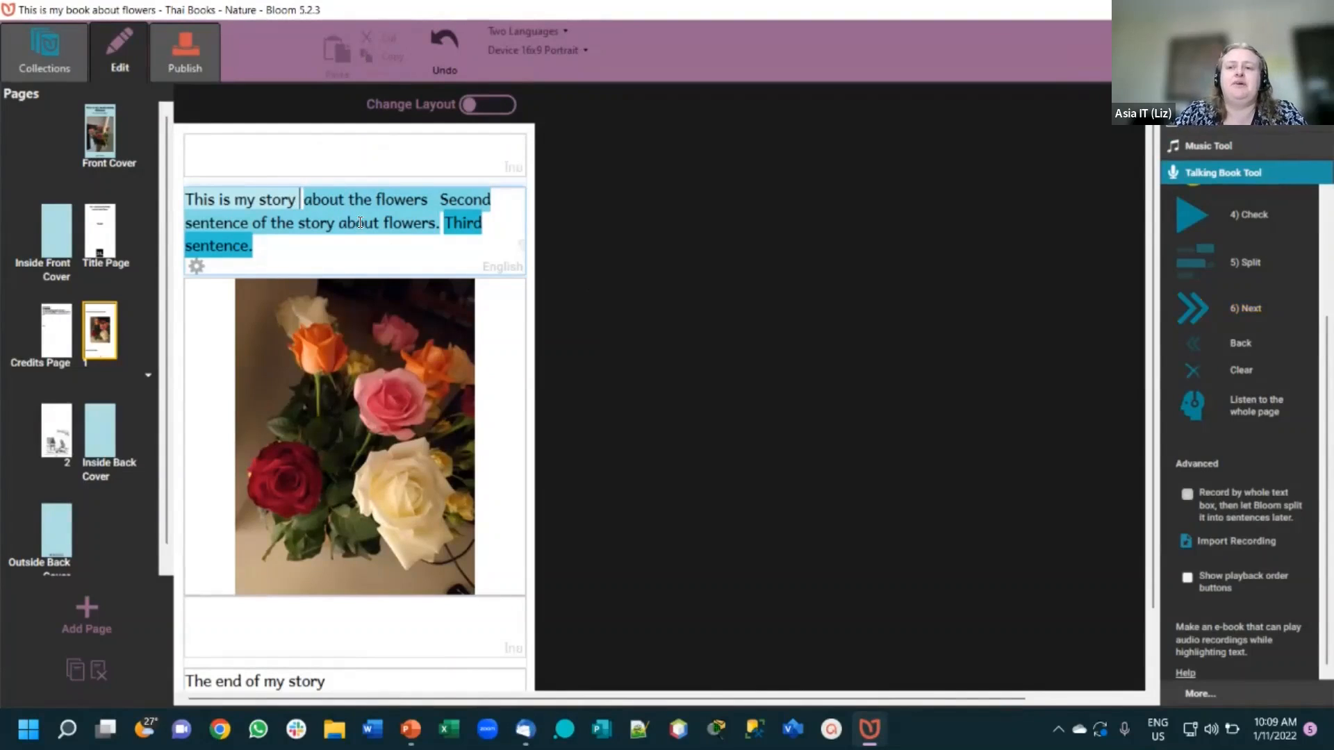
mouse_move(491, 405)
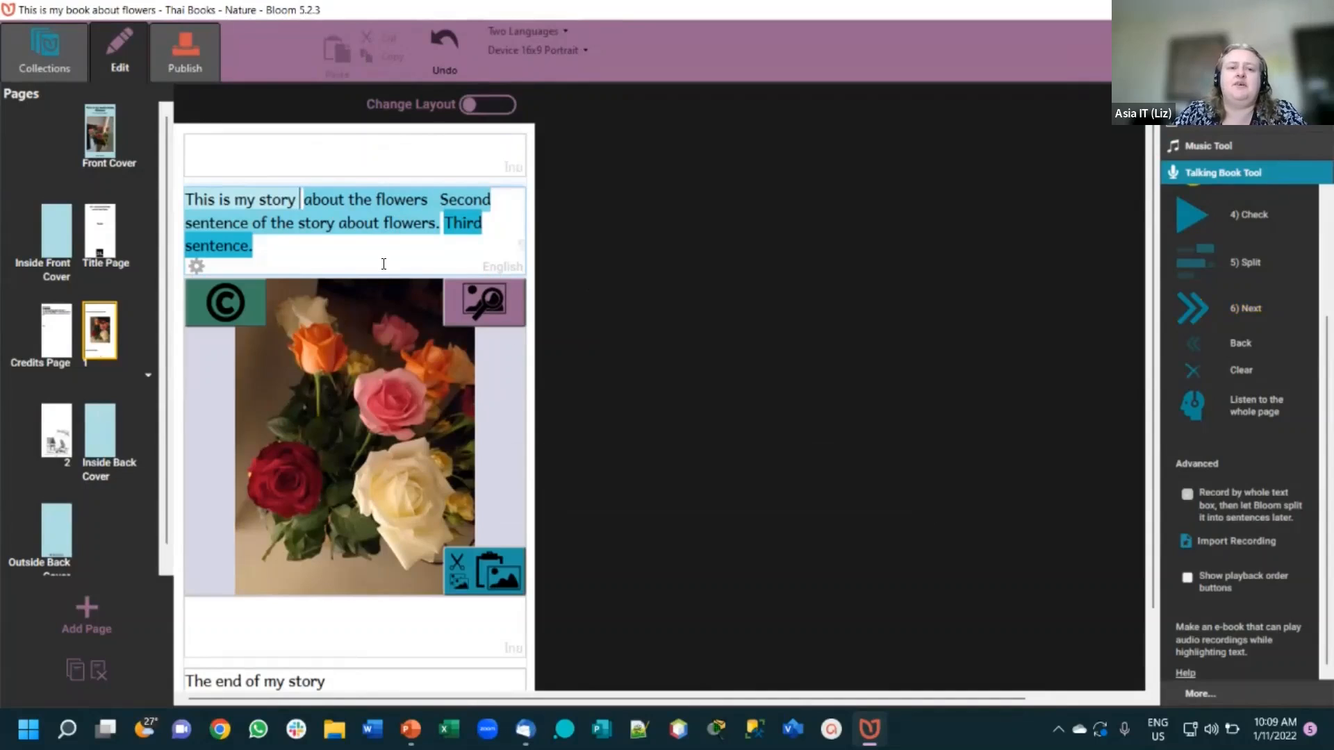
left_click(1195, 220)
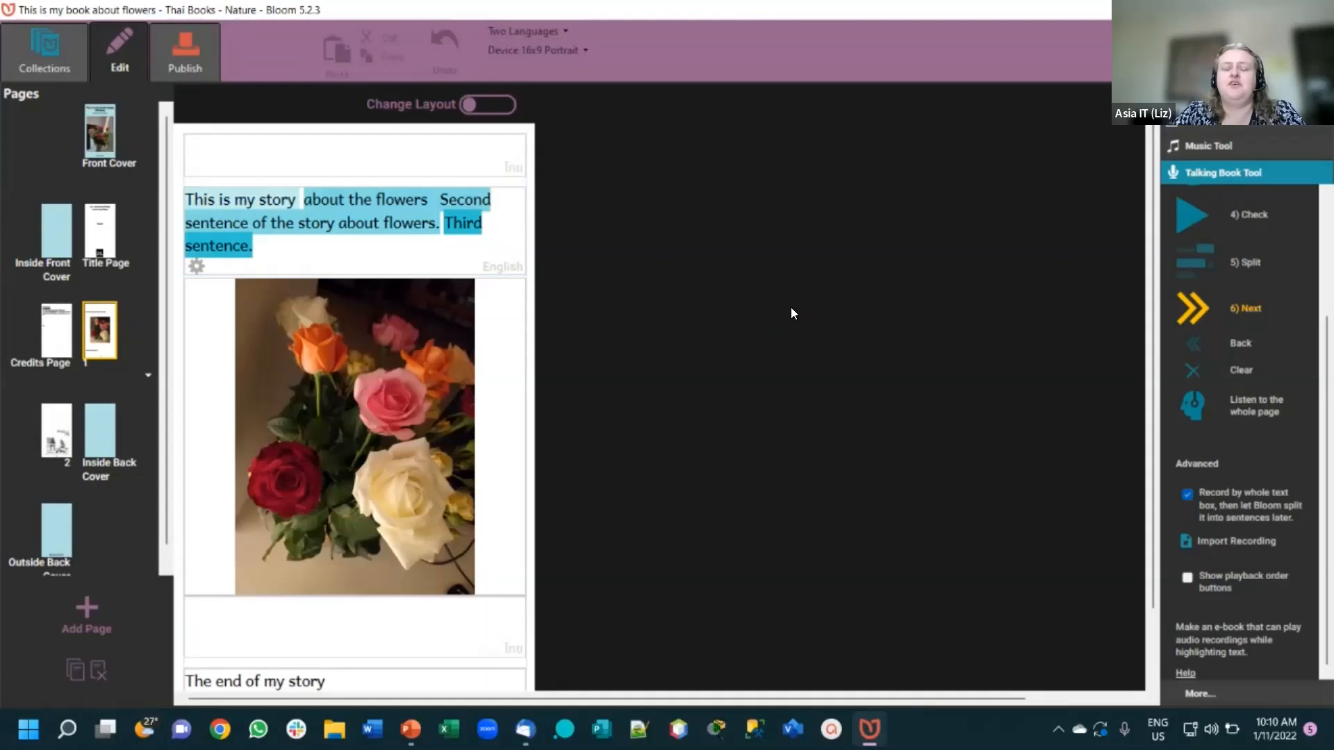
- Show the playback order buttons, move the first English text to position 2, and hide the order buttons
left_click(300, 204)
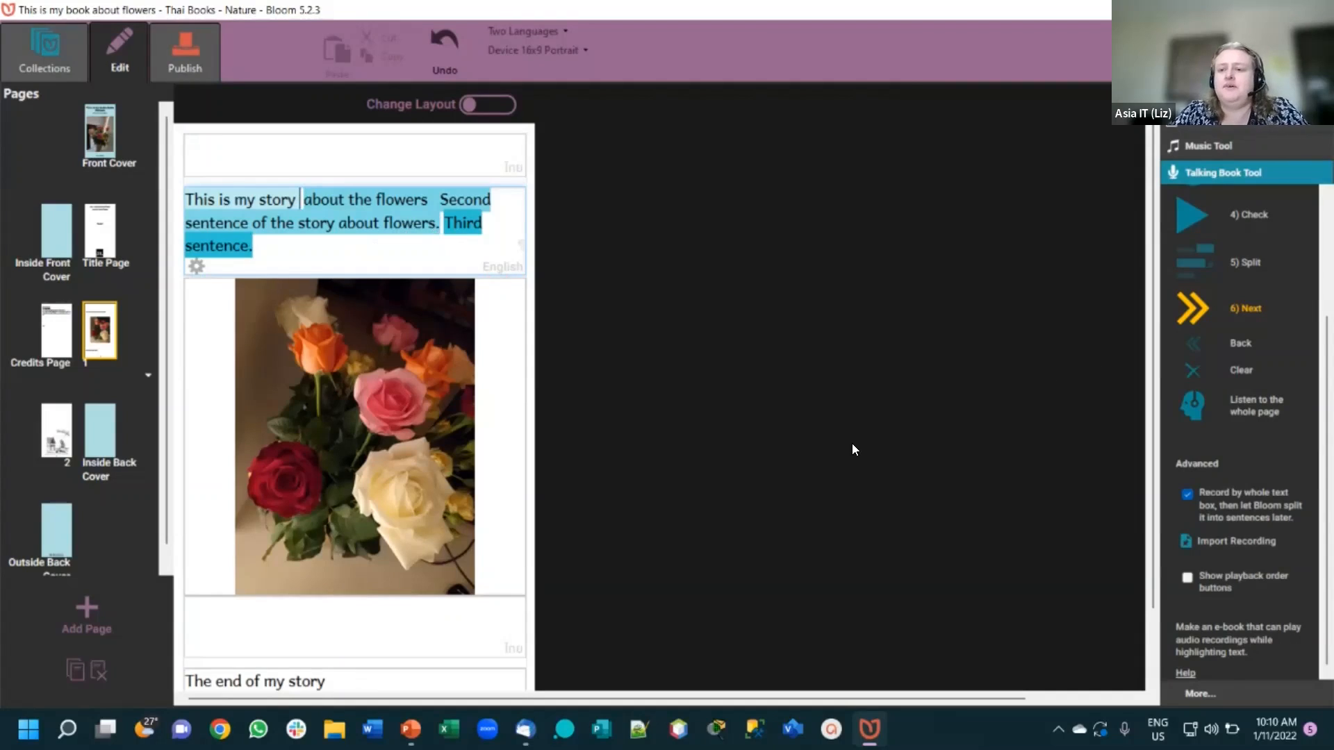
left_click(1189, 581)
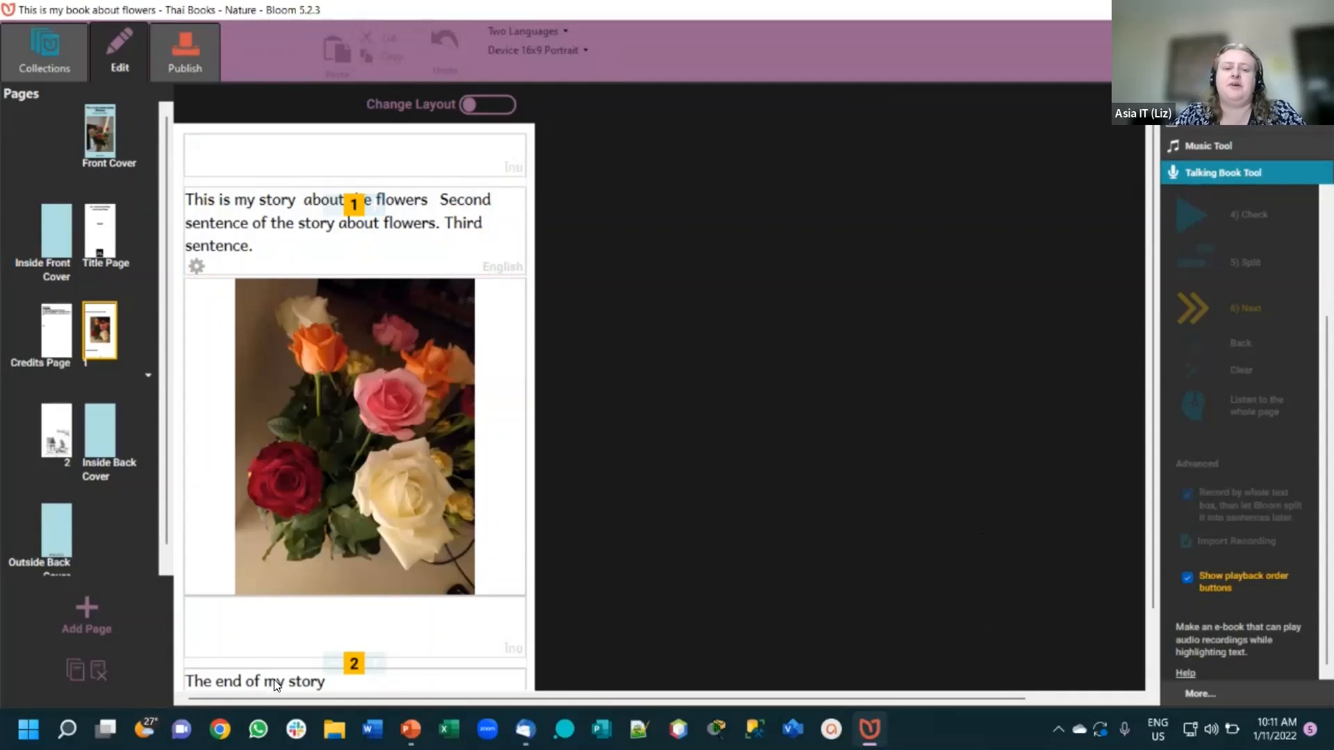
scroll(273, 684, "down", 1)
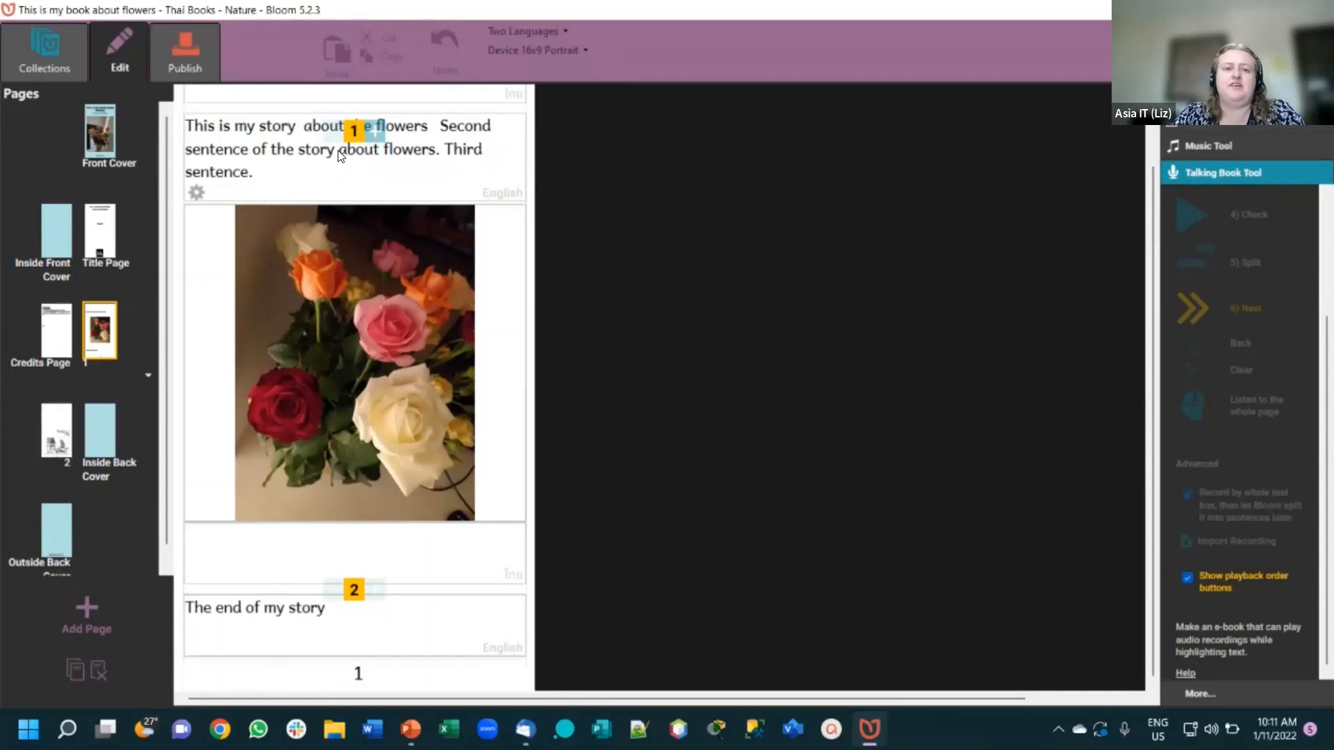
left_click(373, 128)
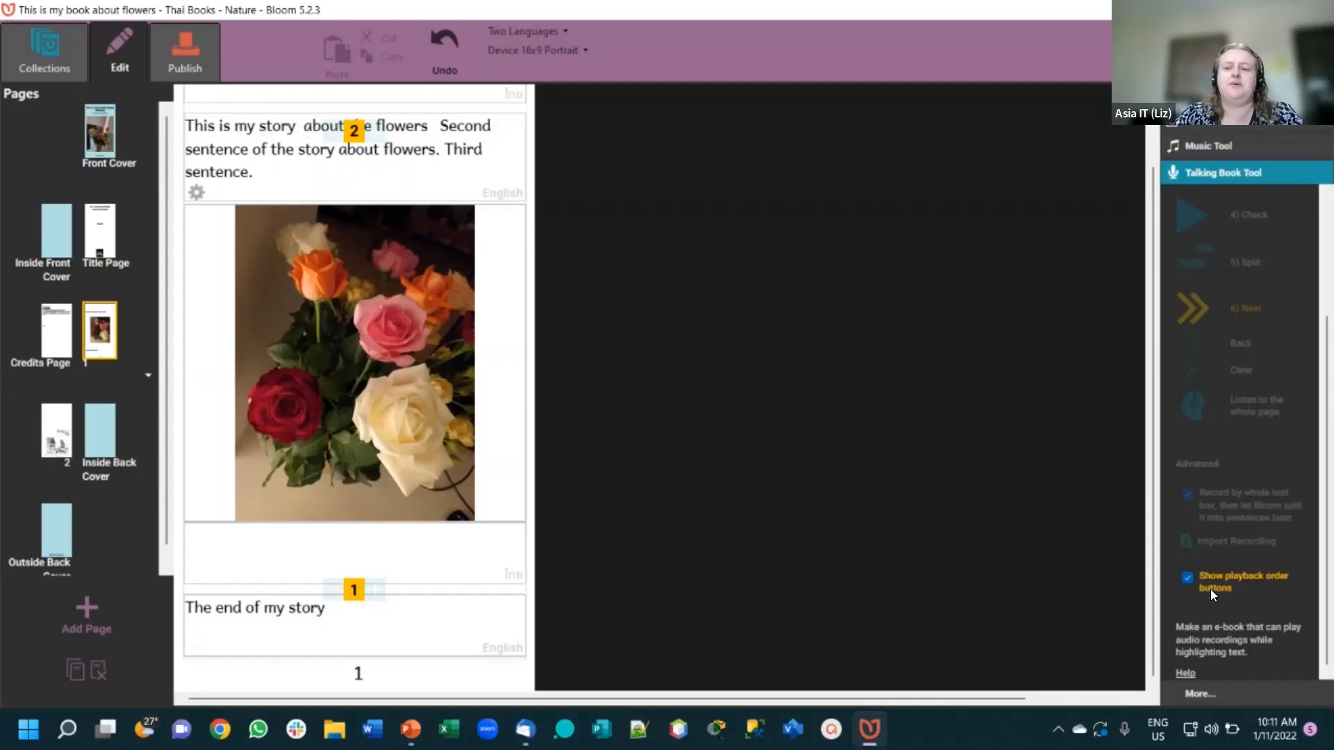
left_click(1187, 578)
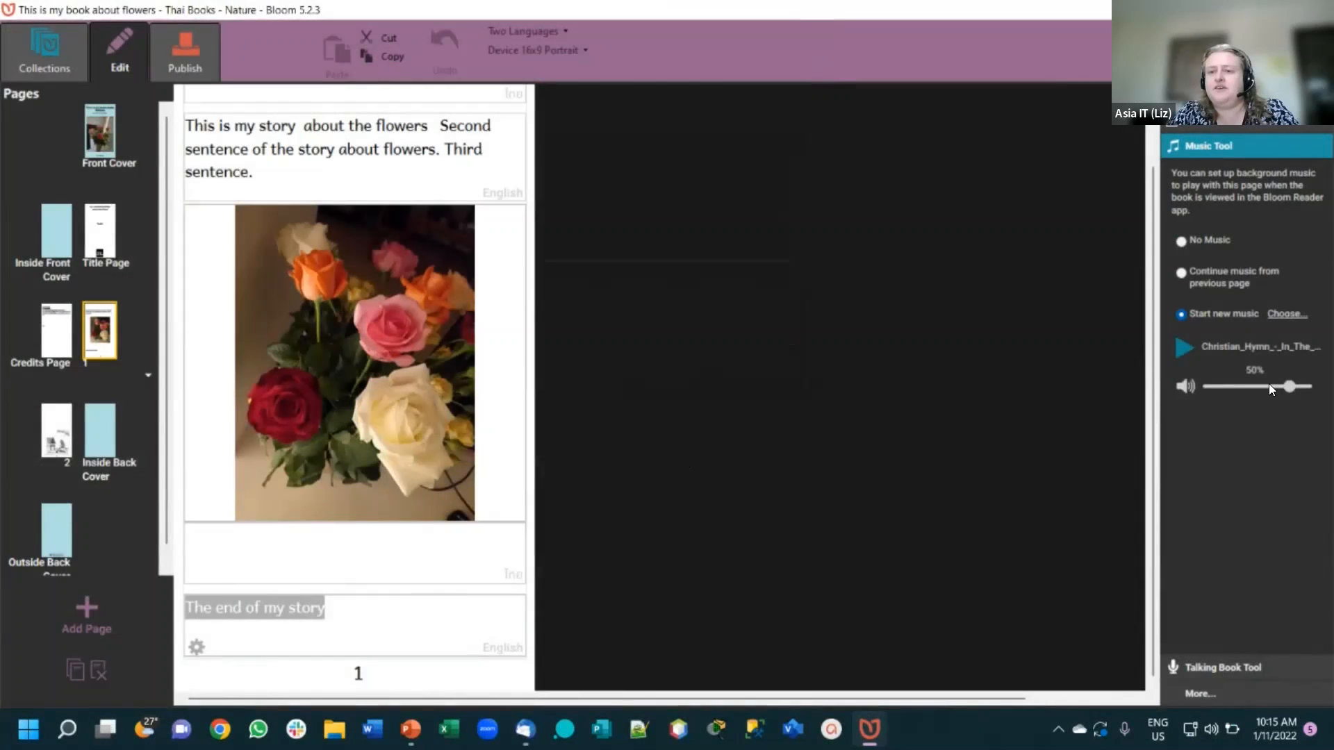
- Set the page's background music volume to 23% and preview its motion with voice and music
left_click(1269, 387)
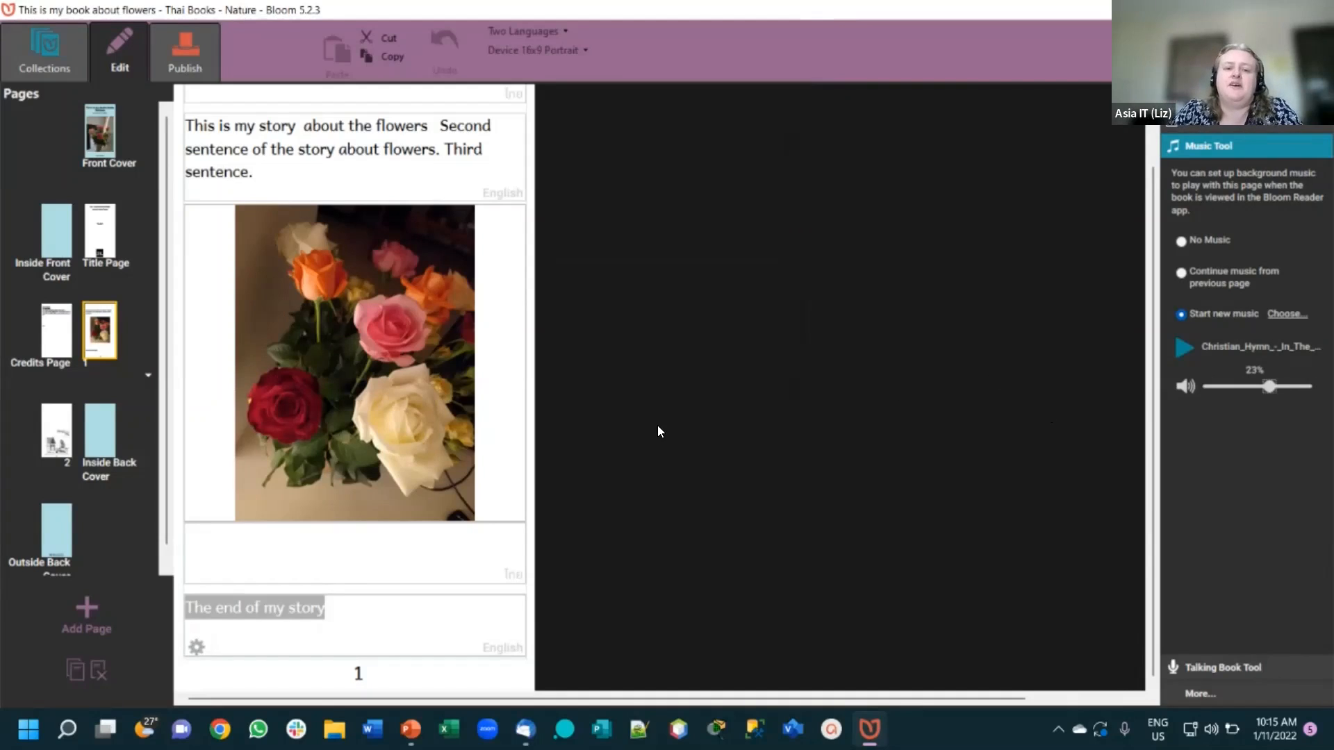
left_click(1192, 130)
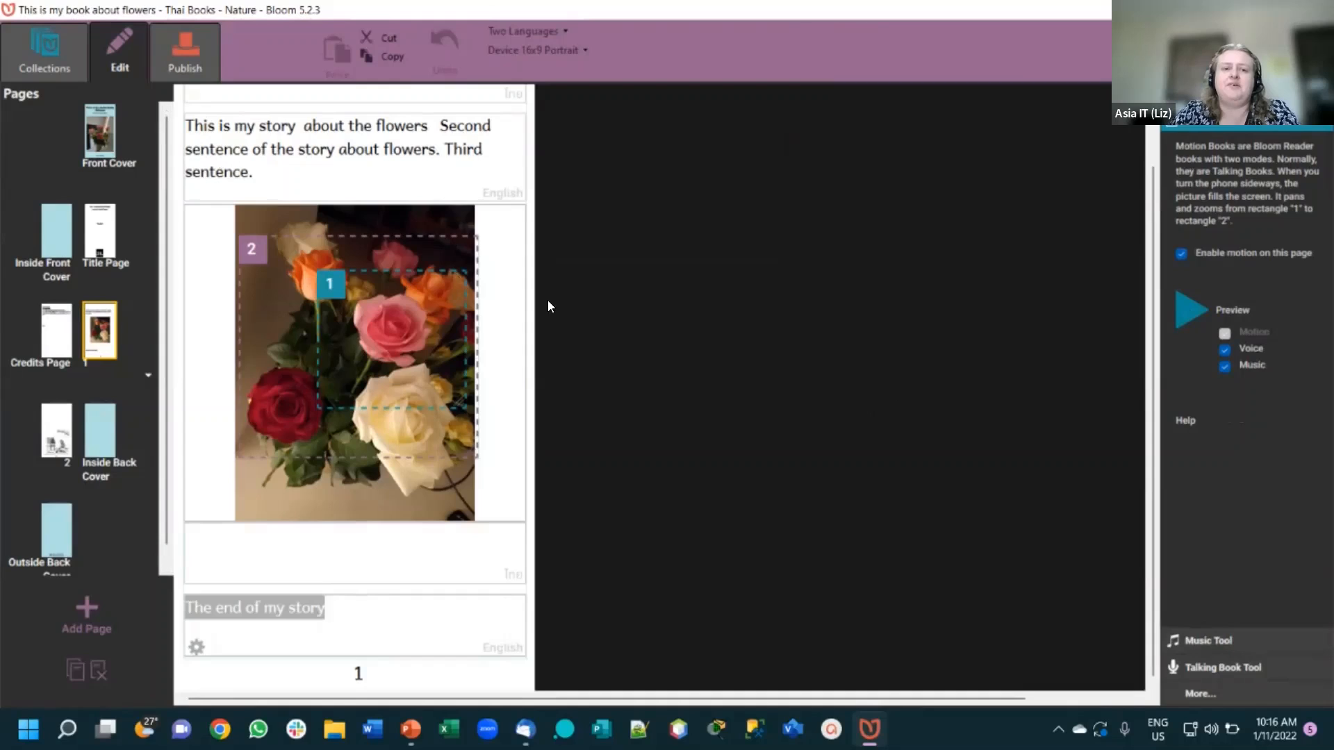
left_click(1190, 318)
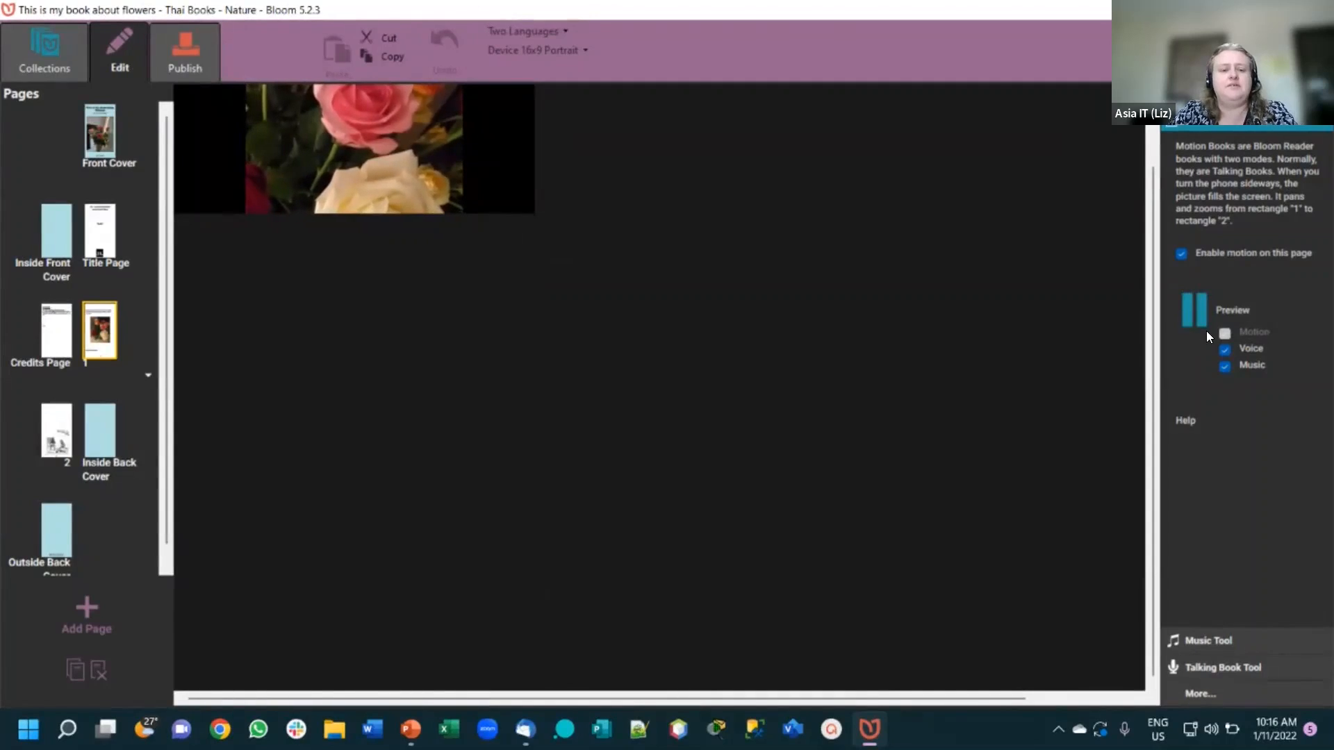
- Adjust the computer's sound volume to 46 while the motion preview plays
key("XF86AudioRaiseVolume")
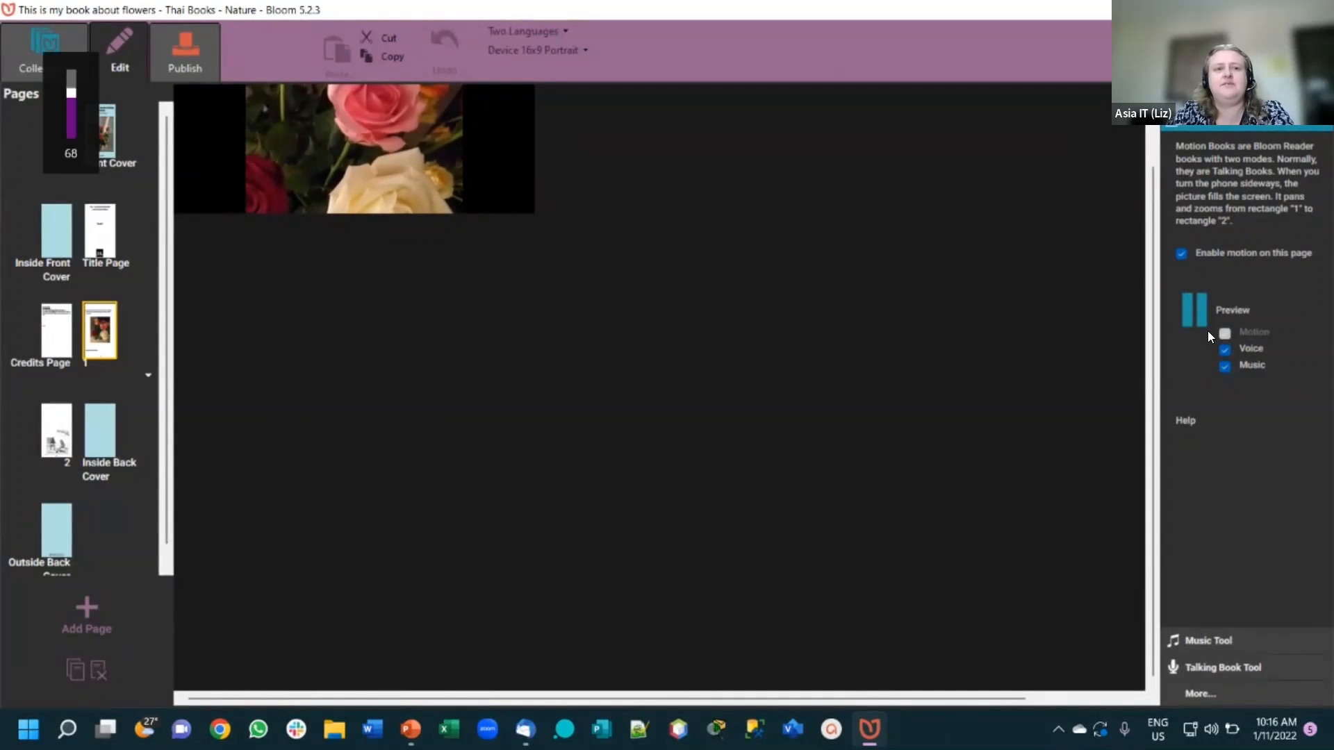
key("XF86AudioLowerVolume")
key("XF86AudioLowerVolume")
key("XF86AudioLowerVolume")
key("XF86AudioLowerVolume")
key("XF86AudioLowerVolume")
key("XF86AudioLowerVolume")
key("XF86AudioLowerVolume")
key("XF86AudioLowerVolume")
key("XF86AudioLowerVolume")
key("XF86AudioLowerVolume")
key("XF86AudioLowerVolume")
key("XF86AudioLowerVolume")
key("XF86AudioLowerVolume")
key("XF86AudioLowerVolume")
key("XF86AudioLowerVolume")
key("XF86AudioLowerVolume")
key("XF86AudioLowerVolume")
key("XF86AudioLowerVolume")
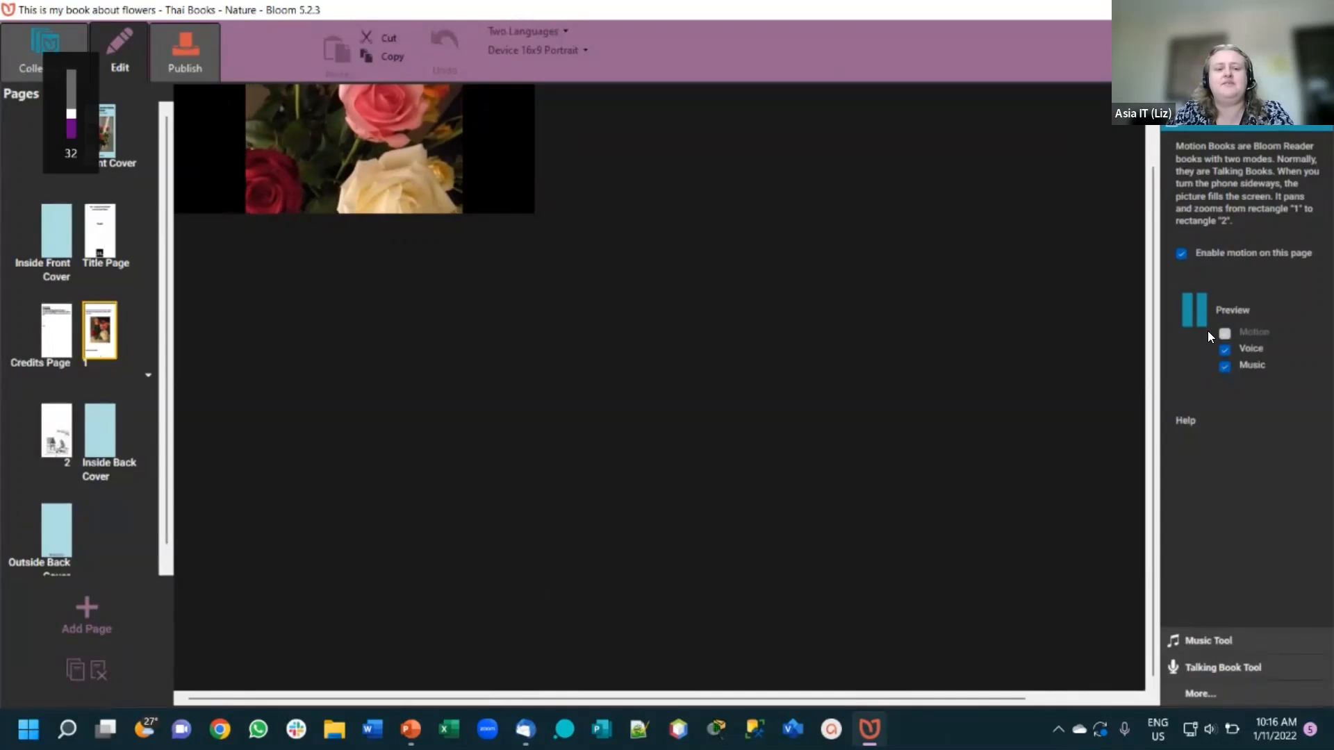
key("XF86AudioRaiseVolume")
key("XF86AudioRaiseVolume")
key("XF86AudioRaiseVolume")
key("XF86AudioRaiseVolume")
key("XF86AudioRaiseVolume")
key("XF86AudioRaiseVolume")
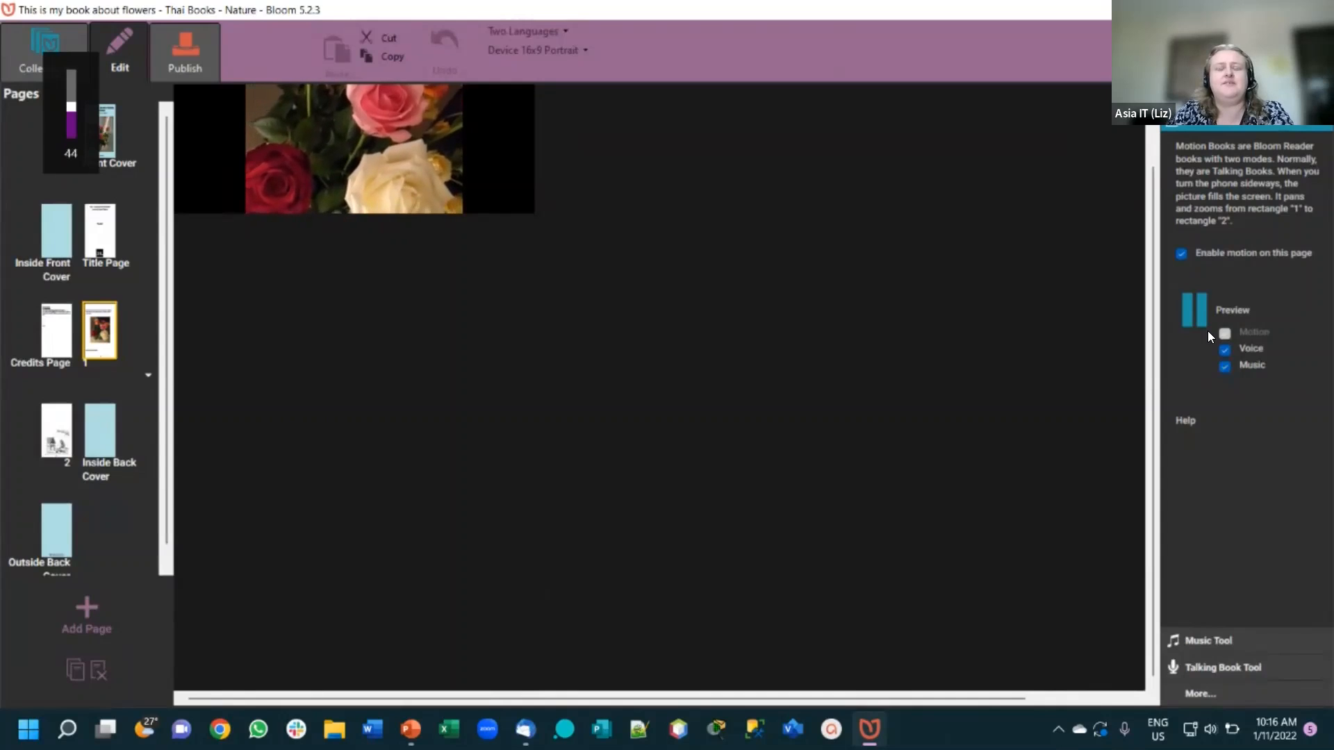
key("XF86AudioRaiseVolume")
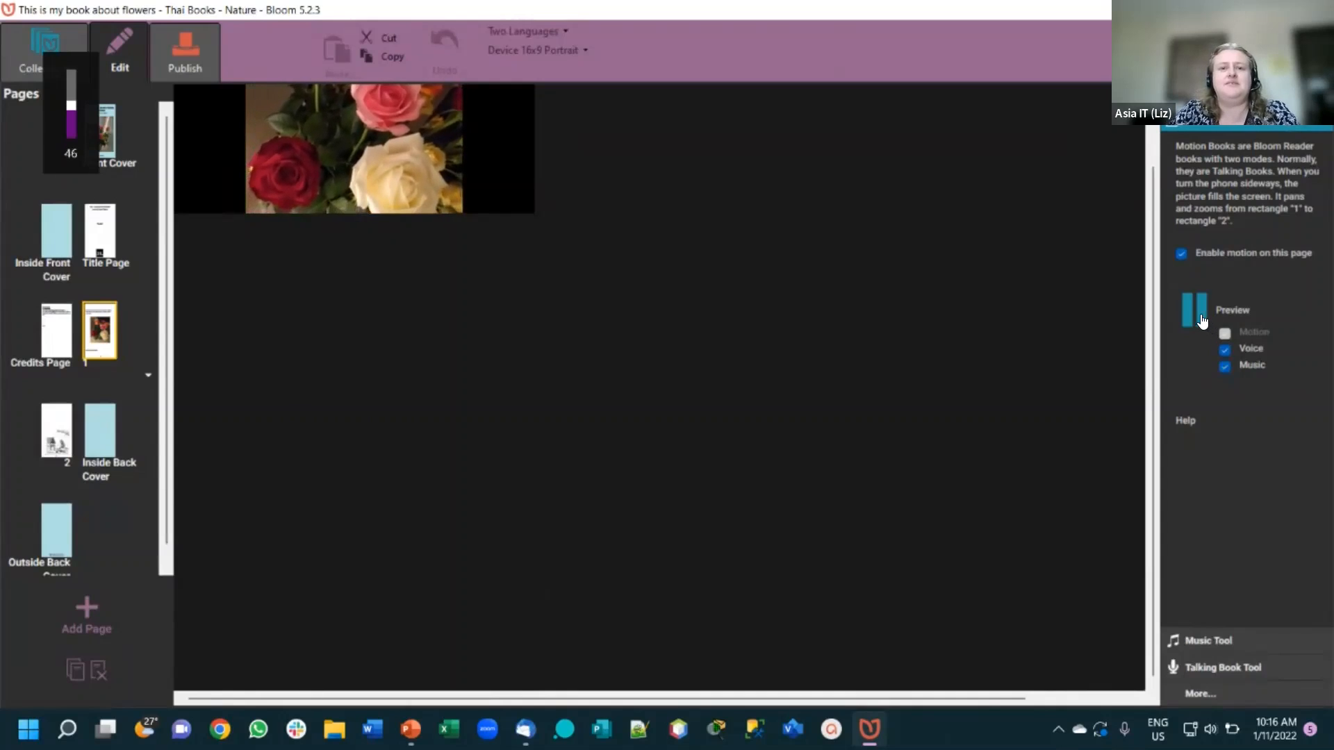
- Stop the motion preview, set the page's background music volume to 4%, and preview the motion again with voice and music
left_click(1202, 322)
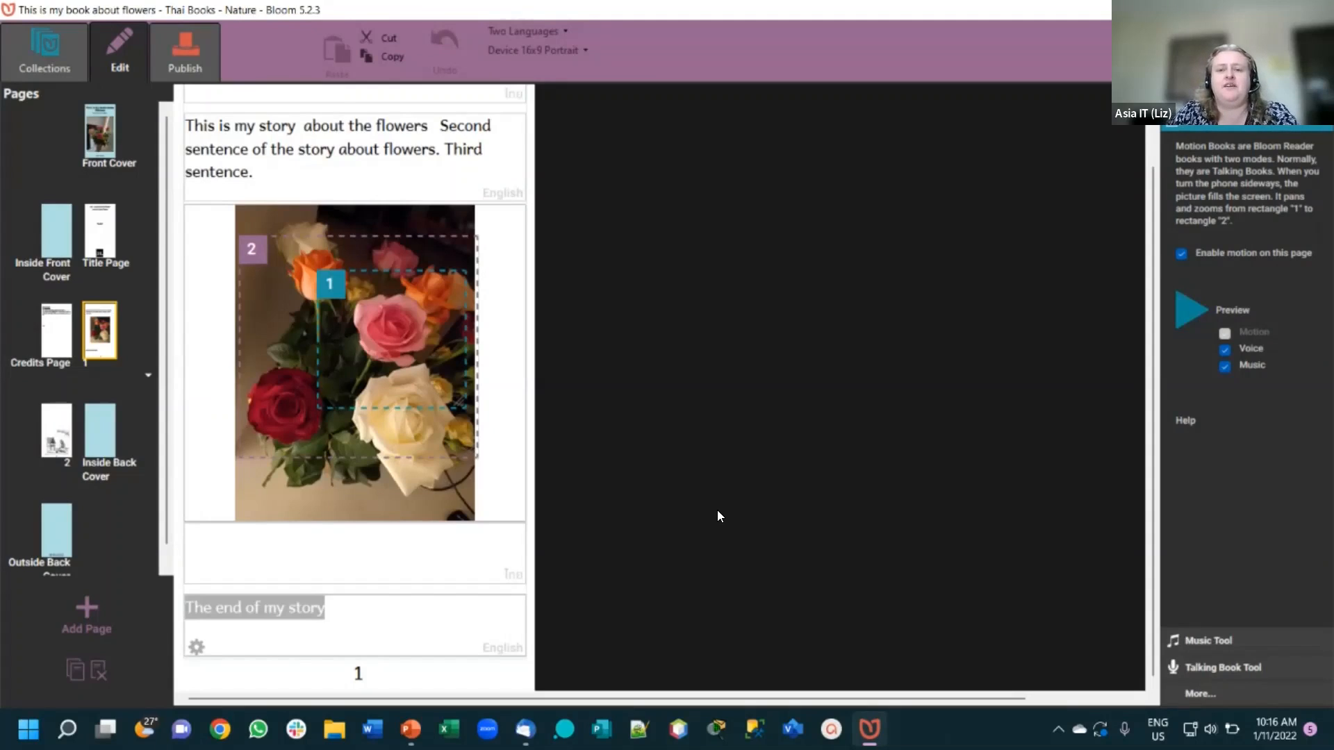
left_click(1221, 638)
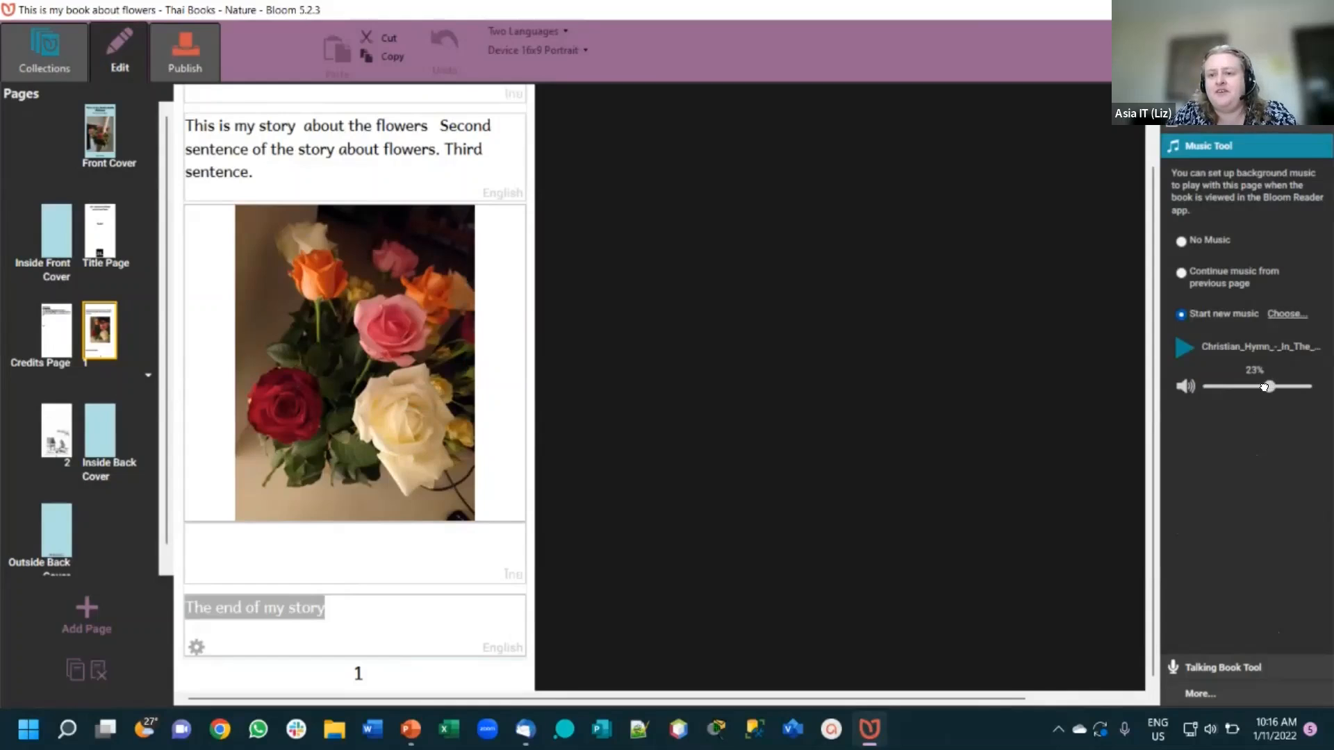
left_click_drag(1252, 387, 1241, 387)
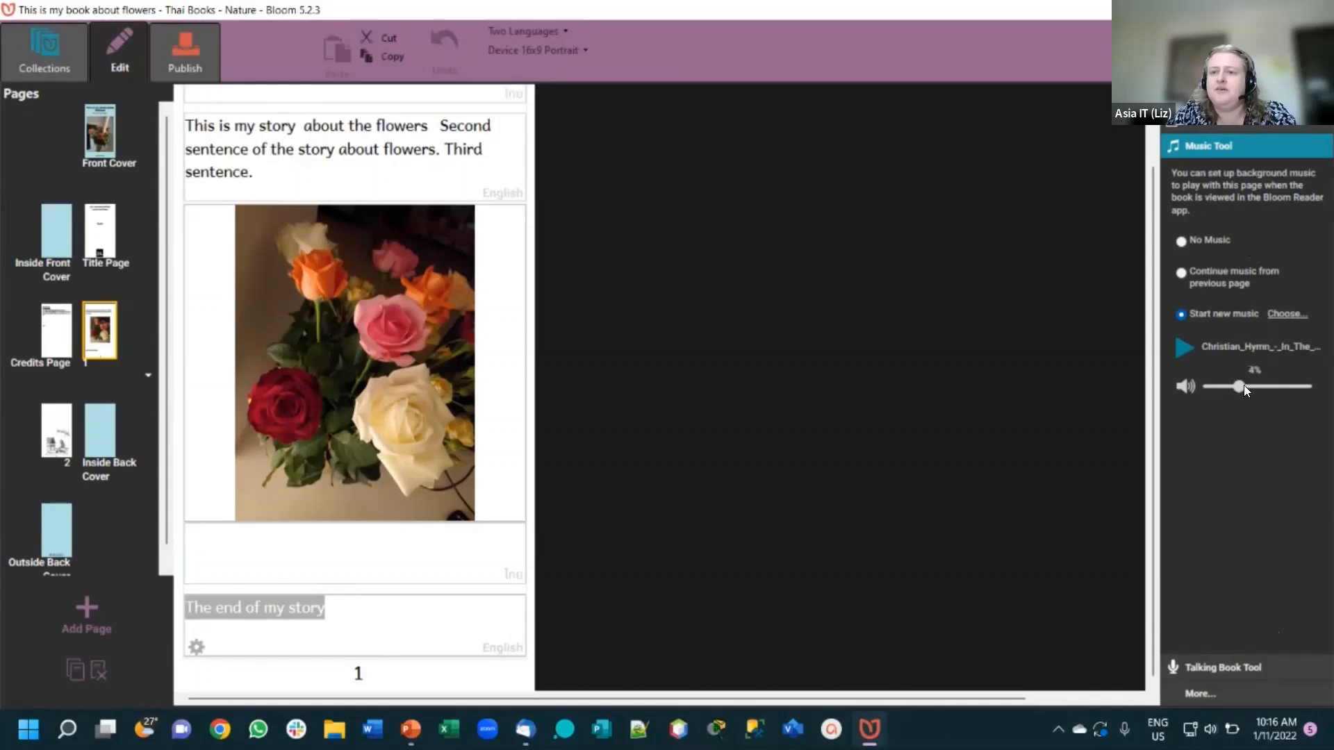
left_click(1198, 128)
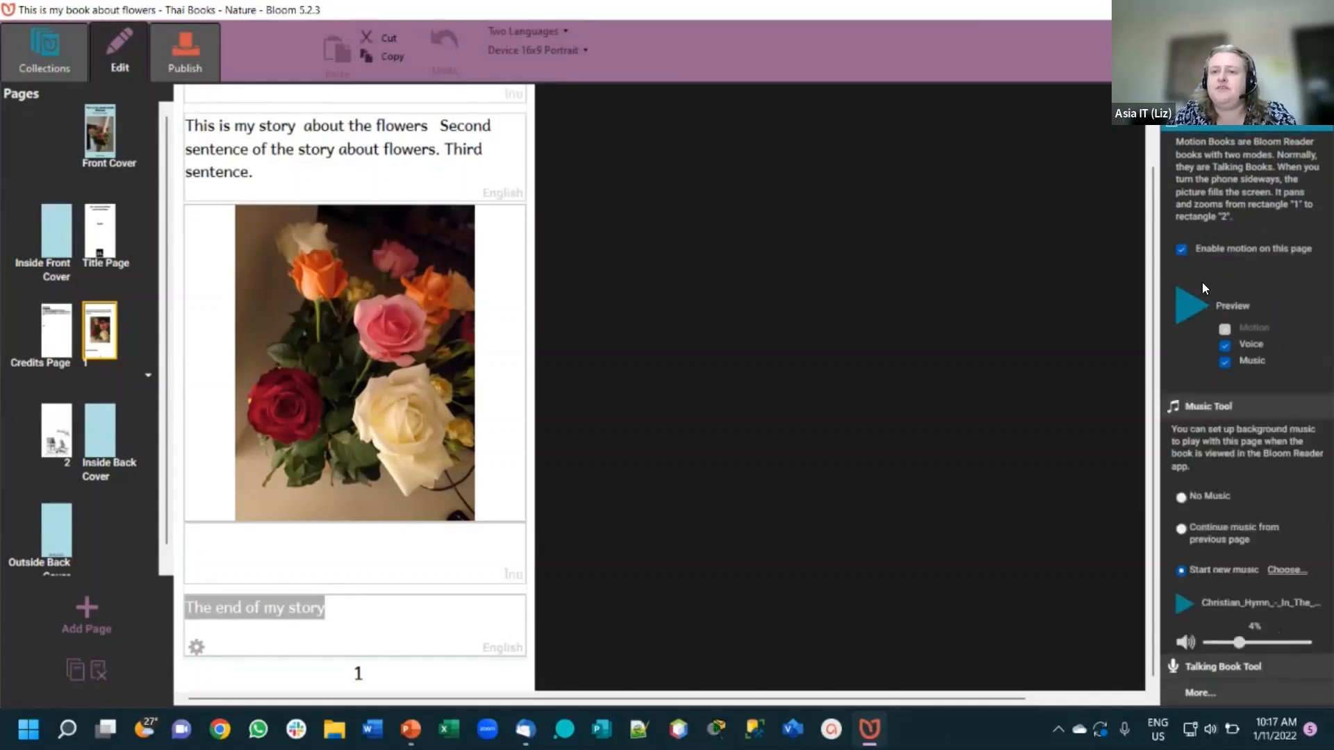
left_click(1194, 311)
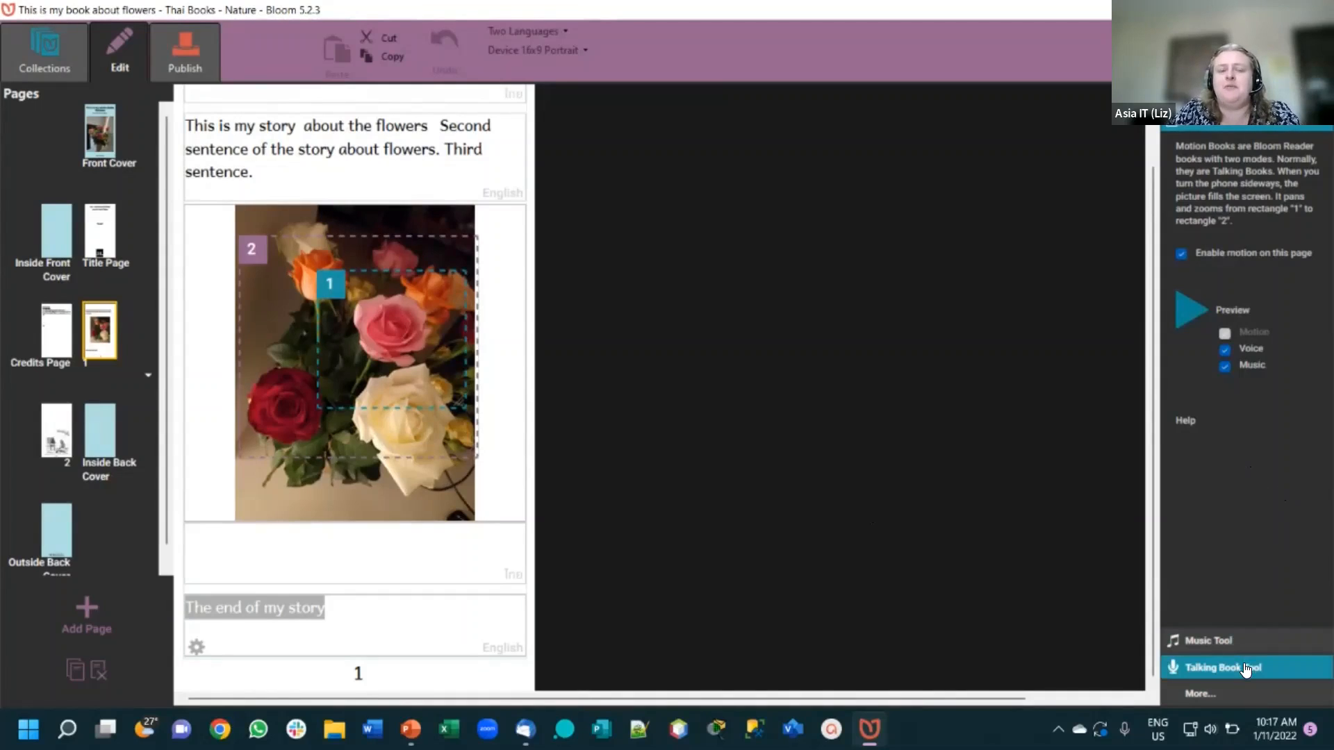
left_click(1213, 639)
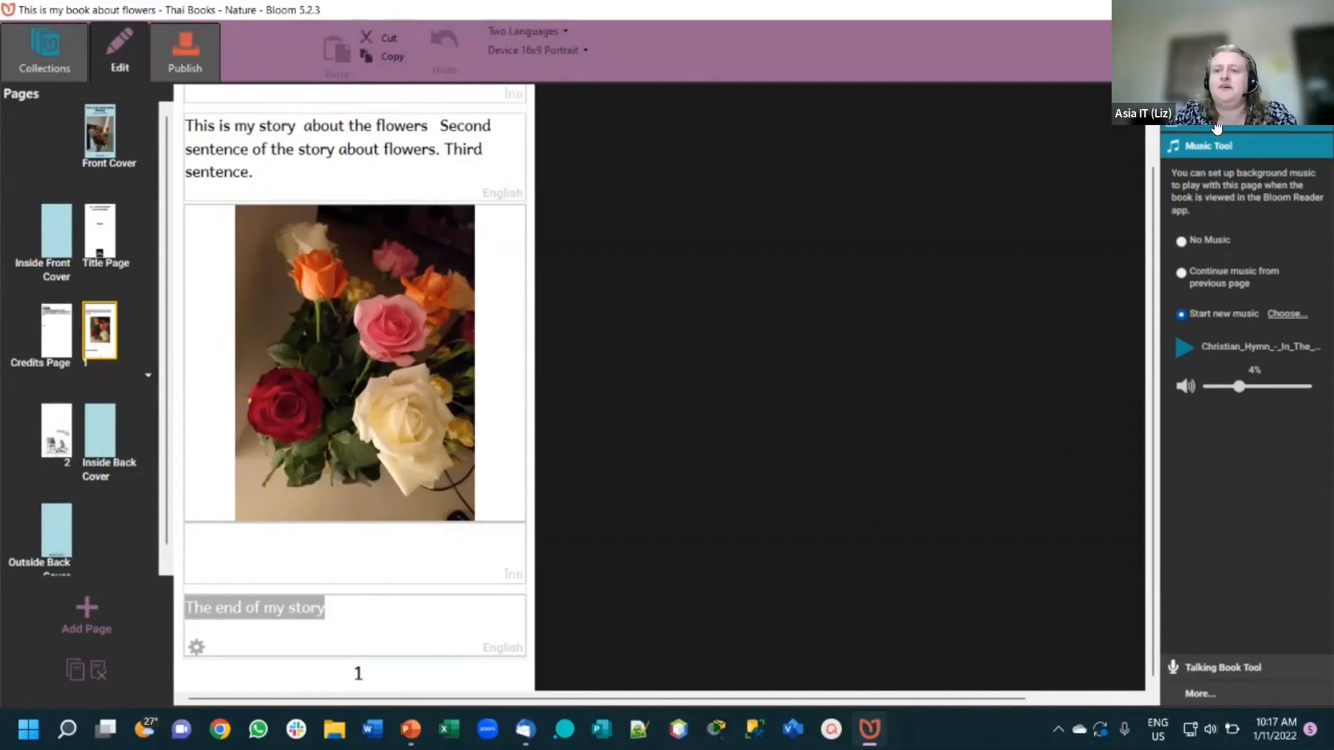
left_click(1213, 147)
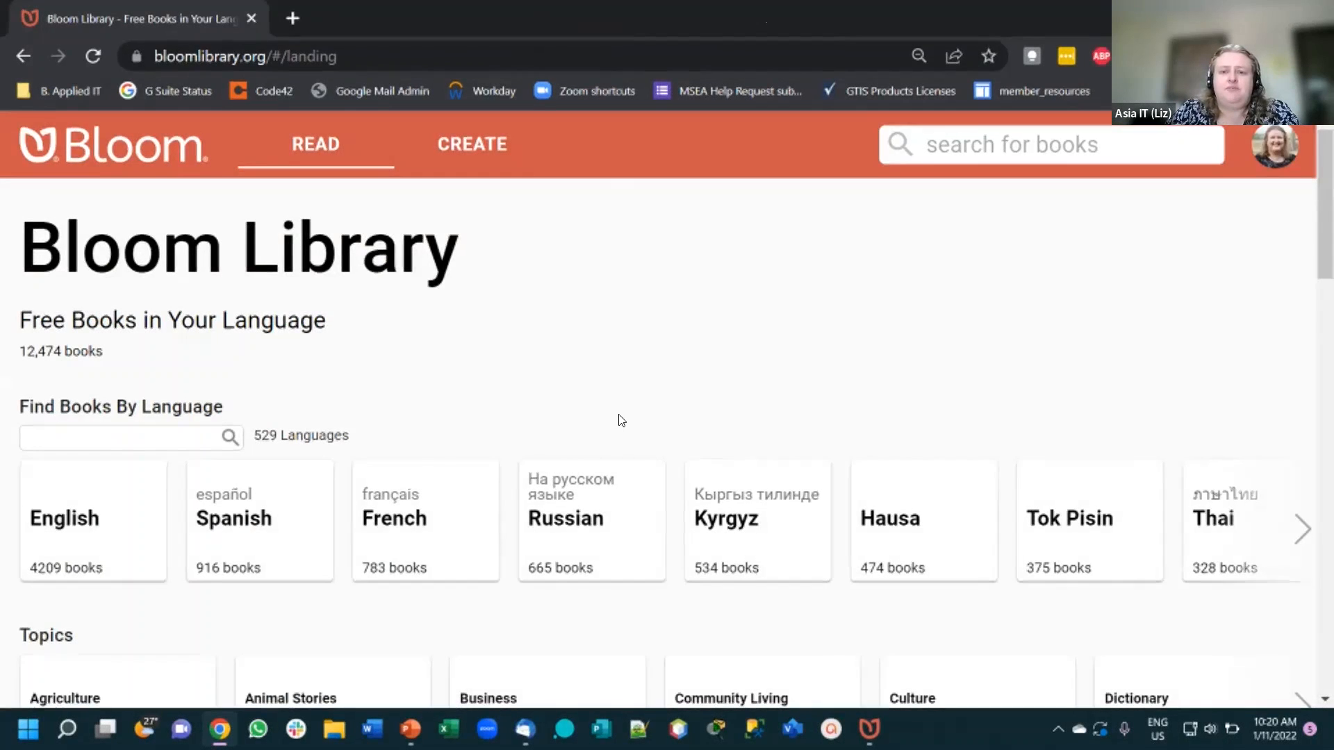
- Examine the topics, special interests, book features and publishers on the Bloom Library home page in the browser
scroll(616, 428, "down", 3)
scroll(616, 421, "down", 2)
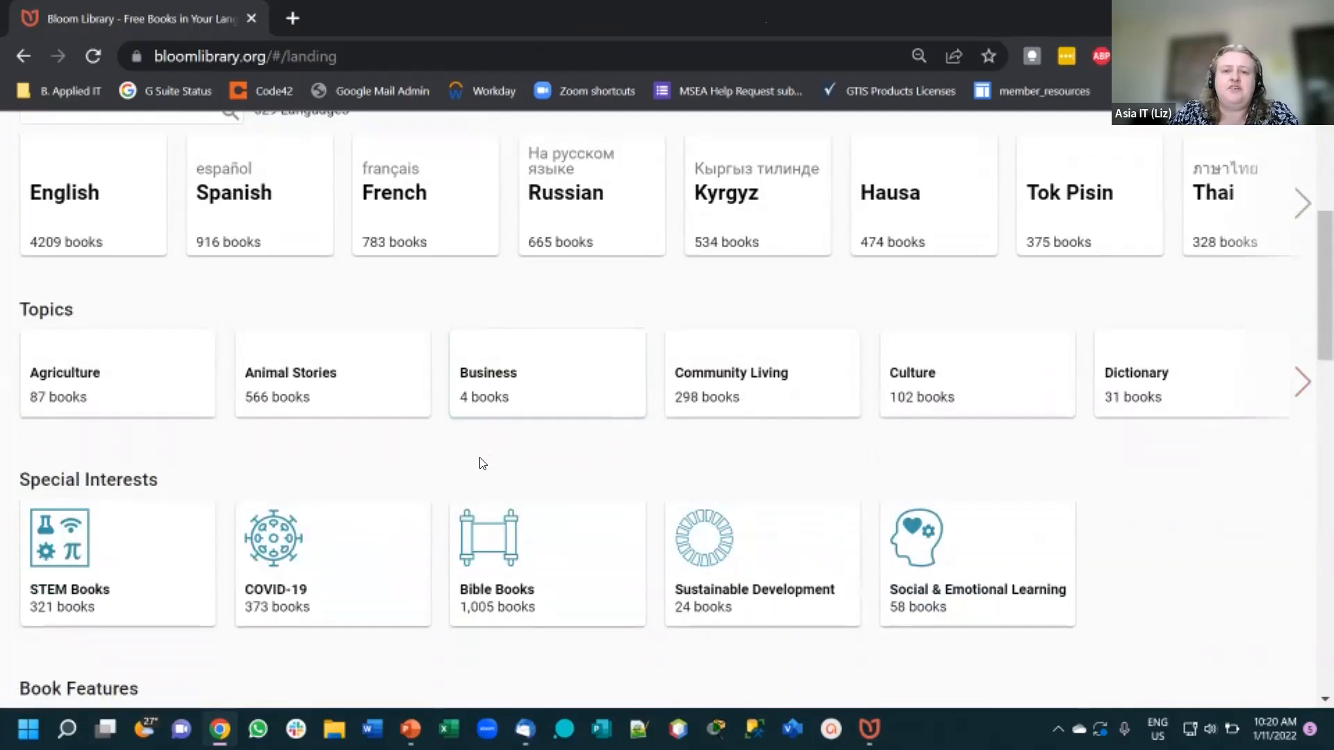
scroll(498, 444, "down", 3)
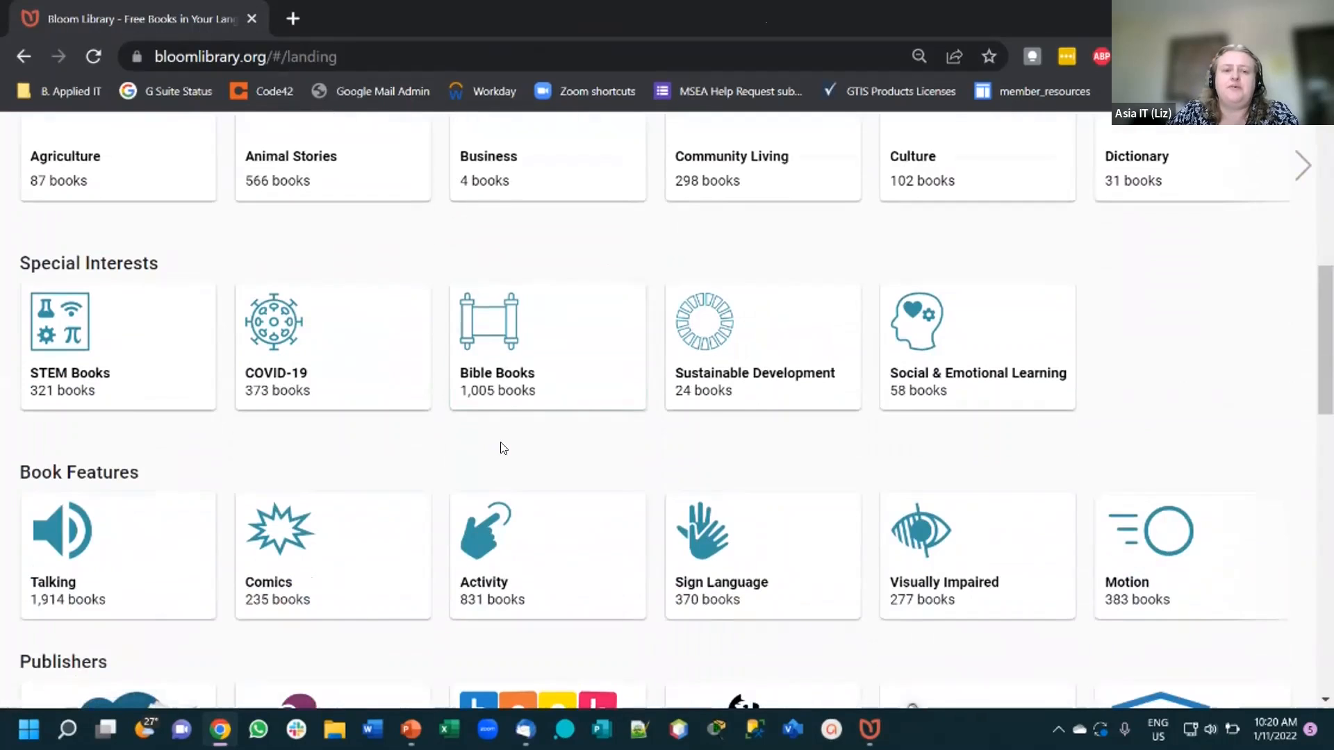
scroll(506, 442, "down", 3)
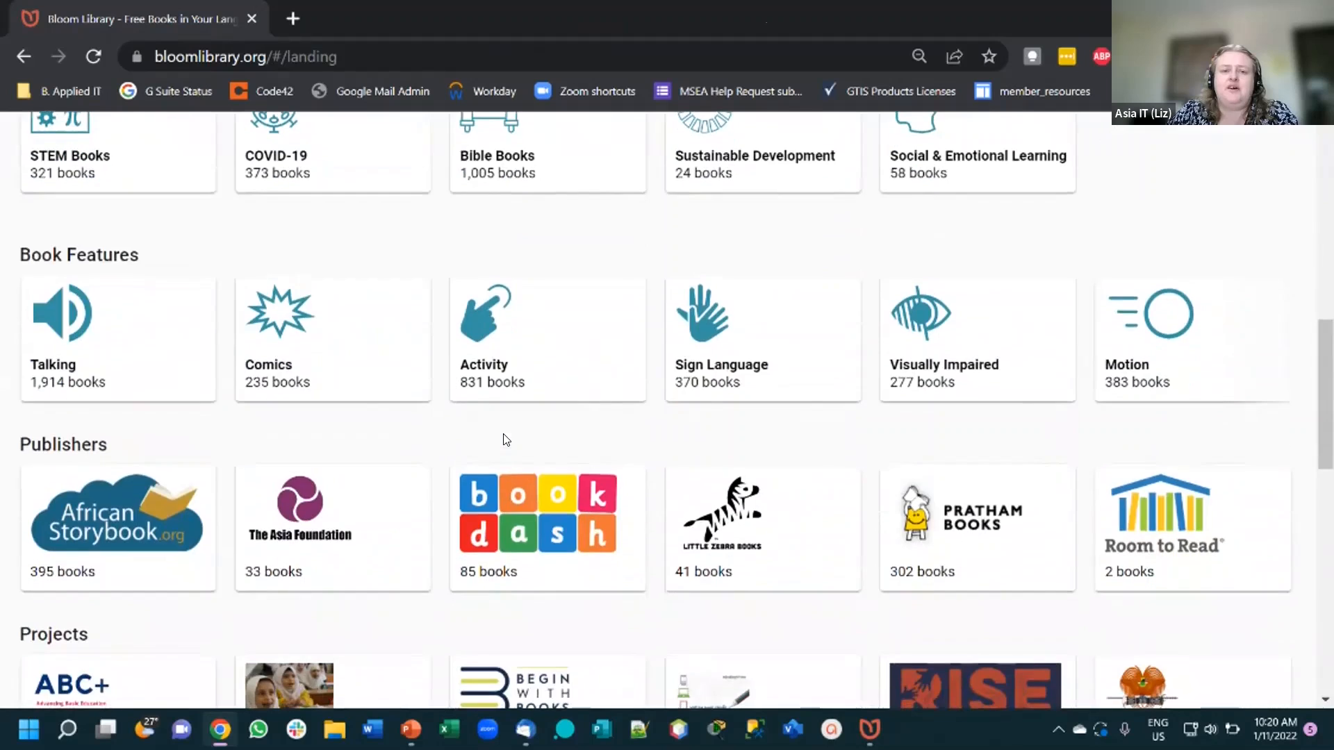
scroll(506, 442, "up", 3)
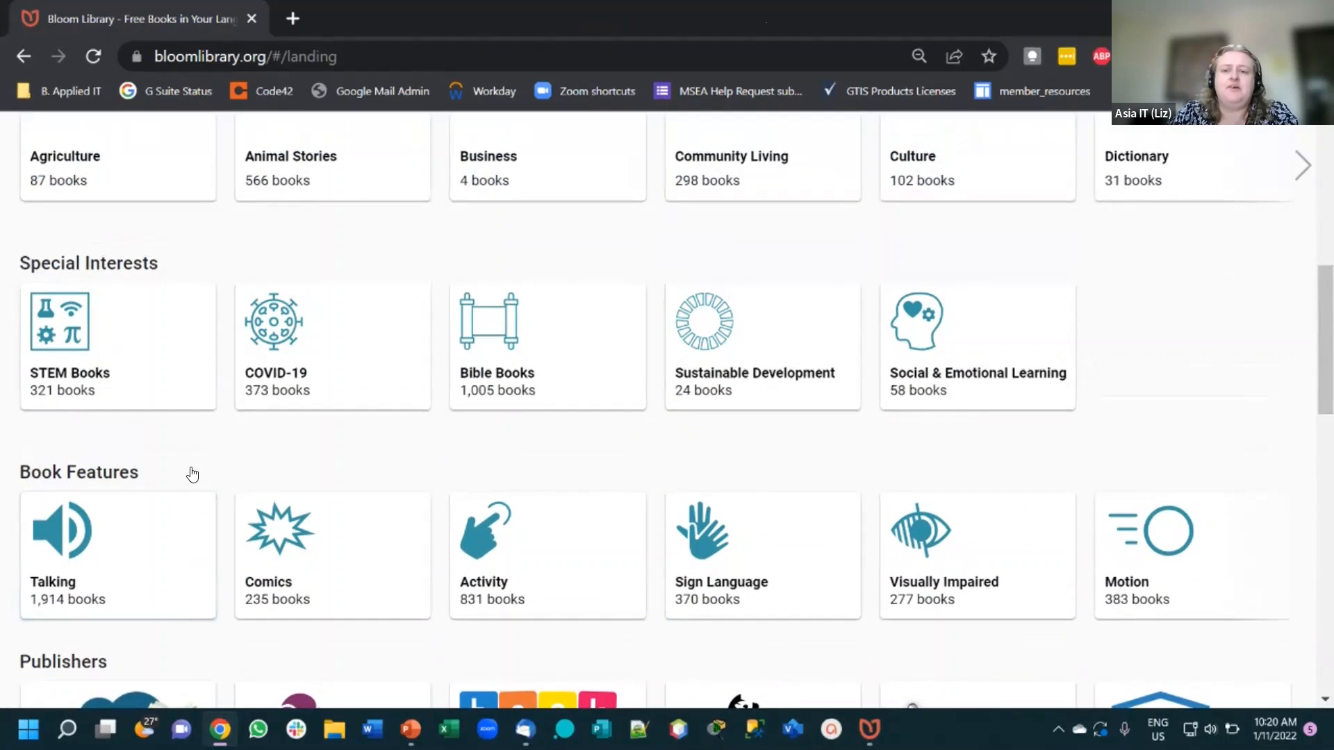
scroll(191, 470, "up", 3)
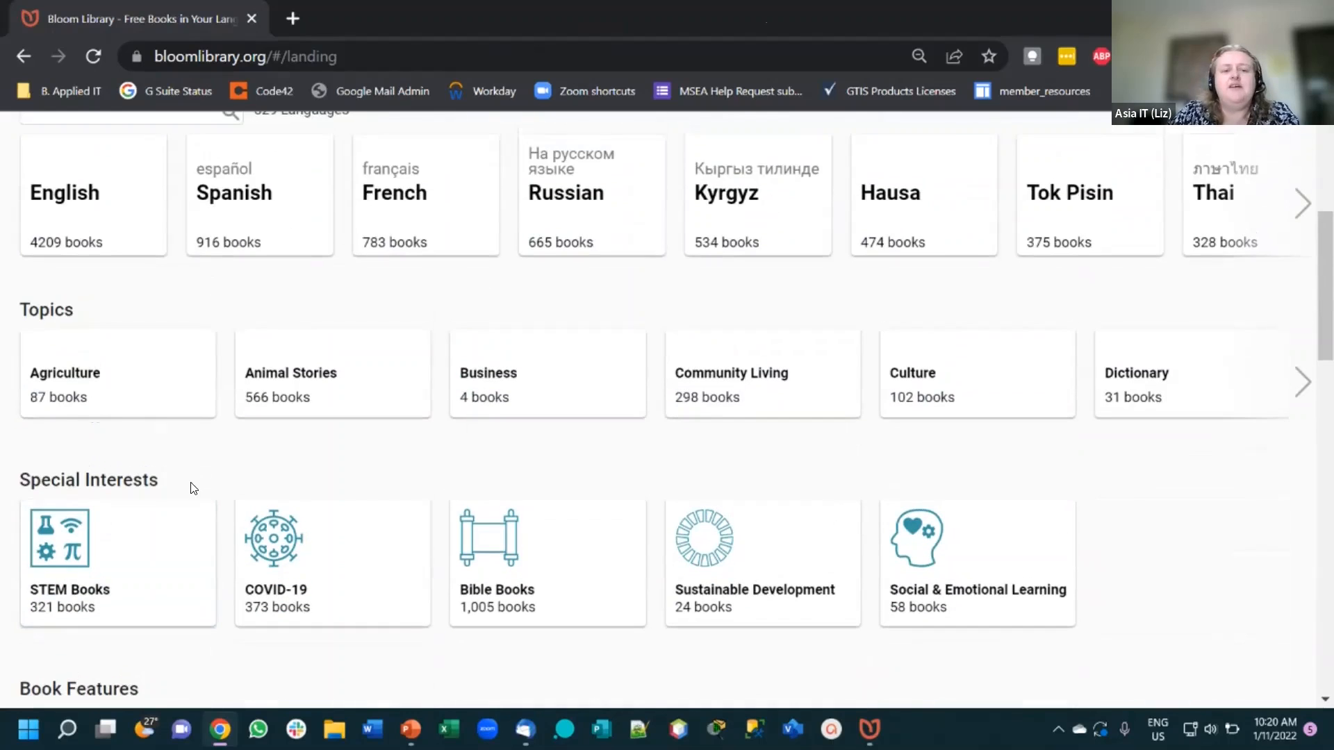
scroll(215, 635, "down", 2)
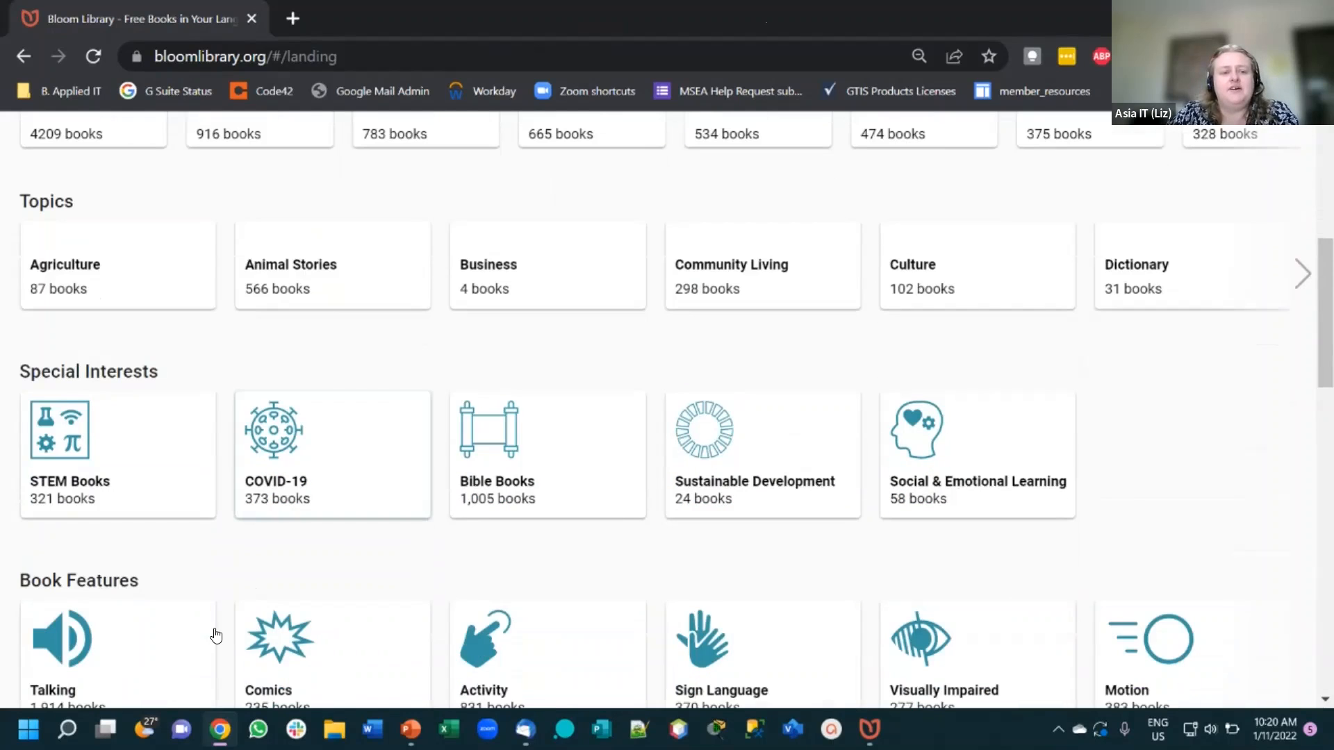
scroll(211, 608, "down", 2)
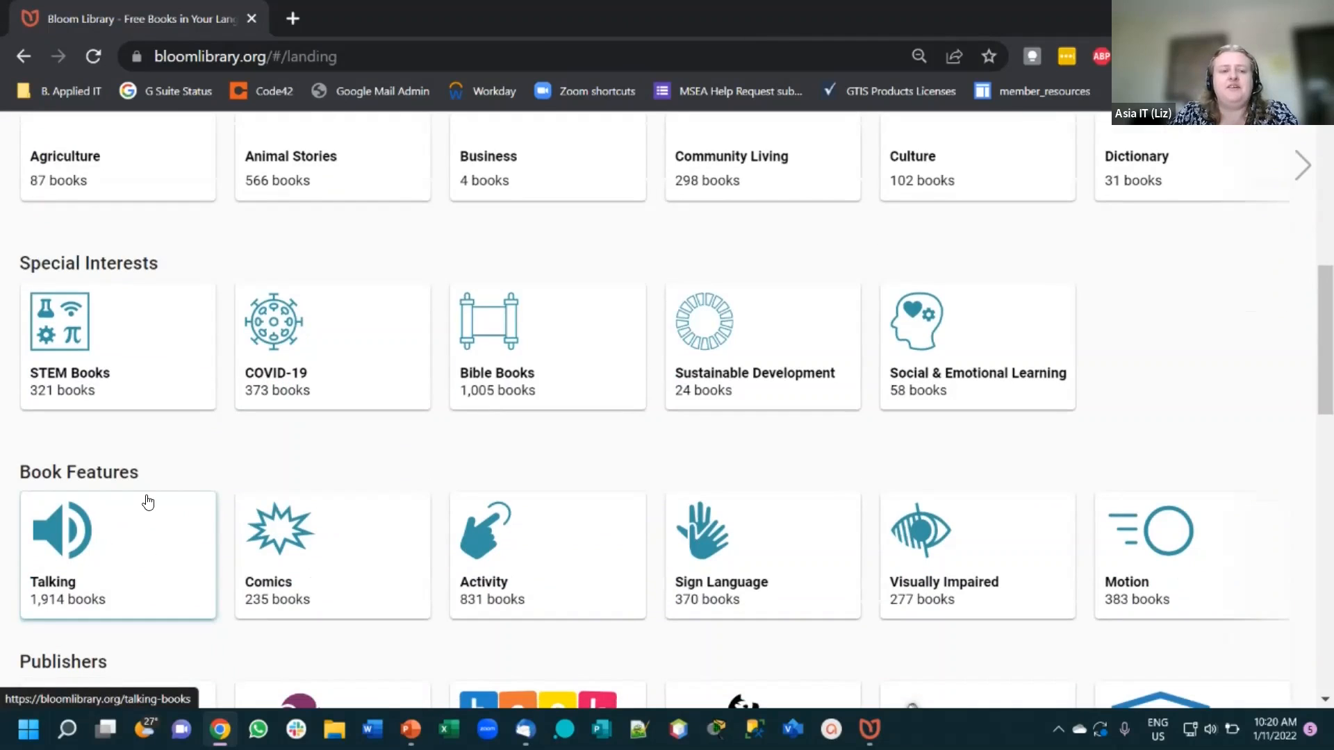
scroll(179, 481, "up", 8)
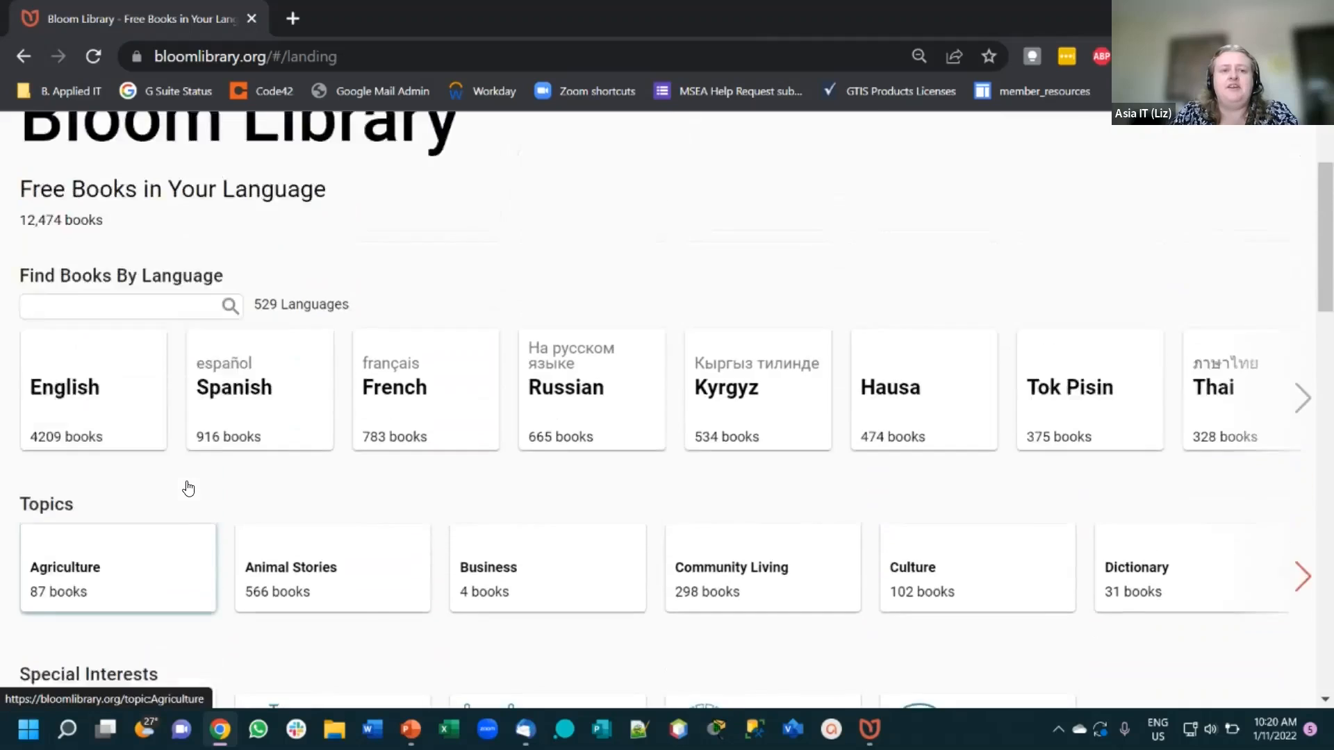
scroll(189, 486, "down", 10)
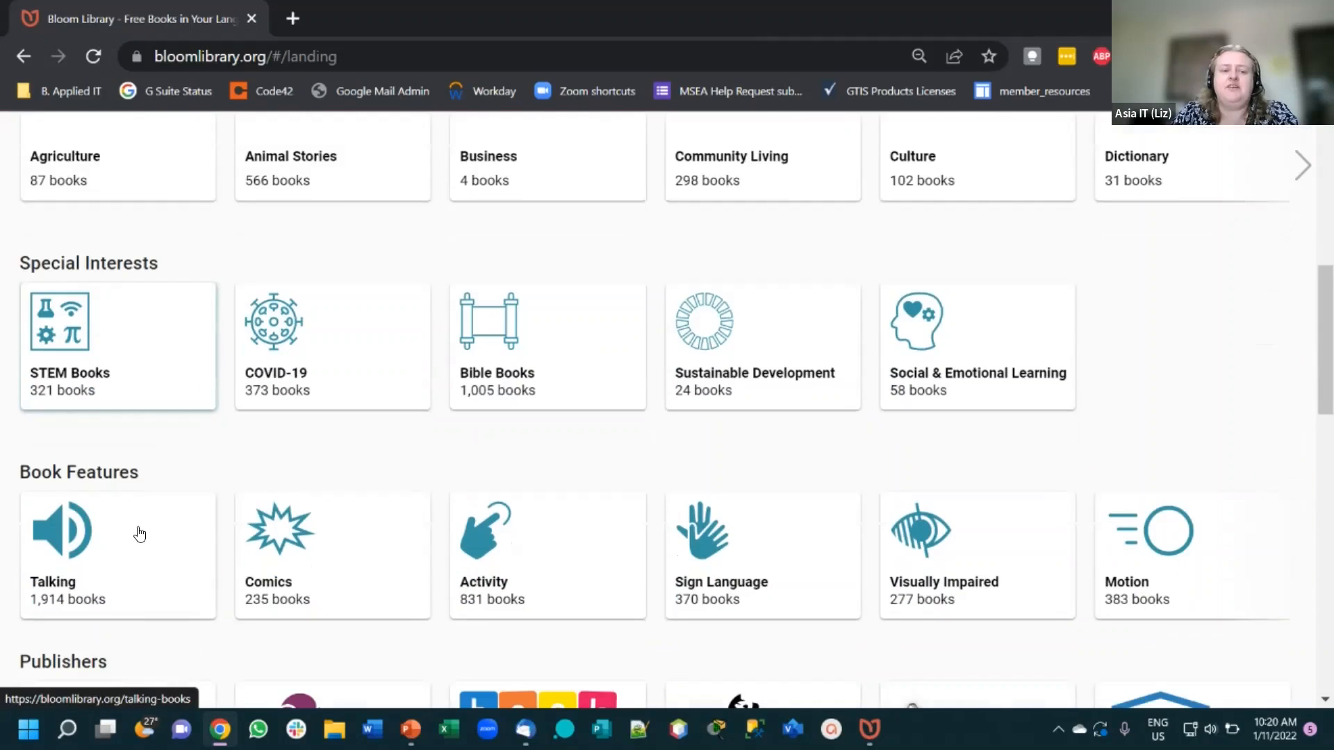
- Open the Talking books collection and look through its language sections as far as the end of the Bisu books
left_click(68, 537)
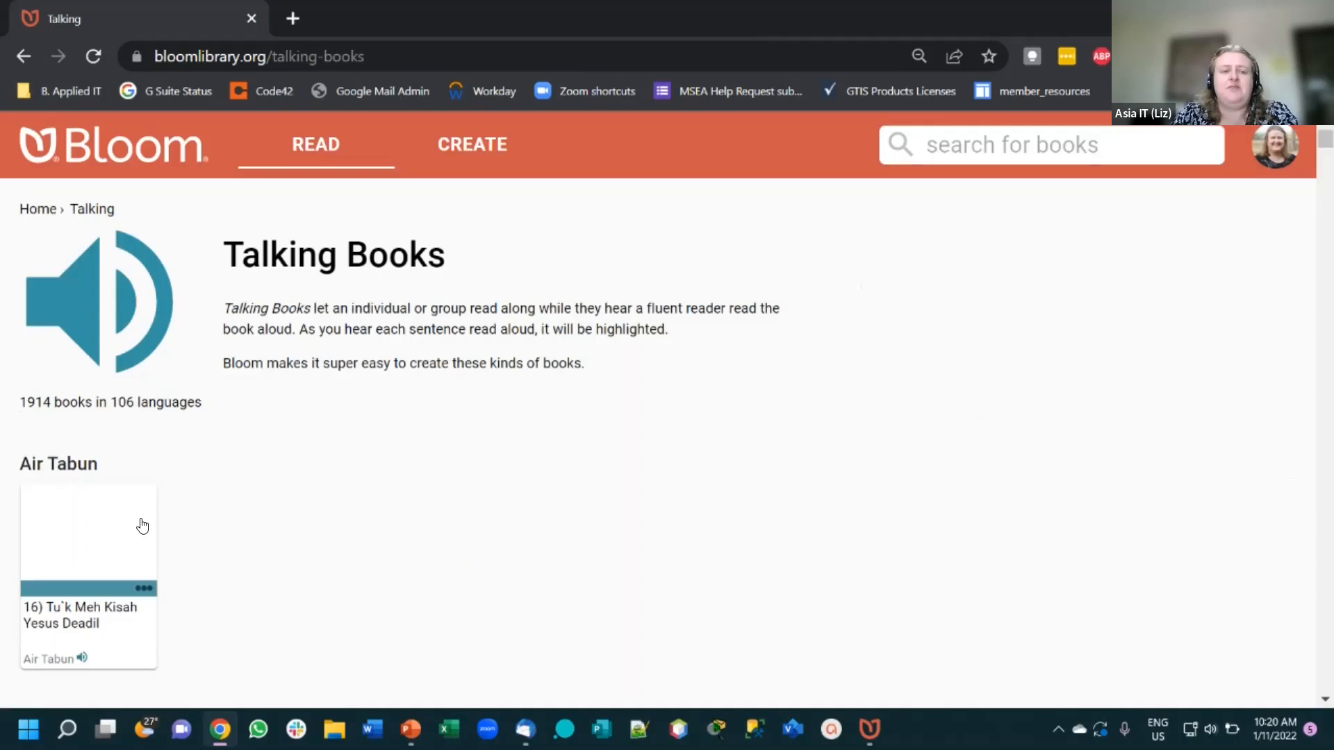
scroll(142, 526, "down", 10)
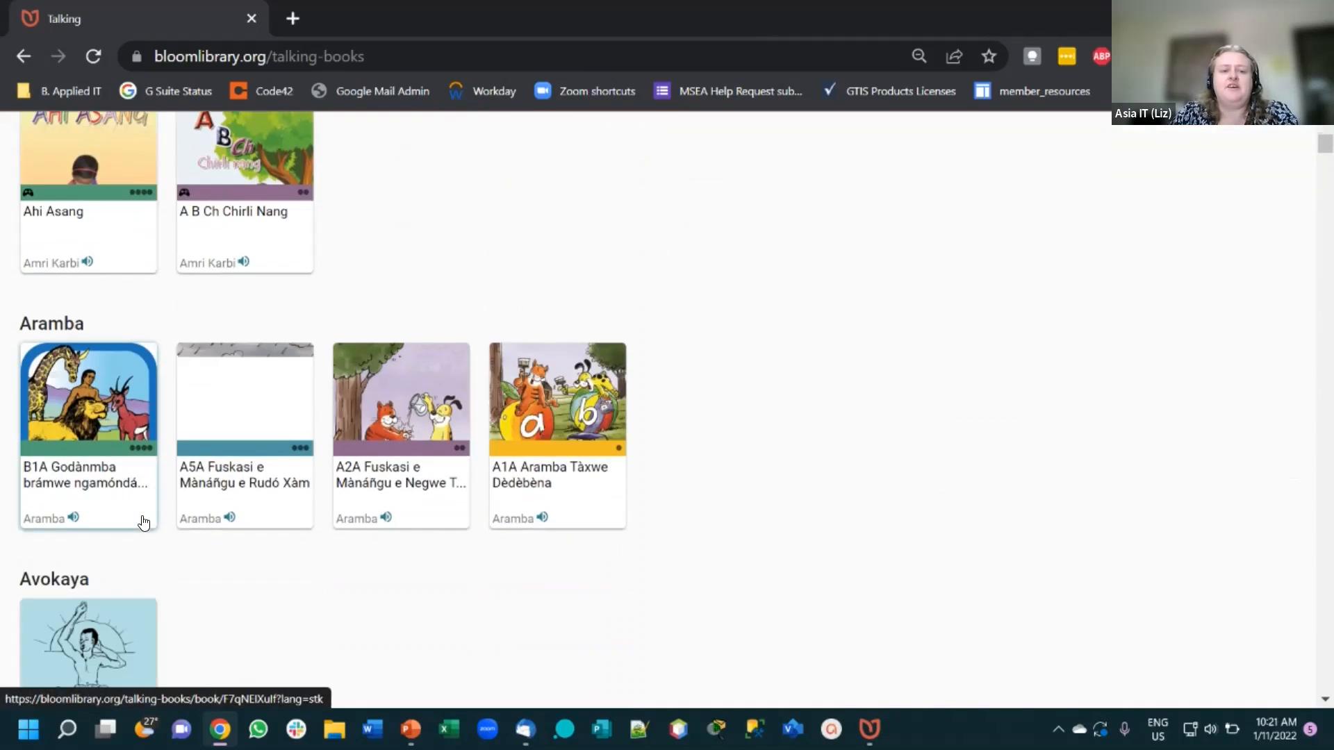
scroll(142, 526, "down", 7)
scroll(141, 520, "down", 3)
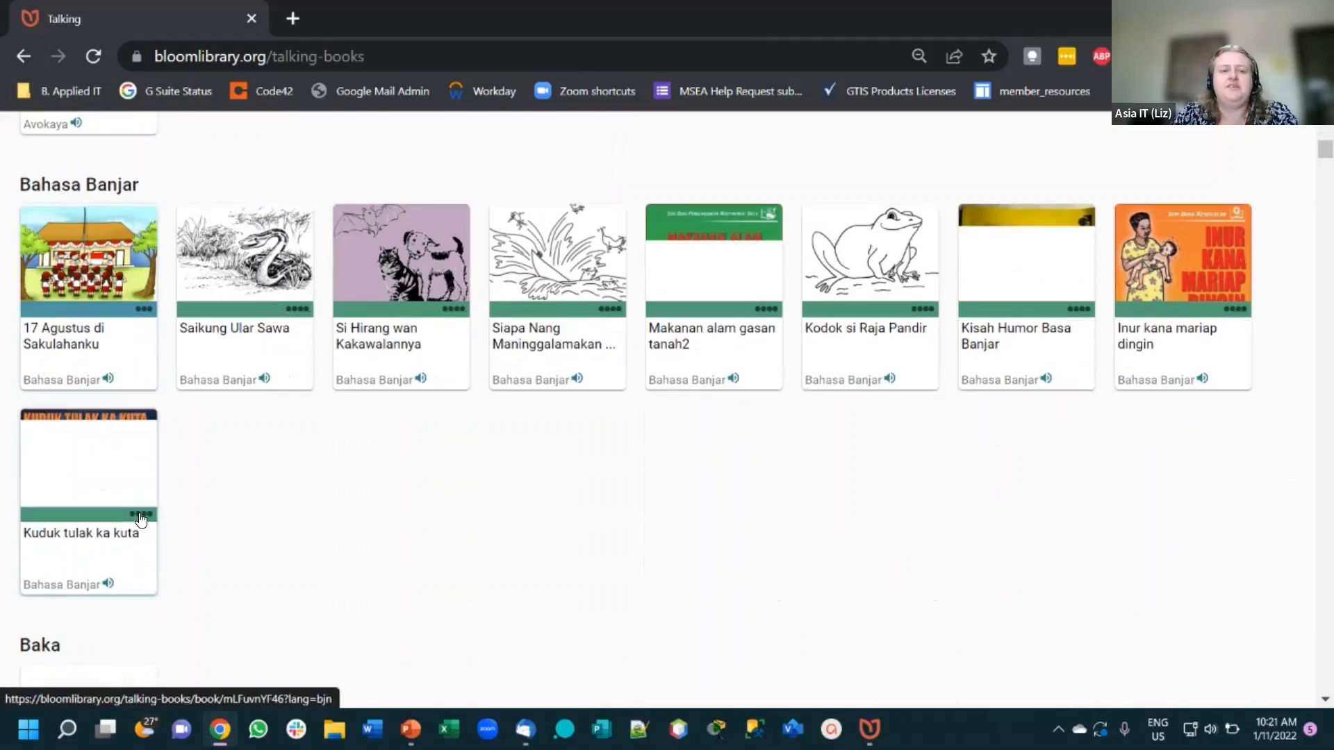
scroll(141, 519, "down", 15)
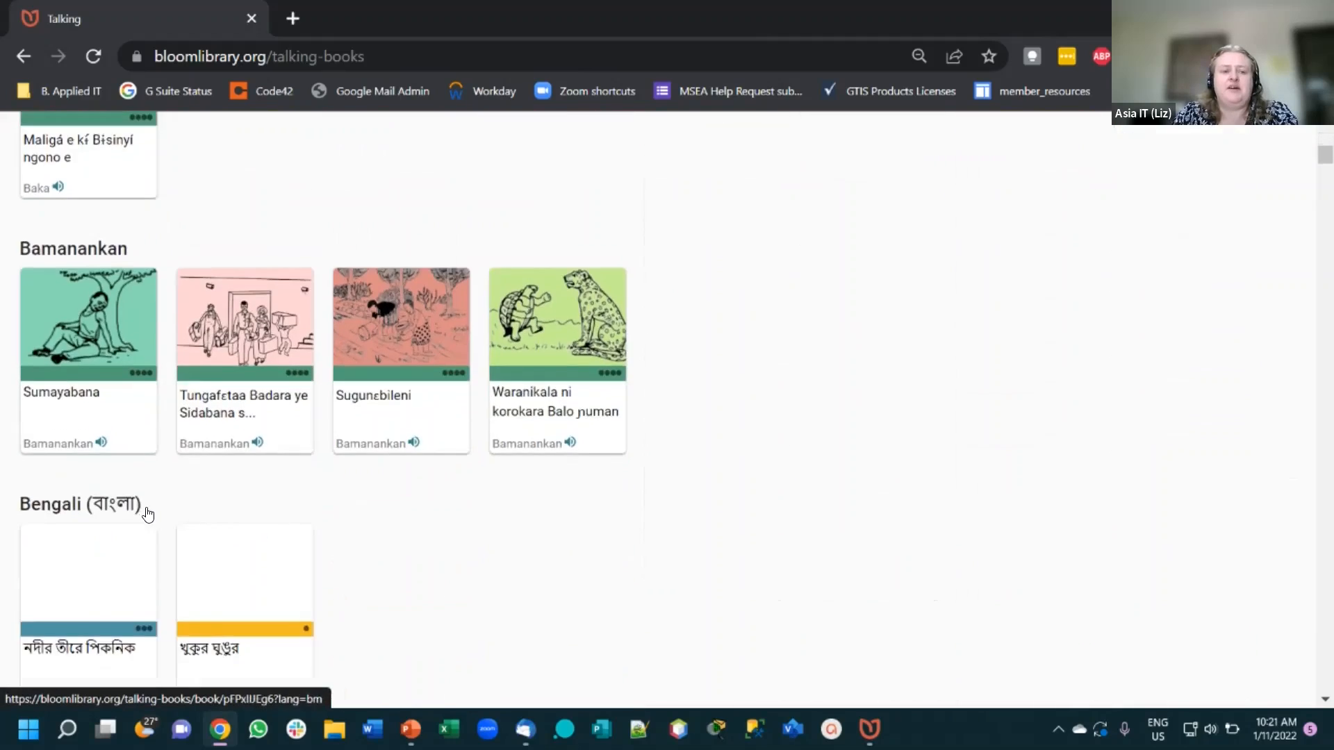
scroll(148, 514, "down", 8)
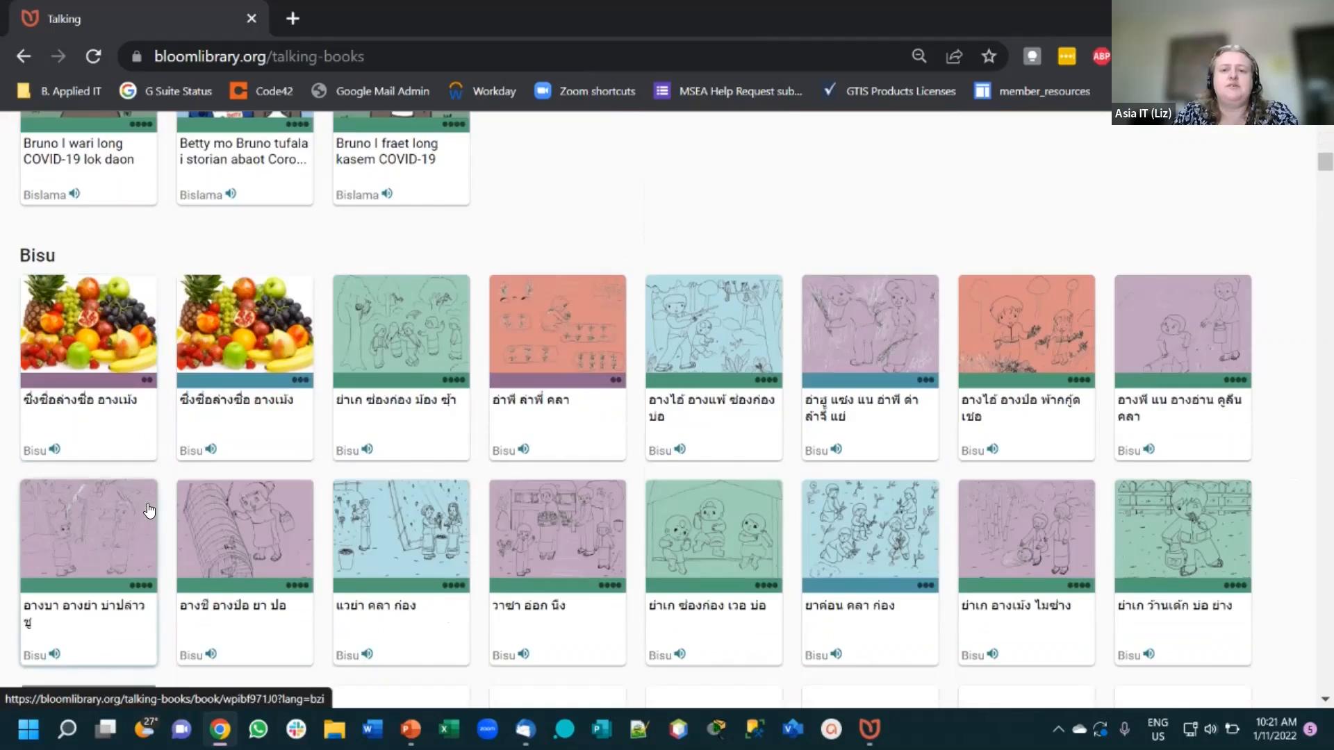
scroll(148, 511, "down", 12)
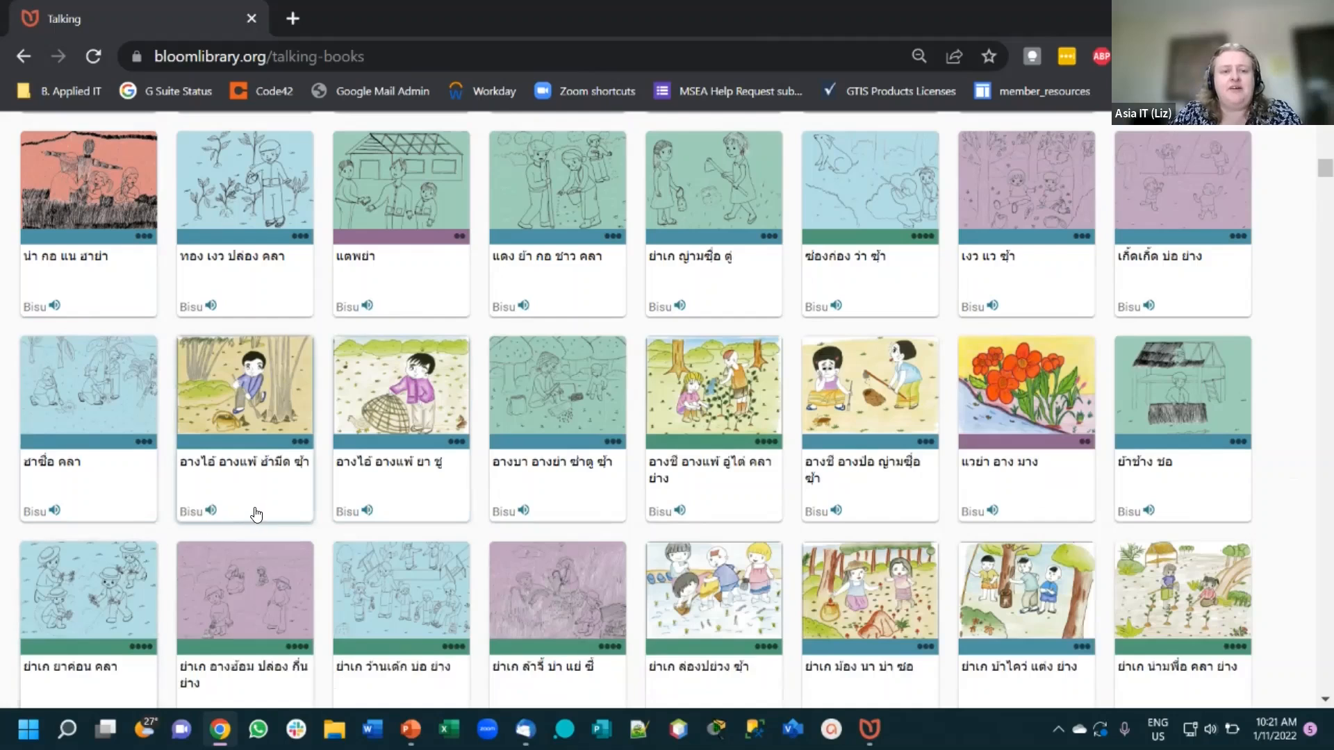
scroll(254, 509, "down", 3)
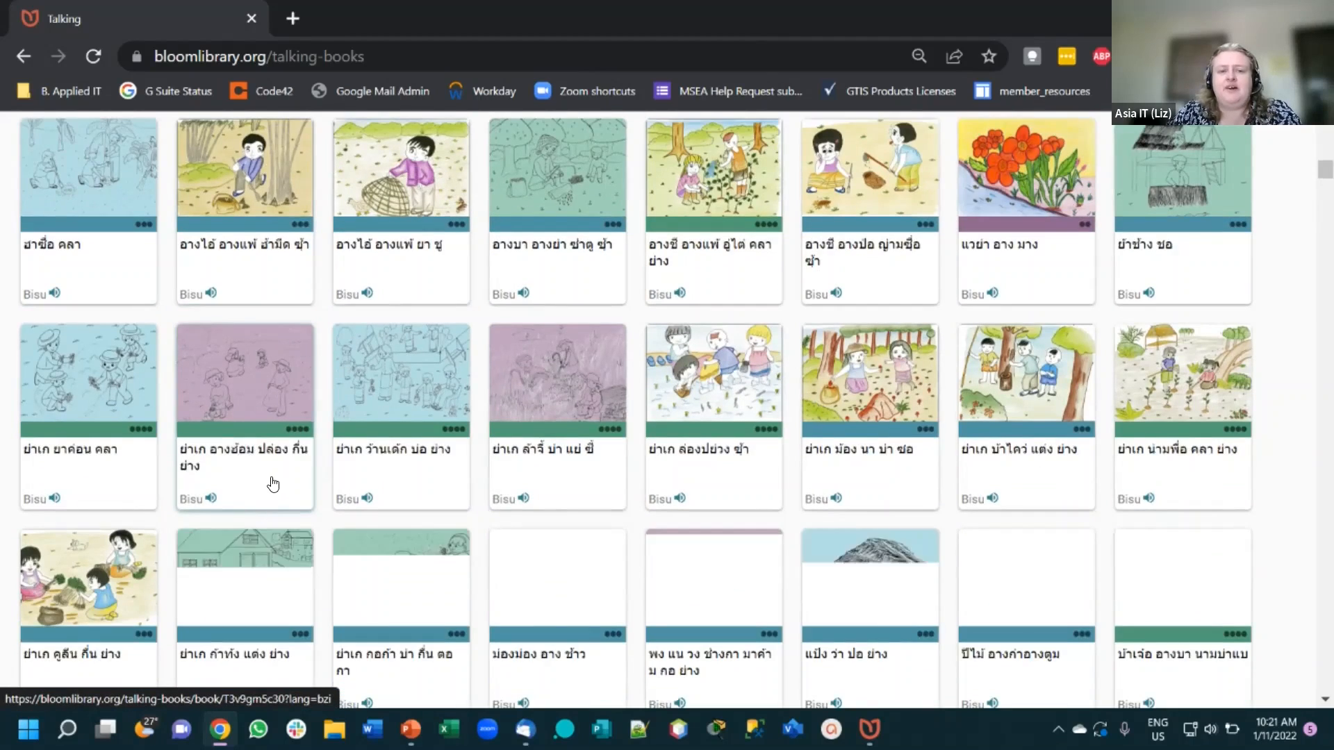
scroll(273, 465, "down", 3)
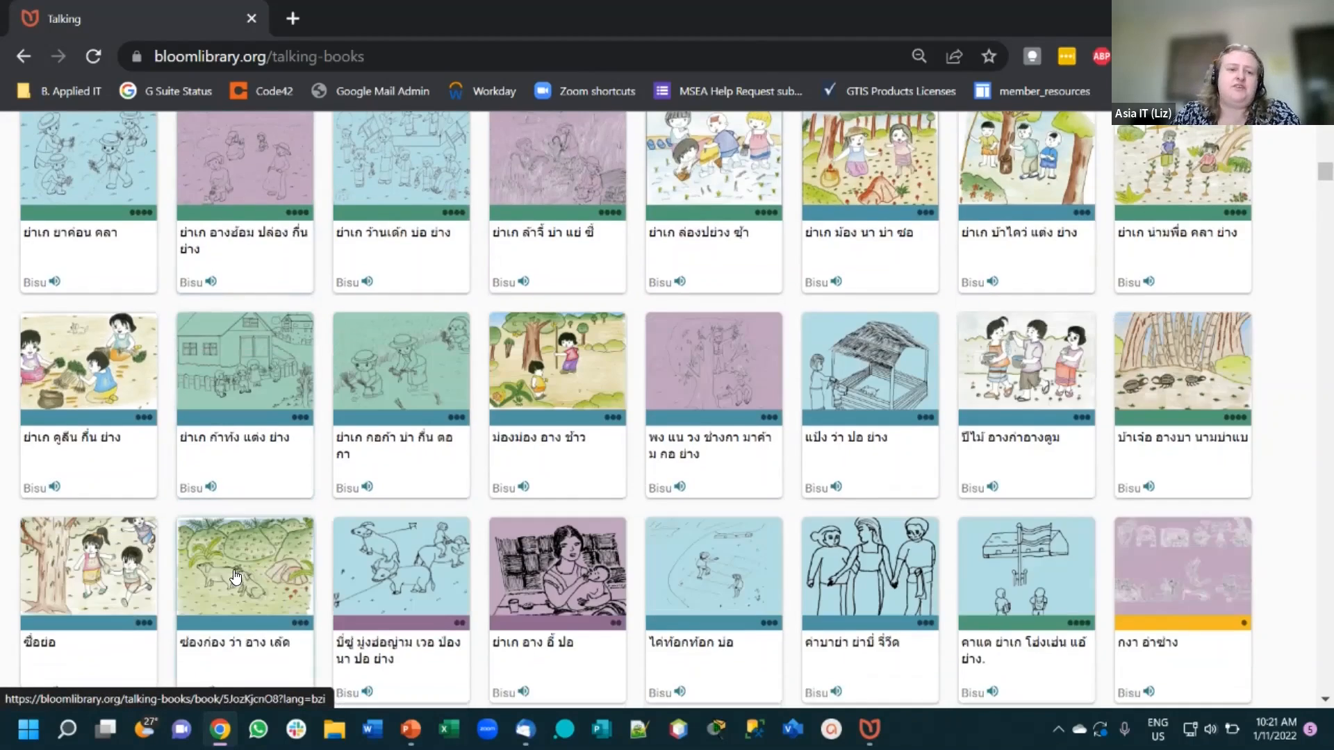
scroll(254, 569, "down", 3)
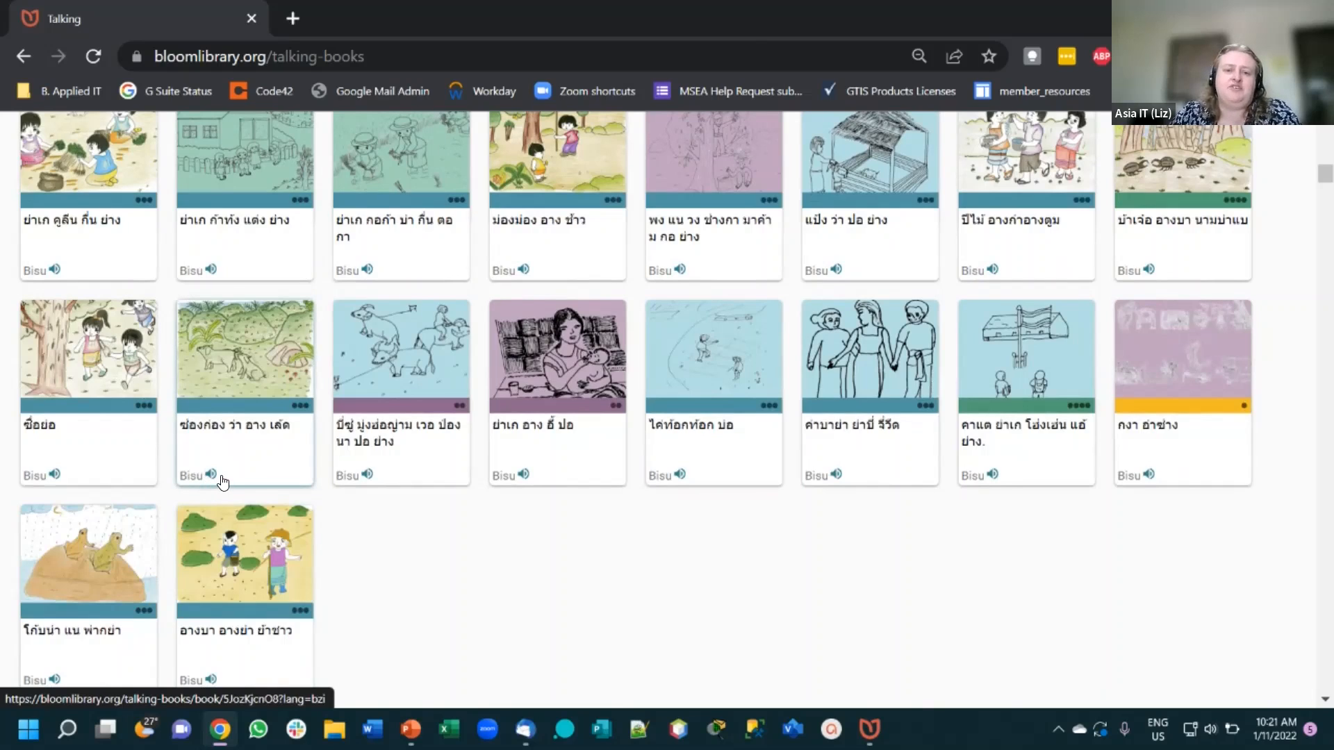
- Look through the Talking books in the language sections after Bisu, including Burmese and Cebuano, down to Daai Chin
scroll(222, 481, "down", 10)
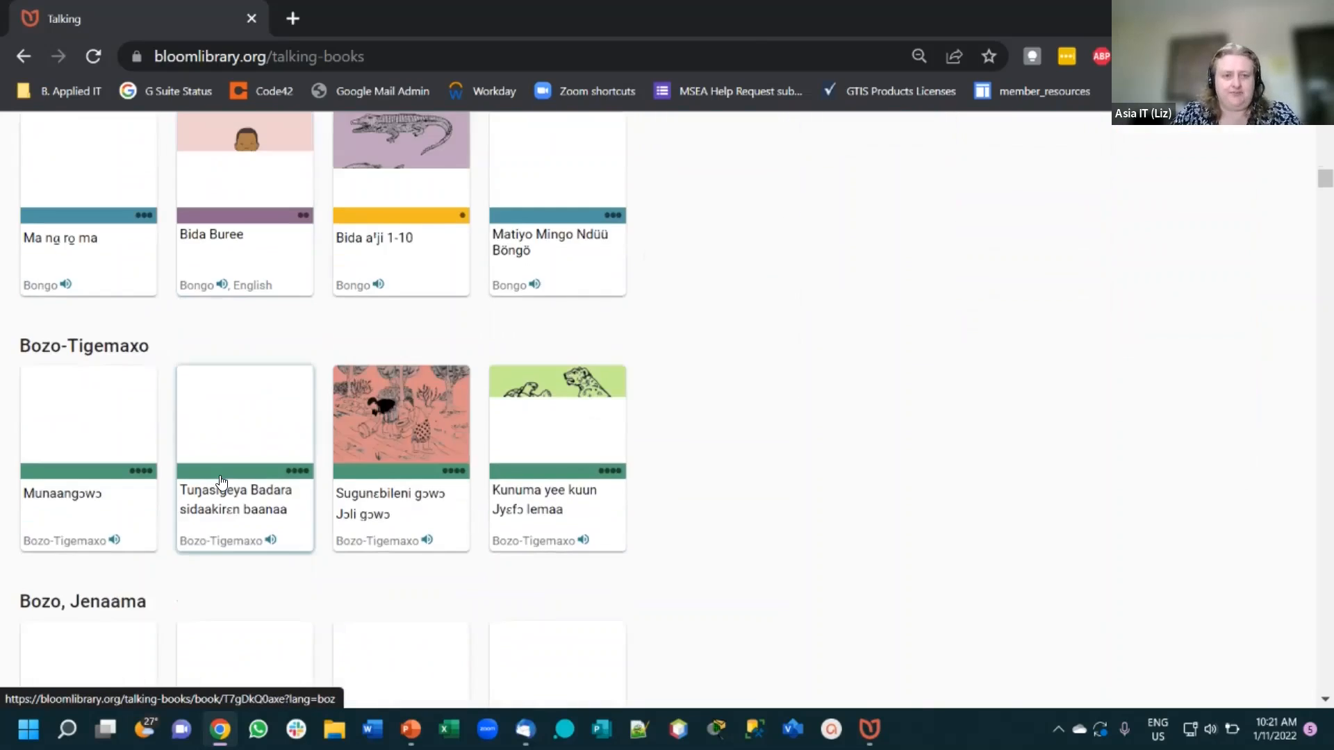
scroll(223, 482, "down", 8)
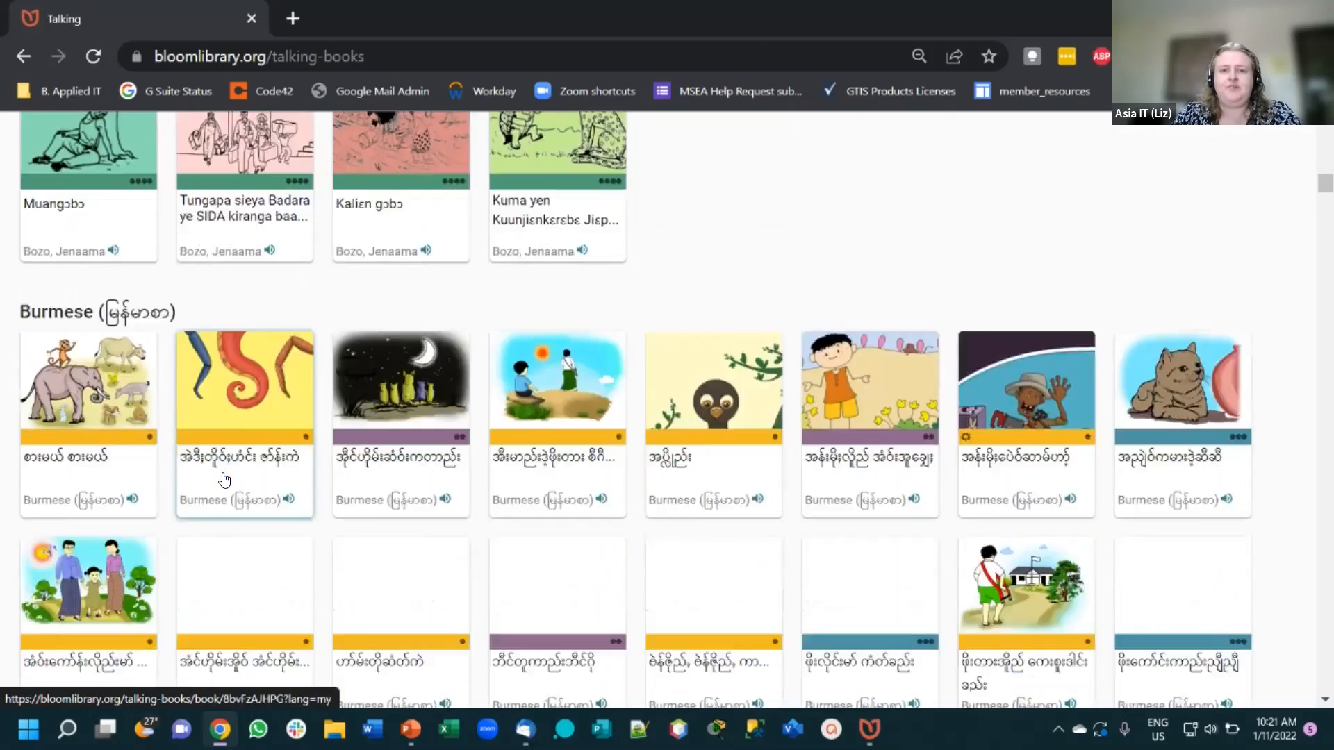
scroll(224, 480, "down", 12)
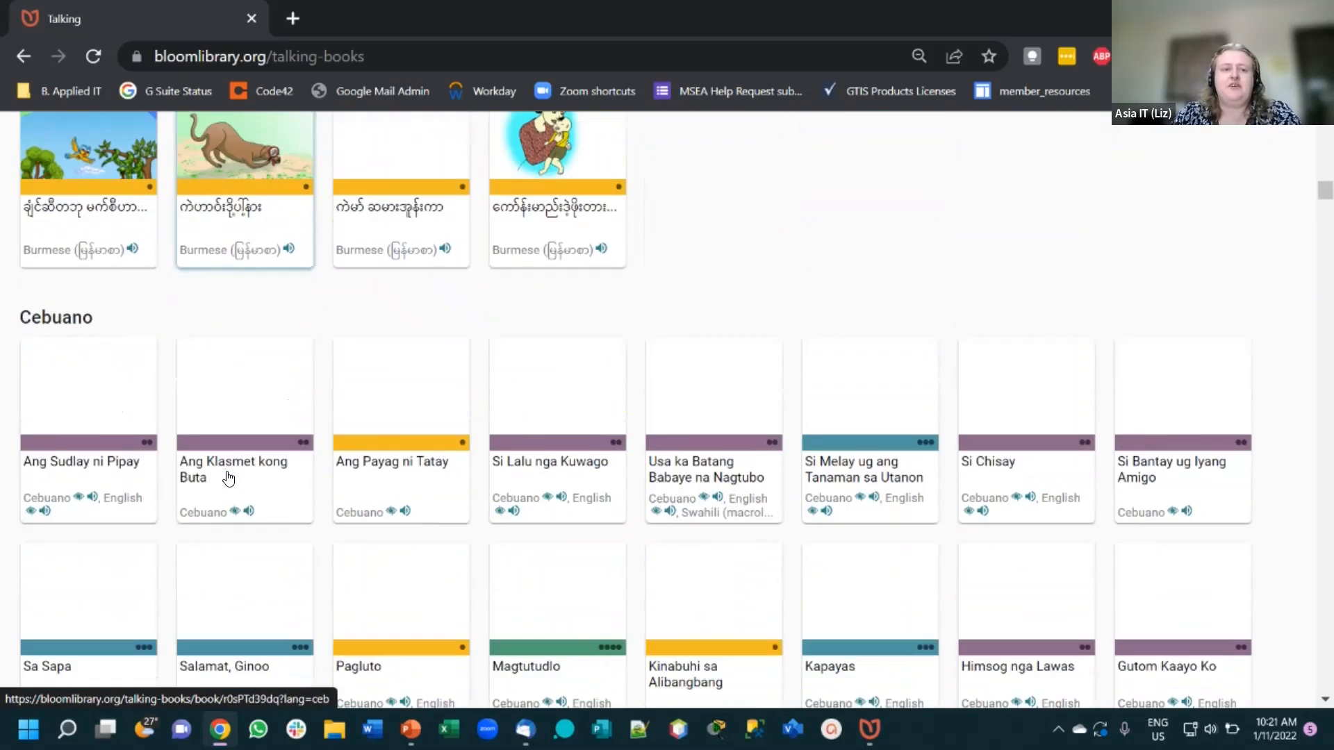
scroll(228, 478, "down", 5)
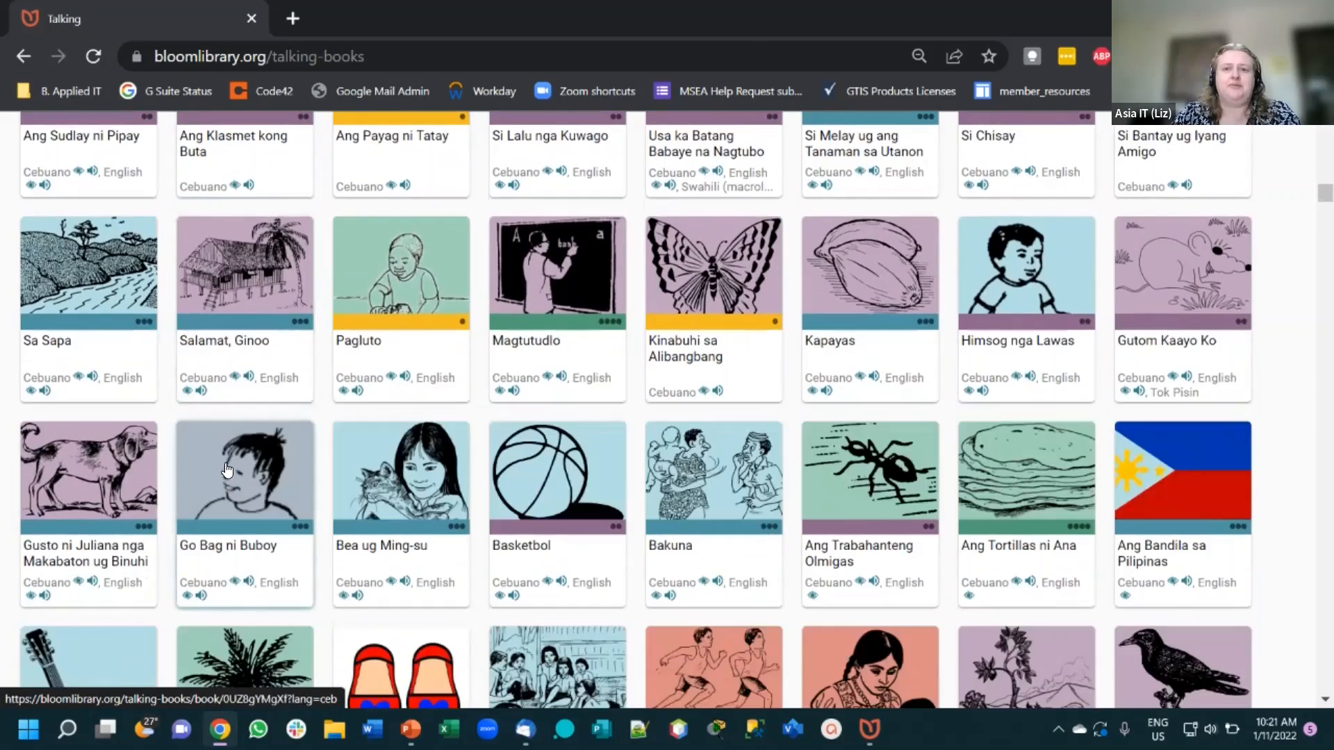
scroll(227, 470, "up", 2)
scroll(236, 466, "up", 2)
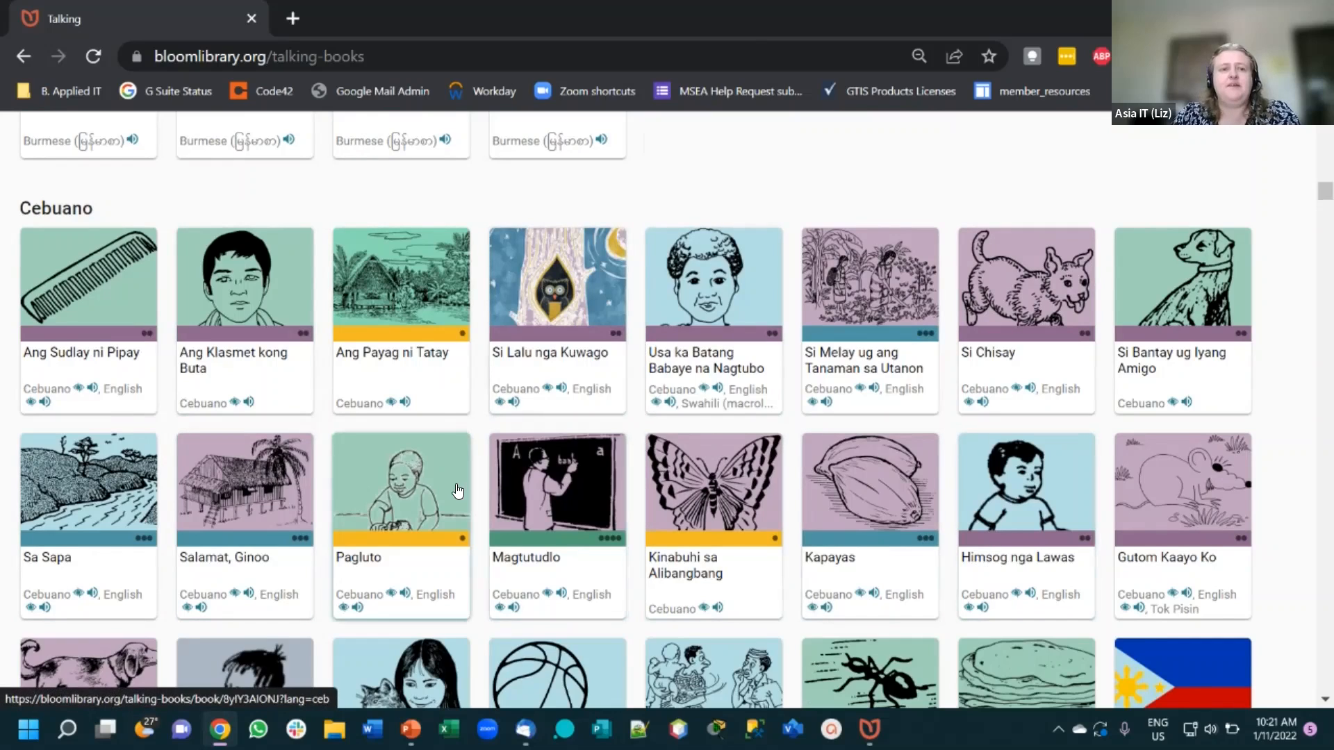
scroll(407, 515, "down", 3)
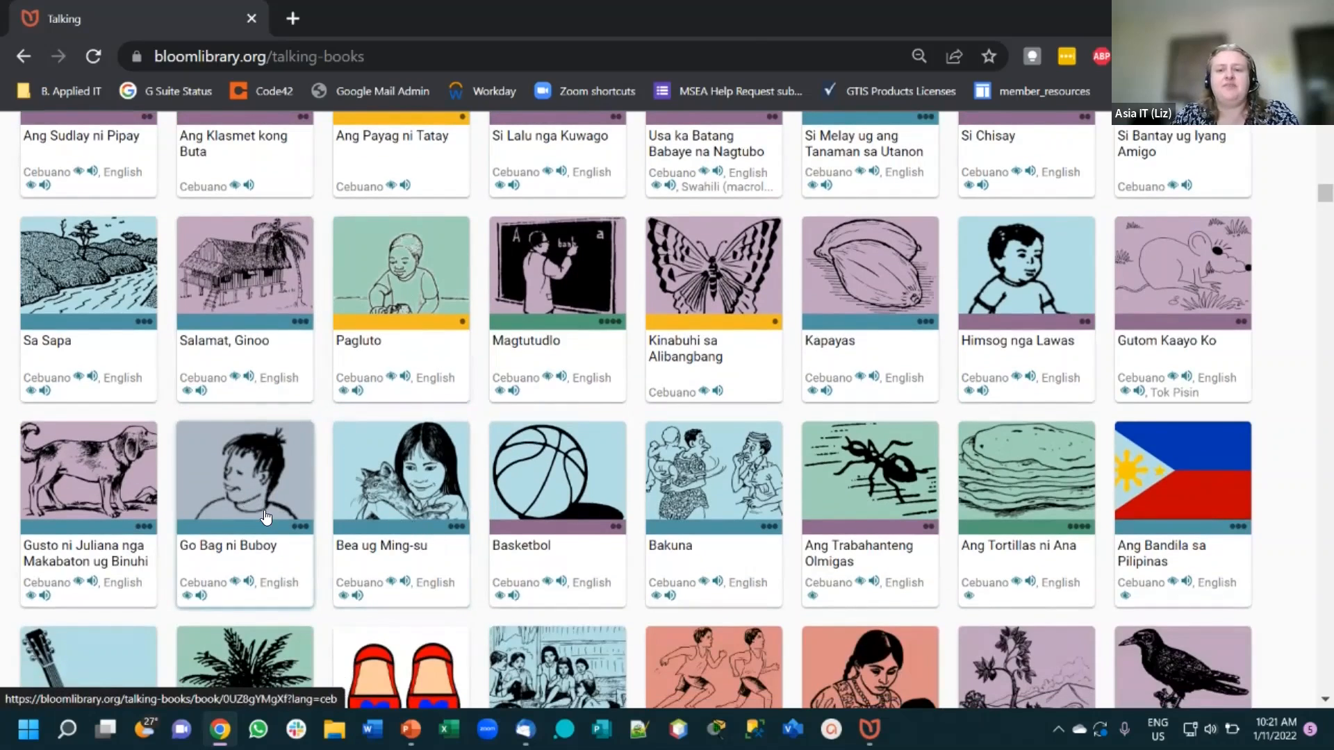
scroll(310, 497, "down", 5)
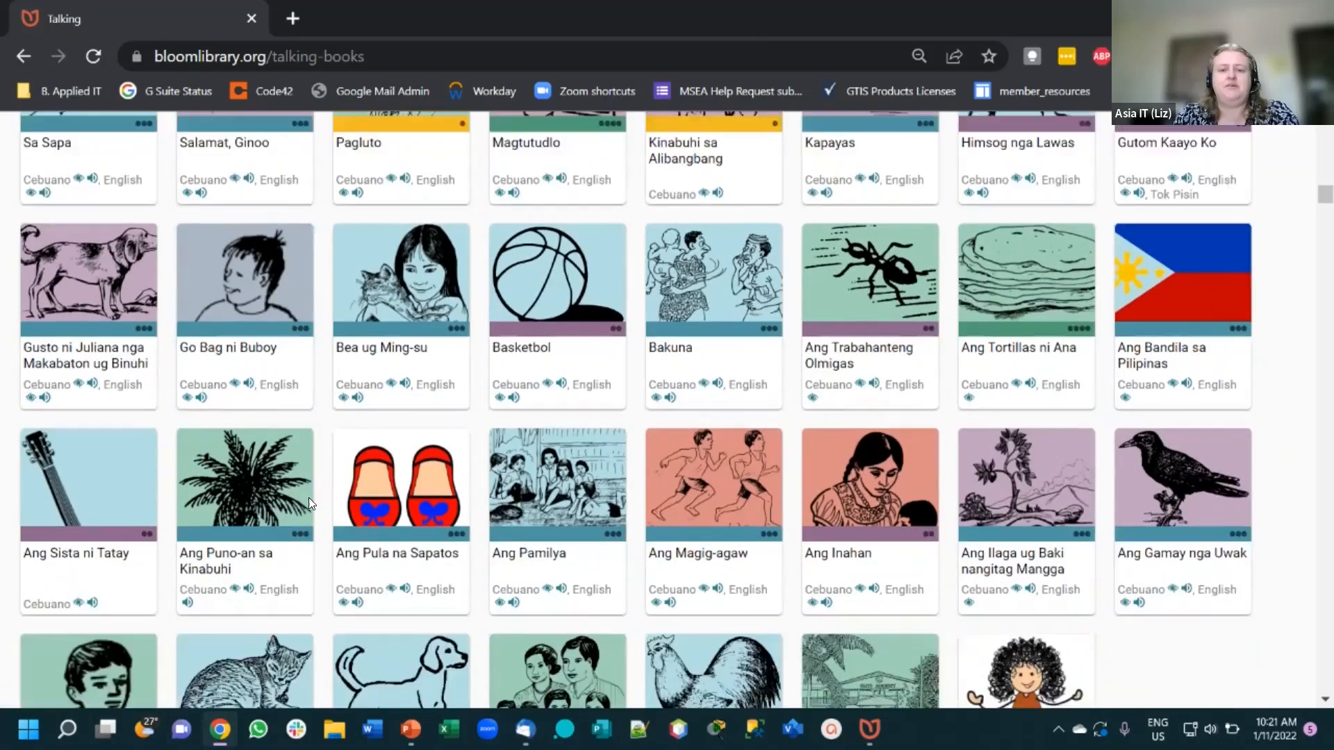
scroll(245, 592, "down", 2)
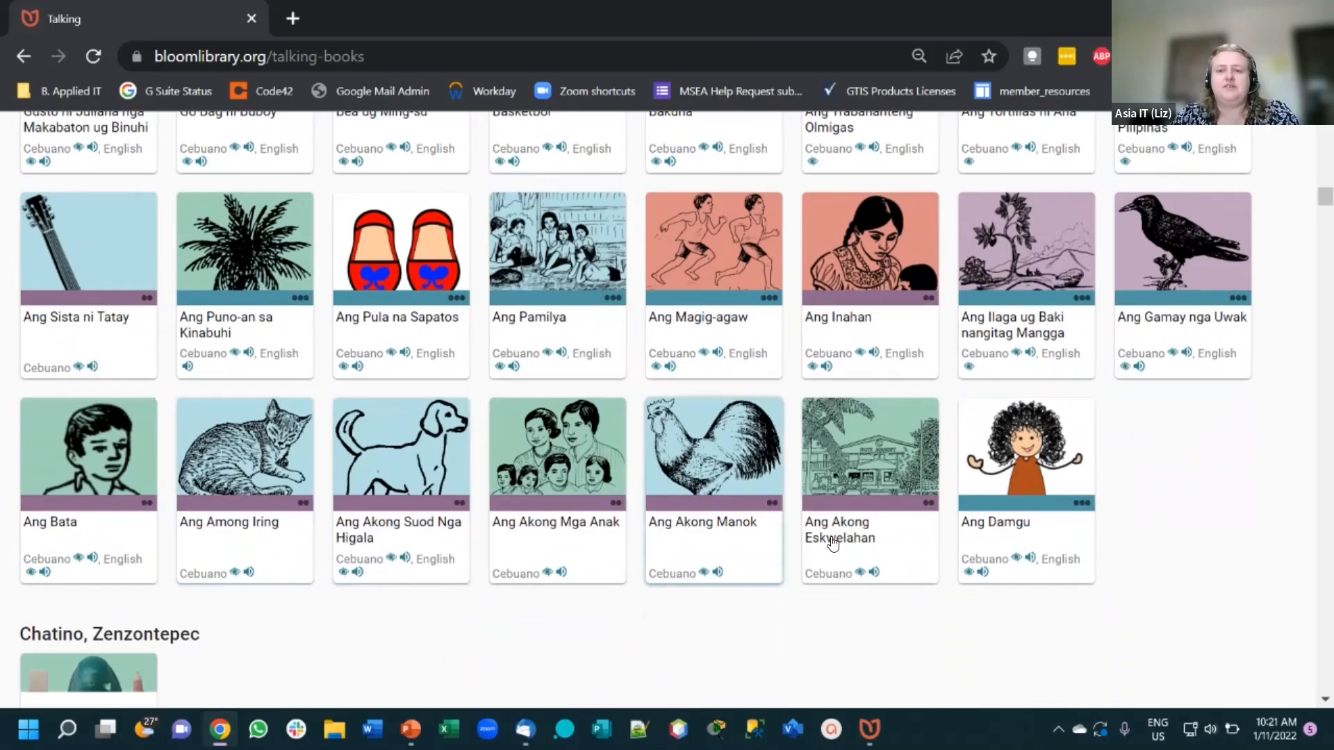
scroll(827, 466, "down", 12)
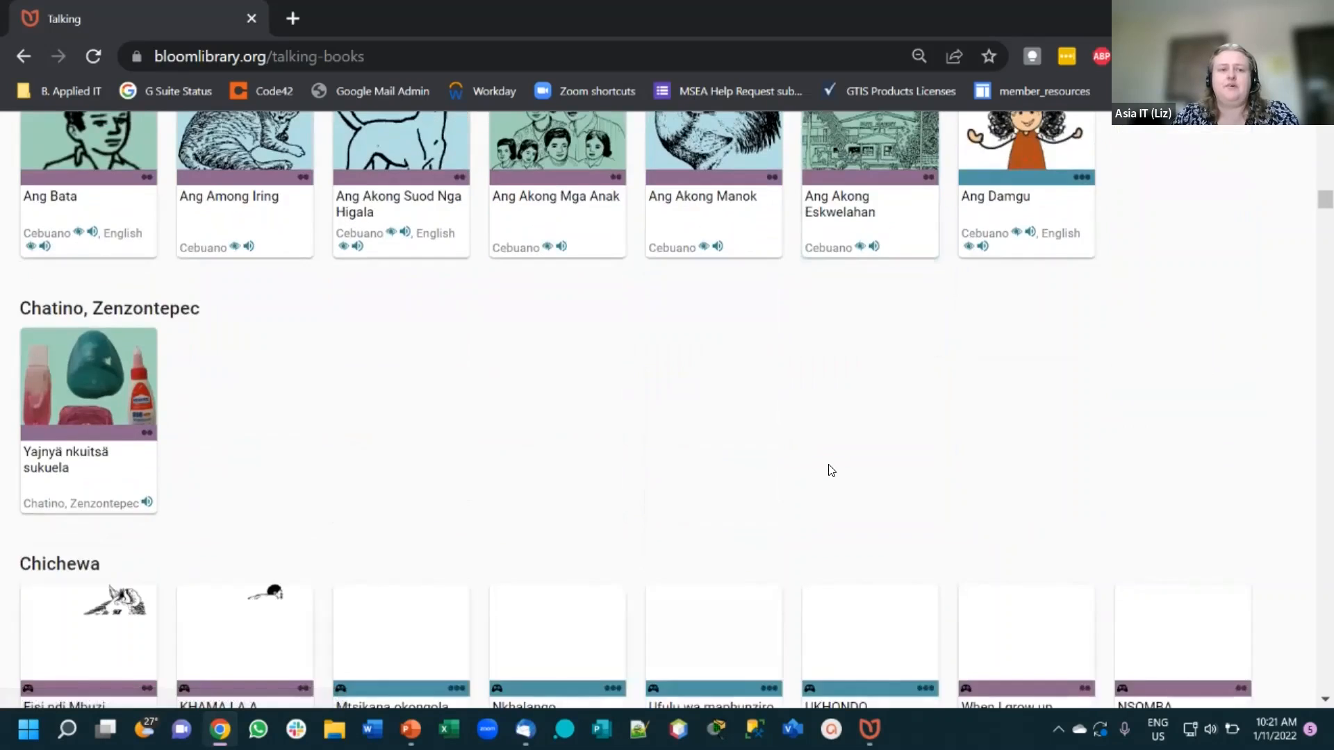
scroll(827, 480, "down", 8)
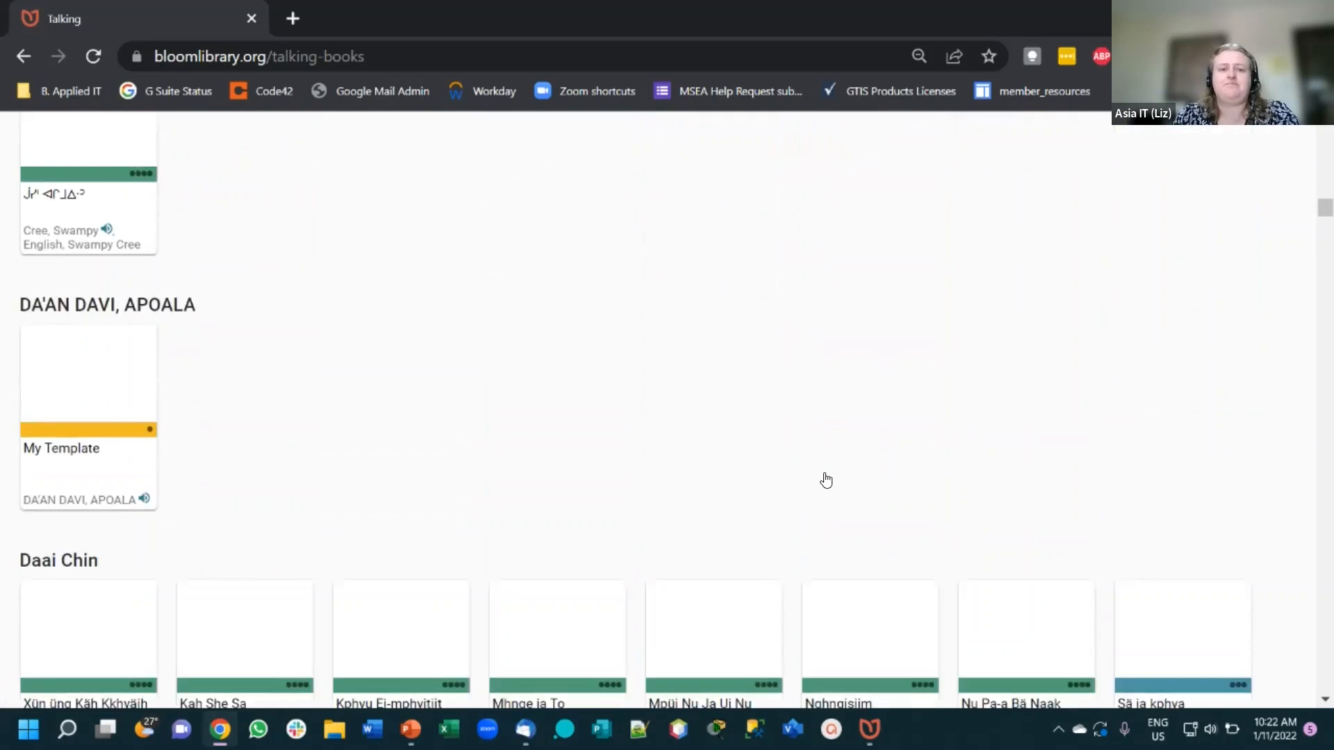
- Look through the talking books from the Daai Chin section into the English section, as far as the row with I Can Do
scroll(824, 483, "down", 10)
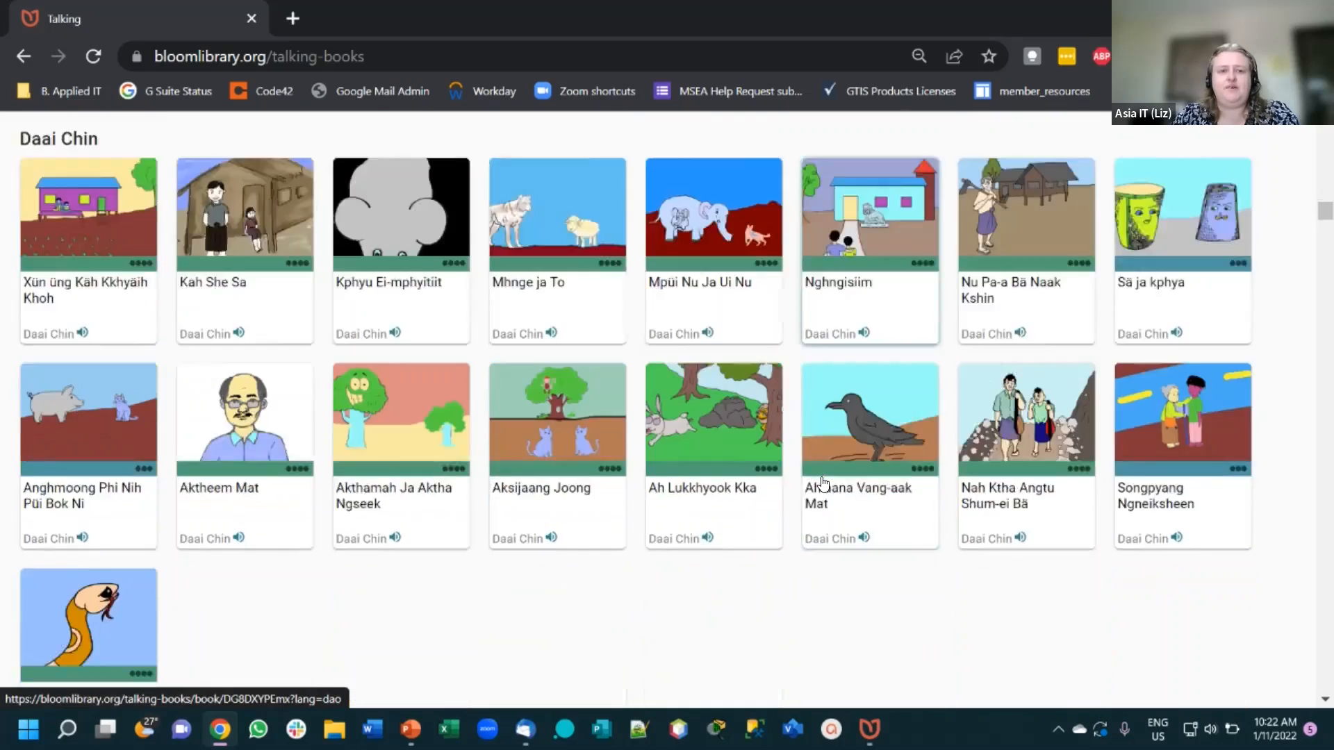
scroll(824, 483, "down", 10)
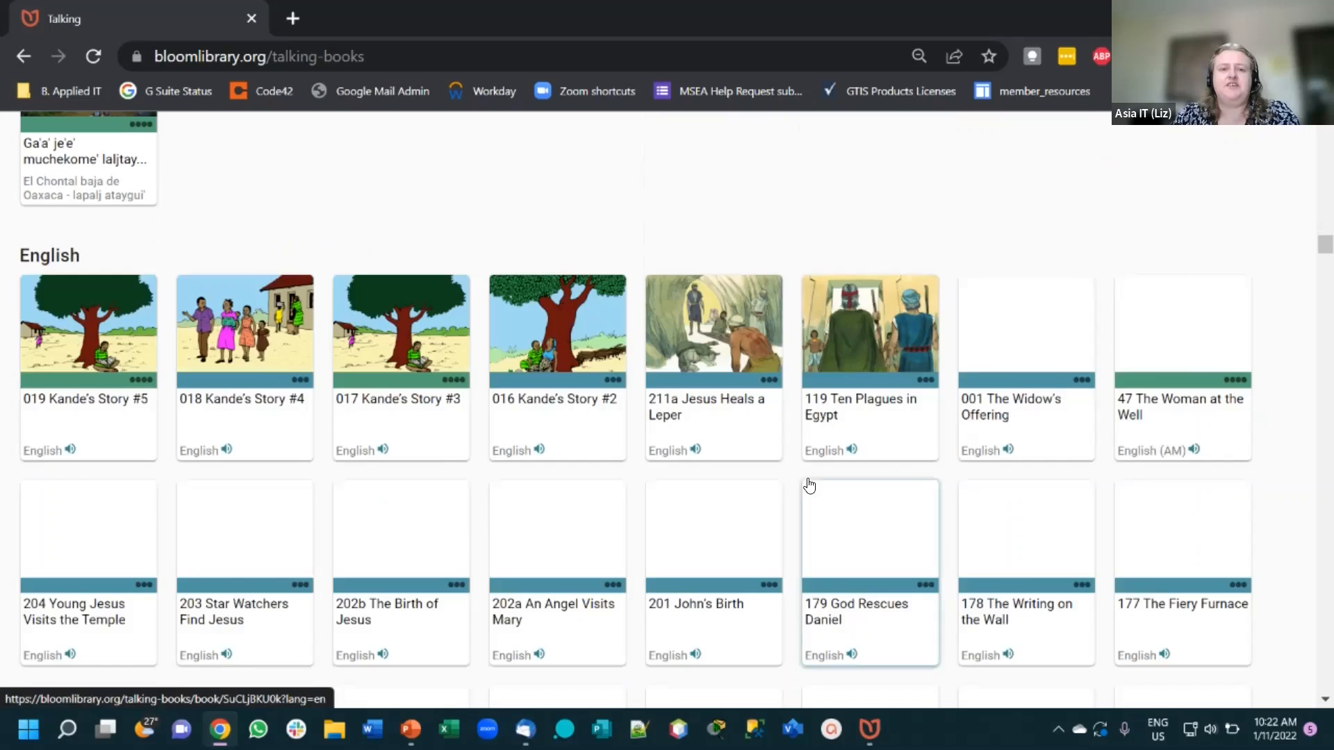
scroll(809, 469, "down", 3)
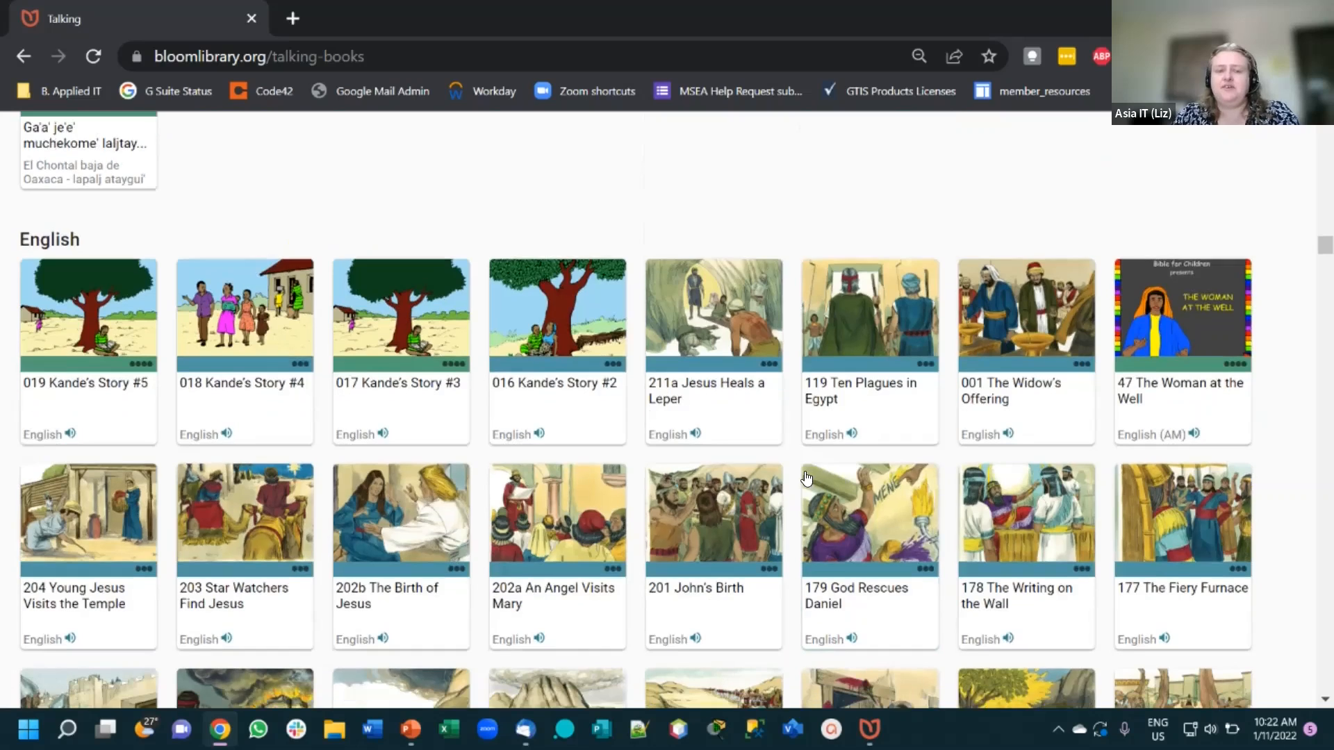
scroll(749, 483, "down", 3)
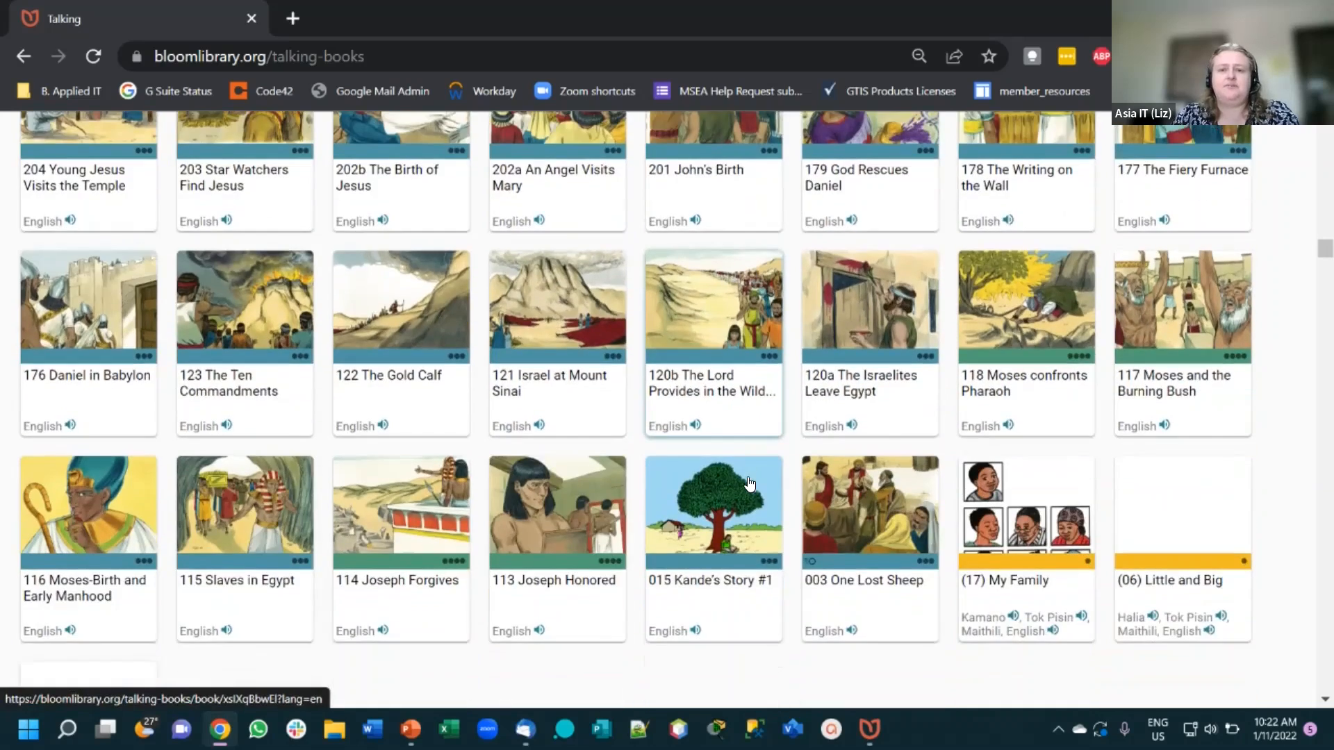
scroll(750, 483, "down", 5)
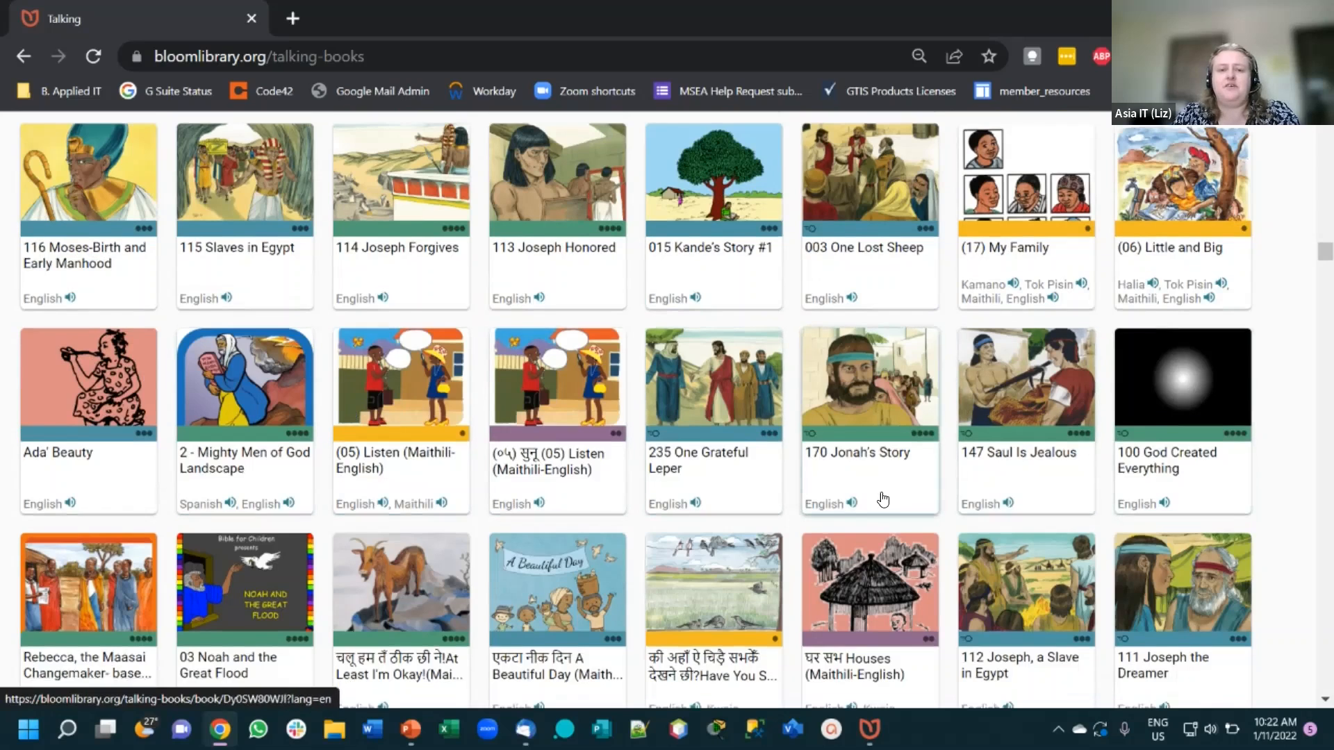
scroll(882, 498, "down", 2)
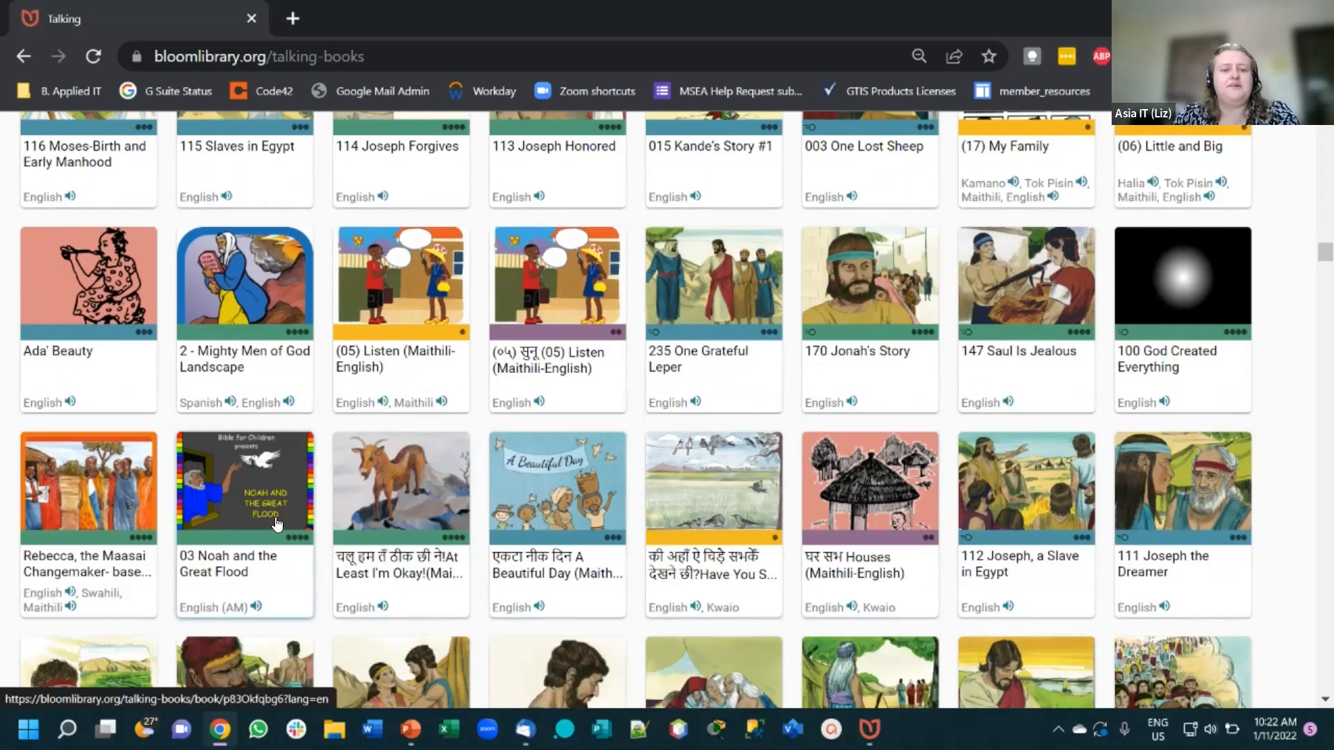
scroll(277, 524, "down", 5)
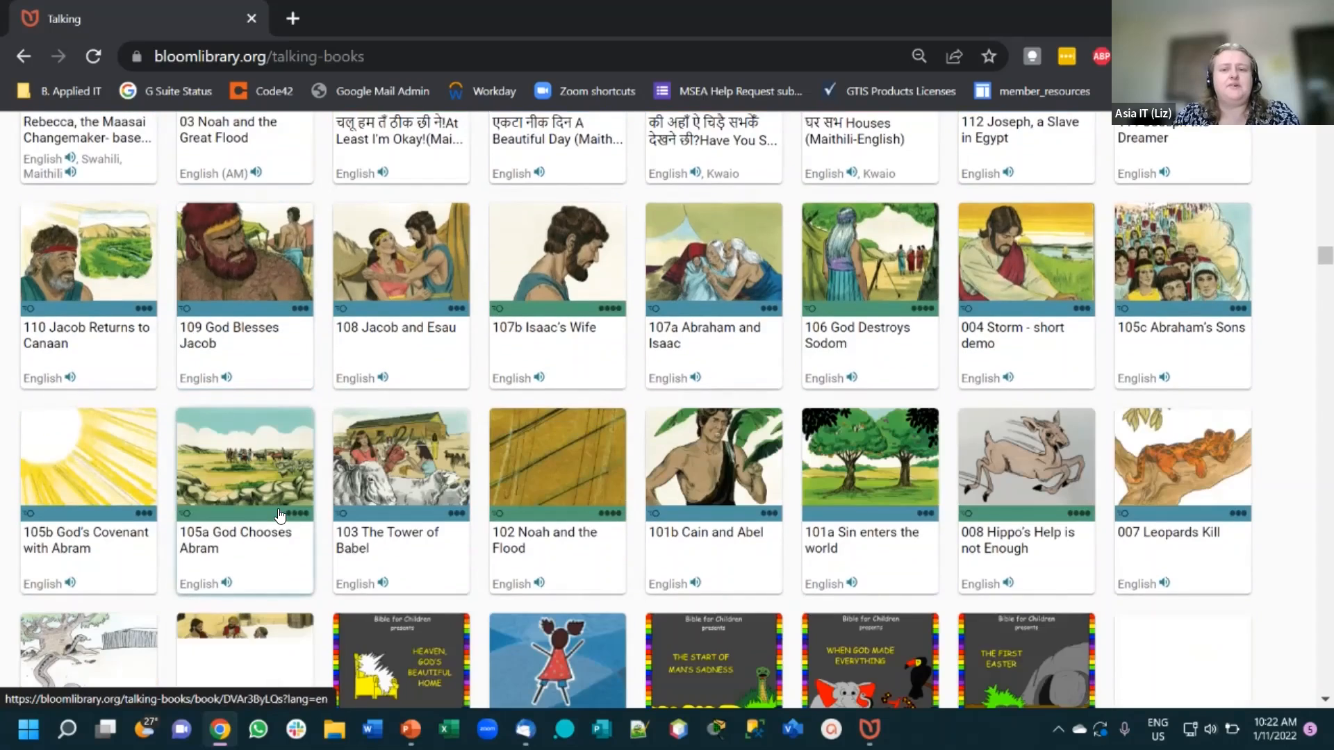
scroll(280, 514, "down", 3)
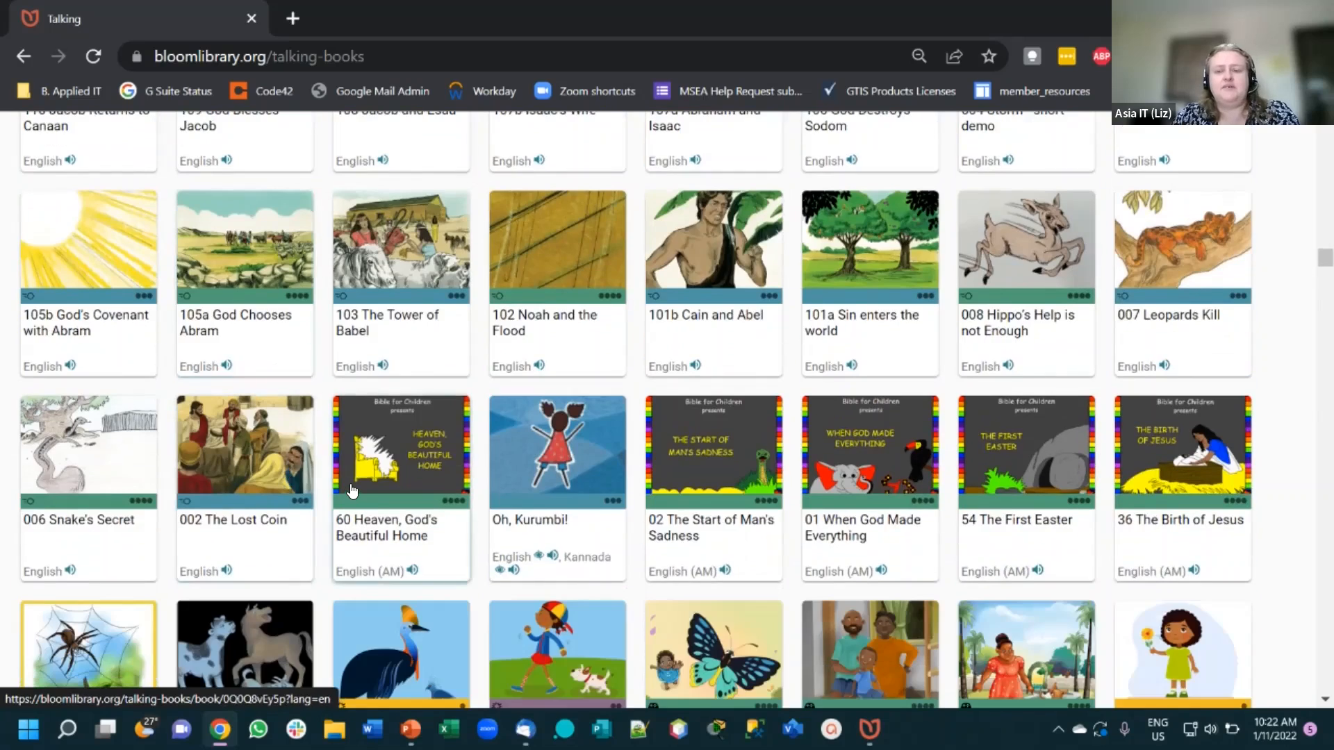
scroll(362, 490, "down", 1)
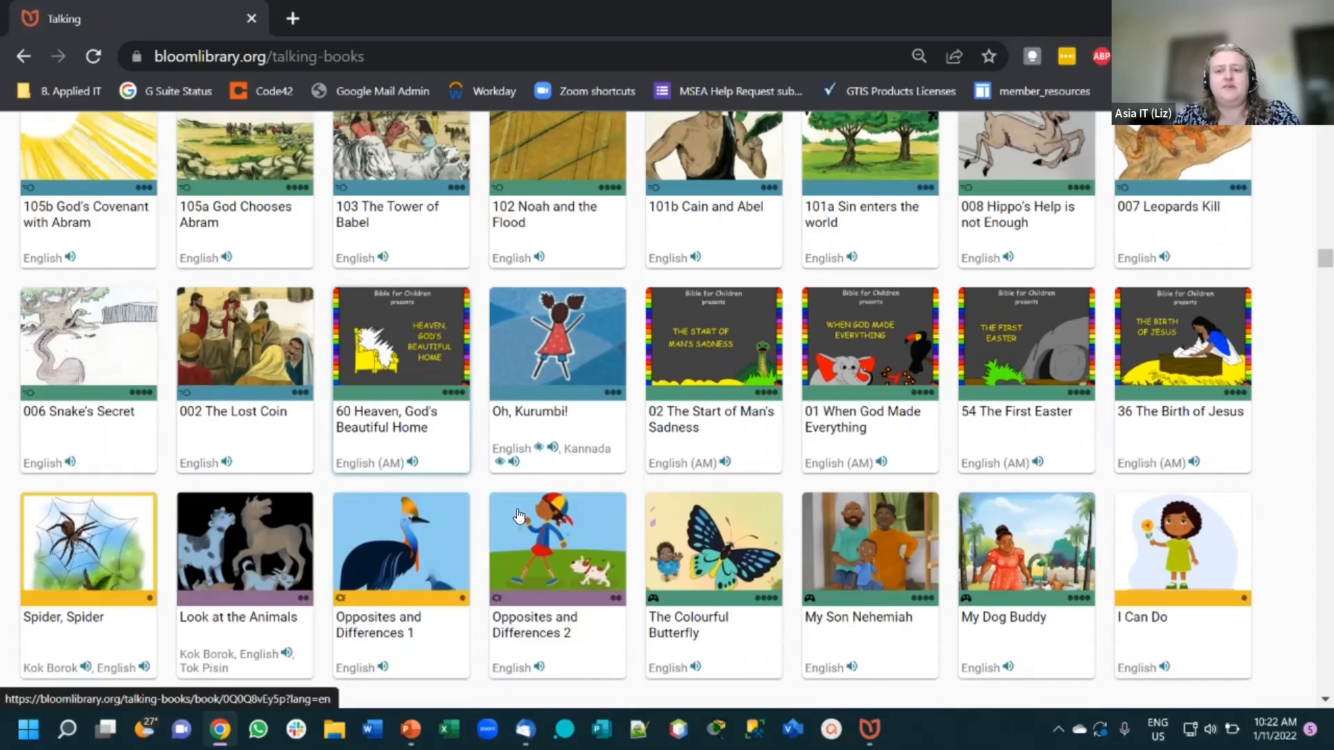
- Open the English talking book I Can Do, start reading it, and page from the cover to page 5
left_click(1190, 571)
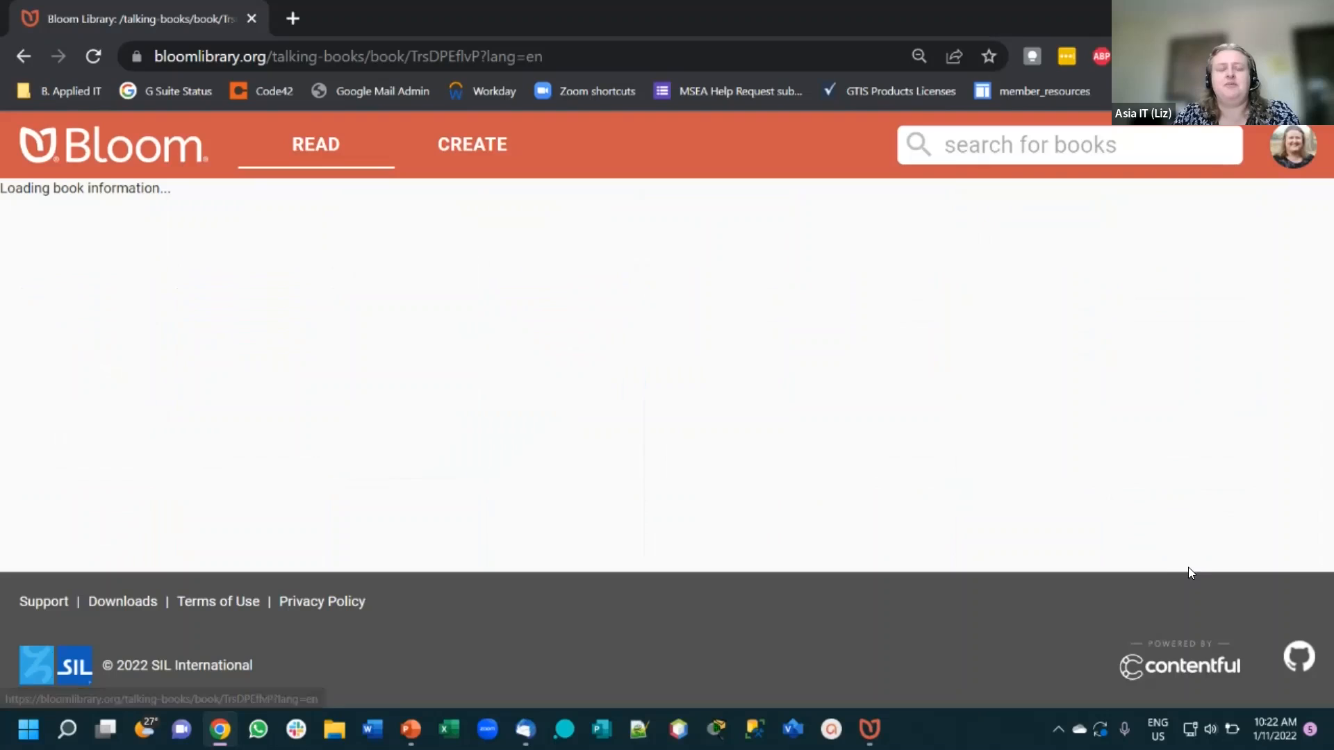
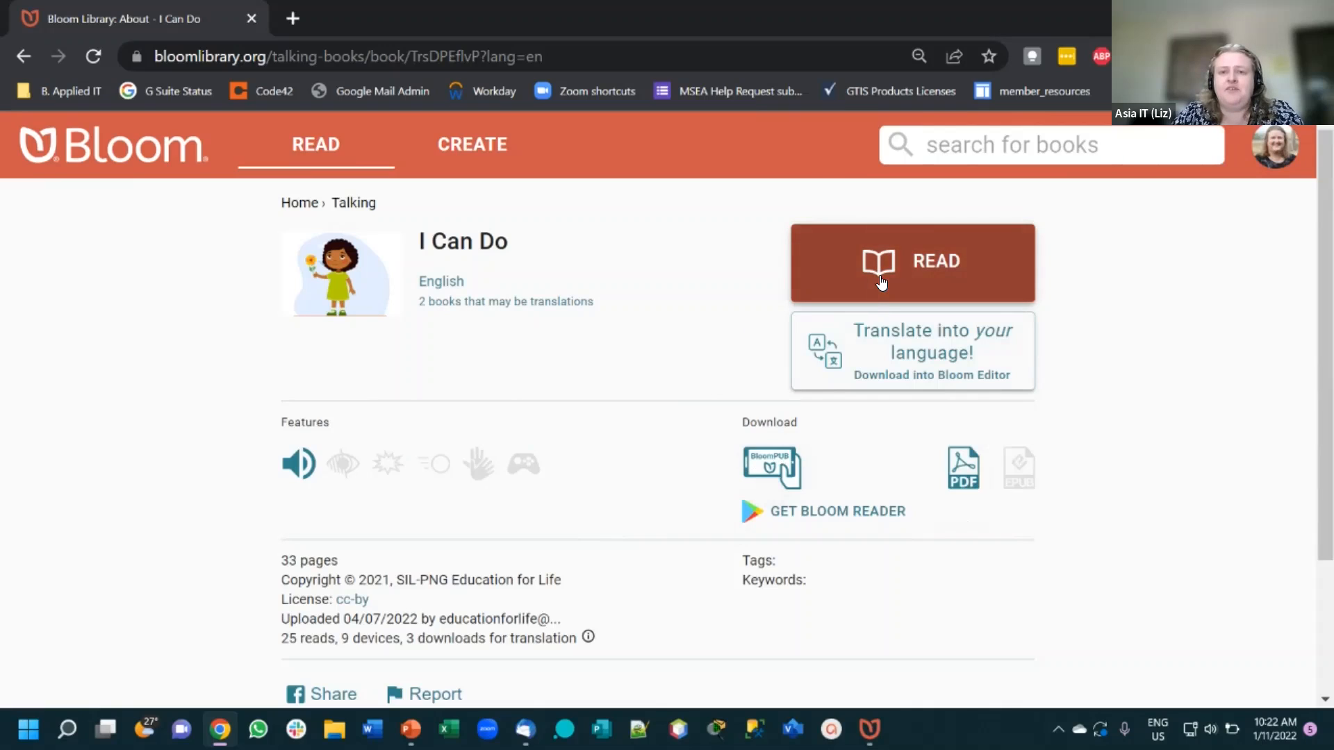
left_click(931, 271)
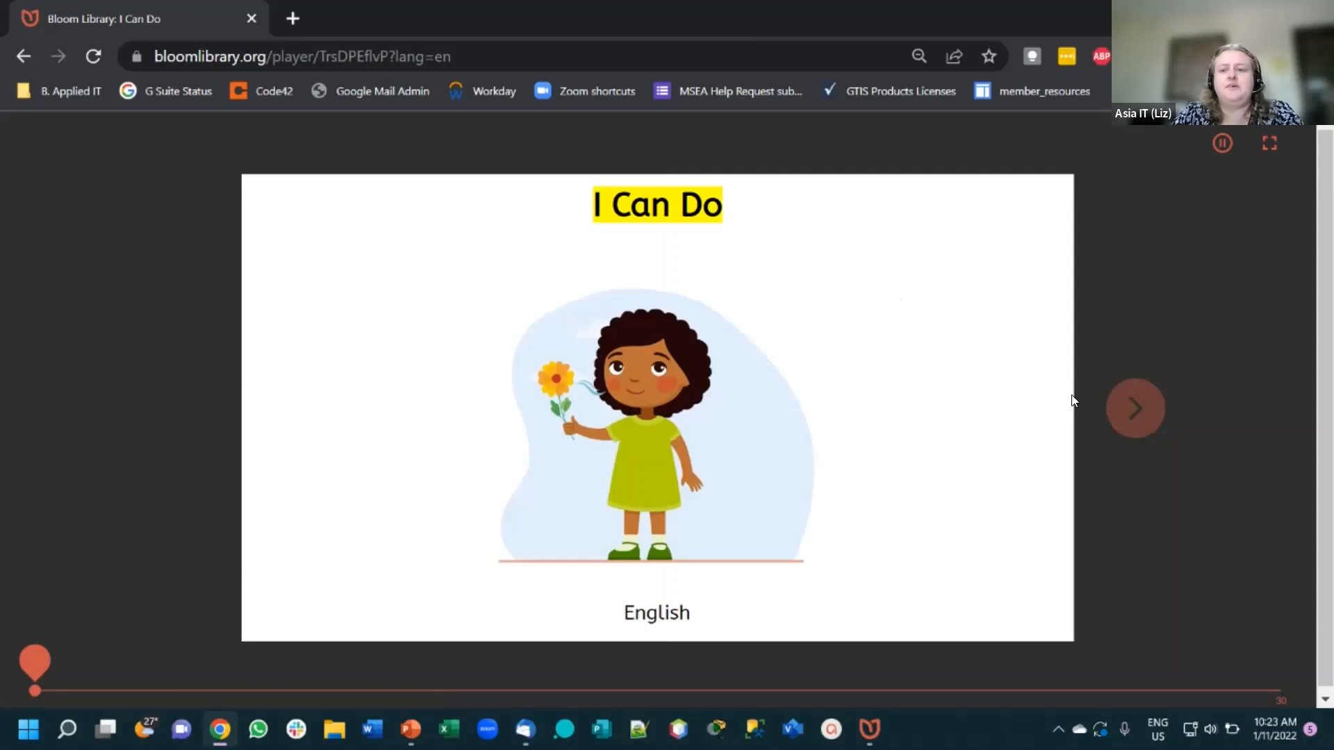
left_click(1145, 418)
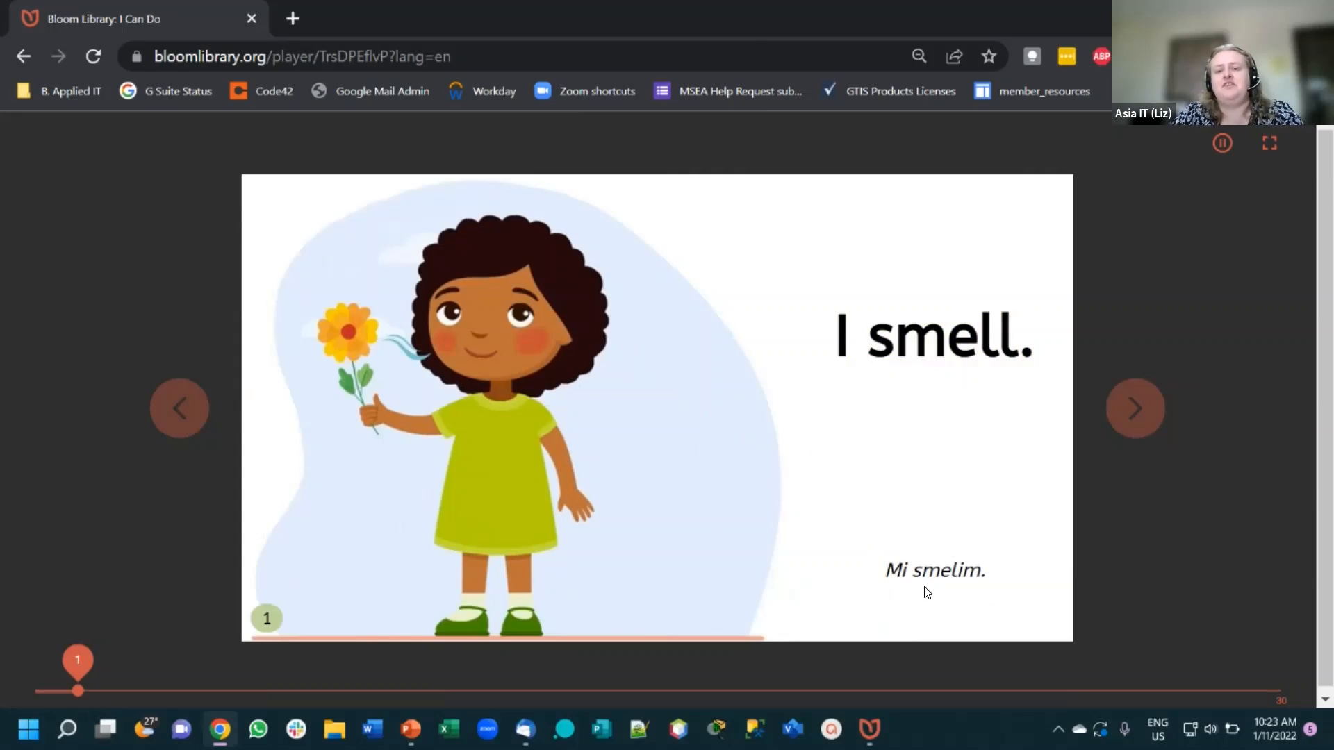
left_click(1134, 406)
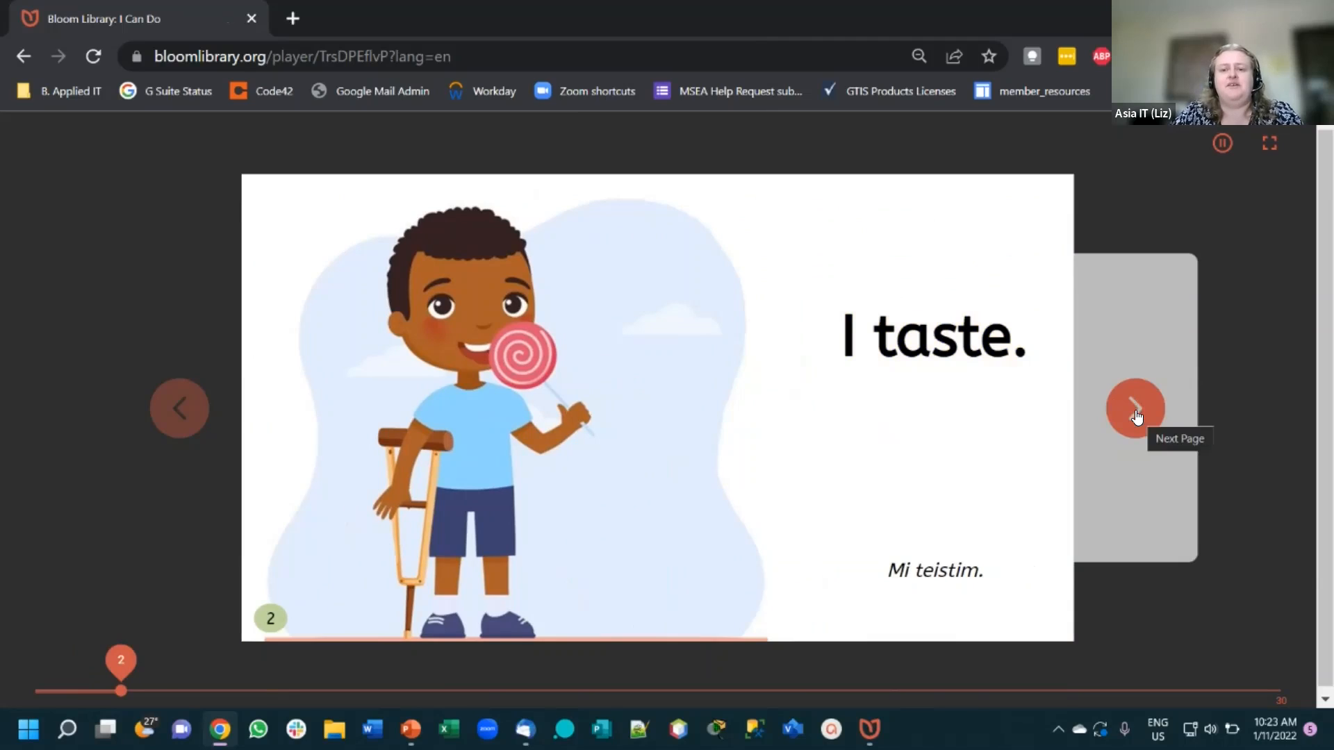
left_click(1136, 415)
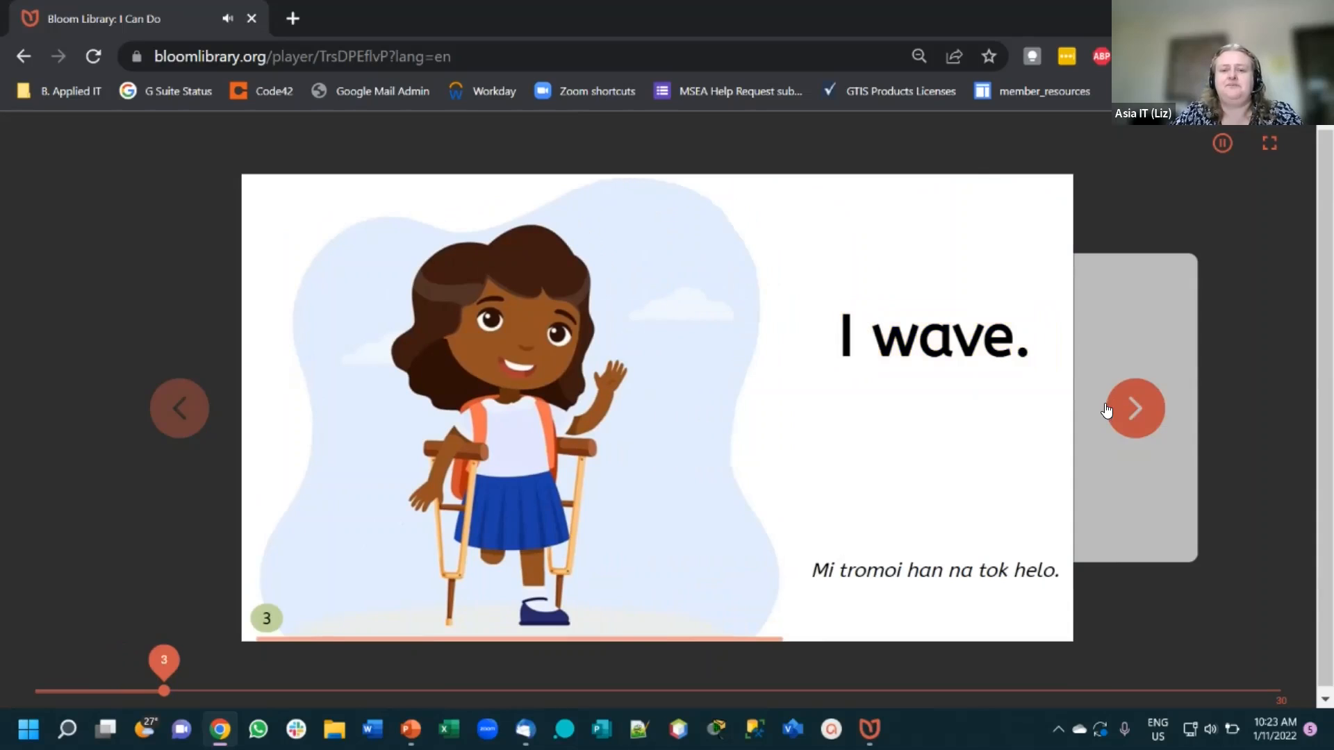
left_click(1127, 413)
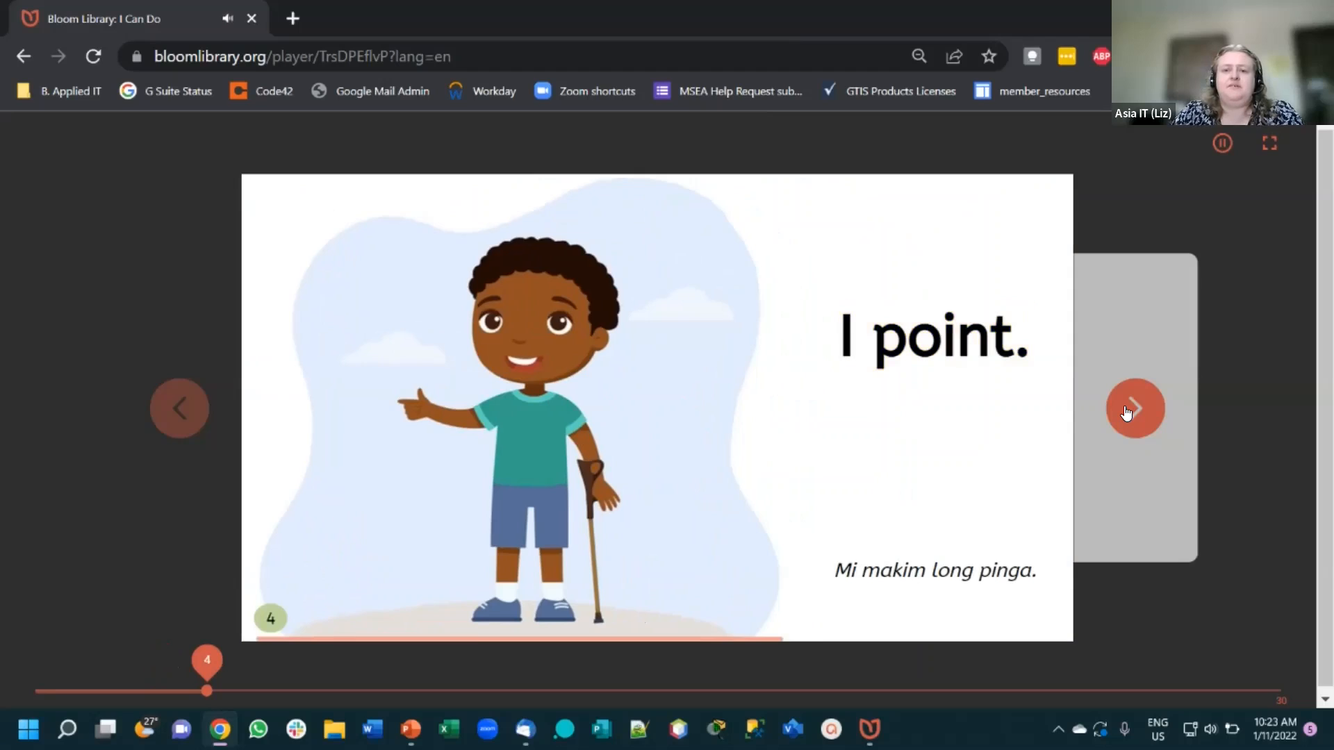
left_click(1127, 413)
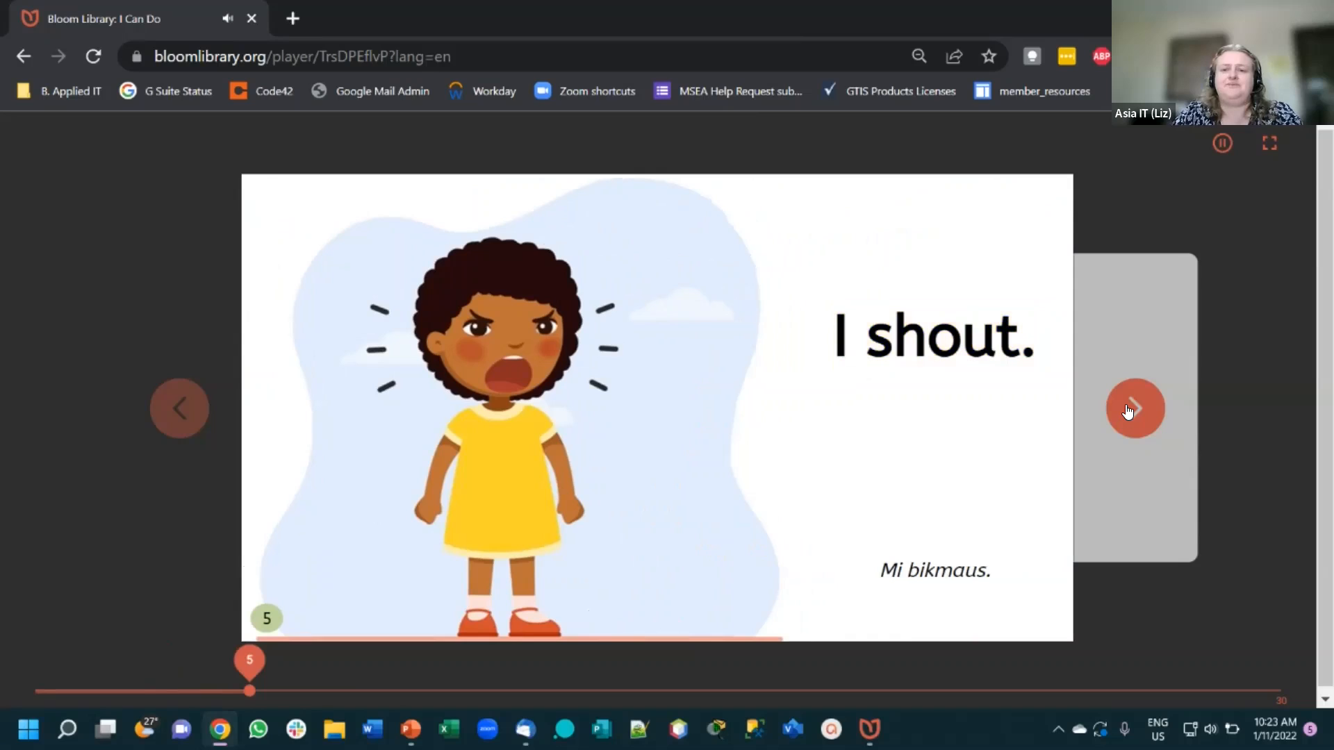
- Continue reading I Can Do with its narration from page 5 to page 11
left_click(1127, 412)
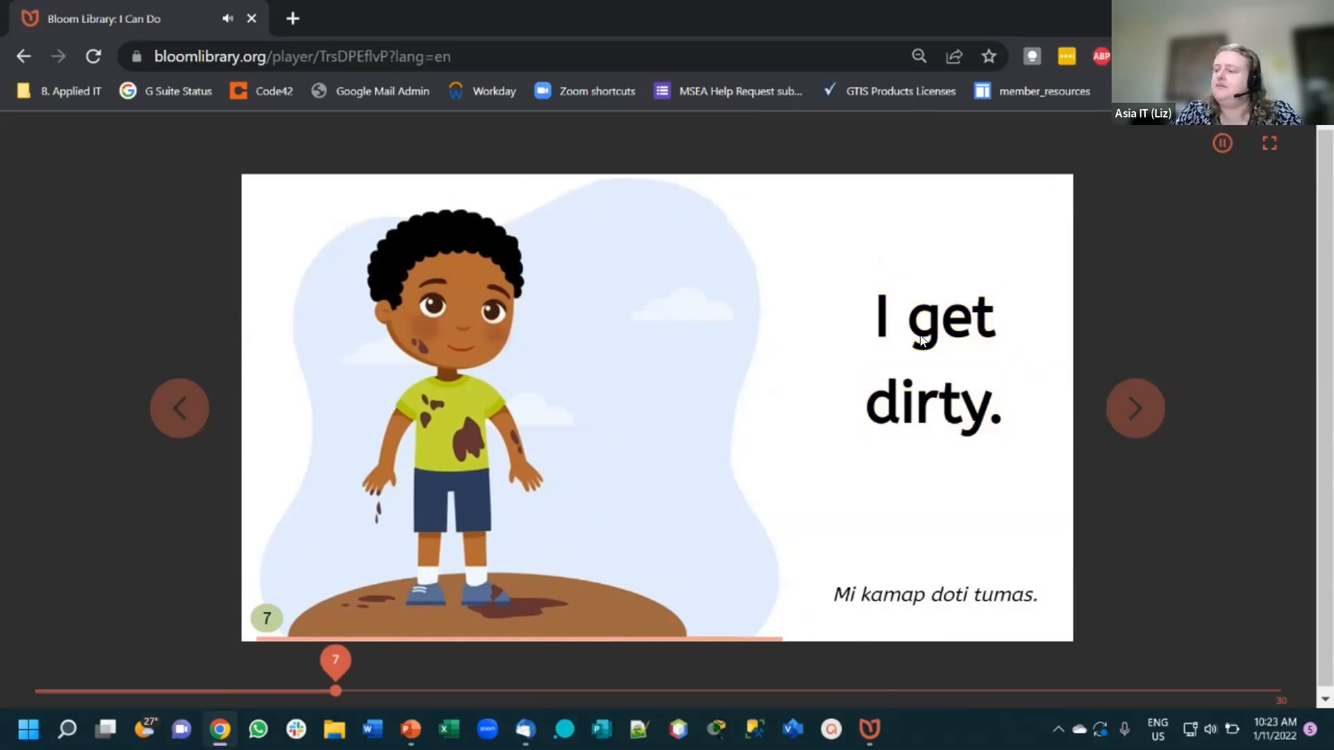
left_click(1127, 405)
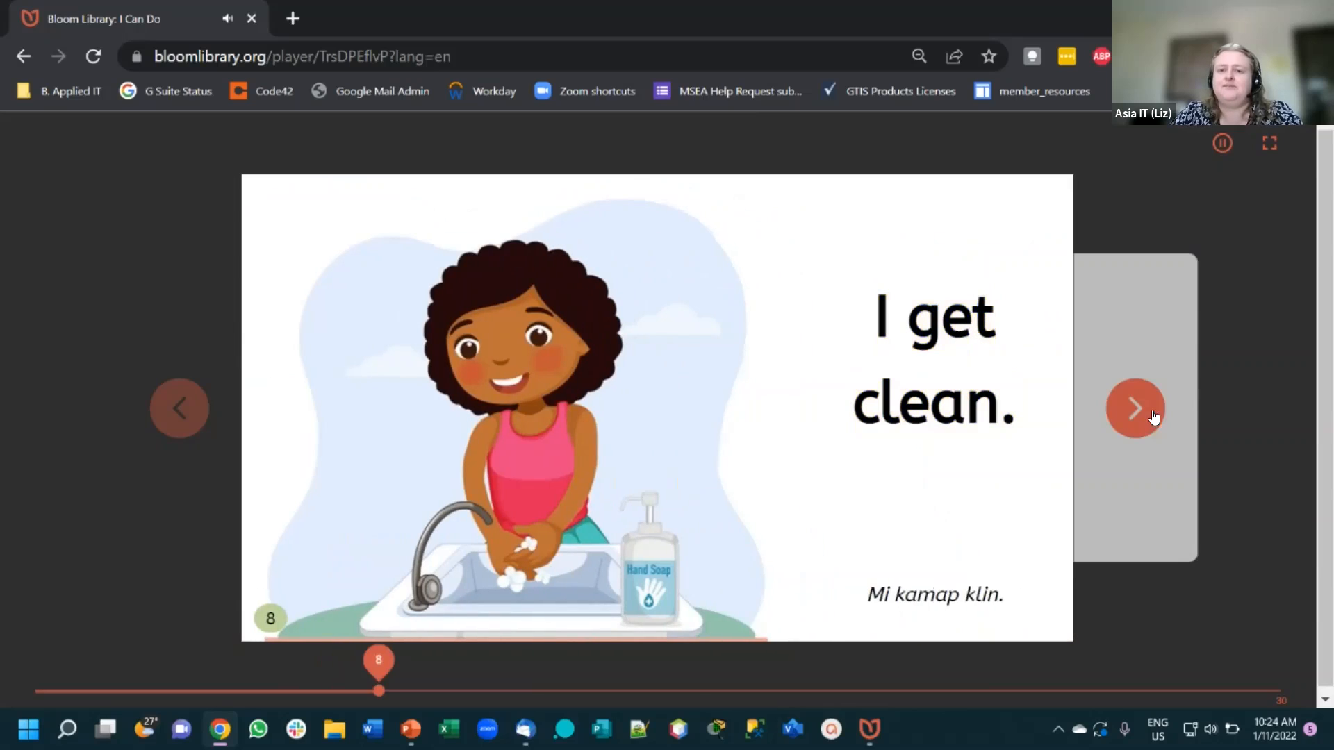
left_click(1140, 419)
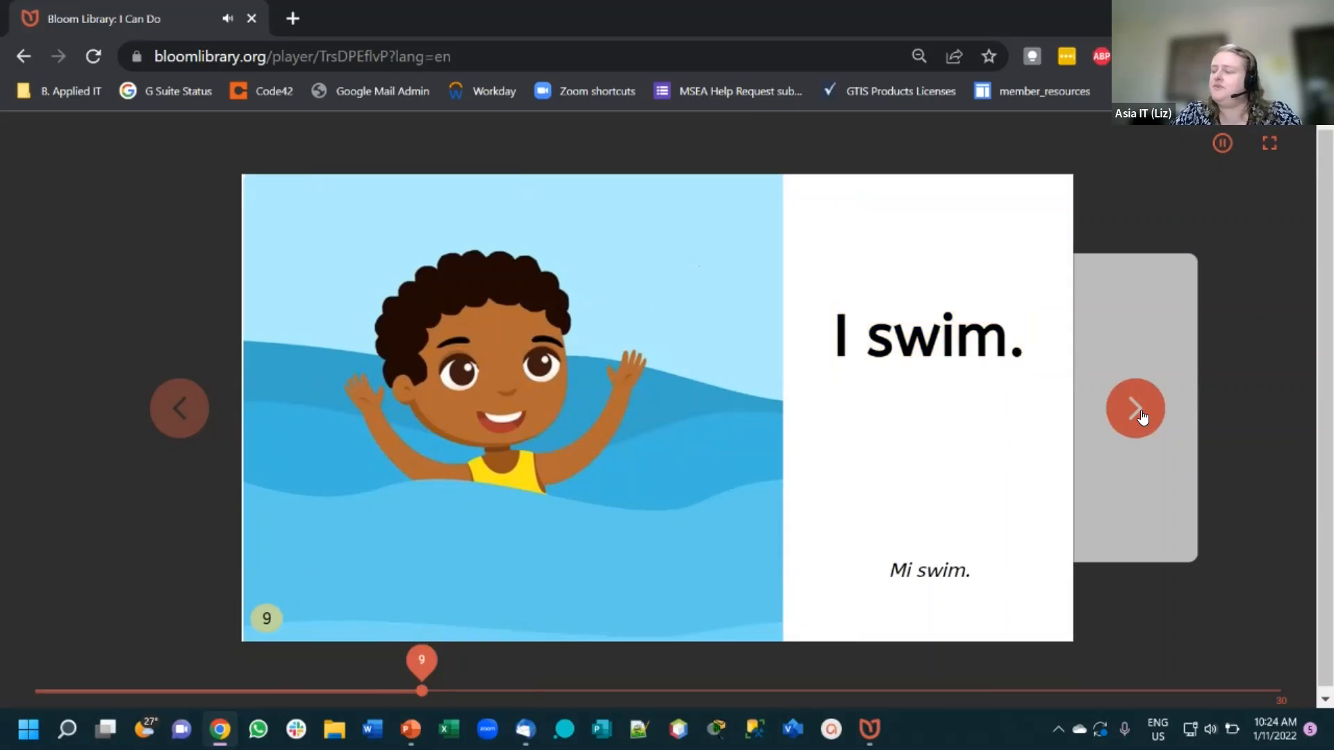
left_click(1143, 416)
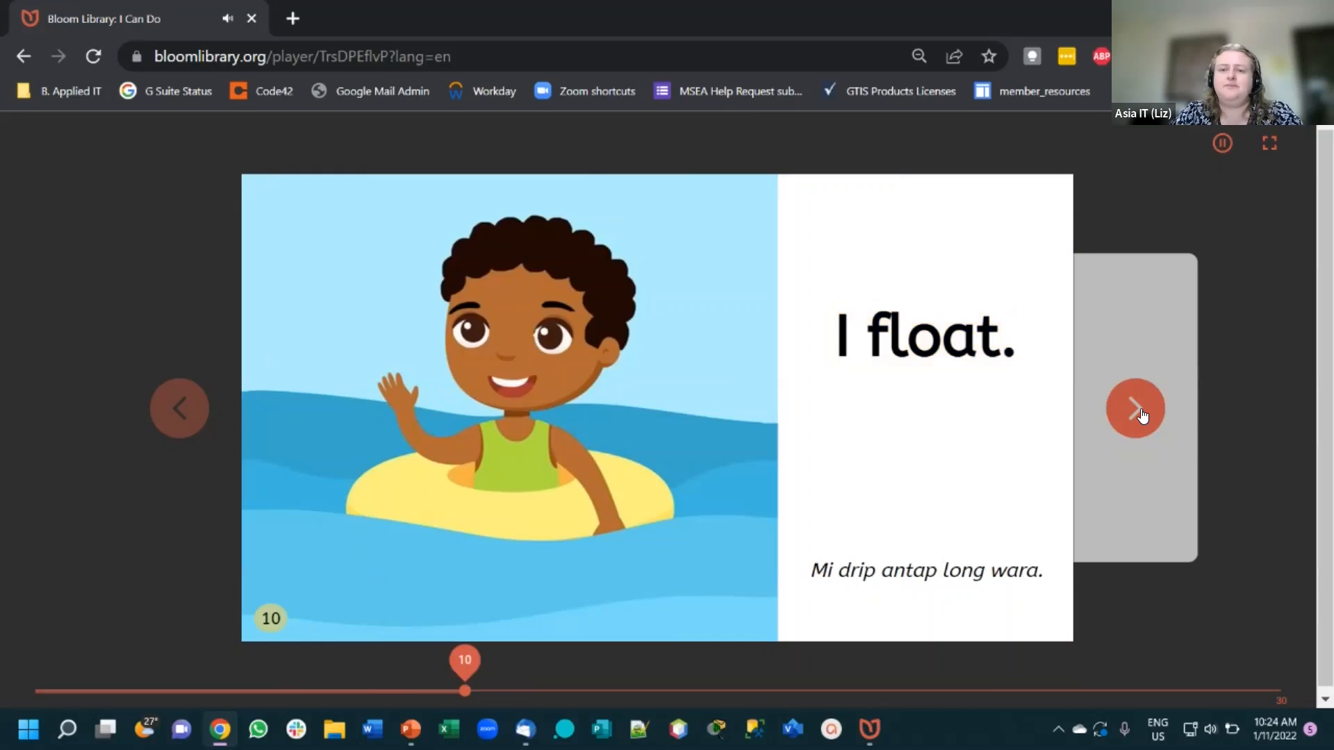
left_click(1142, 415)
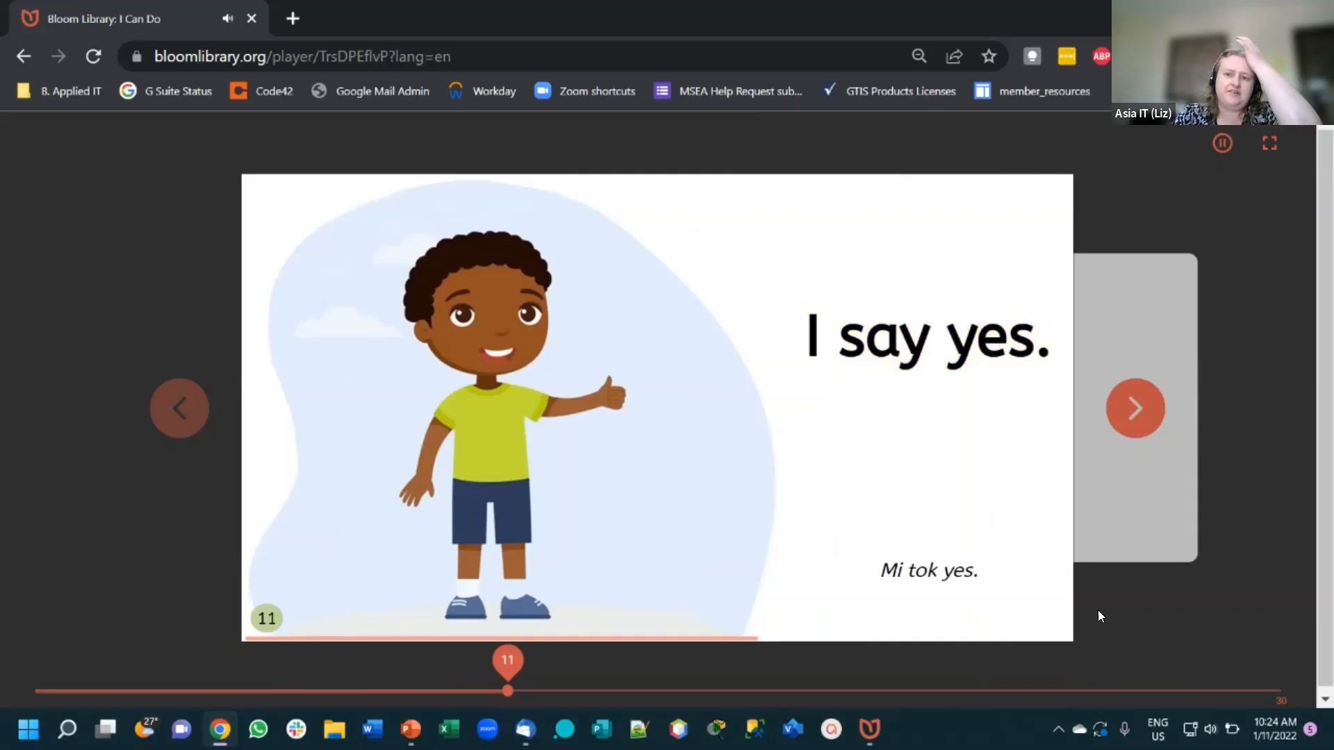
- Skip to the credits page, go back to page 25, and page forward through the closing pages to the book's last page
left_click(1199, 693)
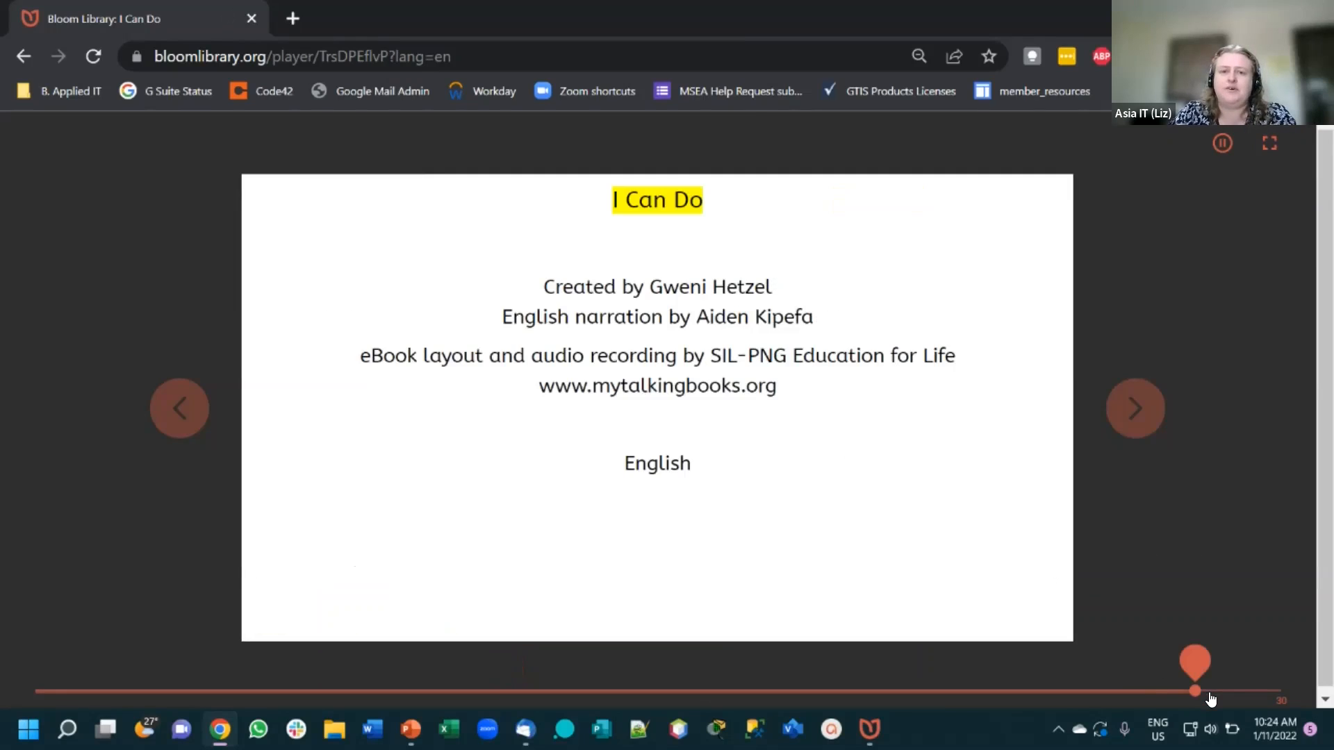
left_click(1131, 695)
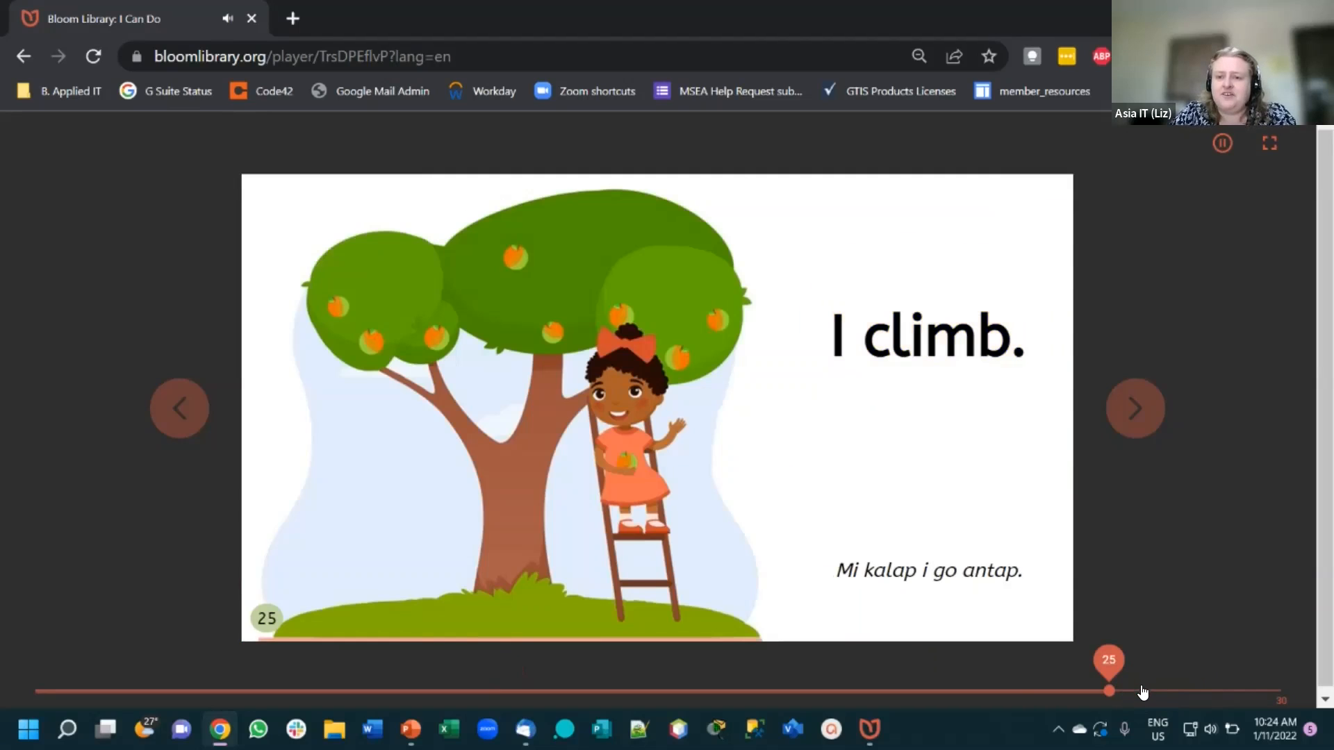
left_click(1139, 410)
left_click(1143, 411)
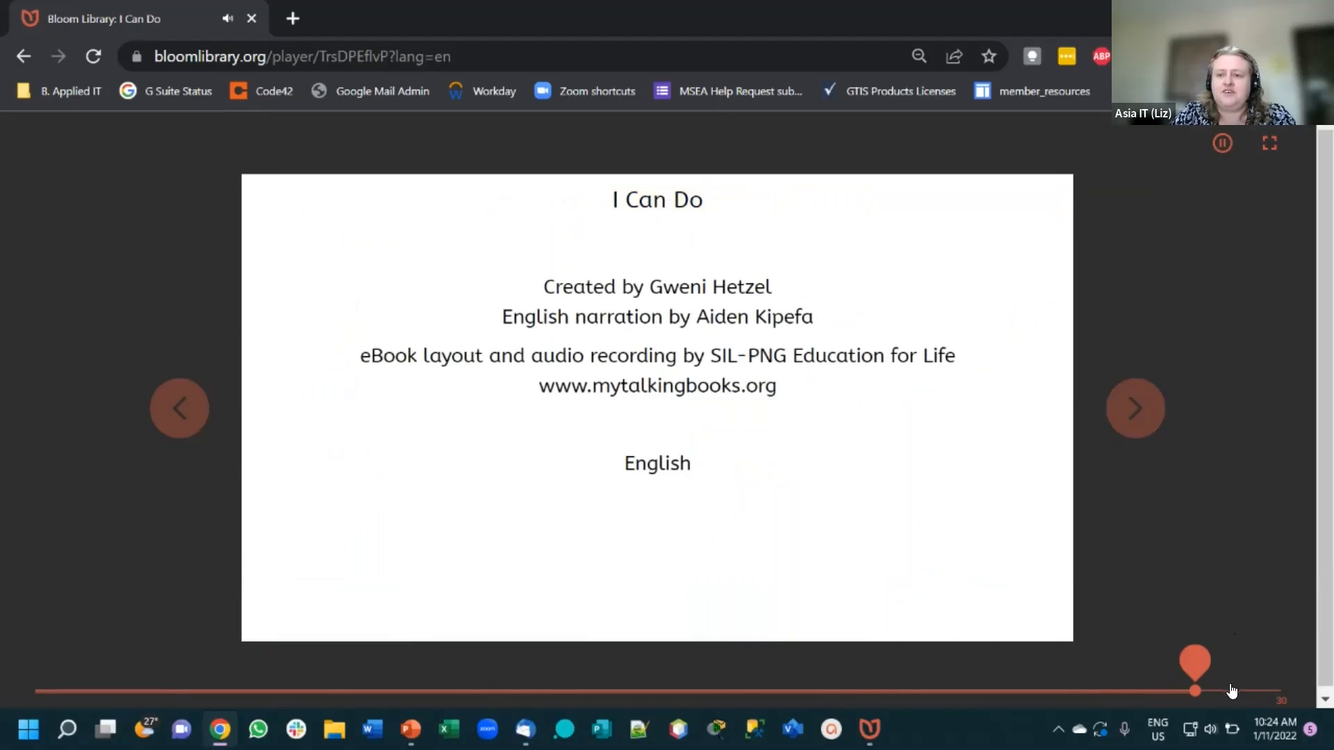
left_click(1139, 407)
left_click(1138, 407)
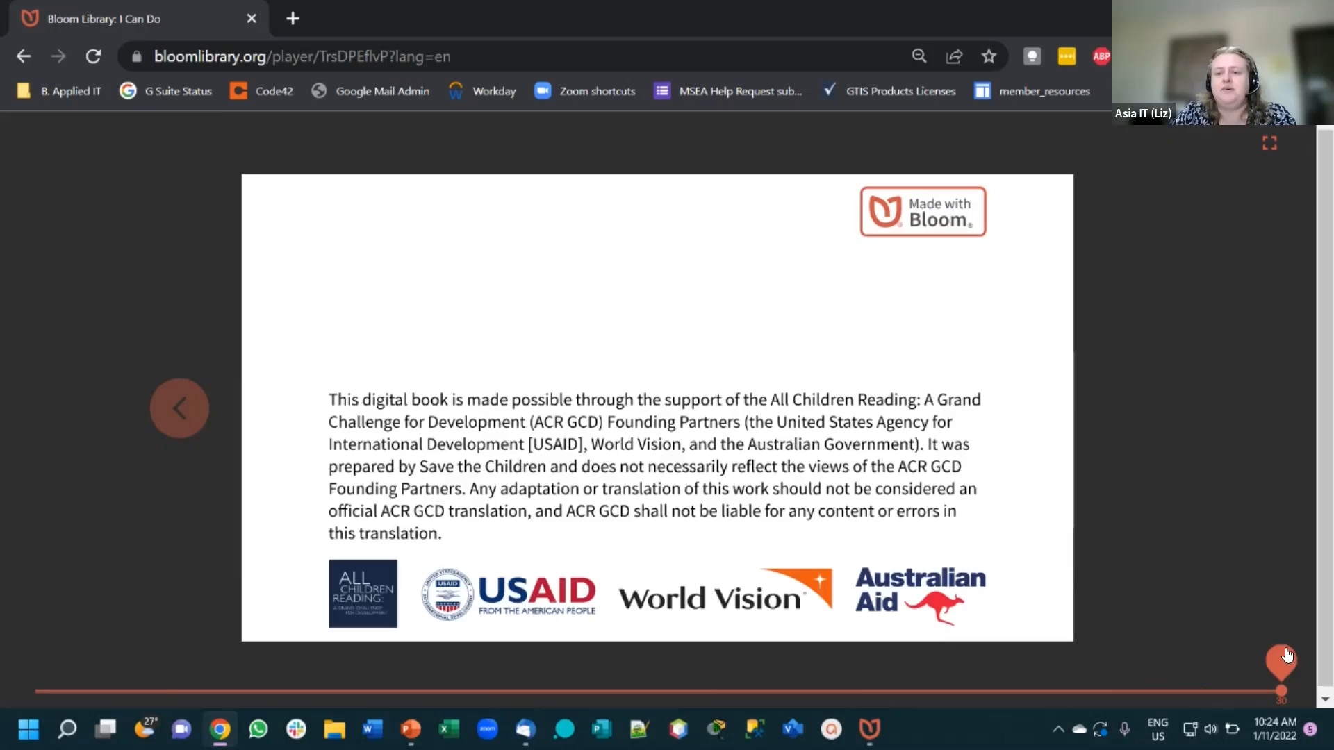
- Page back past the copyright and credits pages to page 26 and pause the read-aloud narration
left_click(180, 408)
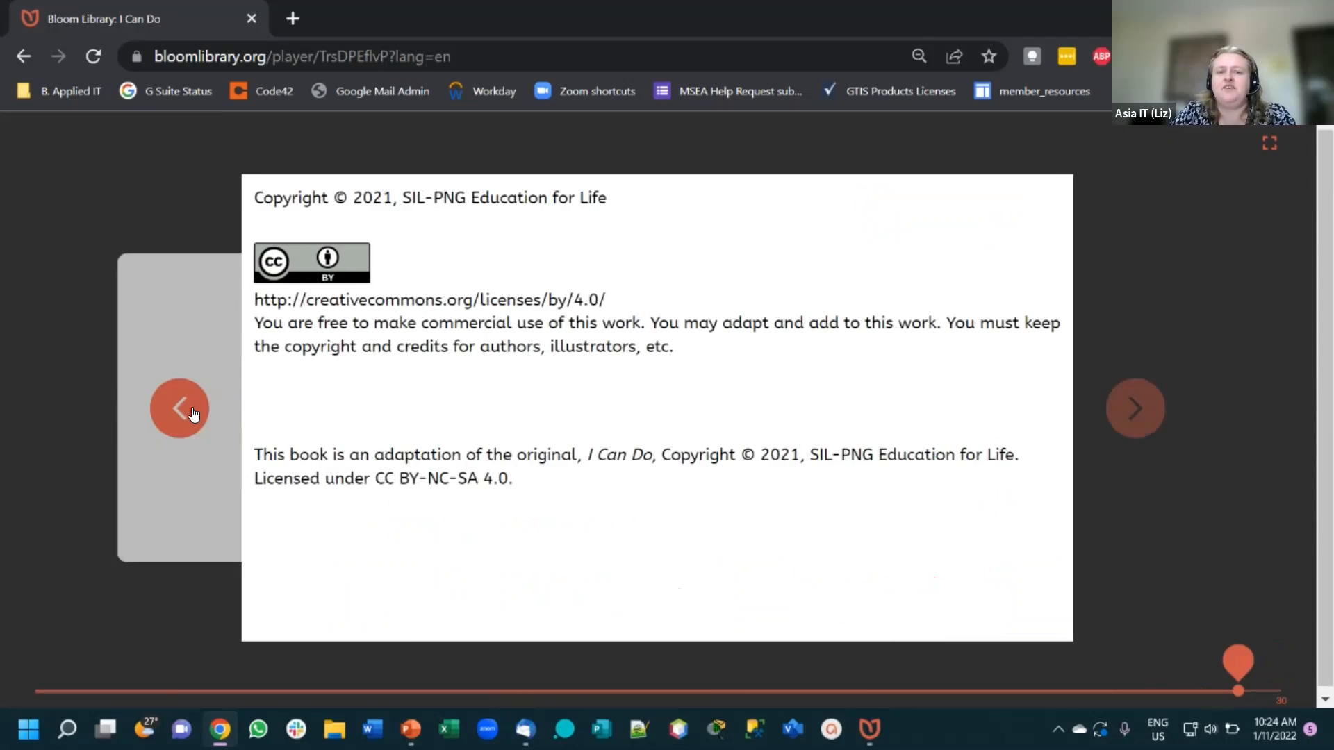
left_click(193, 414)
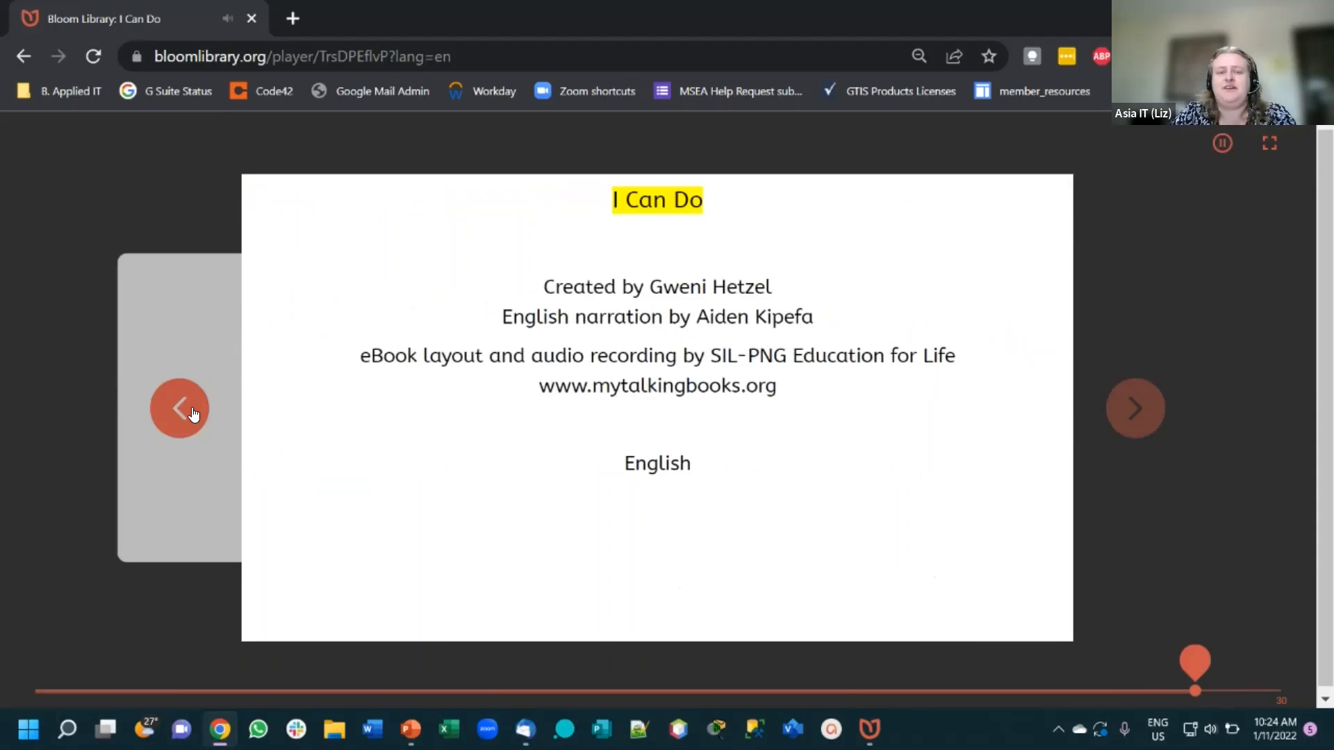
left_click(194, 415)
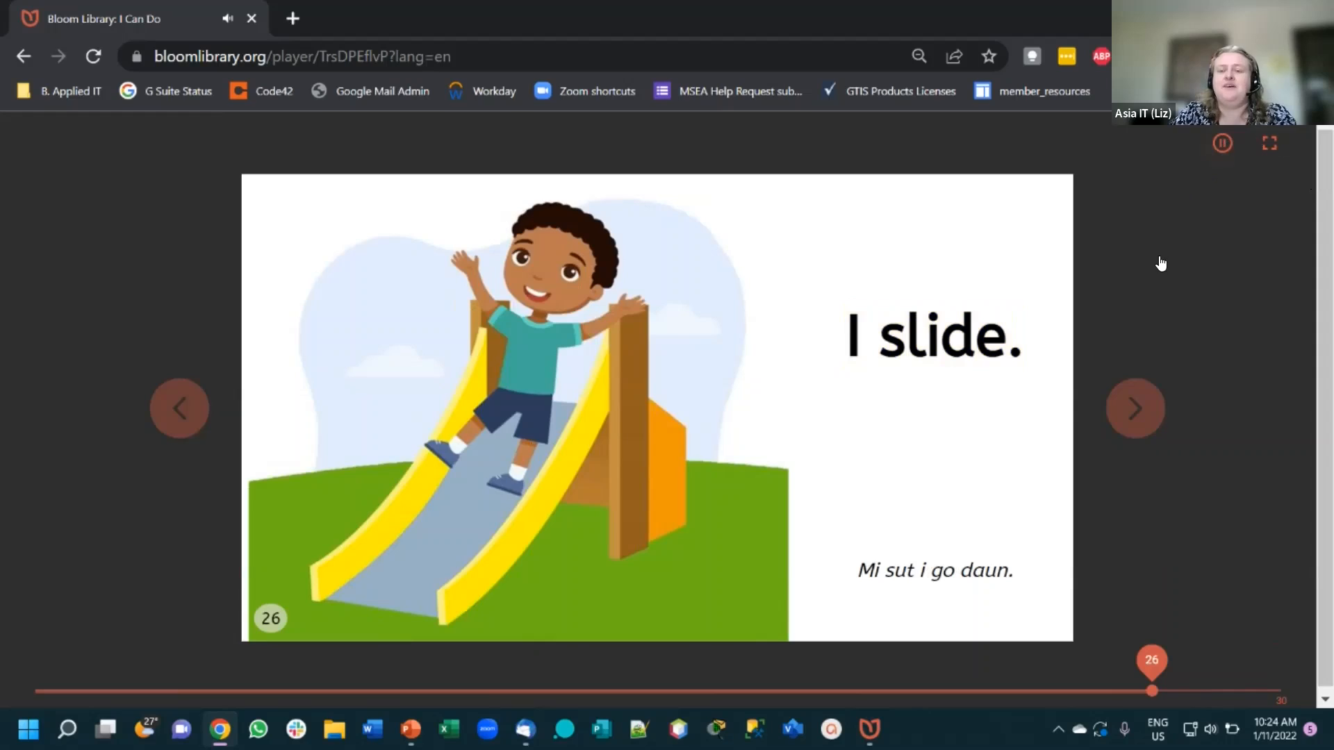
left_click(1223, 144)
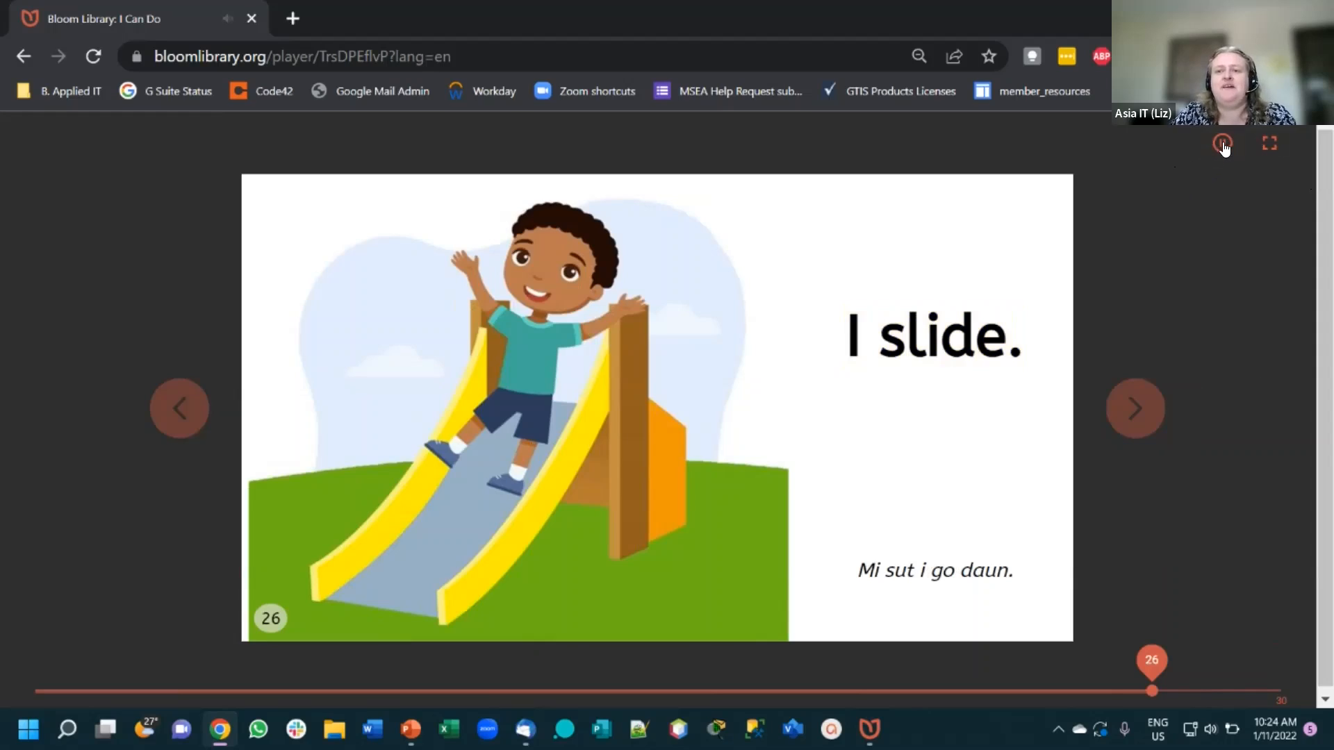
left_click(1223, 150)
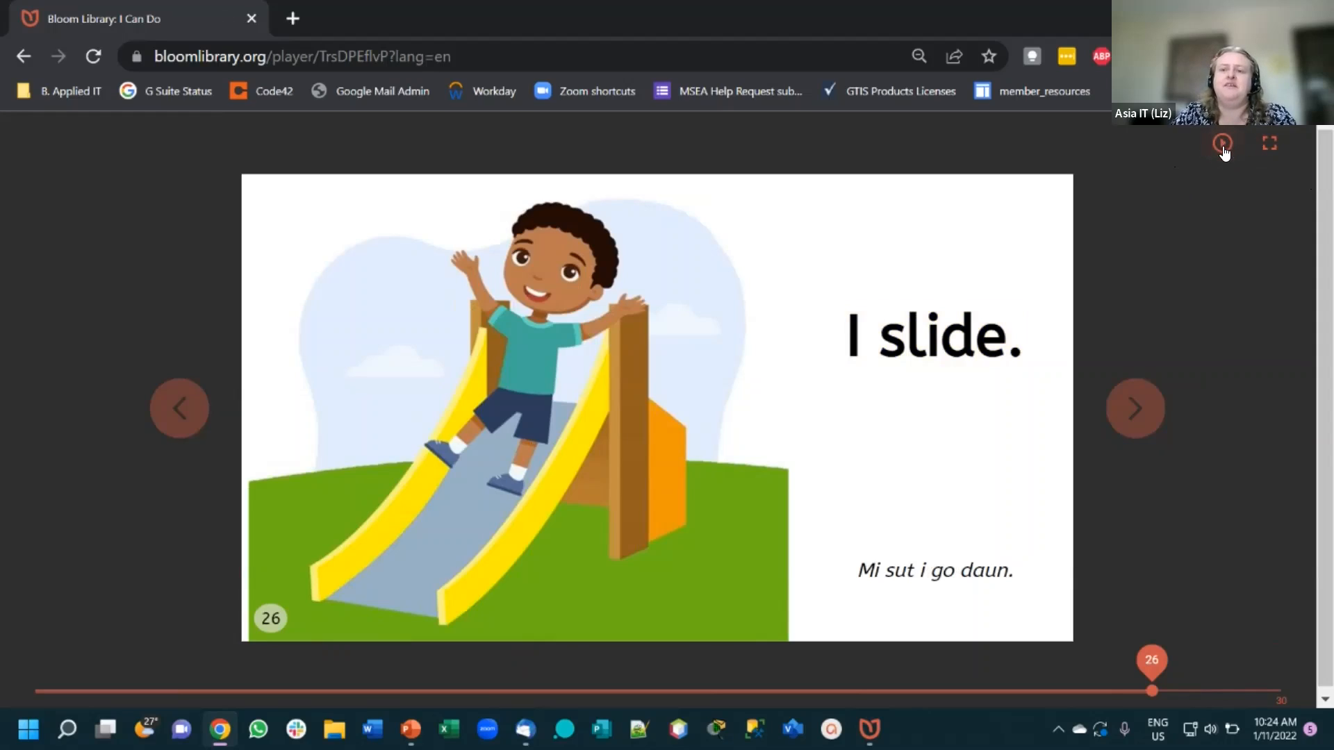
left_click(1223, 148)
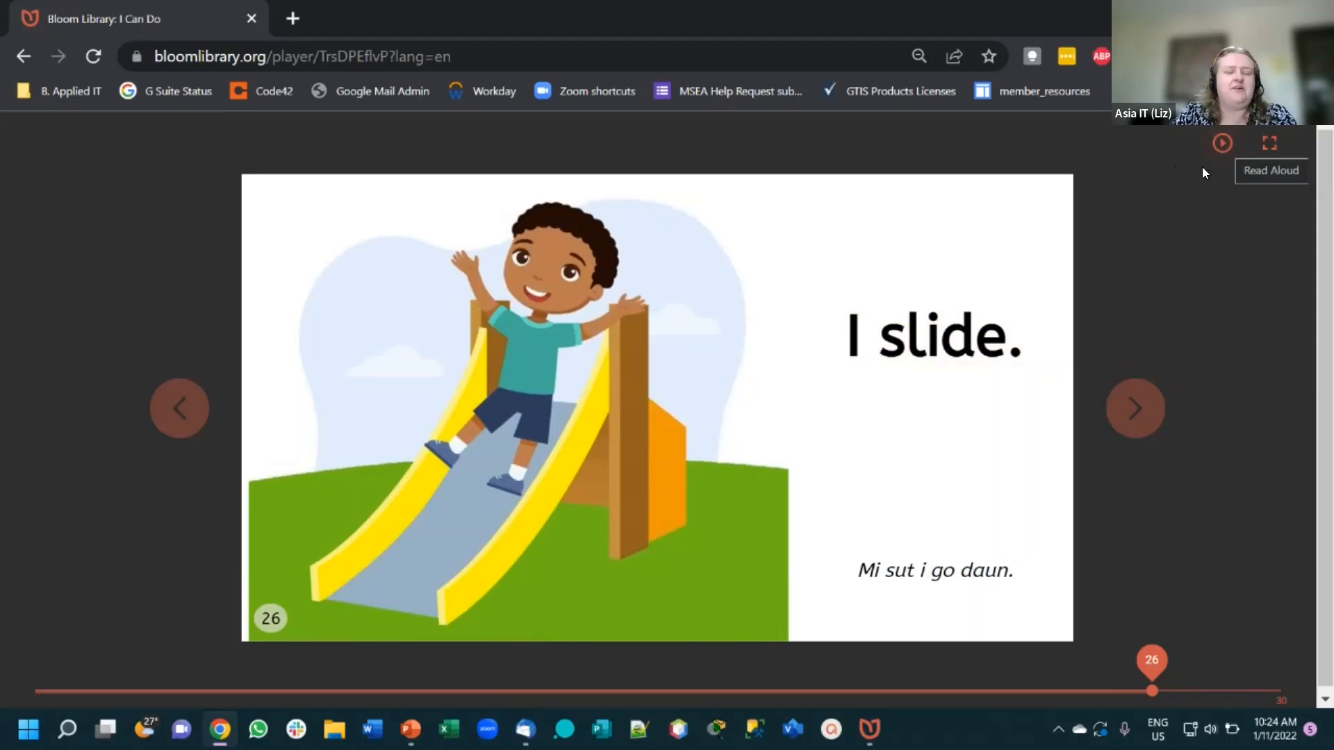
- Page back to page 24 without narration and return to the I Can Do book information page
left_click(189, 421)
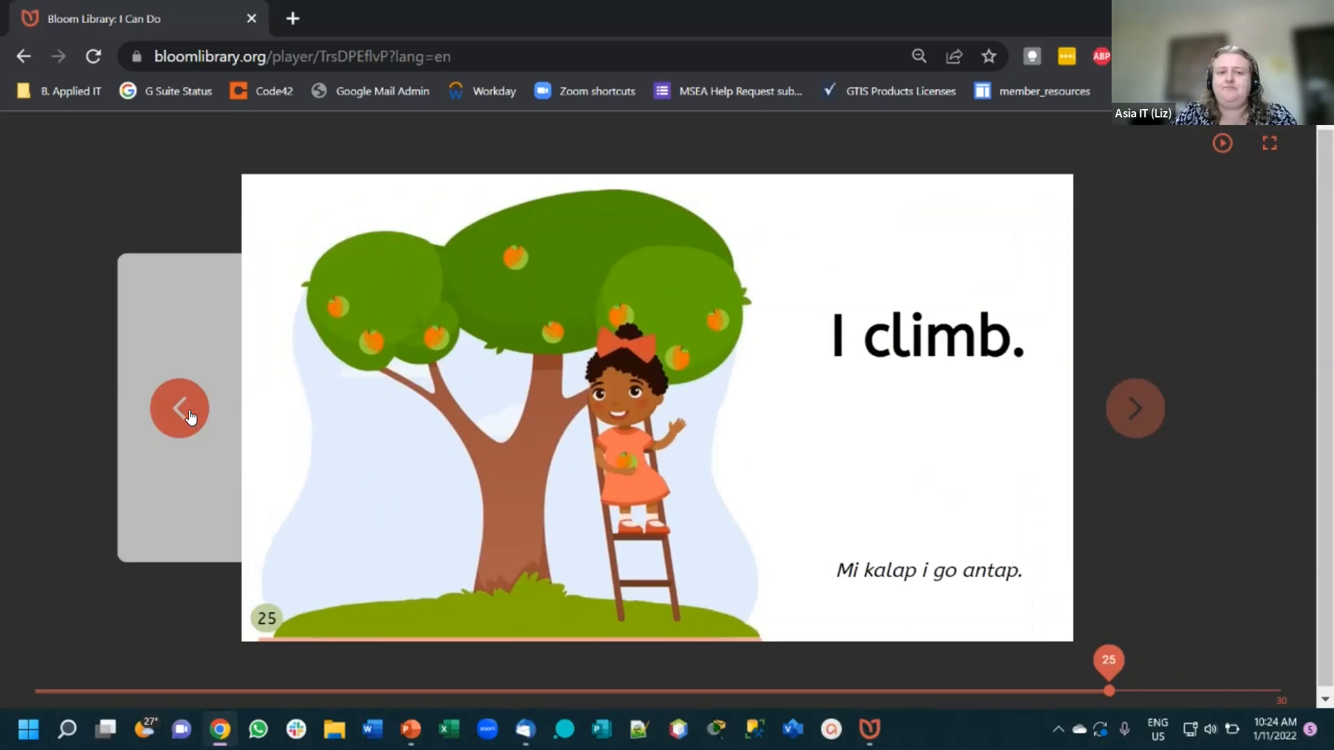
left_click(189, 416)
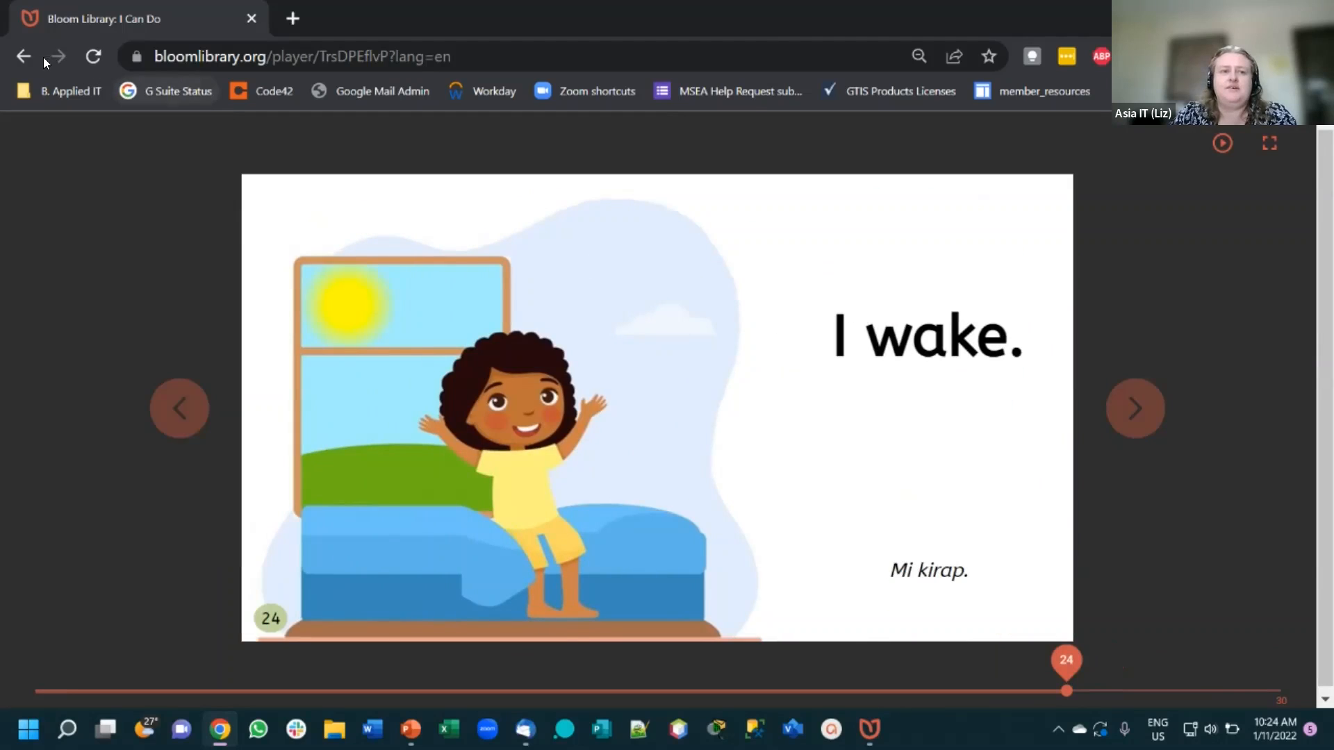
left_click(30, 54)
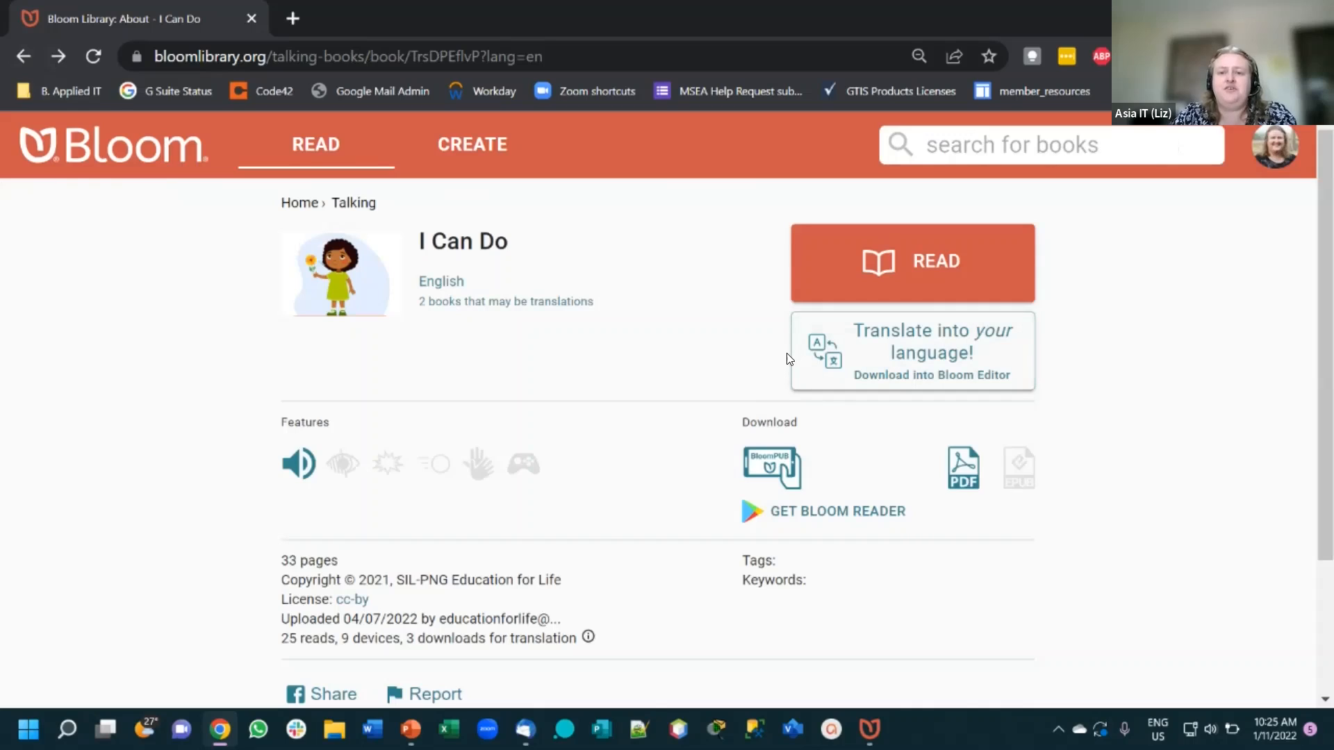
- Download I Can Do into Bloom Editor for translation, retrying the download once and acknowledging its completion
left_click(985, 277)
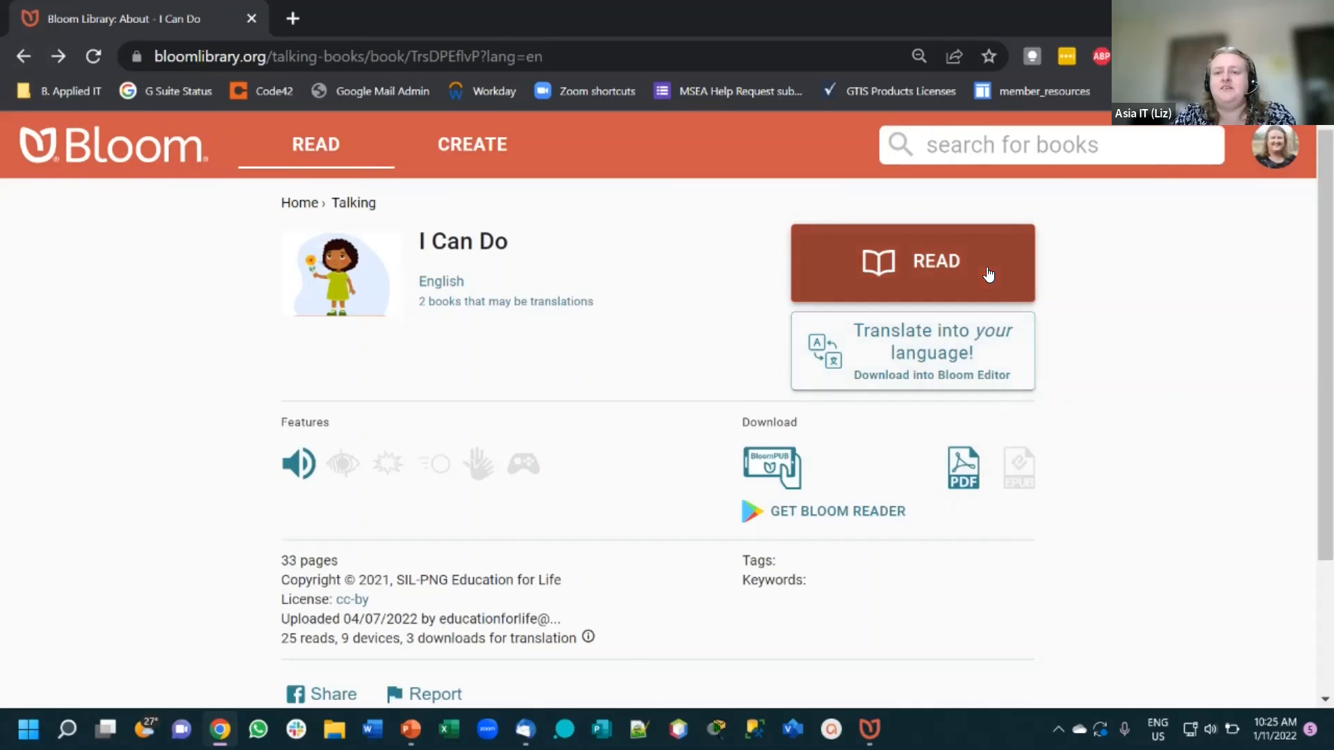
left_click(1000, 351)
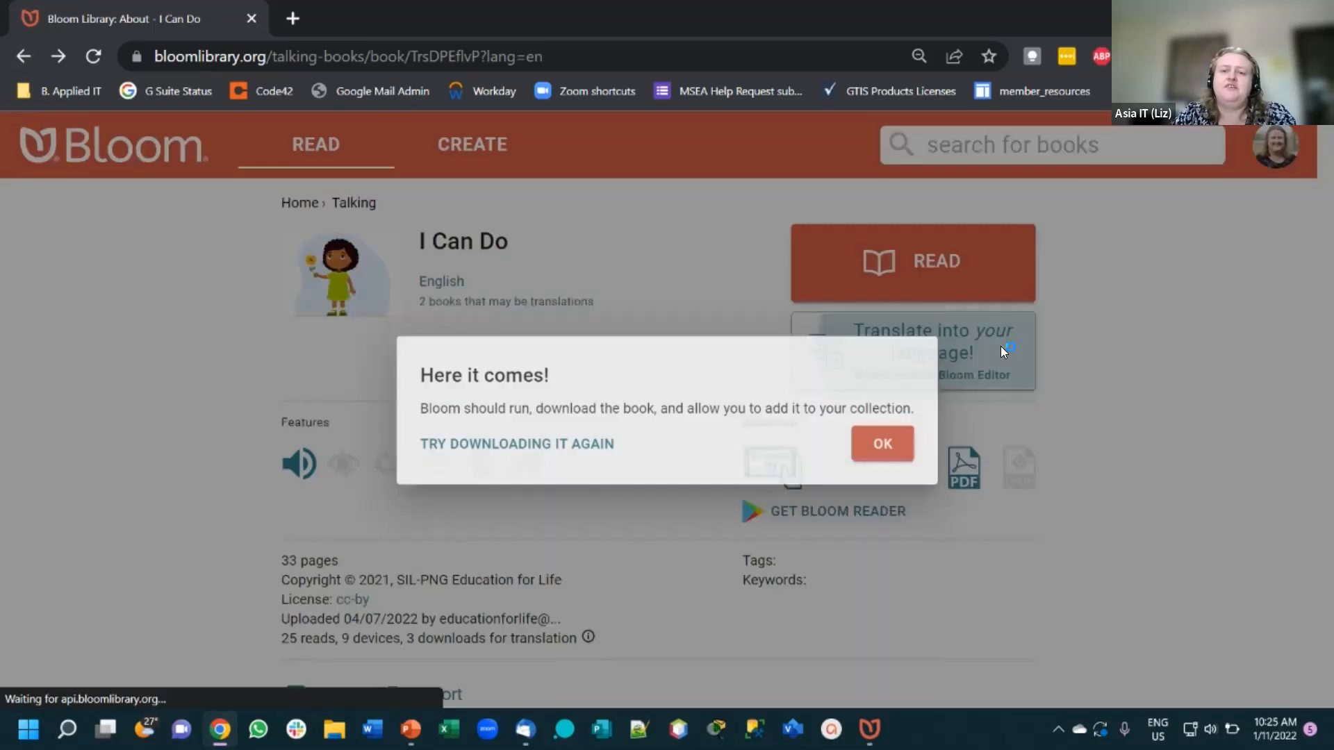
left_click(891, 446)
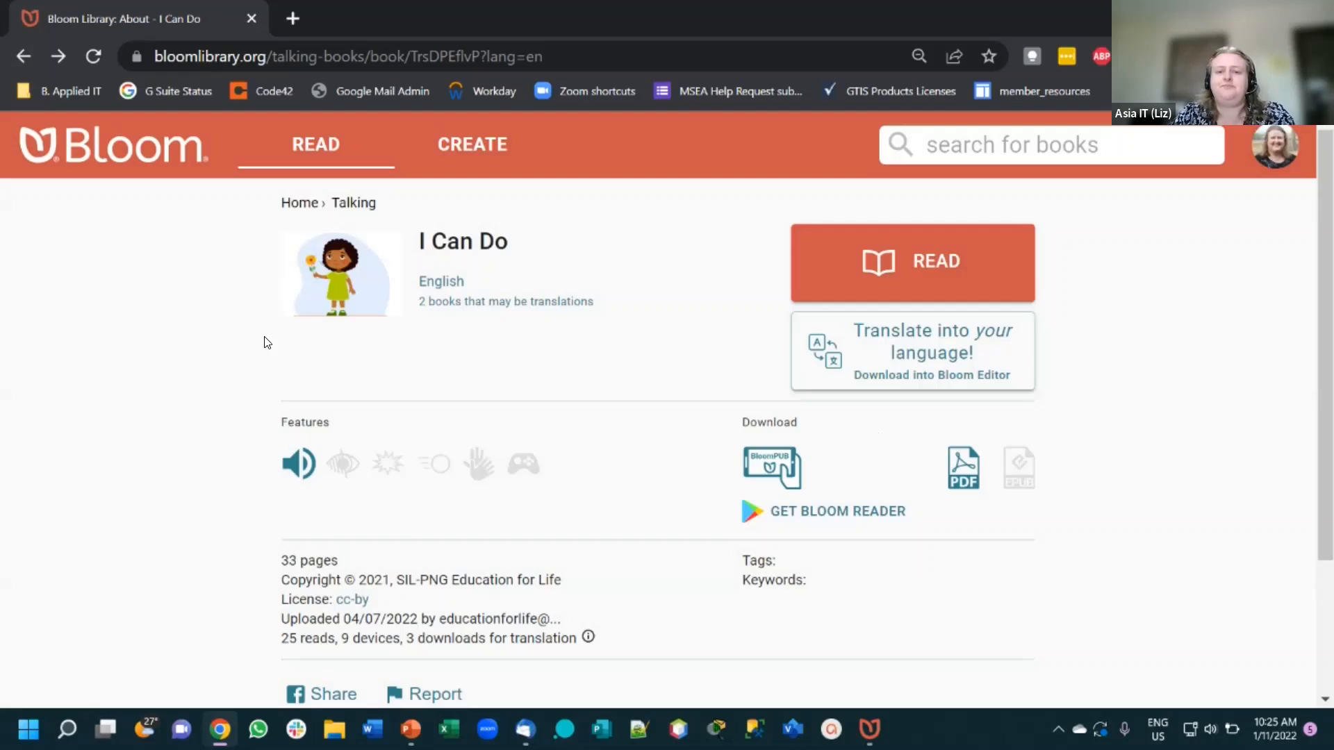
mouse_move(869, 729)
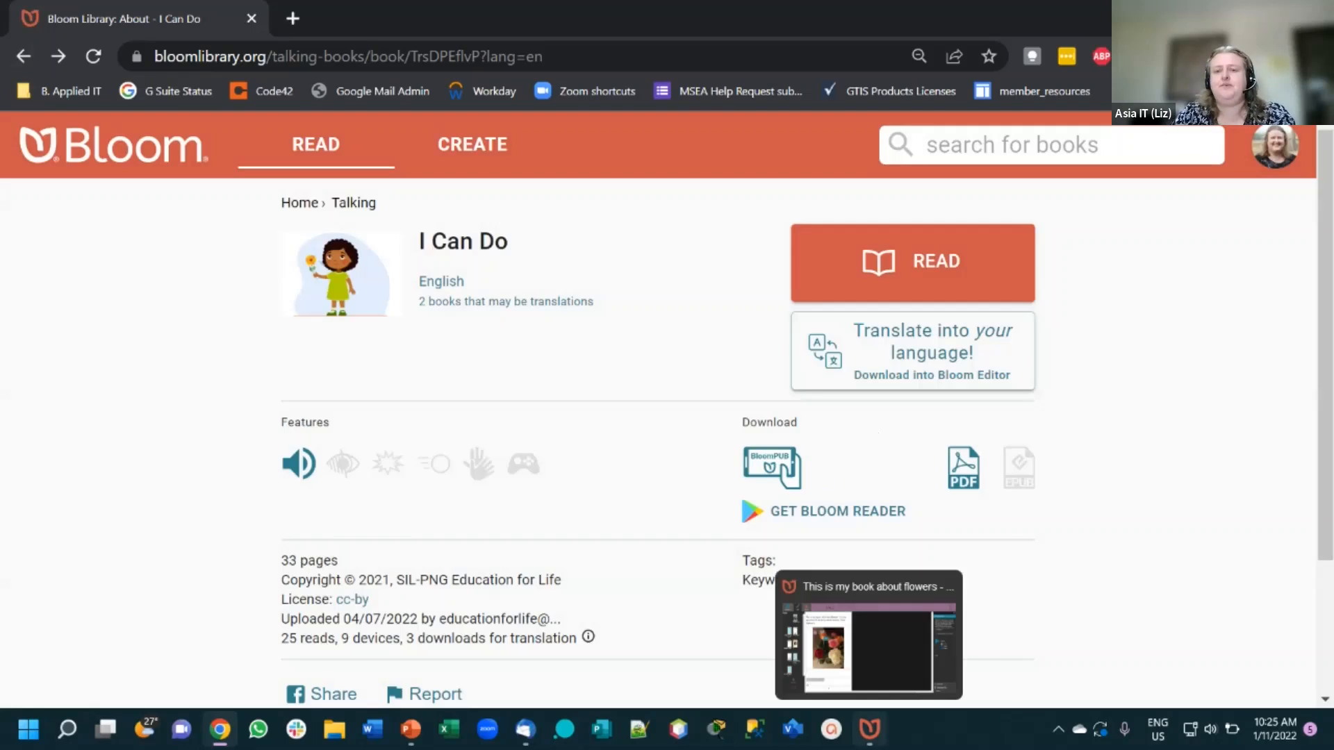
key("alt+Tab")
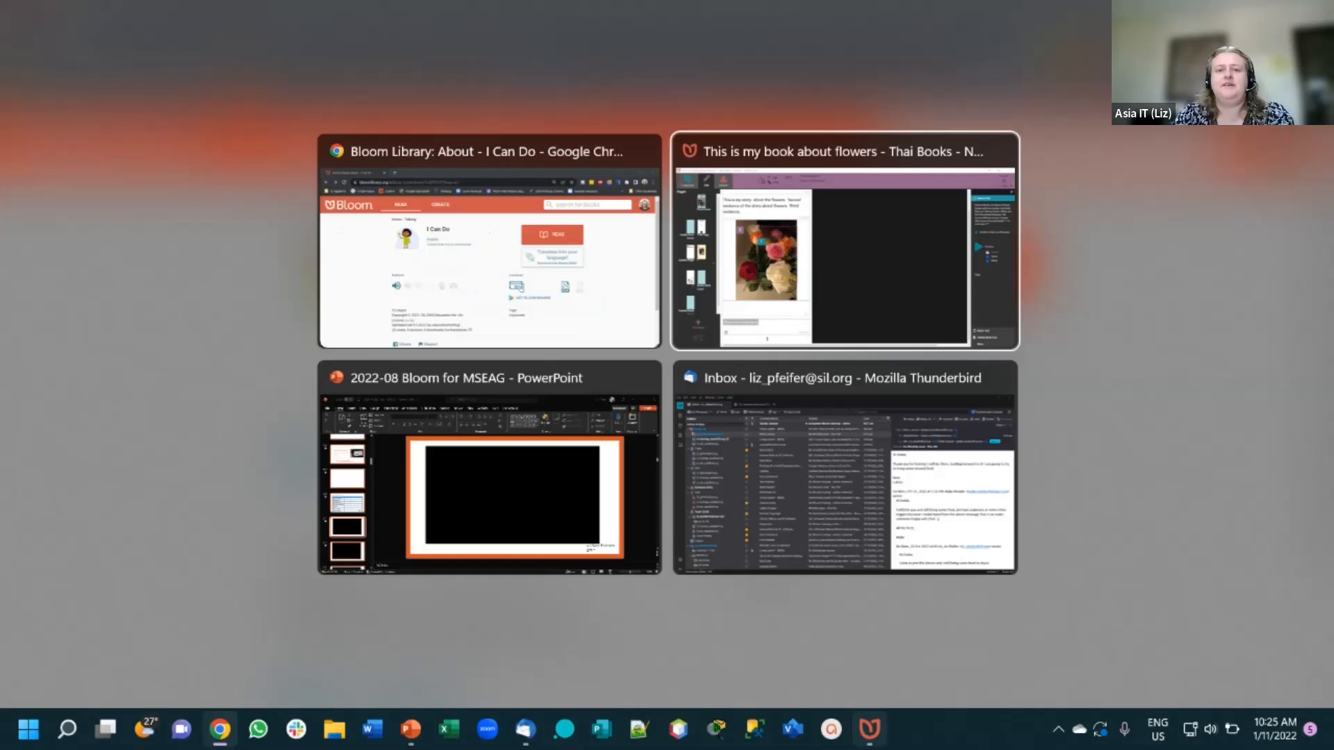
key("alt+Tab")
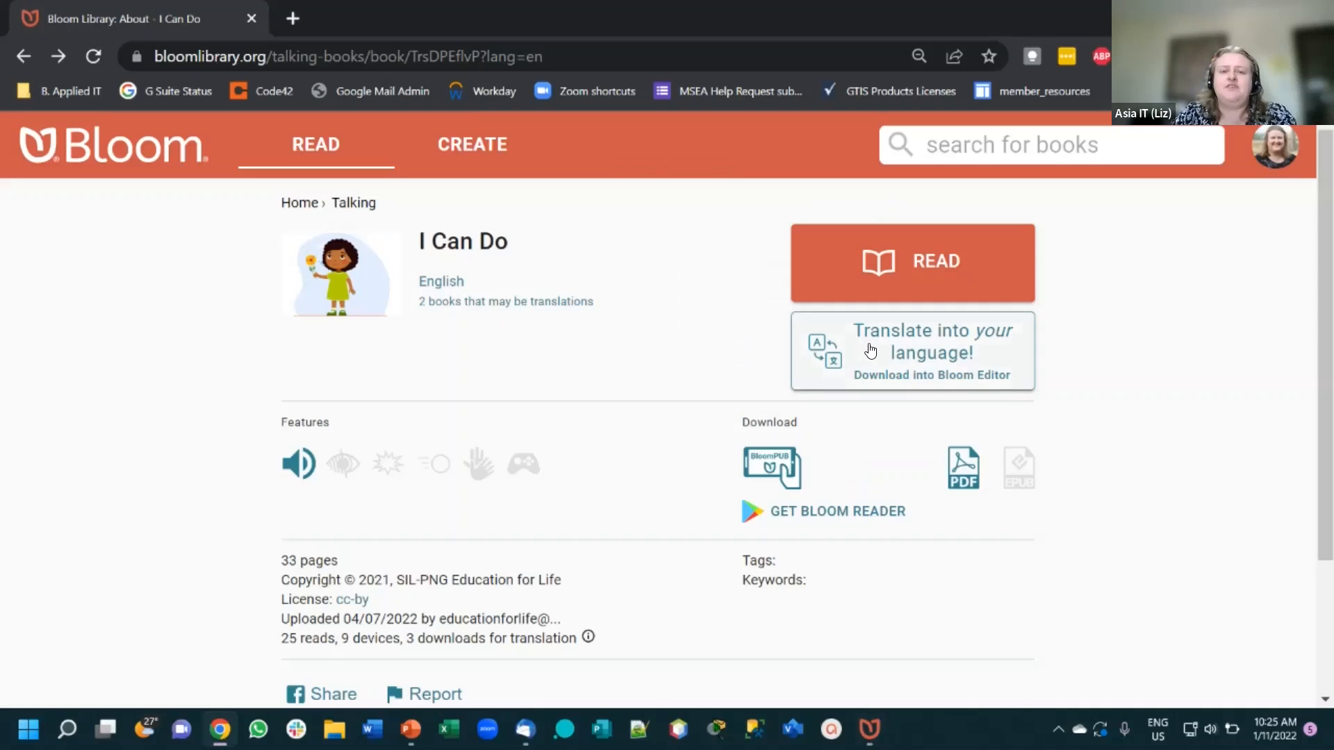
left_click(872, 348)
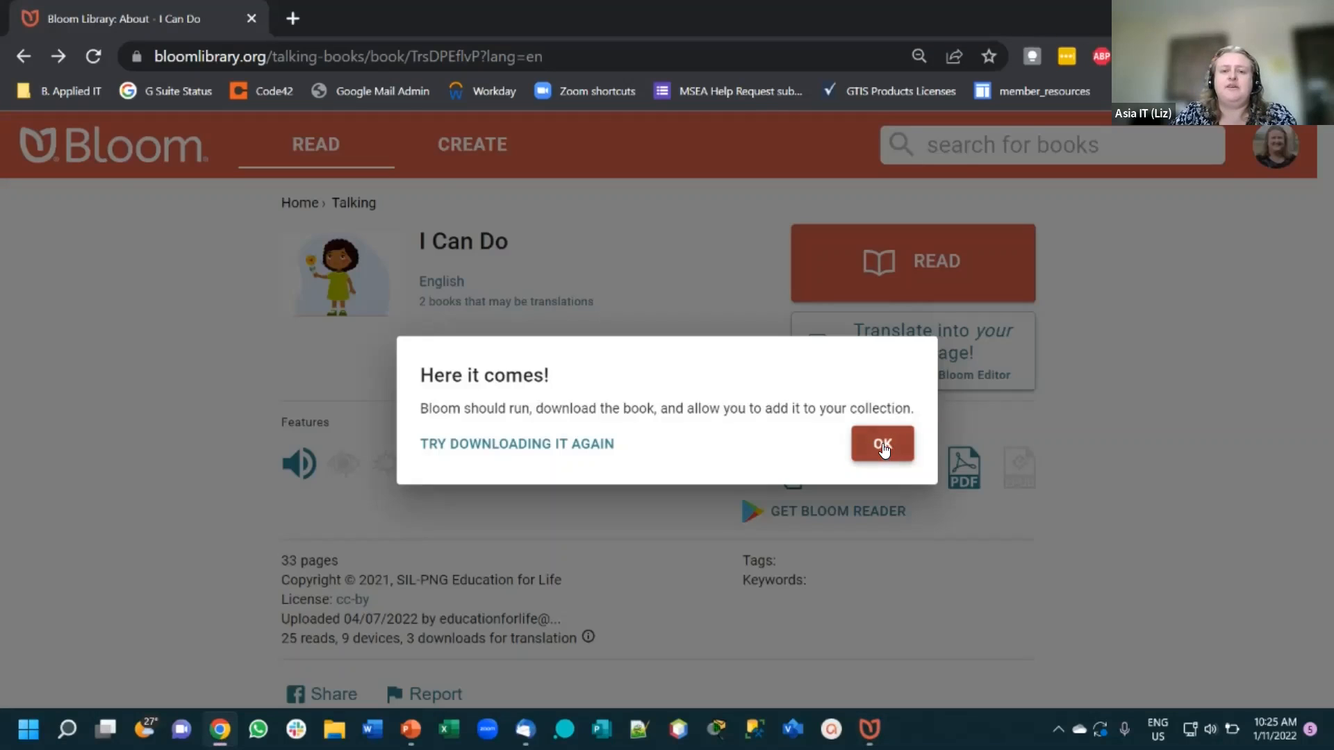
left_click(884, 447)
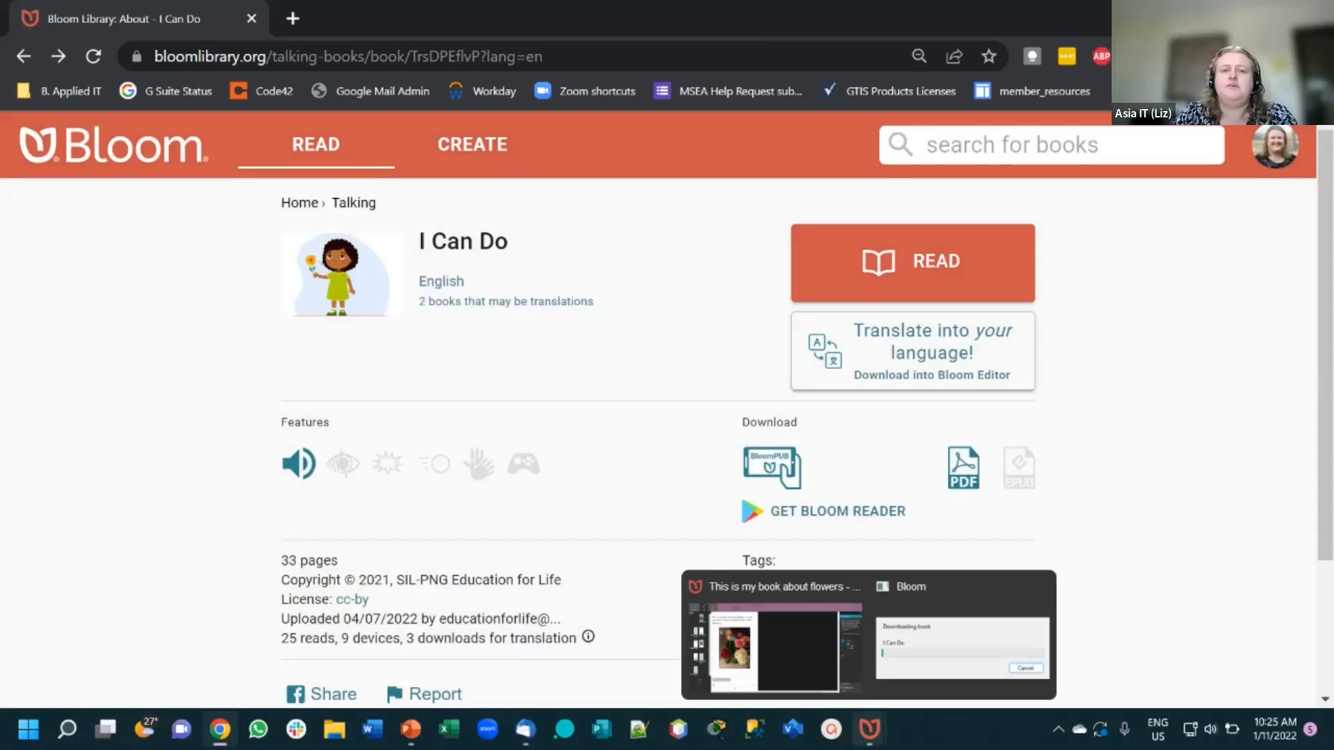
left_click(902, 652)
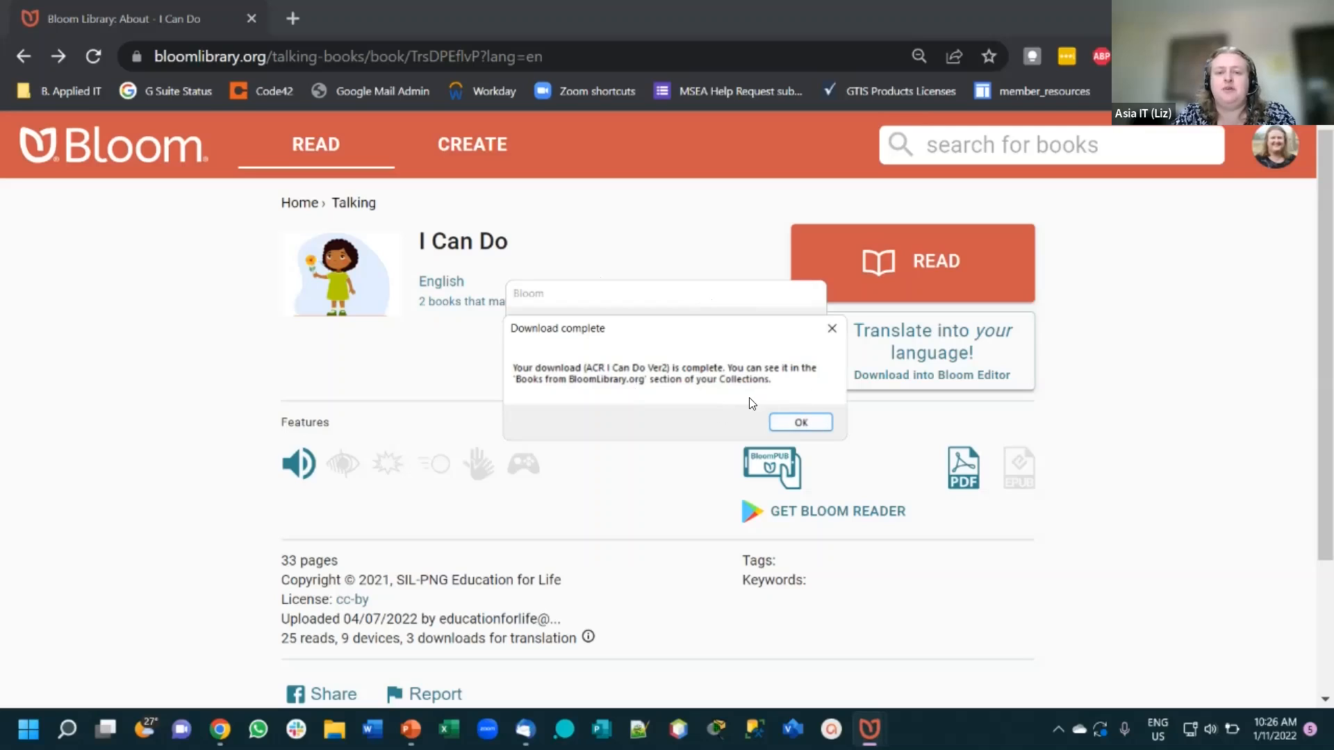
left_click(801, 422)
- Switch to Bloom Editor, return to the collections, and select ACR I Can Do Ver2 among the books from BloomLibrary.org
mouse_move(869, 729)
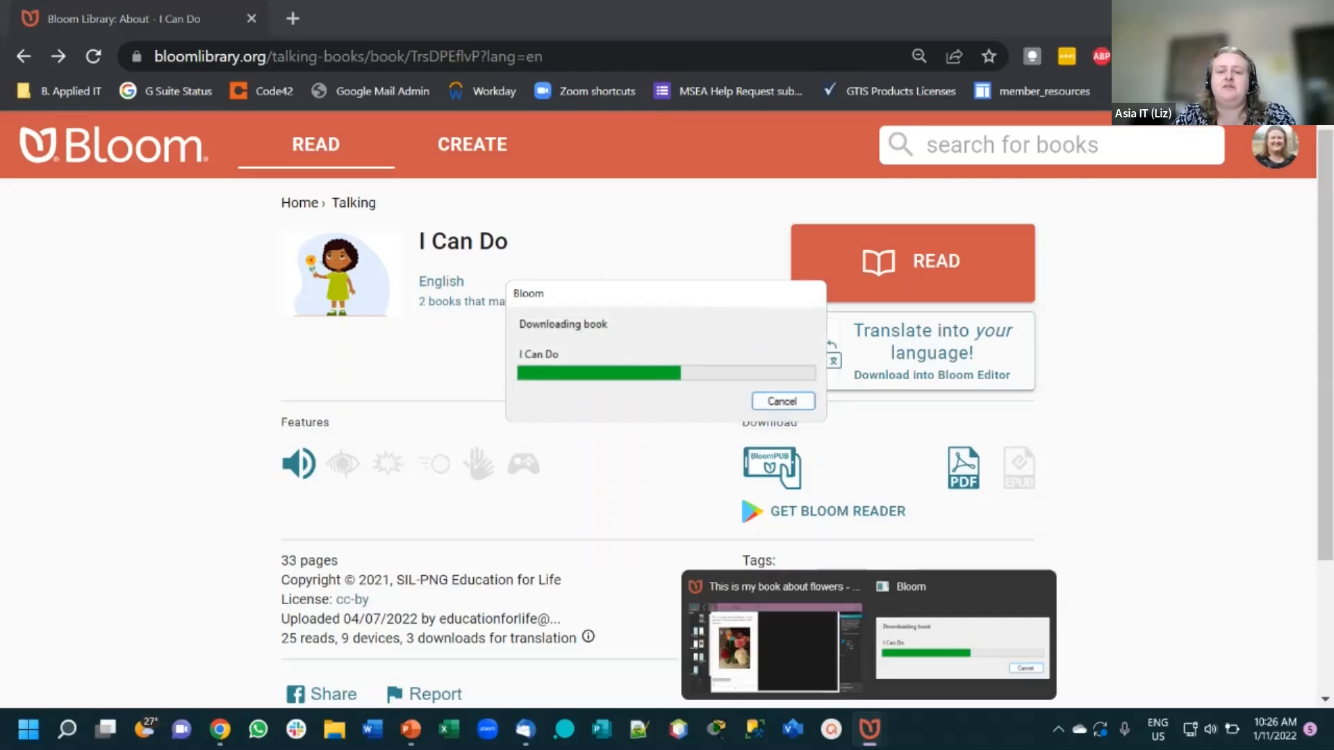
left_click(818, 658)
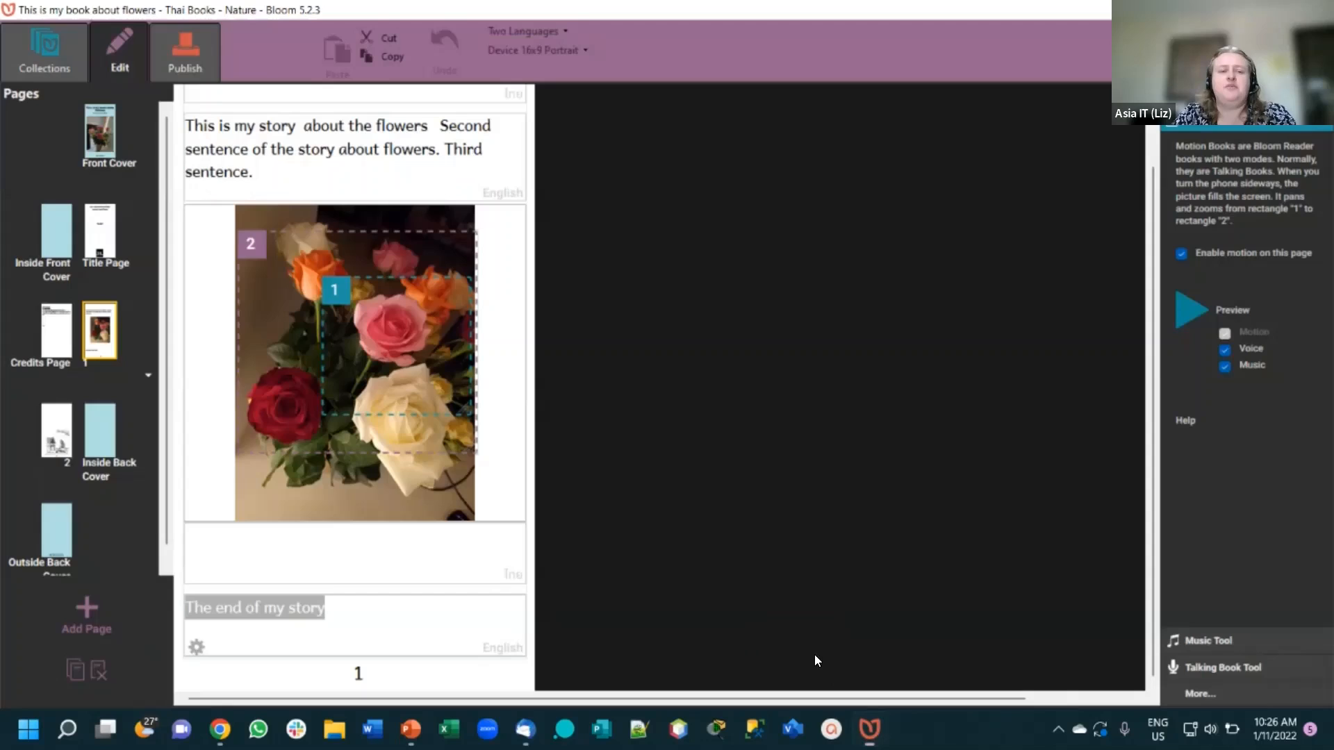
left_click(51, 54)
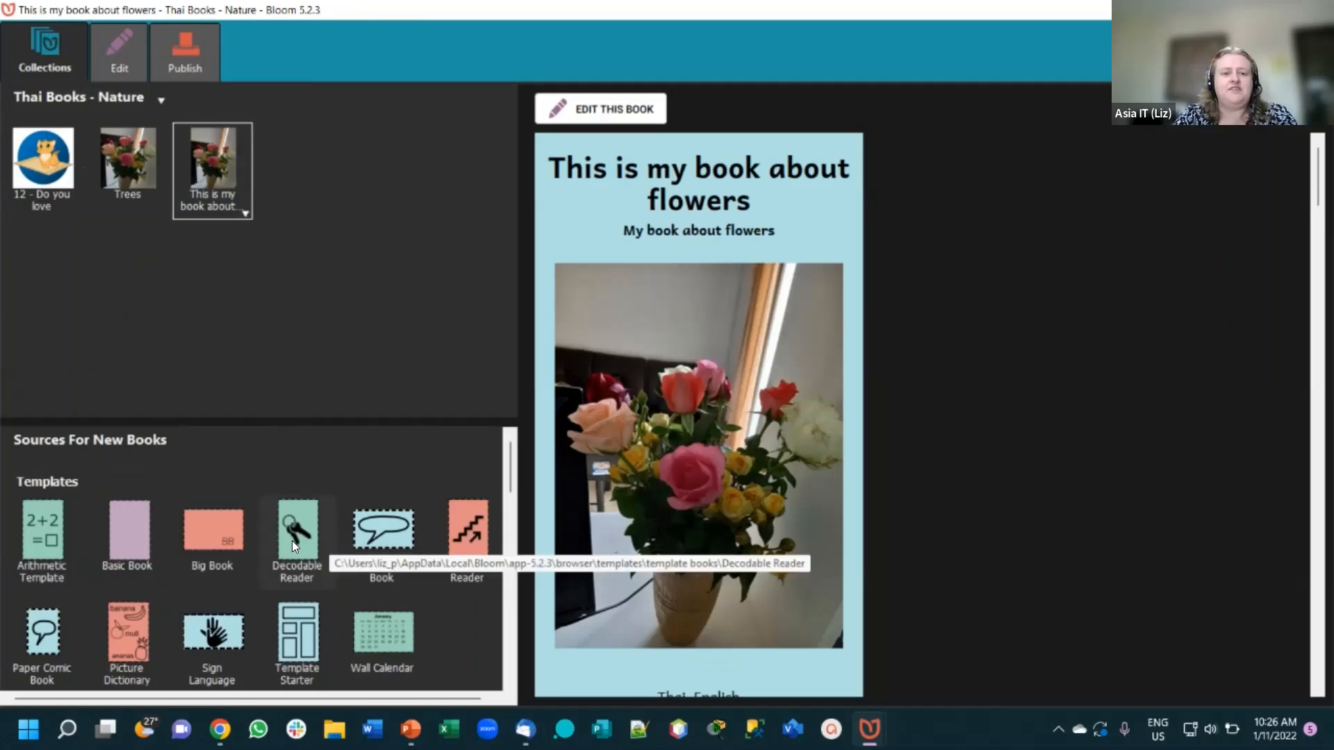
scroll(297, 542, "down", 2)
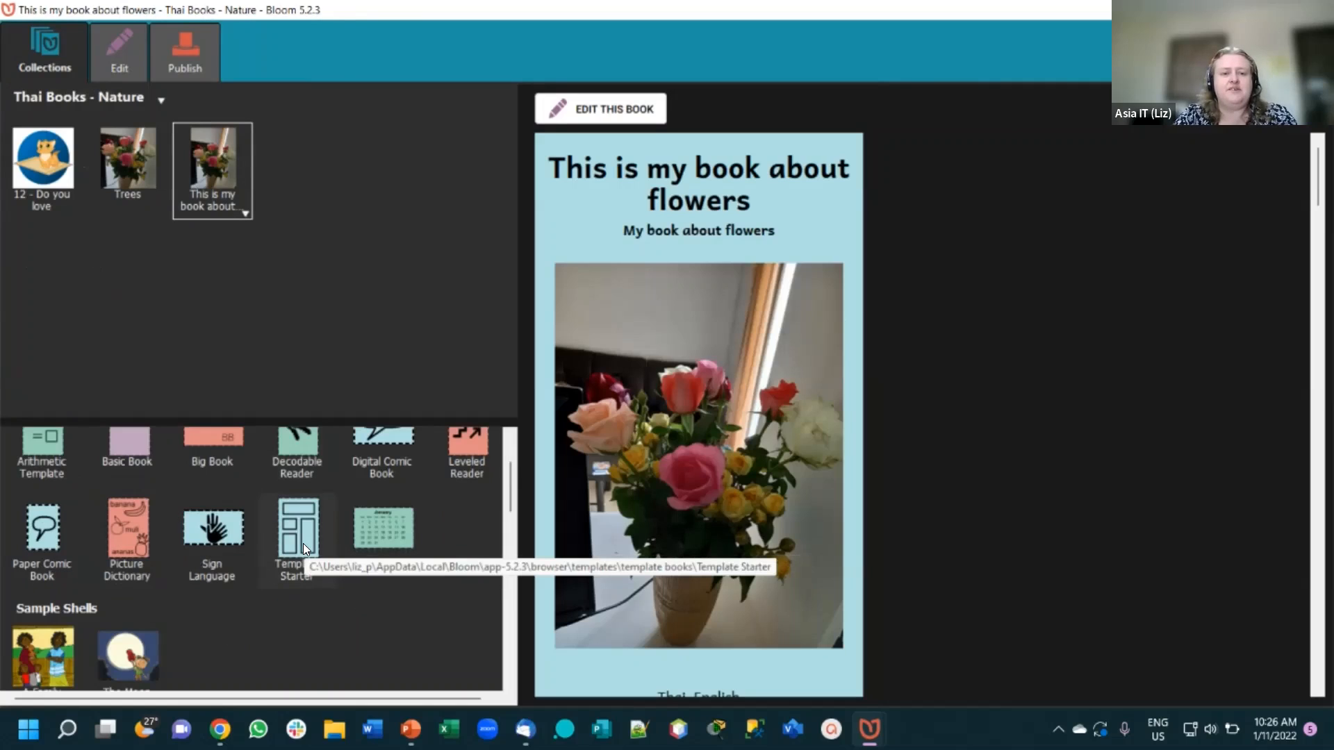
scroll(307, 543, "down", 2)
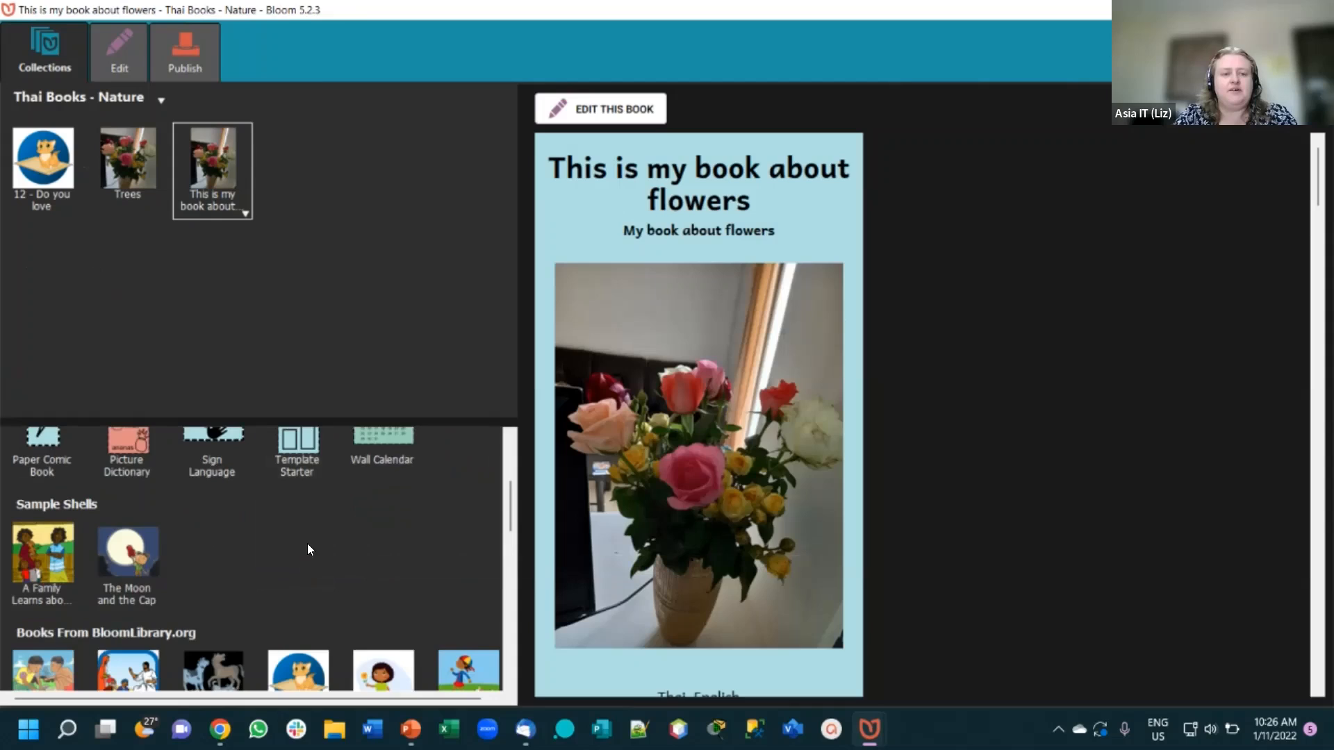
scroll(308, 545, "down", 2)
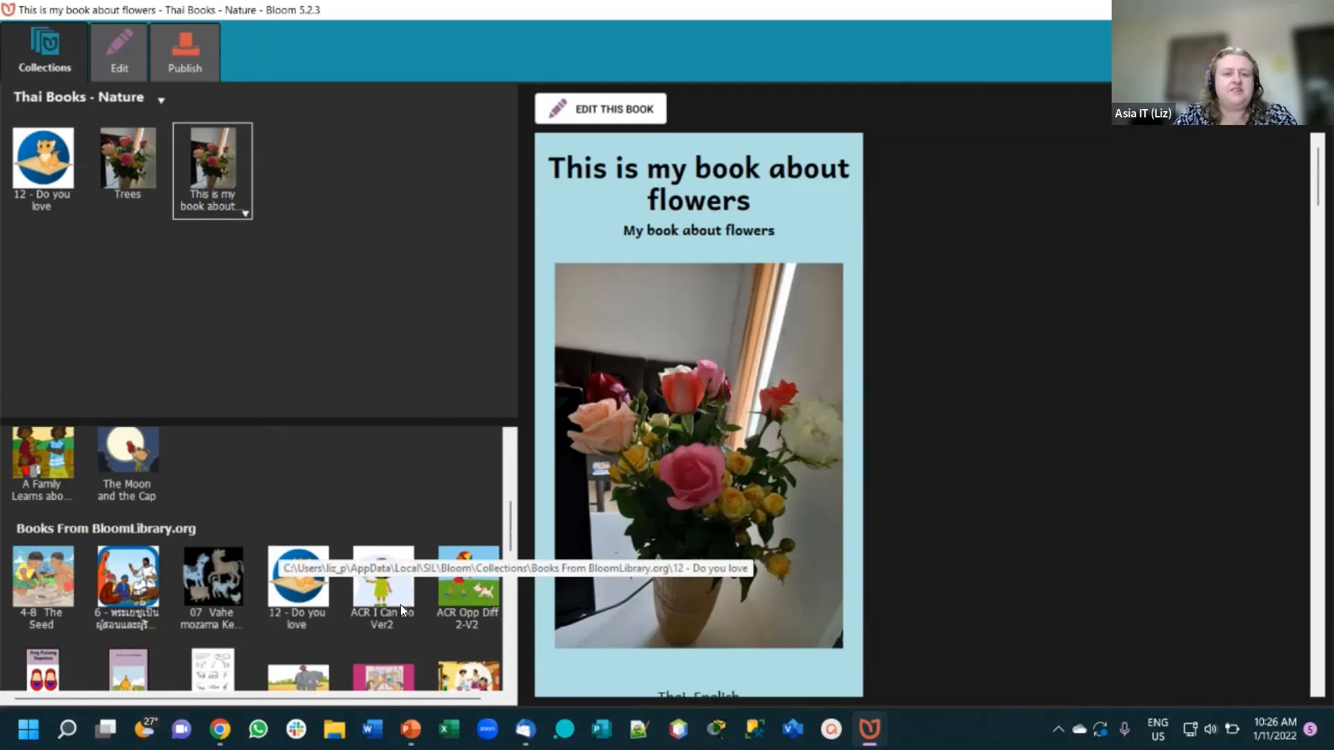
left_click(384, 595)
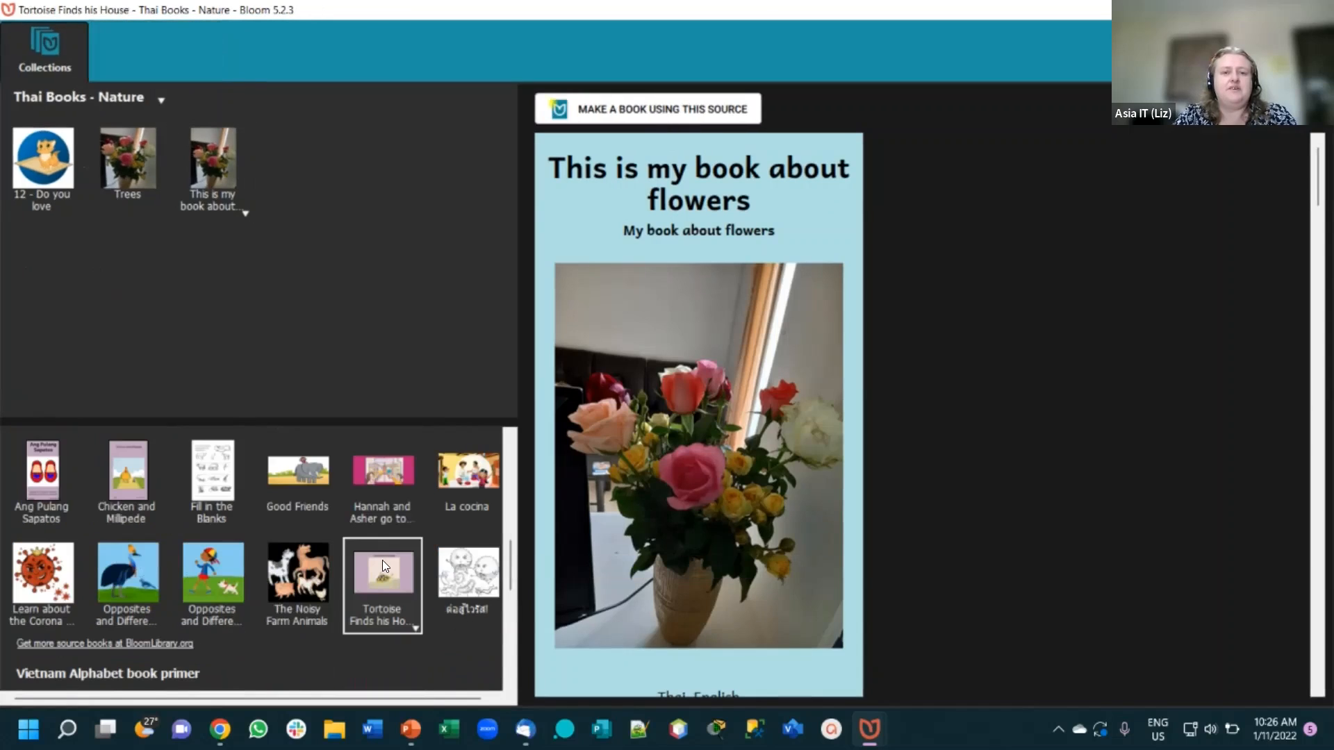
scroll(389, 518, "up", 3)
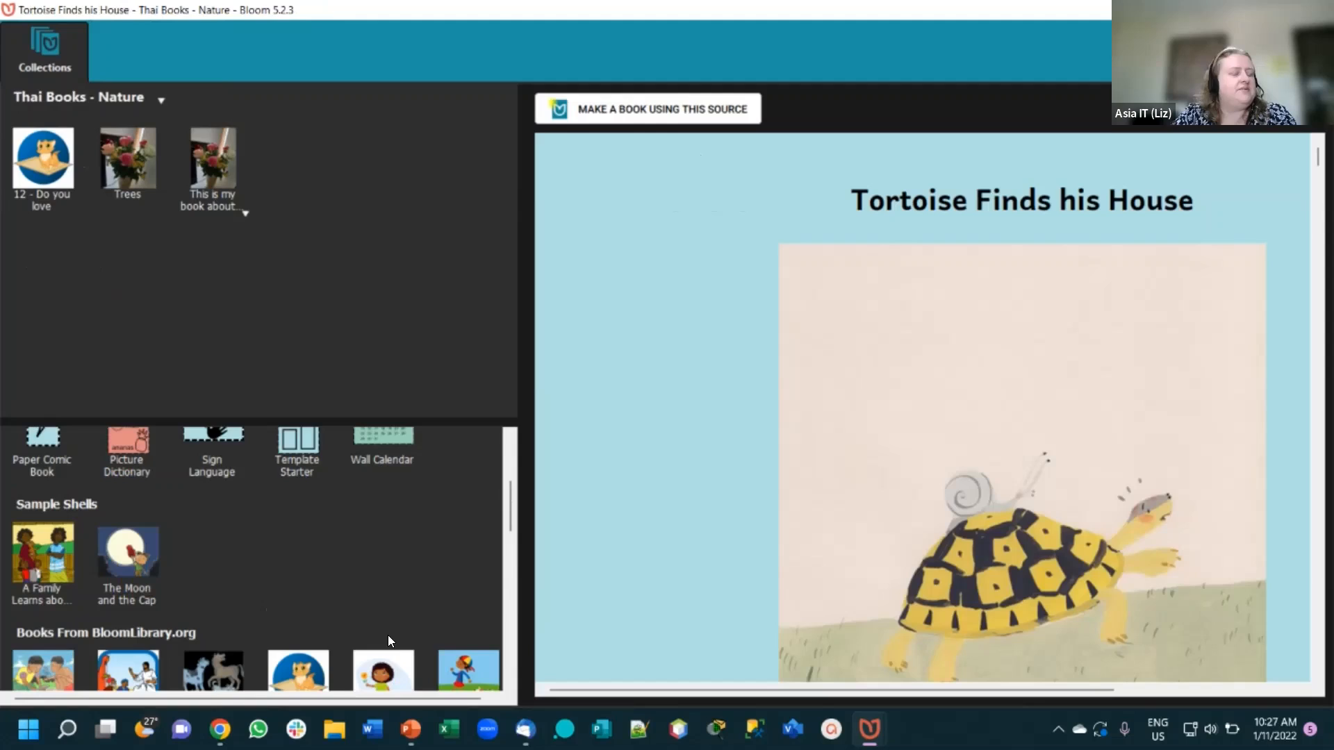
left_click(394, 676)
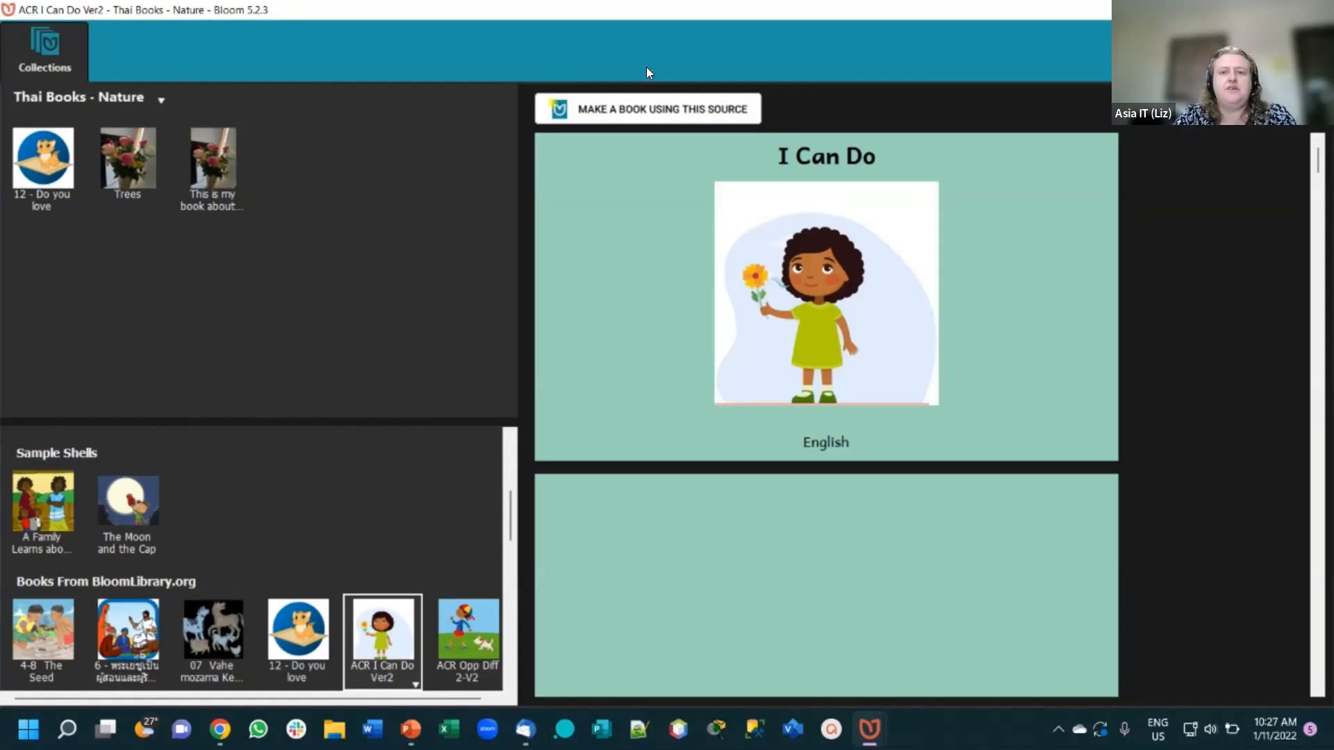
- Make a new book using I Can Do as the source and place the cursor in page 1's empty upper Thai text box
left_click(664, 111)
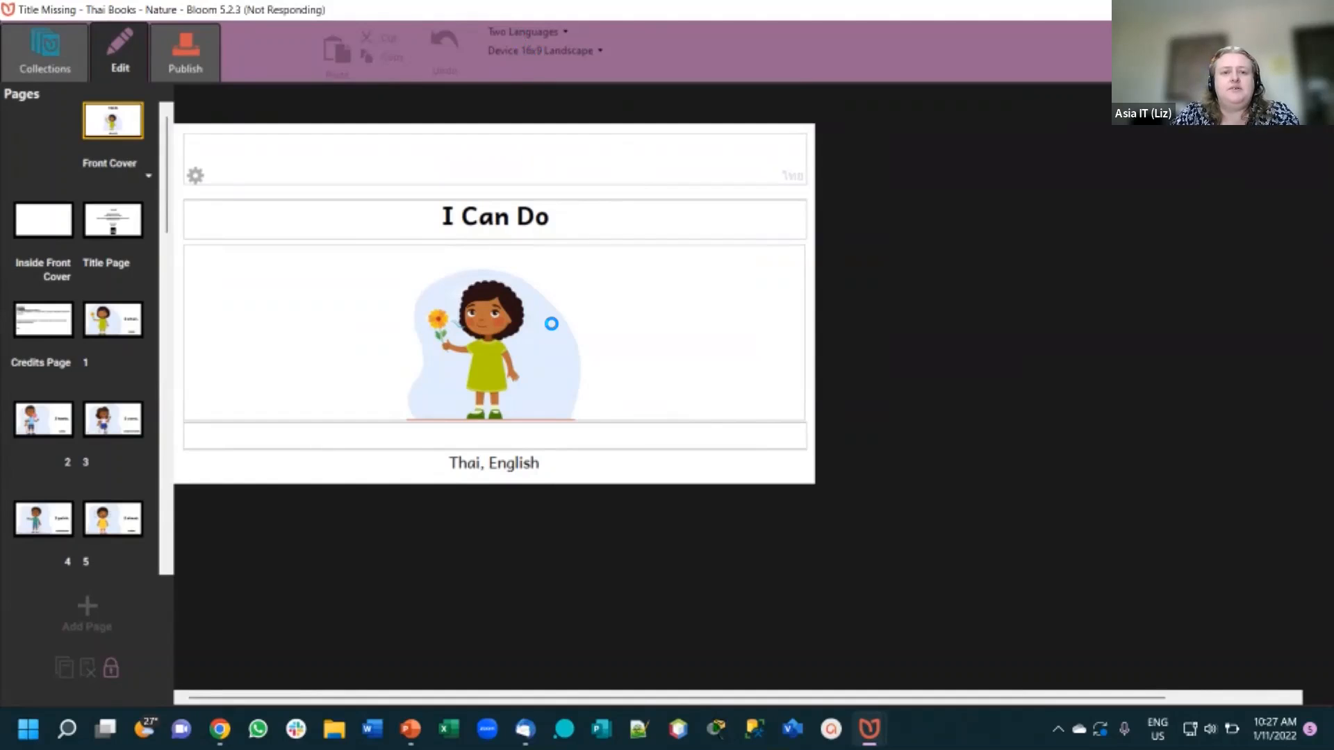
left_click(120, 421)
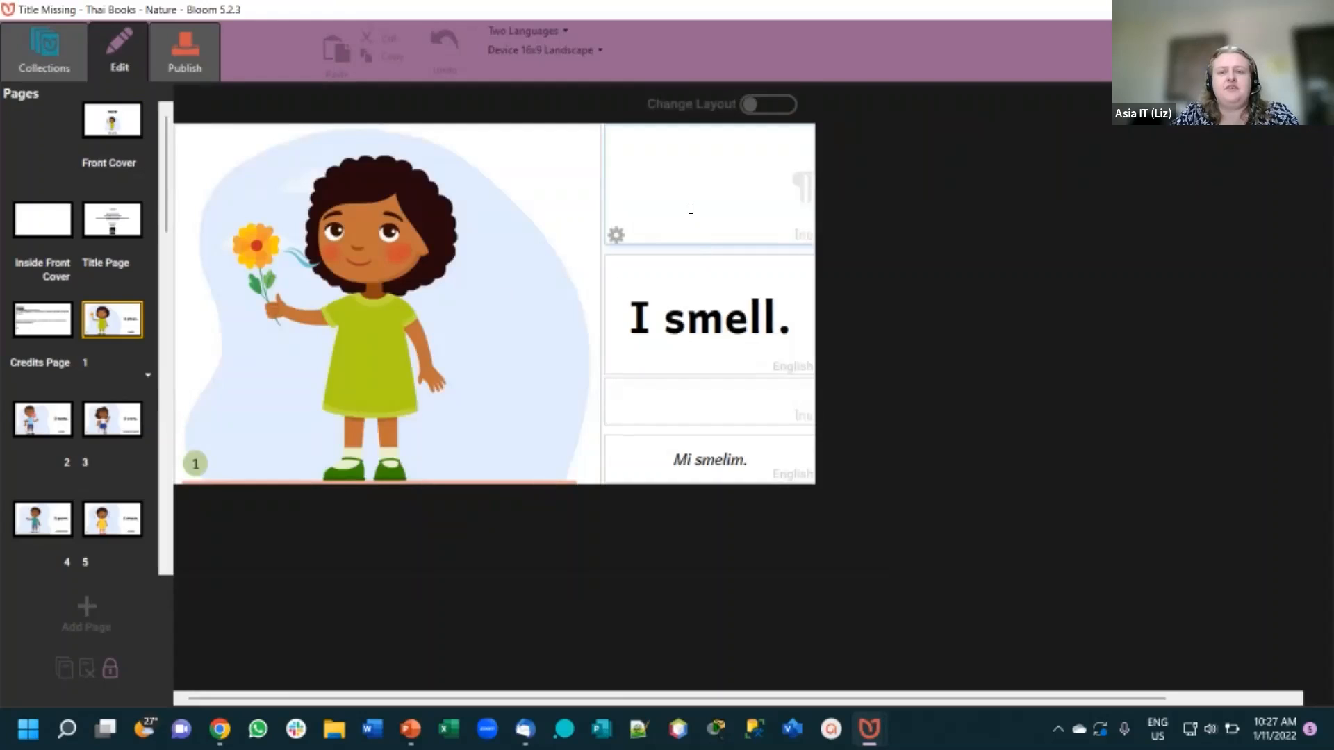
left_click(691, 209)
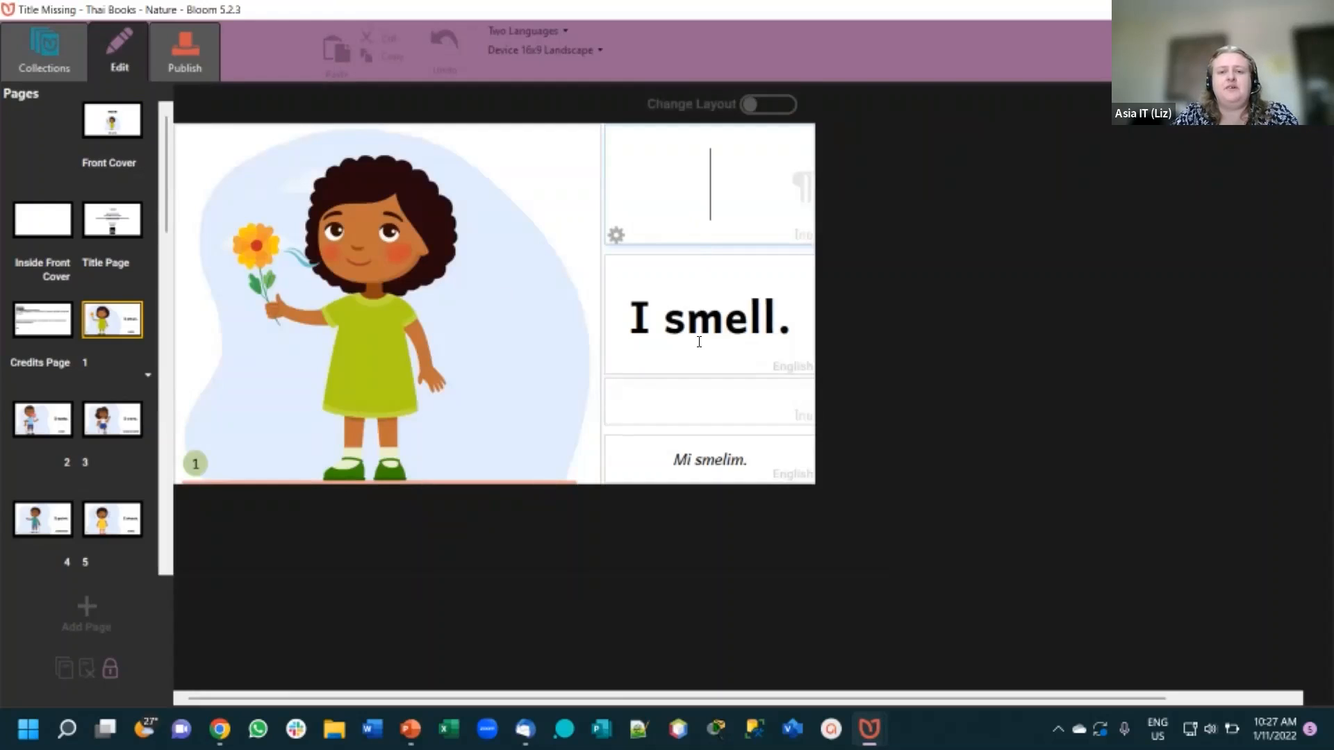
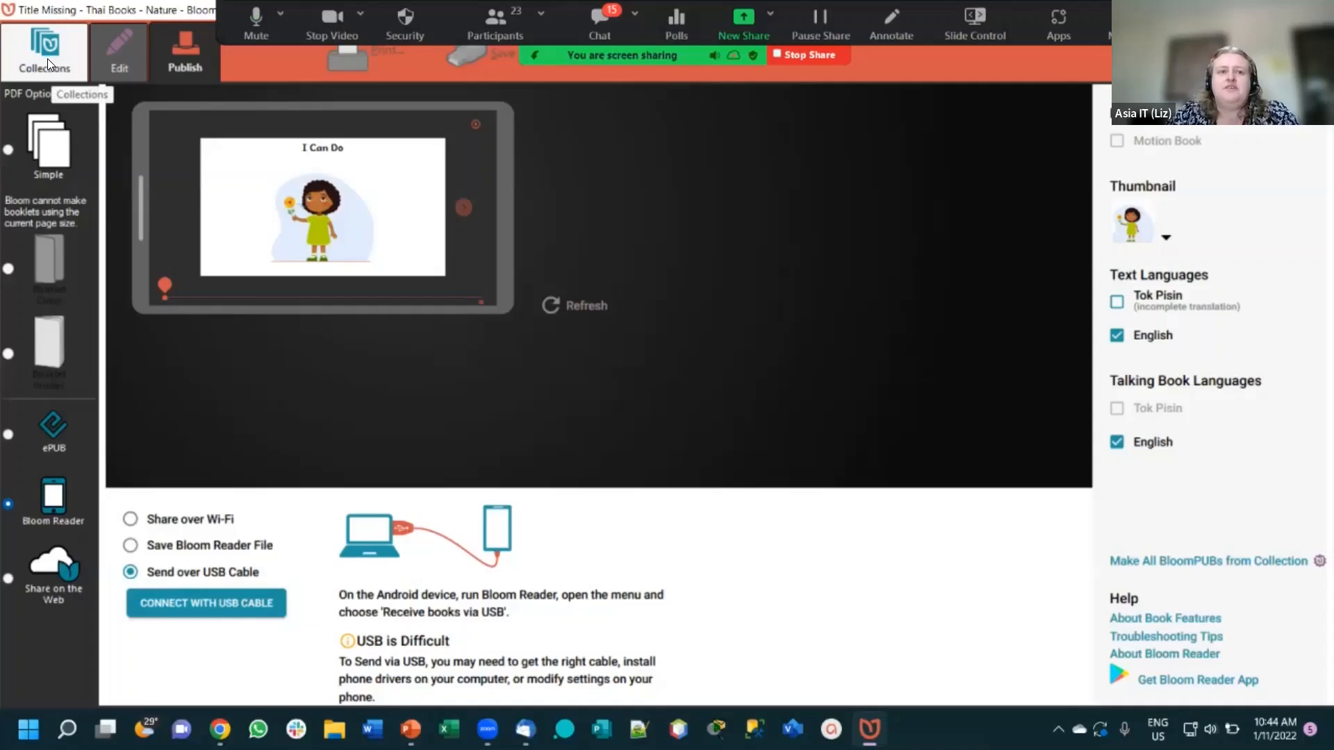
- Return to the Thai Books - Nature collection and hide Zoom's floating meeting controls
left_click(46, 58)
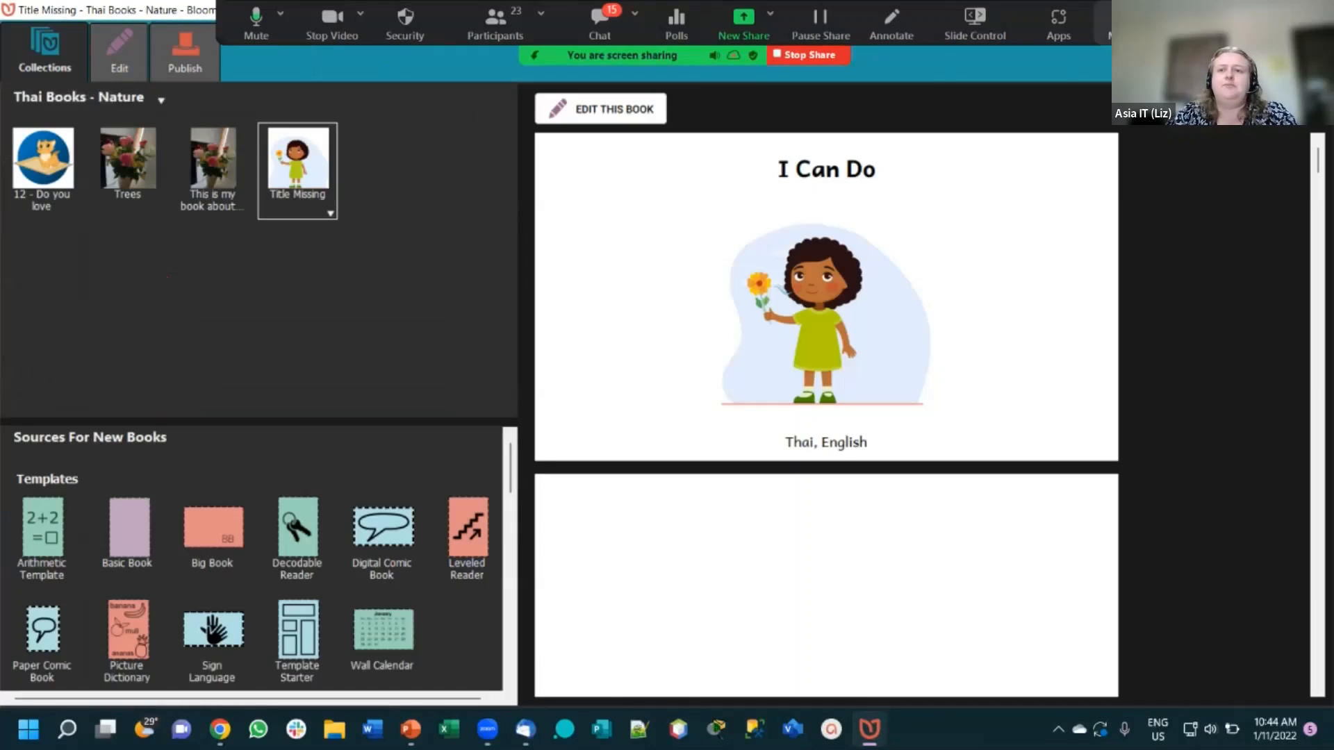
left_click(1105, 24)
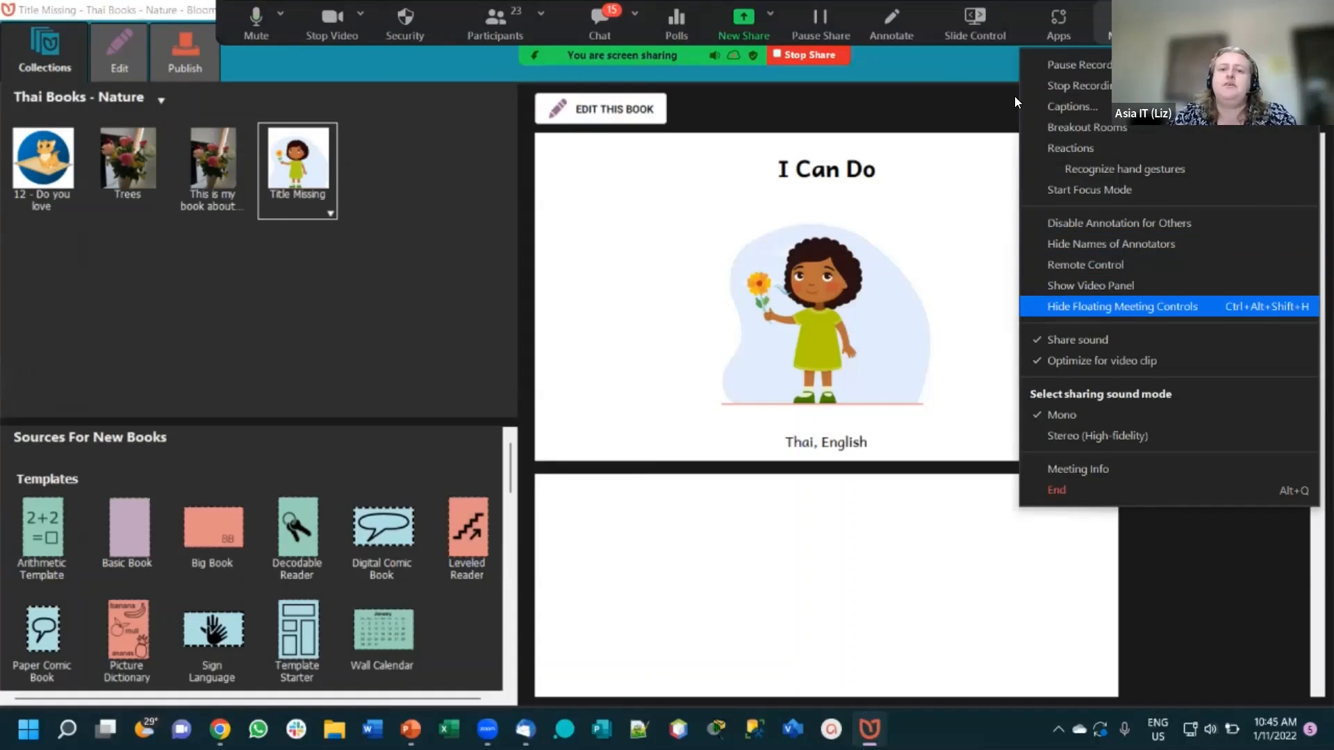
key("Return")
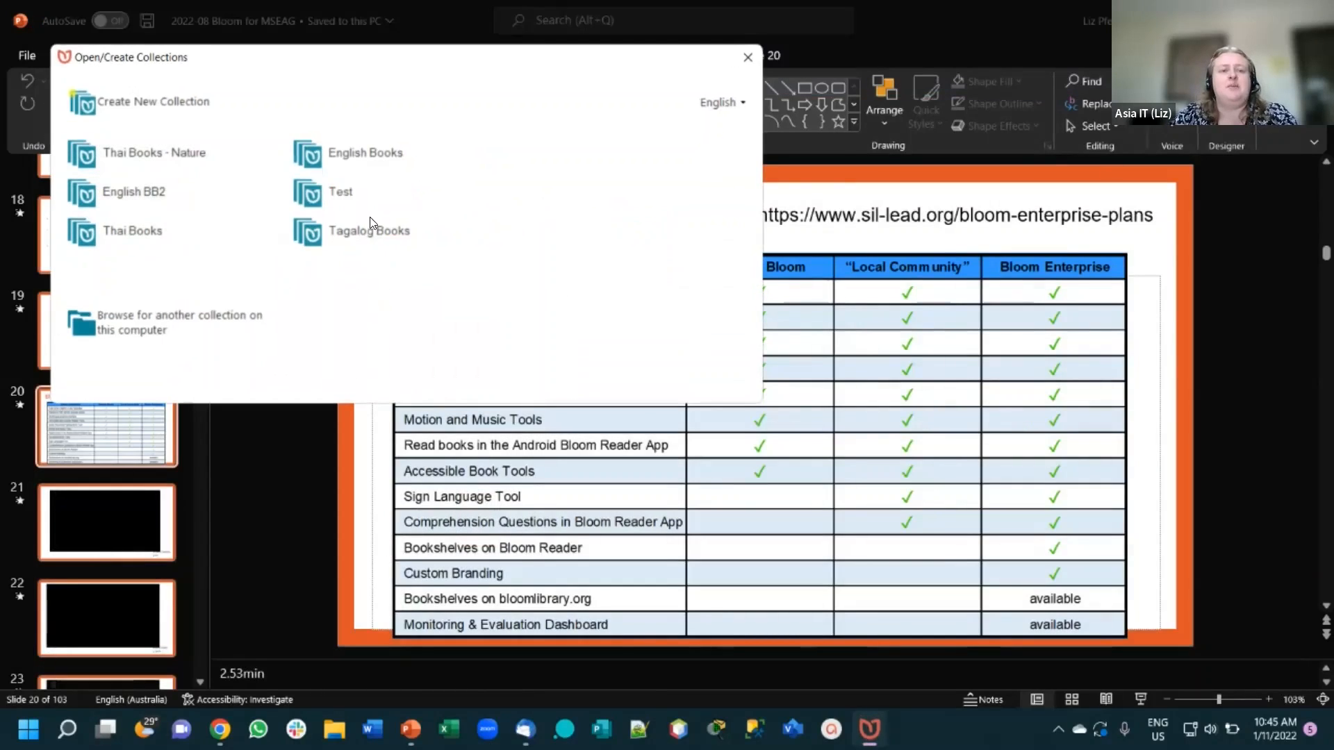
- Open the Thai Books - Nature collection, set its Bloom Enterprise status to "Funded by the local community only", and restart Bloom
left_click(110, 158)
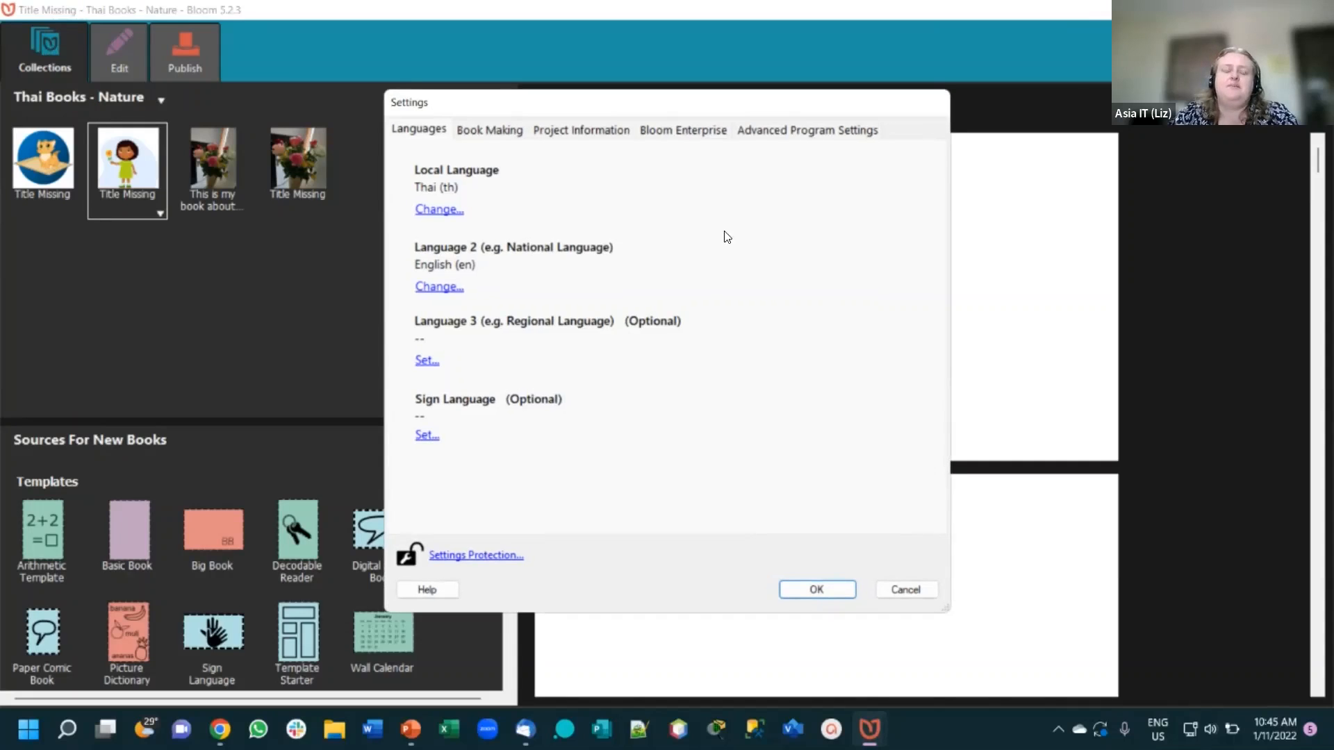
left_click(670, 130)
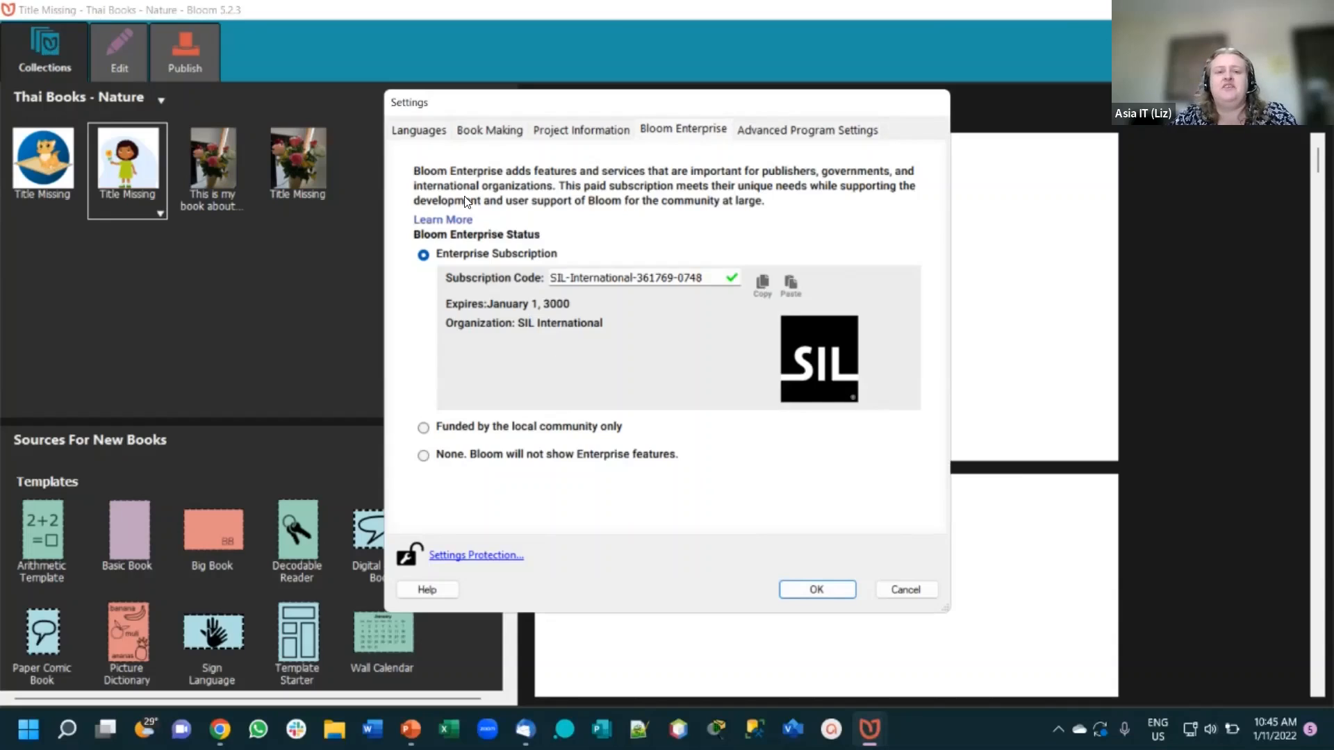
left_click(481, 428)
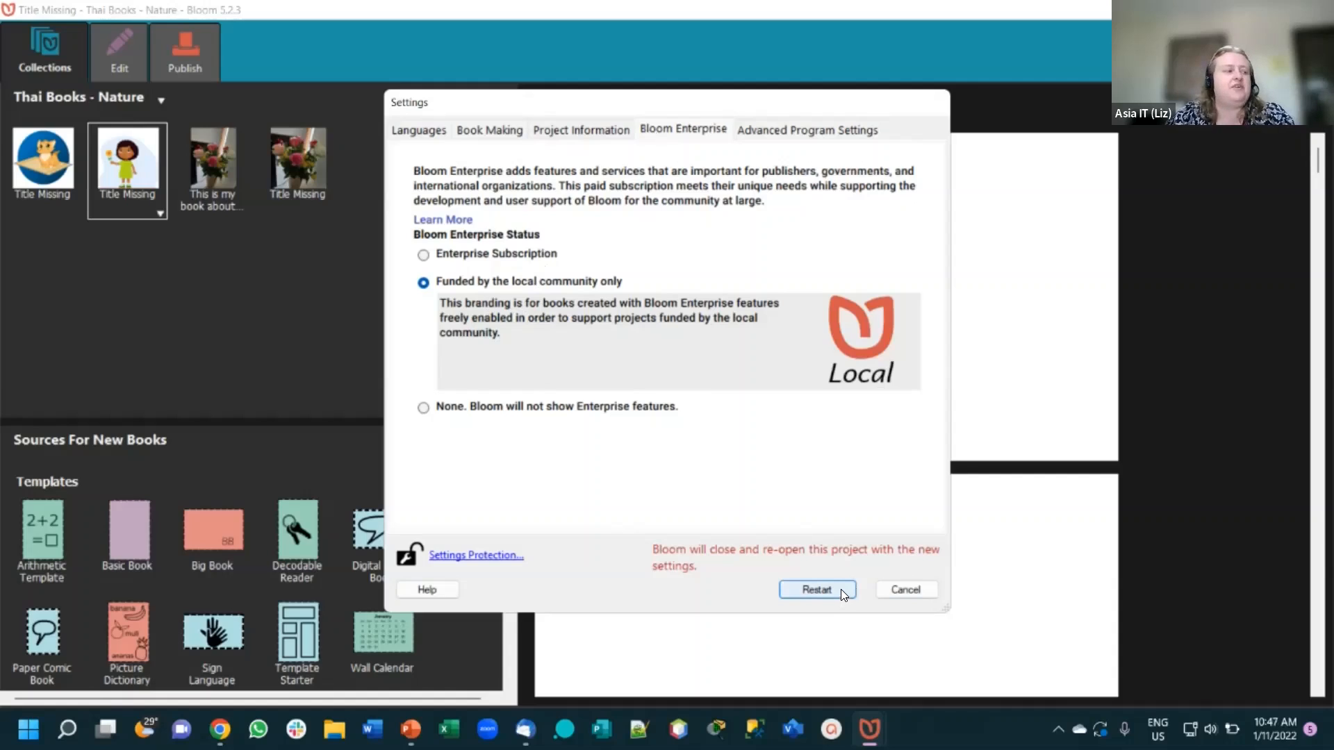
left_click(817, 589)
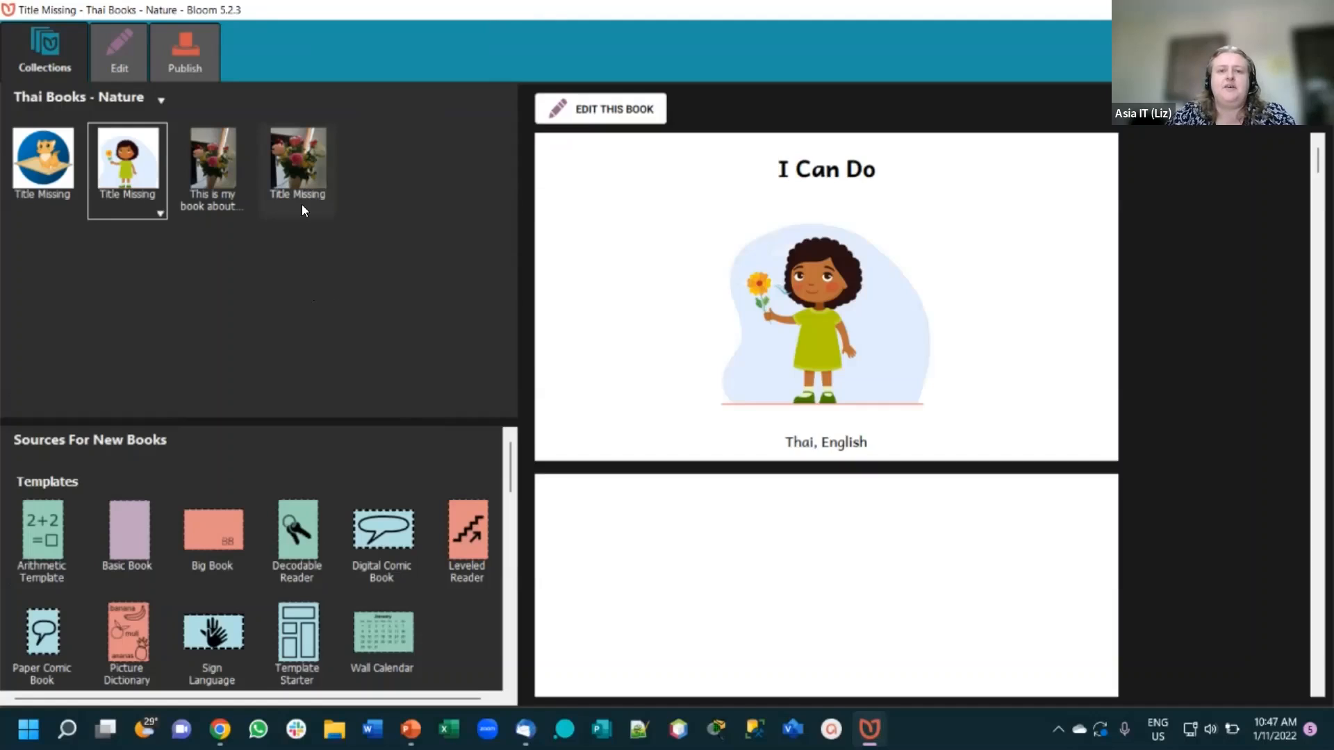
- Open the Trees book for editing and enable the Overlay Tool
left_click(300, 204)
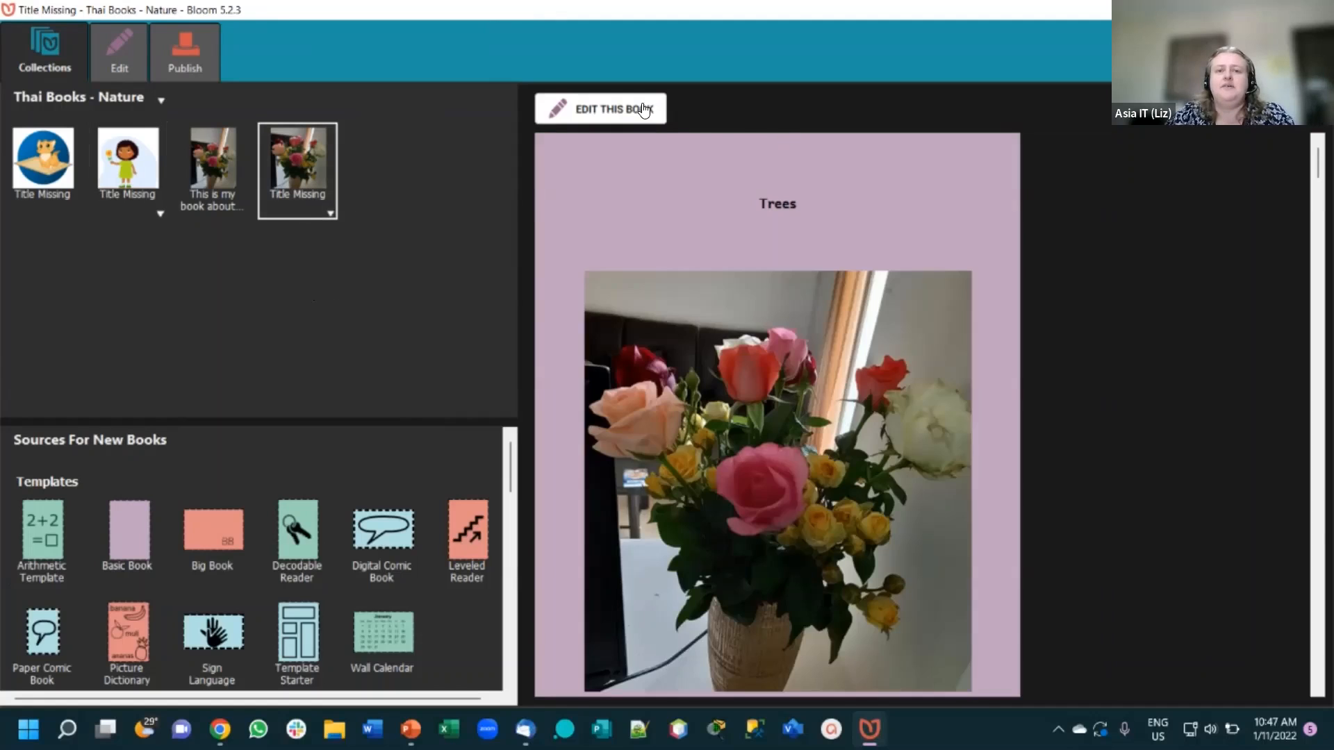
left_click(640, 111)
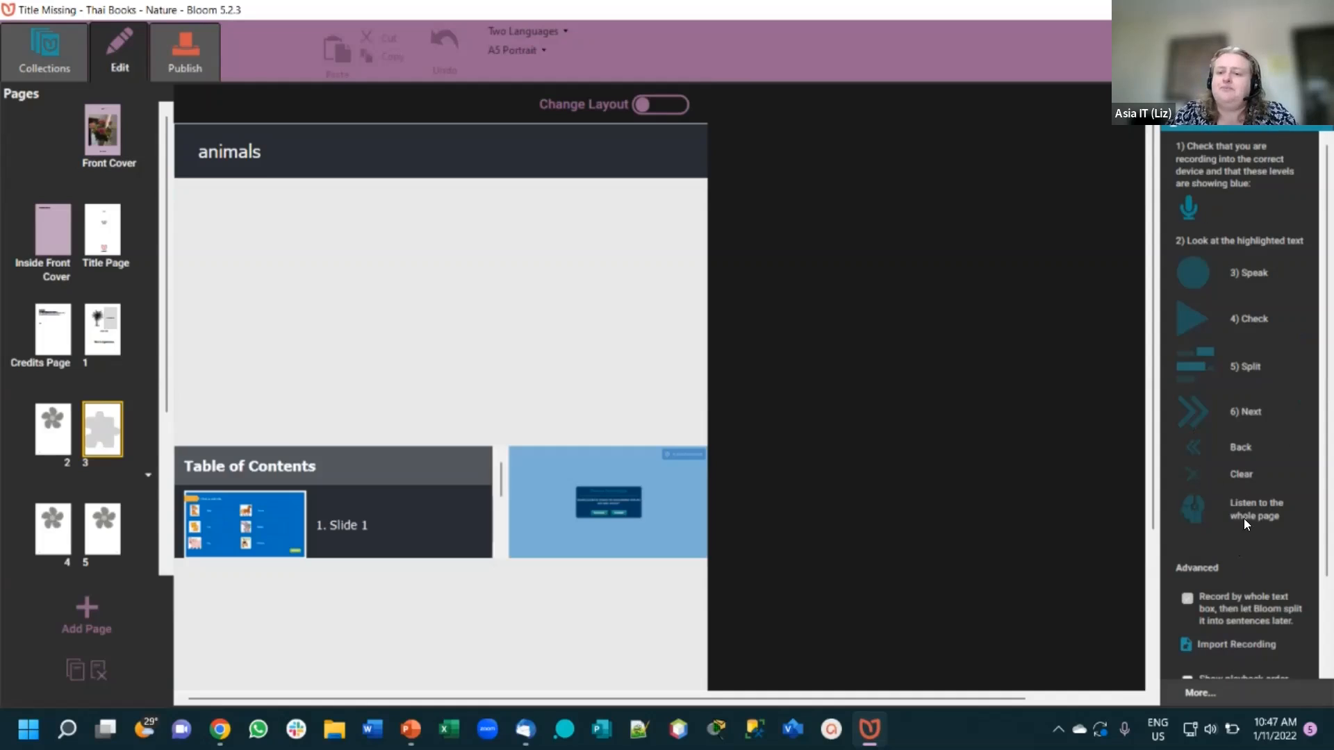
left_click(1195, 695)
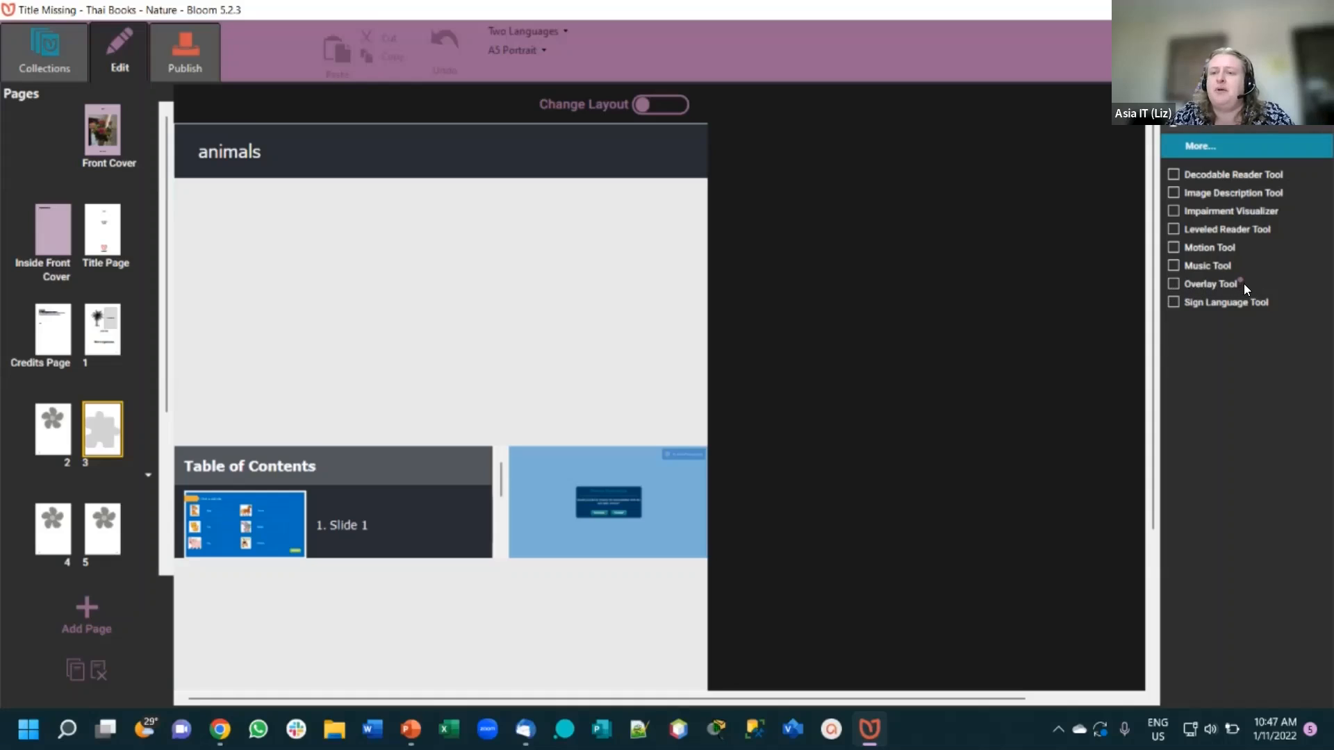
left_click(1174, 284)
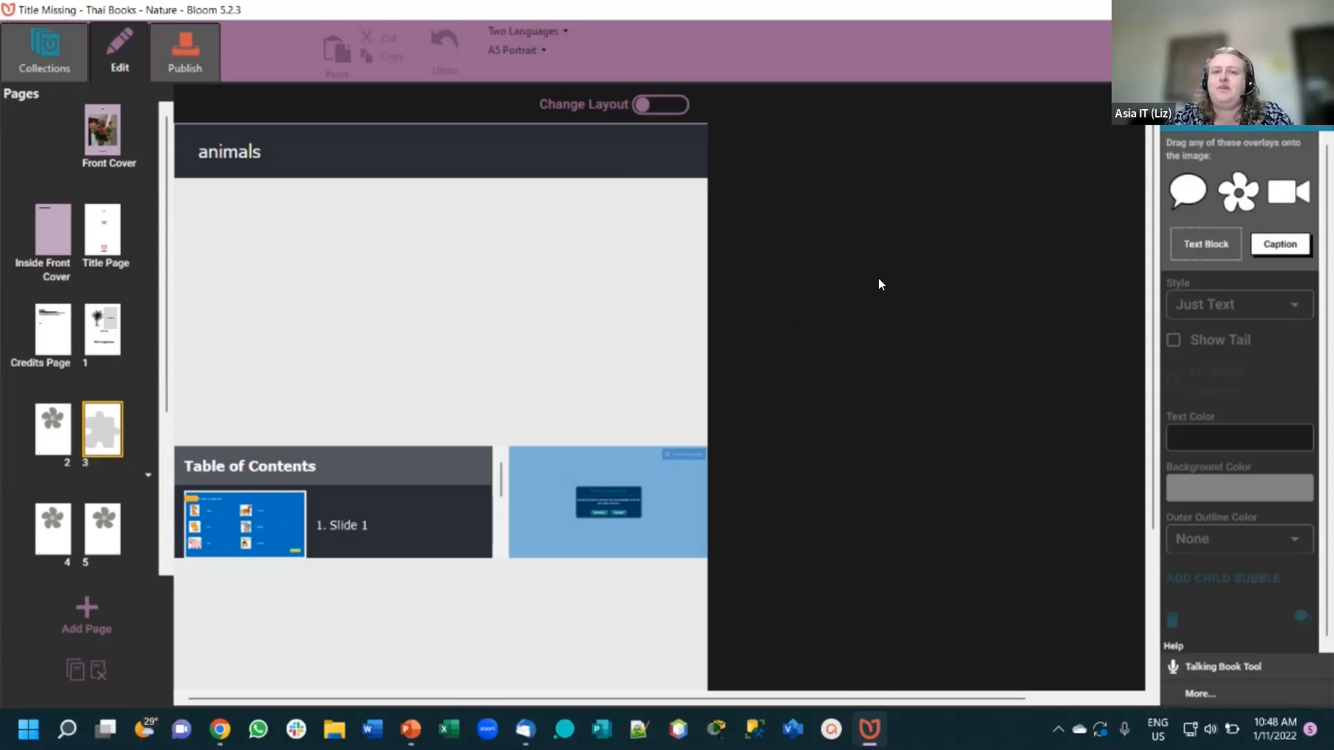
- Switch to the PowerPoint presentation and view the Bloom Enterprise feature comparison slide
key("alt+Tab")
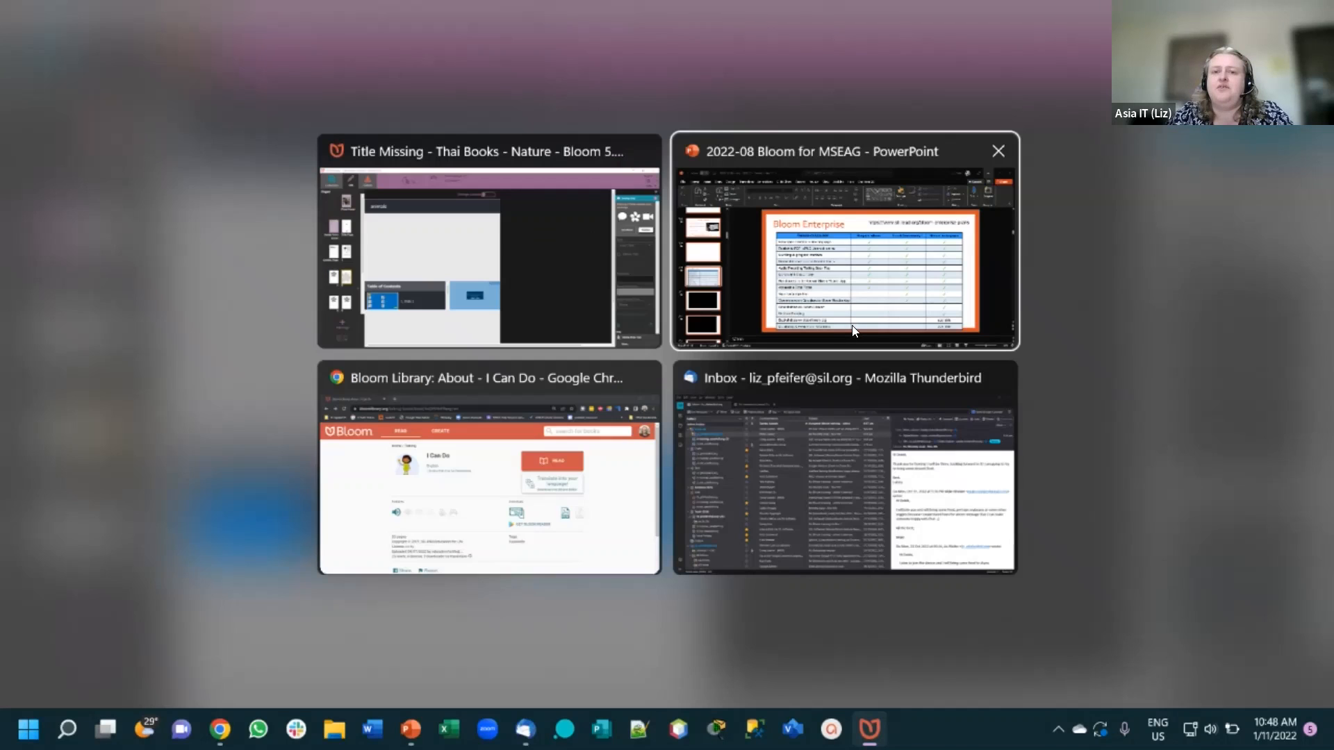
left_click(853, 331)
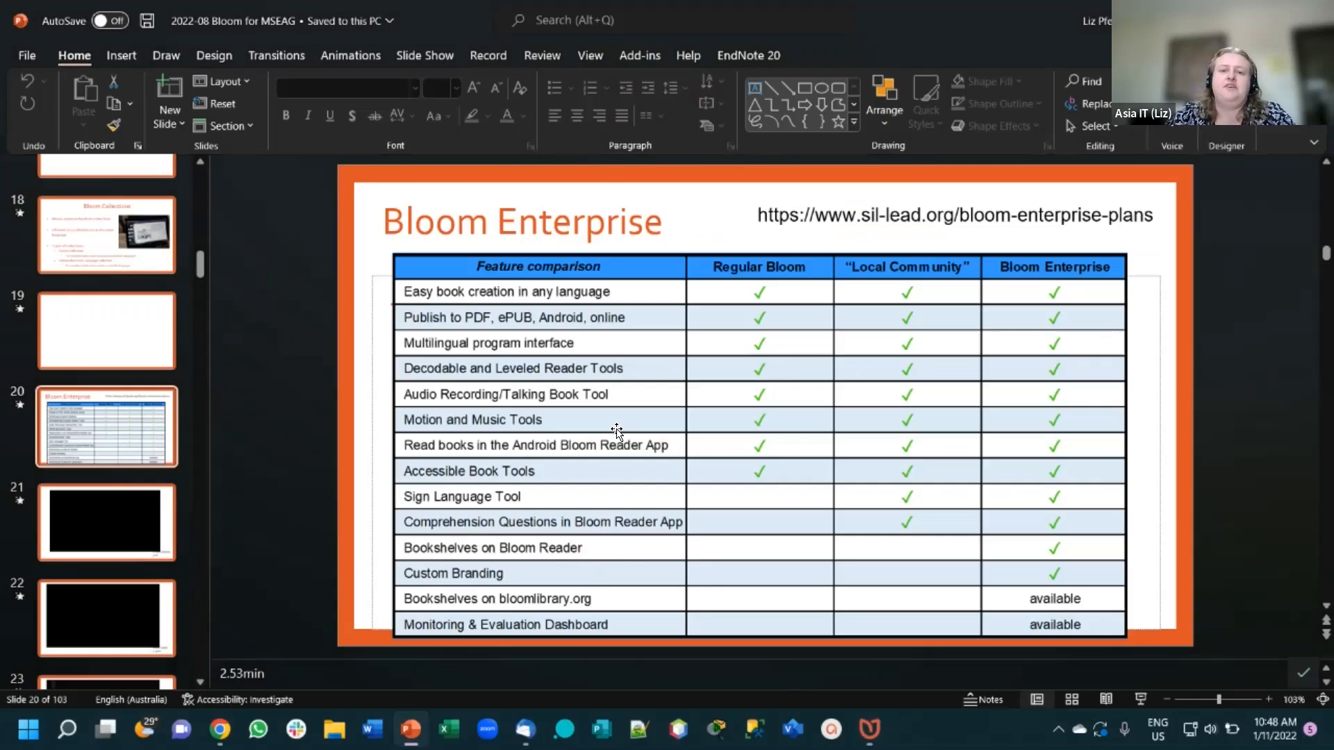
scroll(603, 450, "down", 1)
scroll(603, 452, "up", 1)
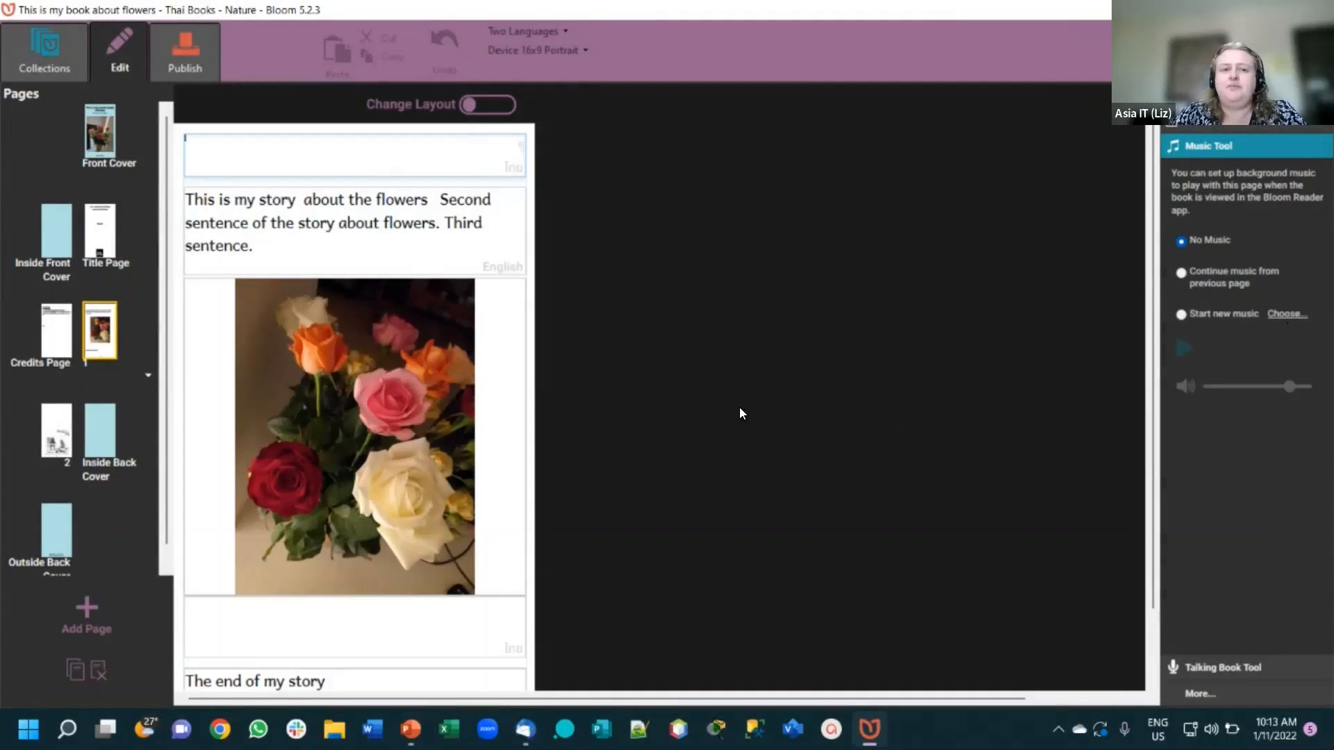
- Set page 1 of the flowers book to start new music, and compare the Music Tool setting on page 2
left_click(1198, 314)
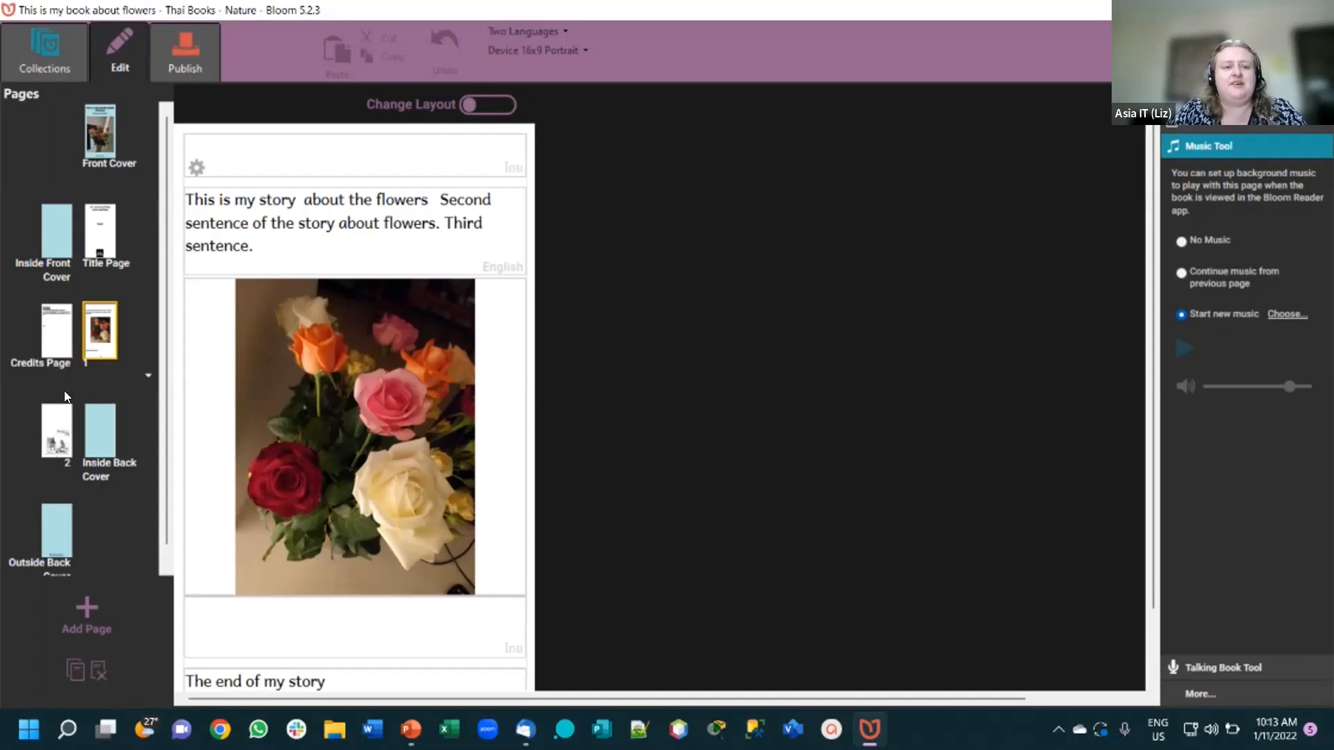
left_click(61, 448)
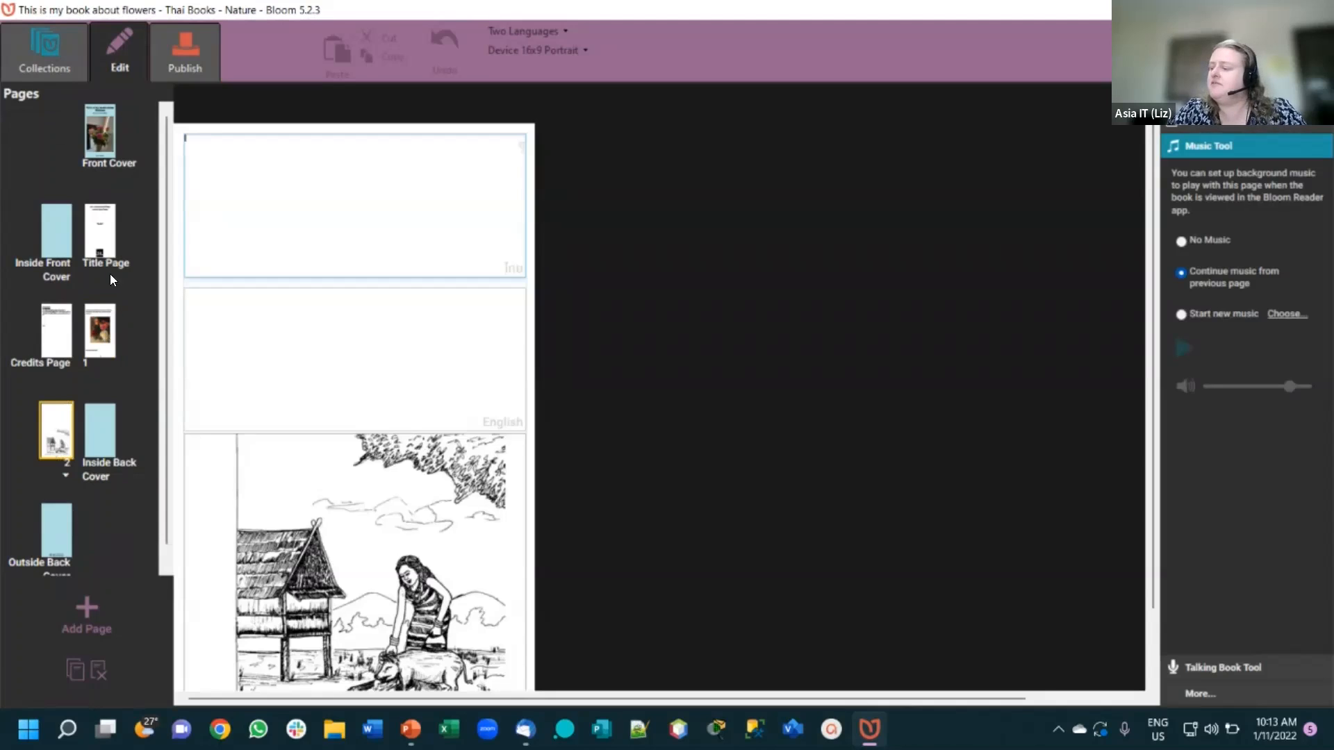
left_click(101, 316)
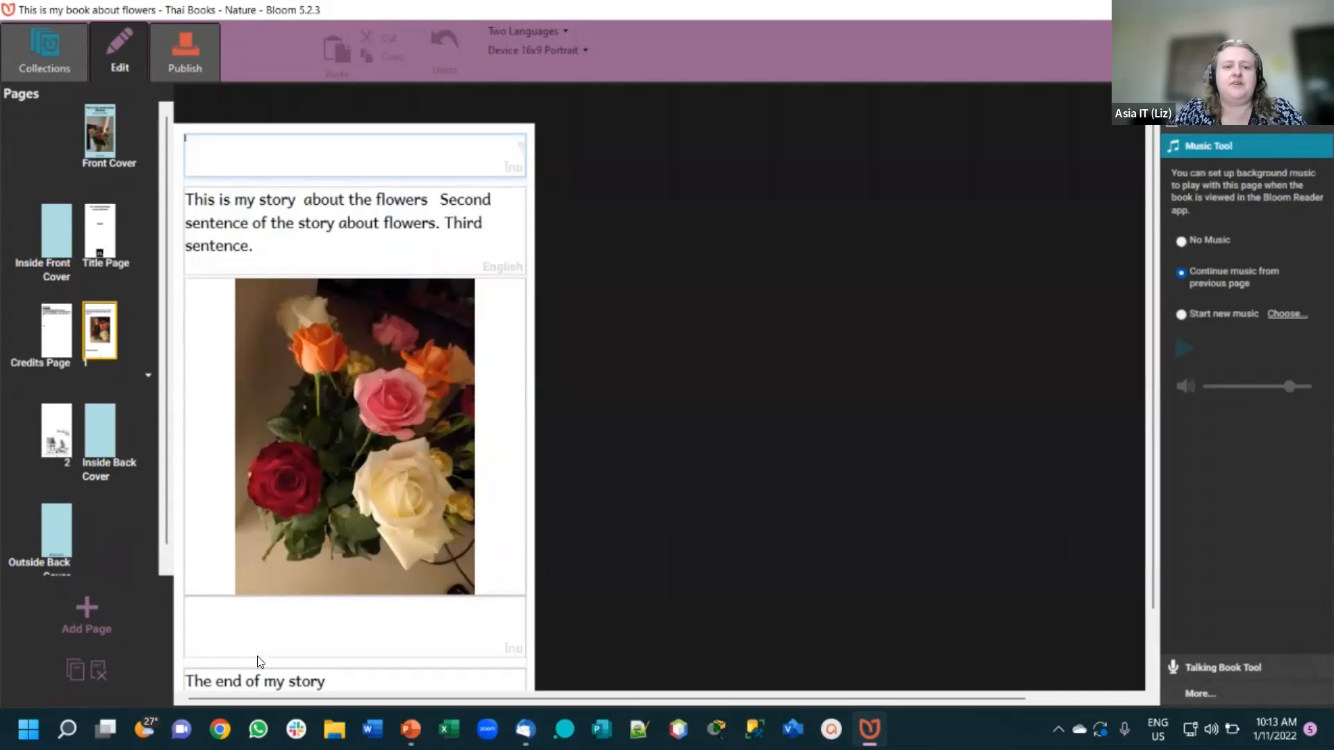
- Select the whole English sentence "The end of my story" in the text box below the flower photo on page 1
left_click(325, 683)
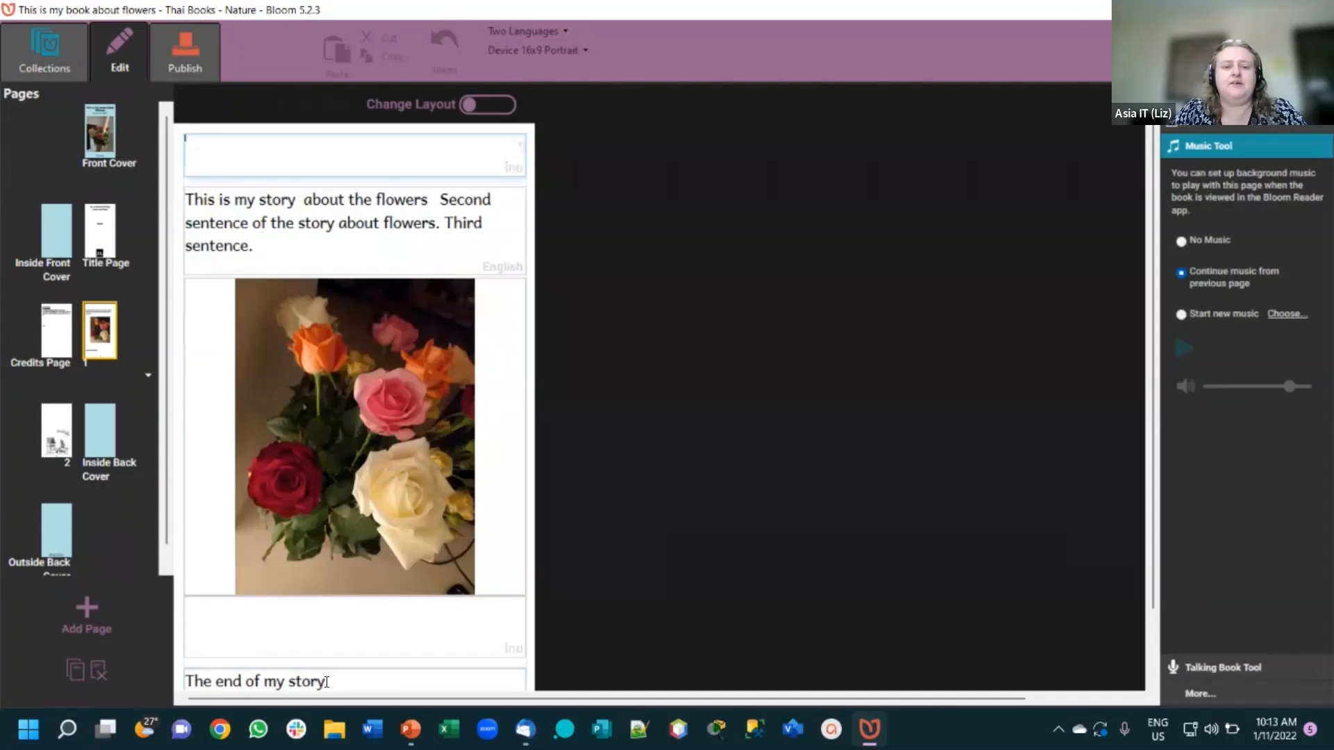
double_click(312, 684)
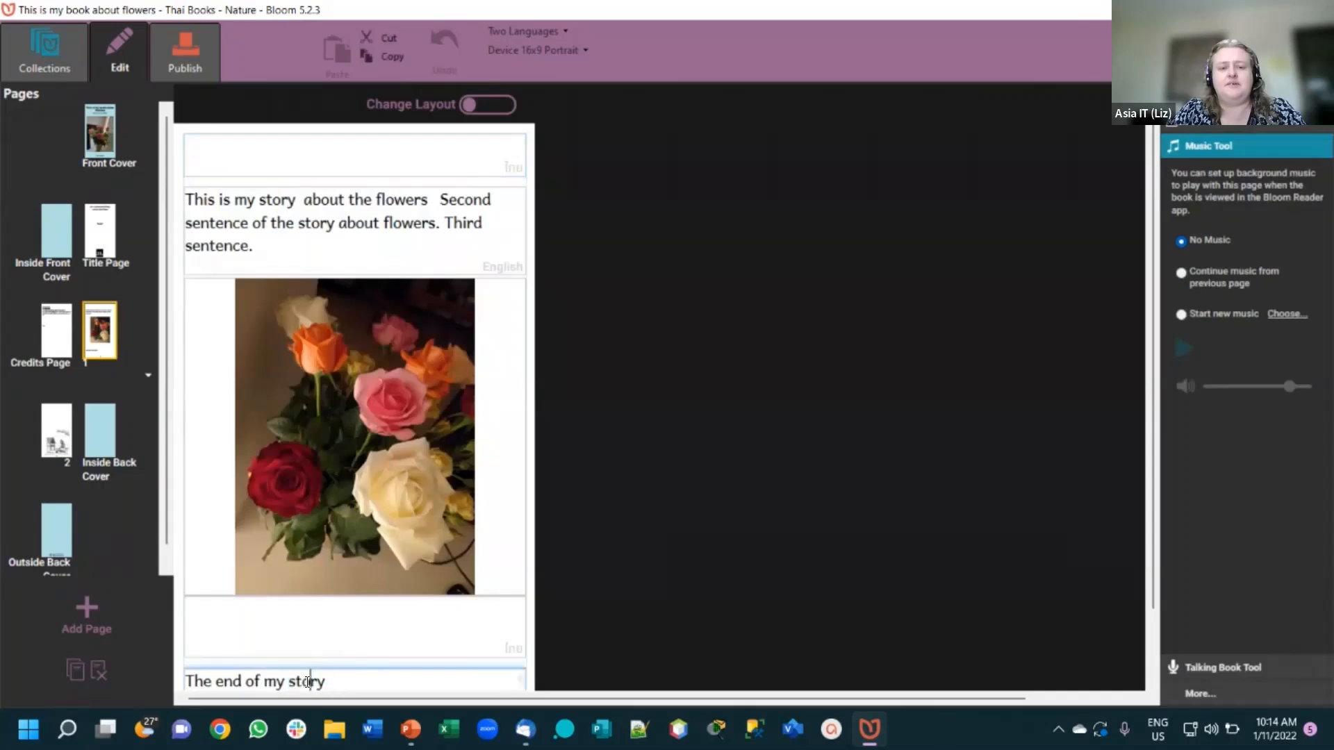
triple_click(309, 683)
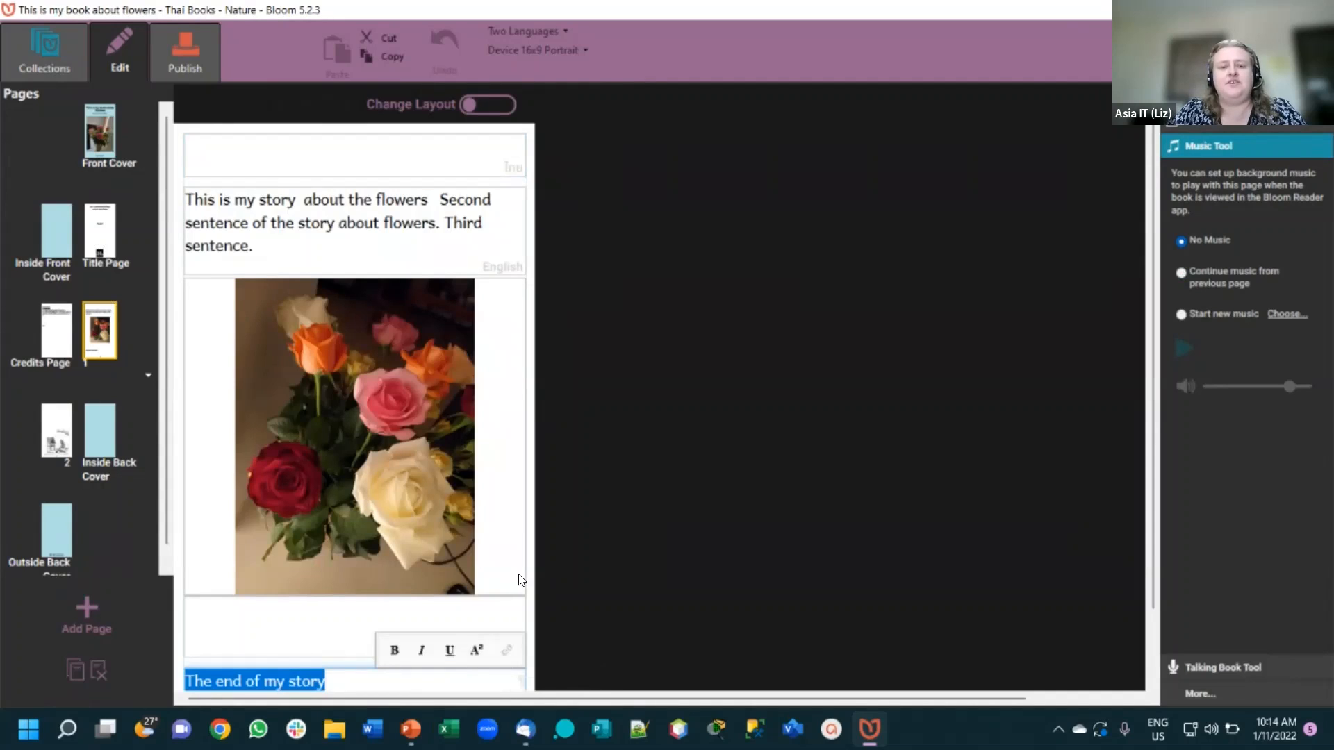
scroll(501, 621, "down", 1)
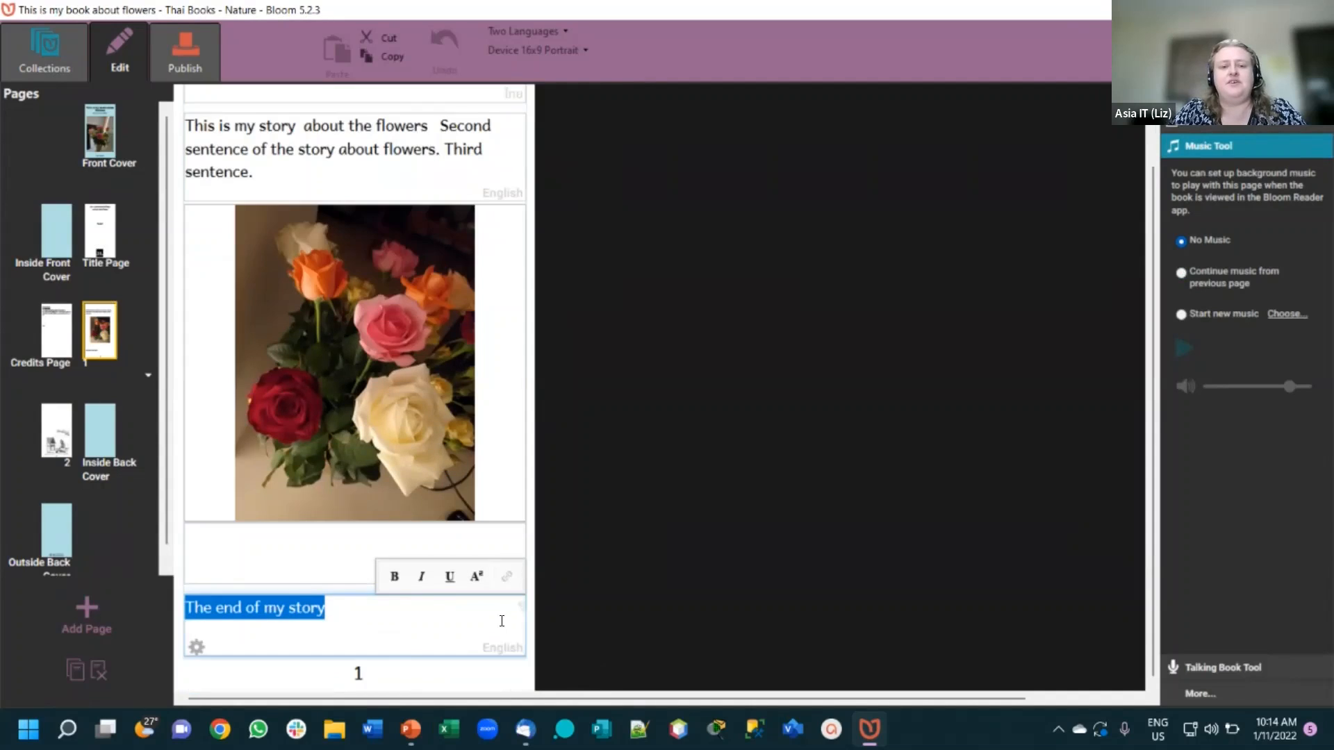
left_click(271, 609)
left_click(337, 612)
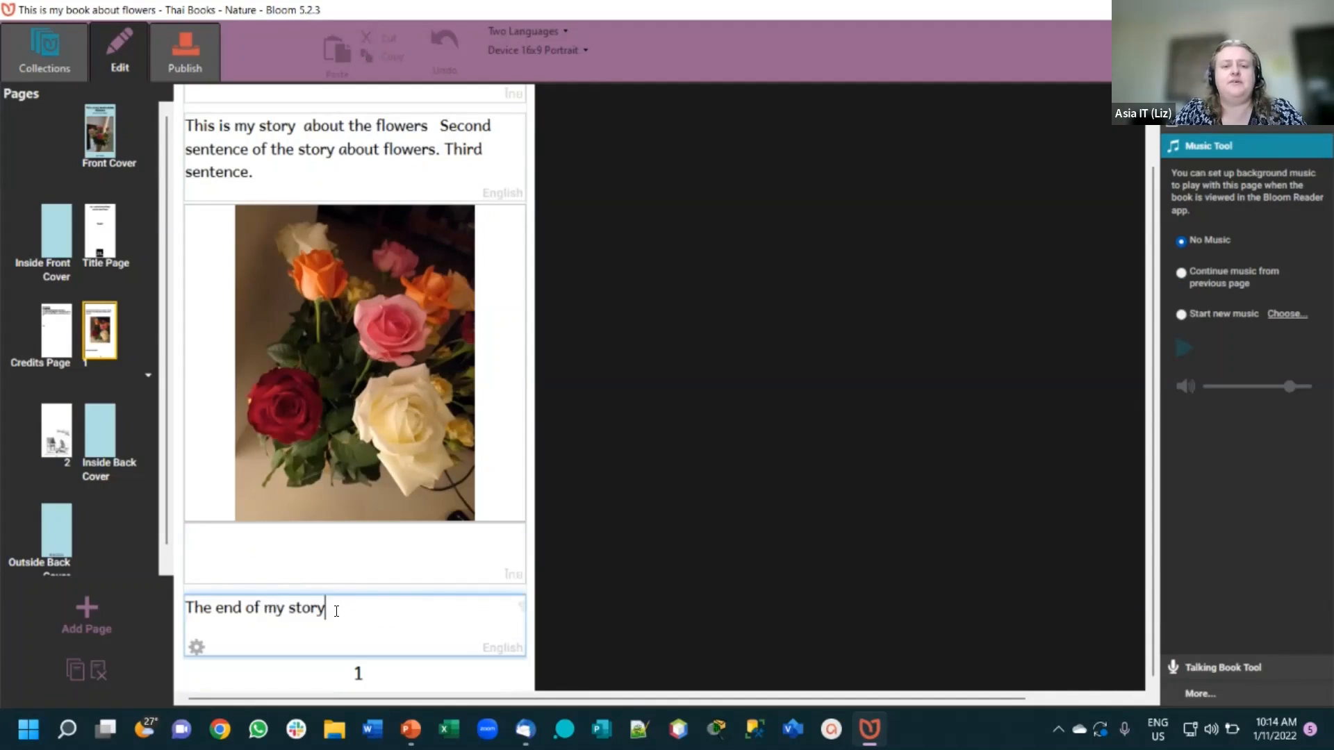
double_click(266, 614)
triple_click(266, 614)
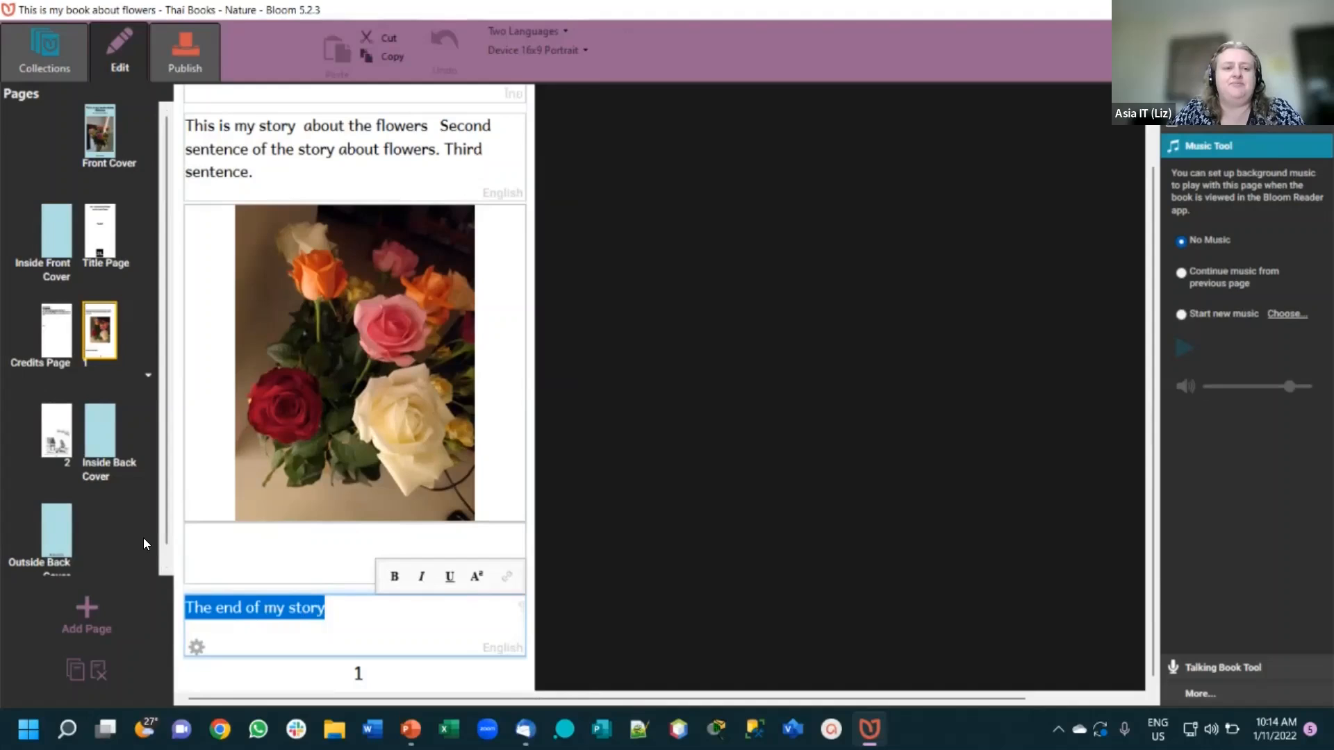
left_click(238, 608)
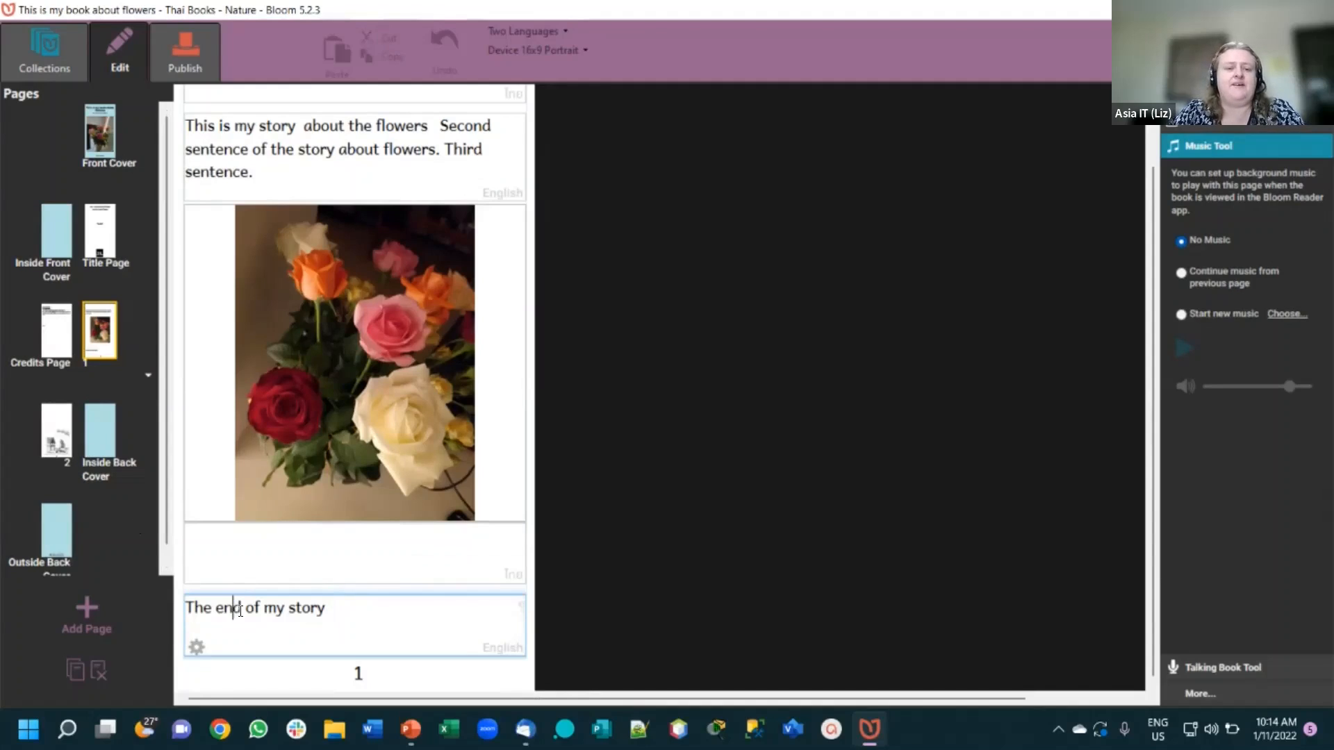
double_click(241, 606)
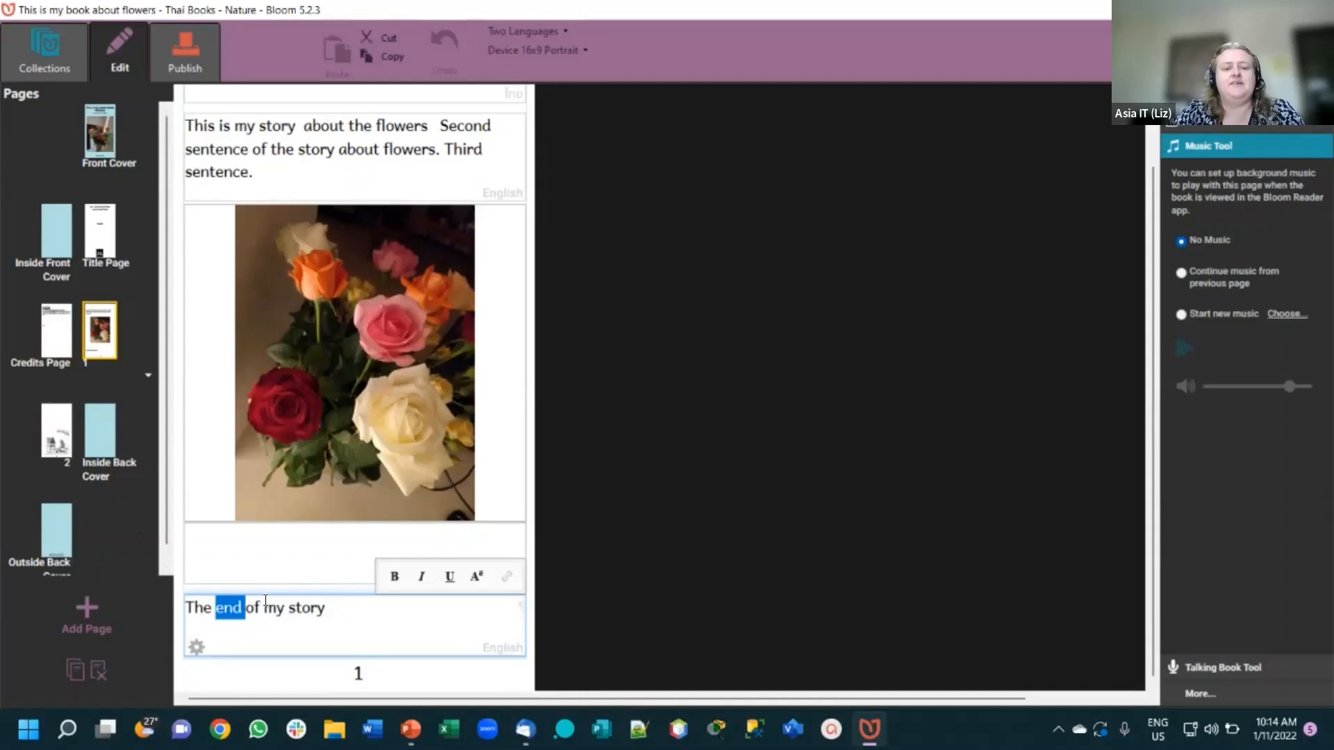
triple_click(278, 610)
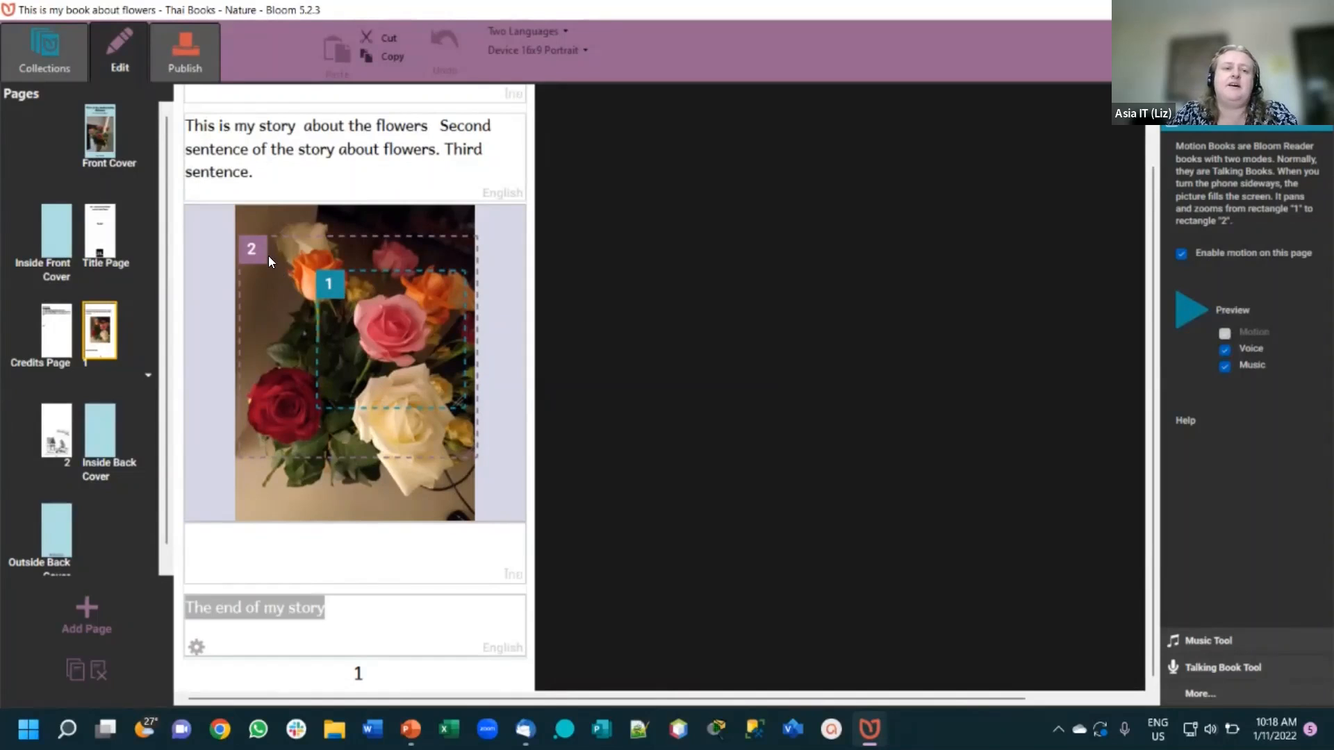
- Reposition motion rectangles 2 and 1 slightly over the flower photo on page 1
left_click_drag(258, 249, 256, 244)
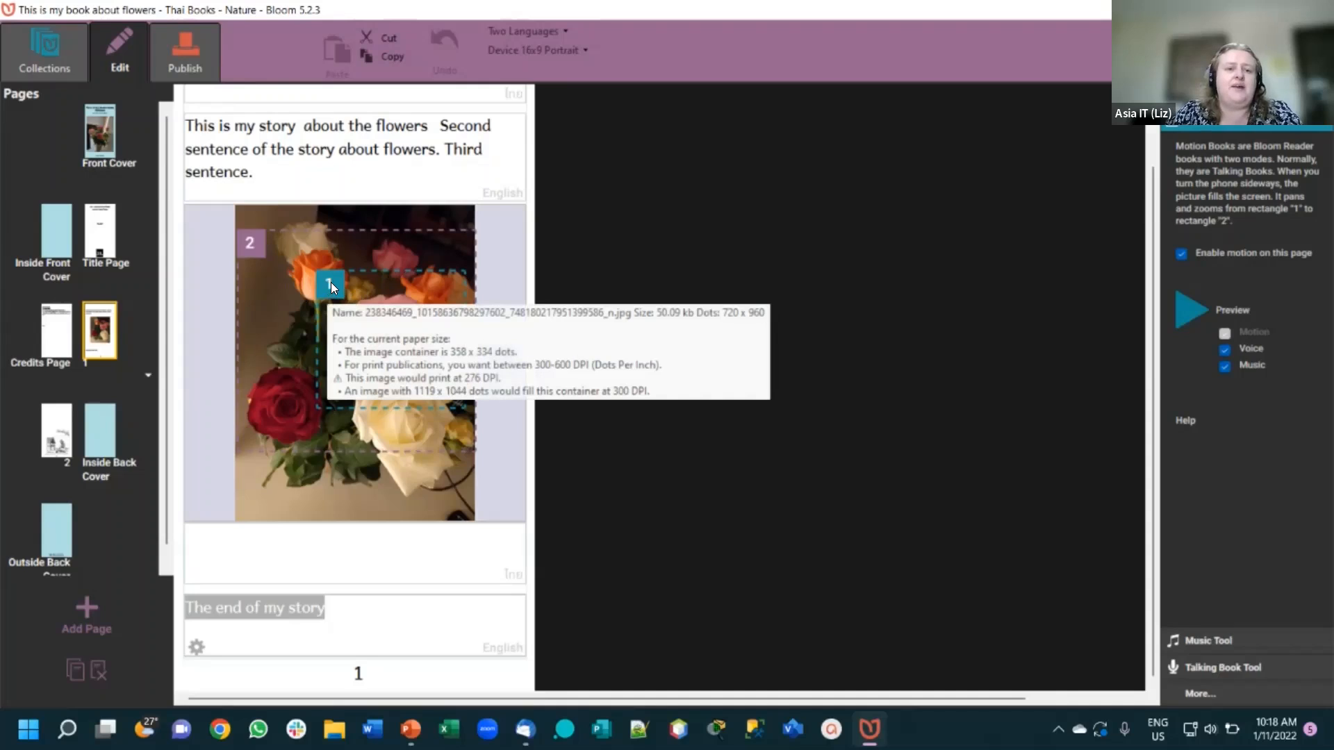
left_click_drag(331, 282, 337, 287)
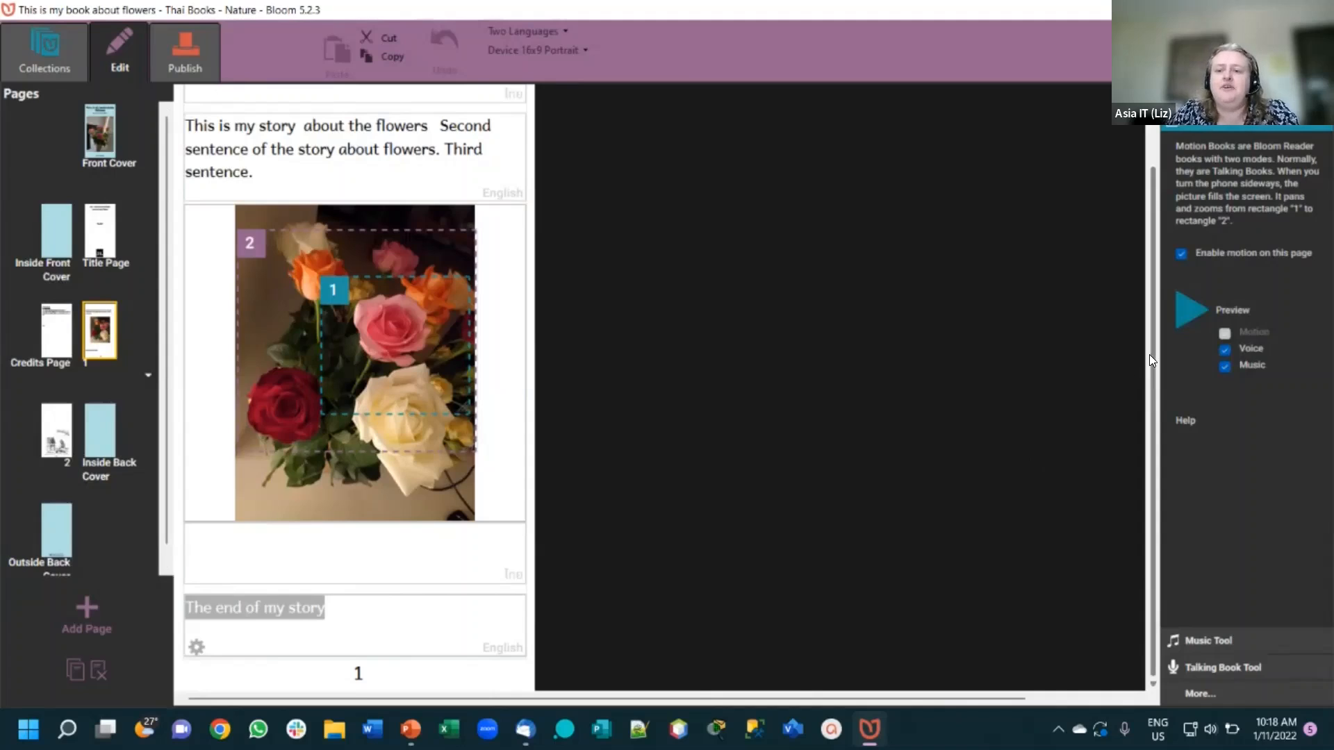
- View the Music Tool and Talking Book Tool settings for page 1 of the flowers book
left_click(1221, 639)
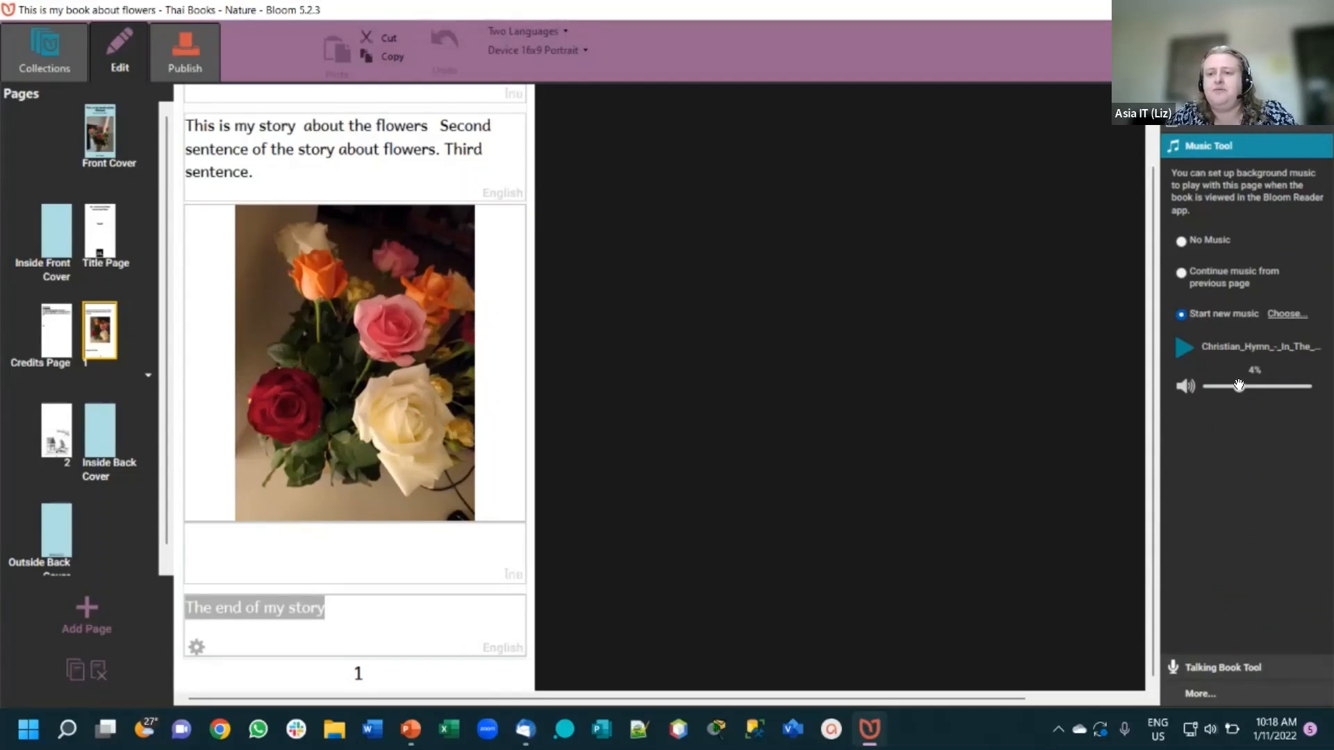
left_click(1235, 665)
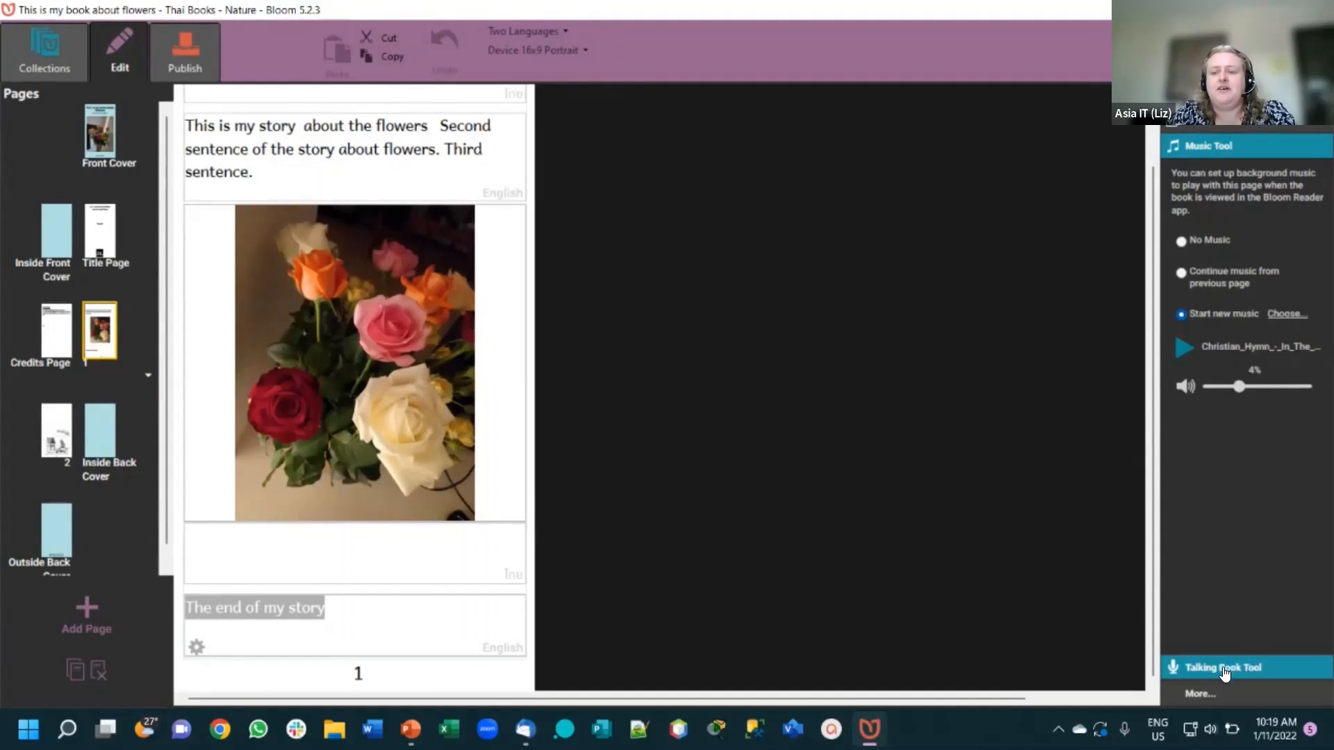
left_click(1223, 668)
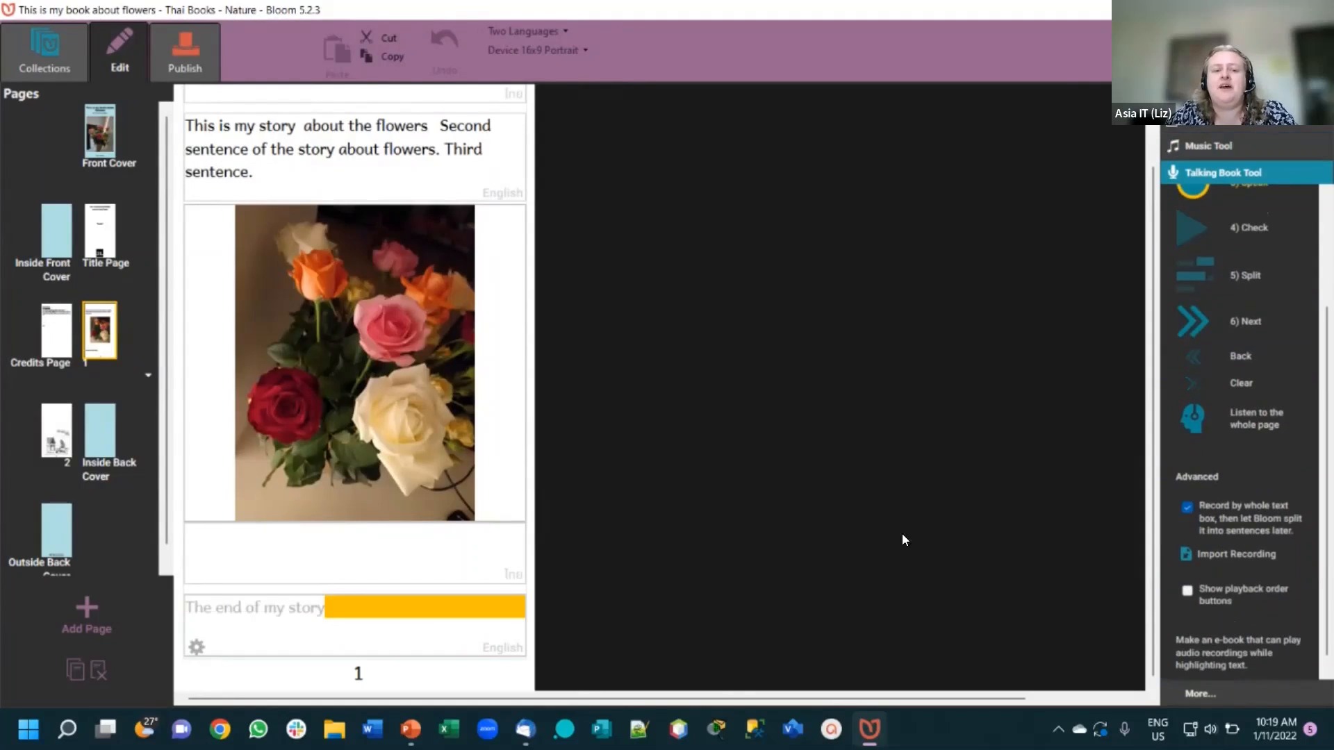
left_click(1207, 127)
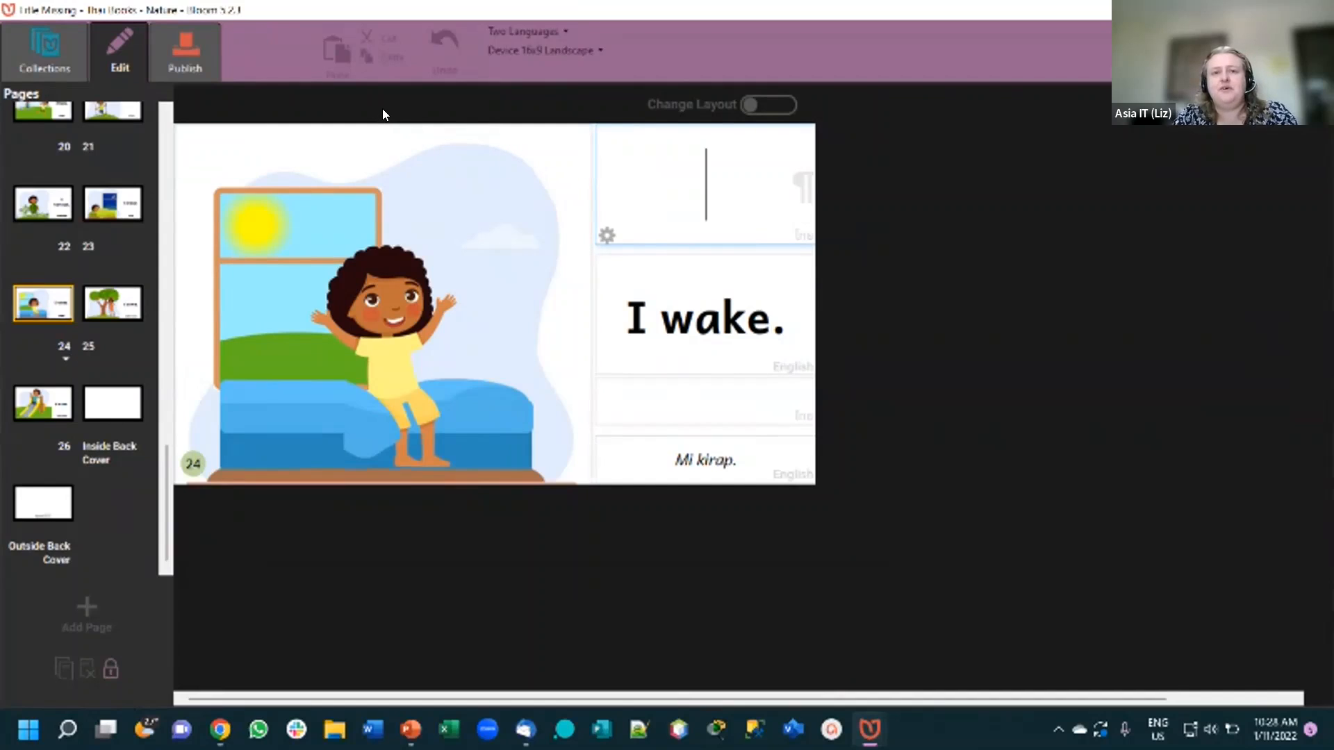
- Look through the page thumbnails of the I Can Do book from the front cover to the outside back cover
mouse_move(550, 151)
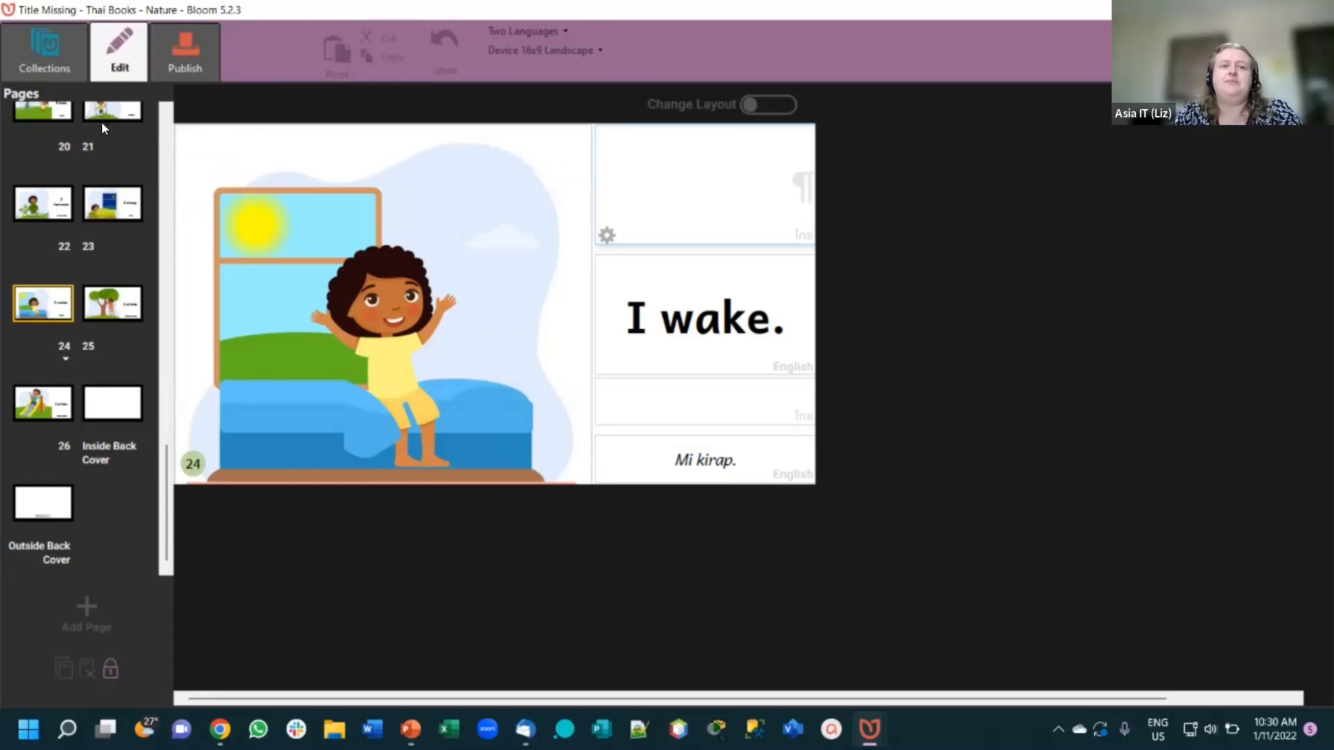
scroll(166, 125, "up", 10)
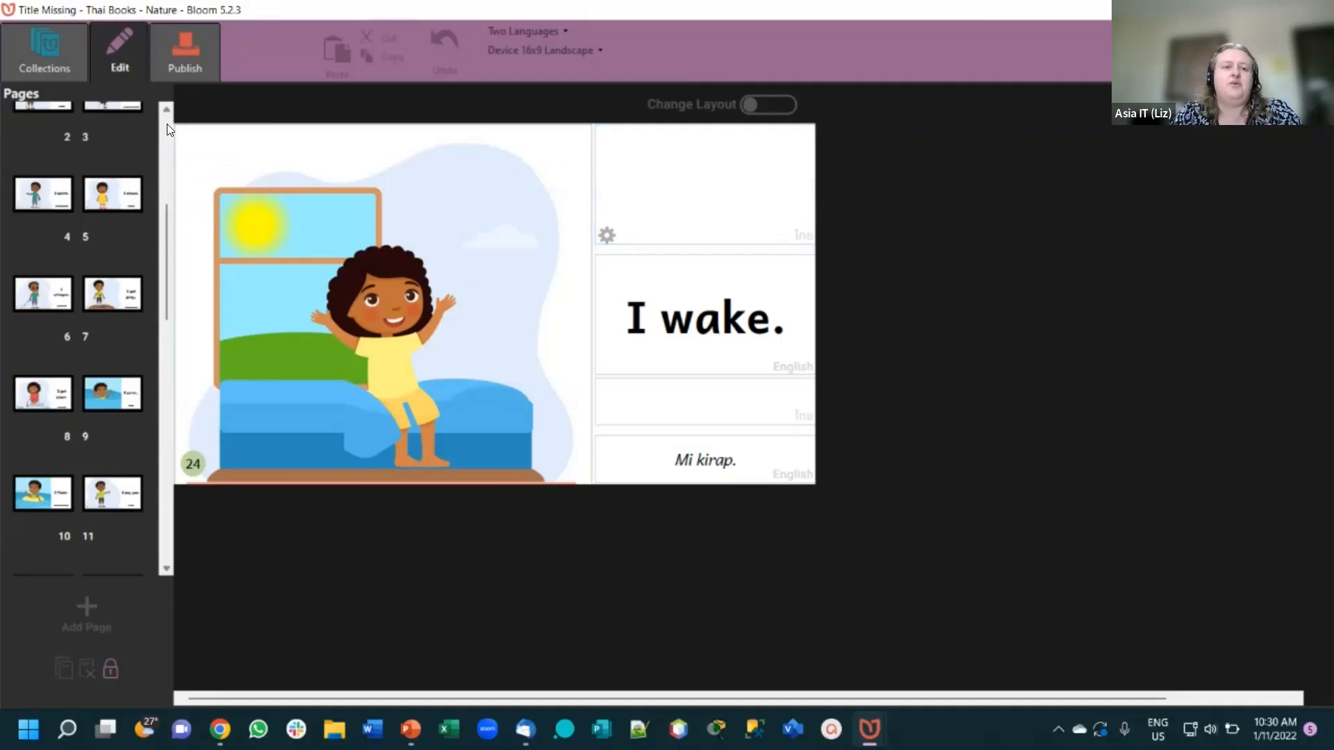
scroll(167, 124, "up", 5)
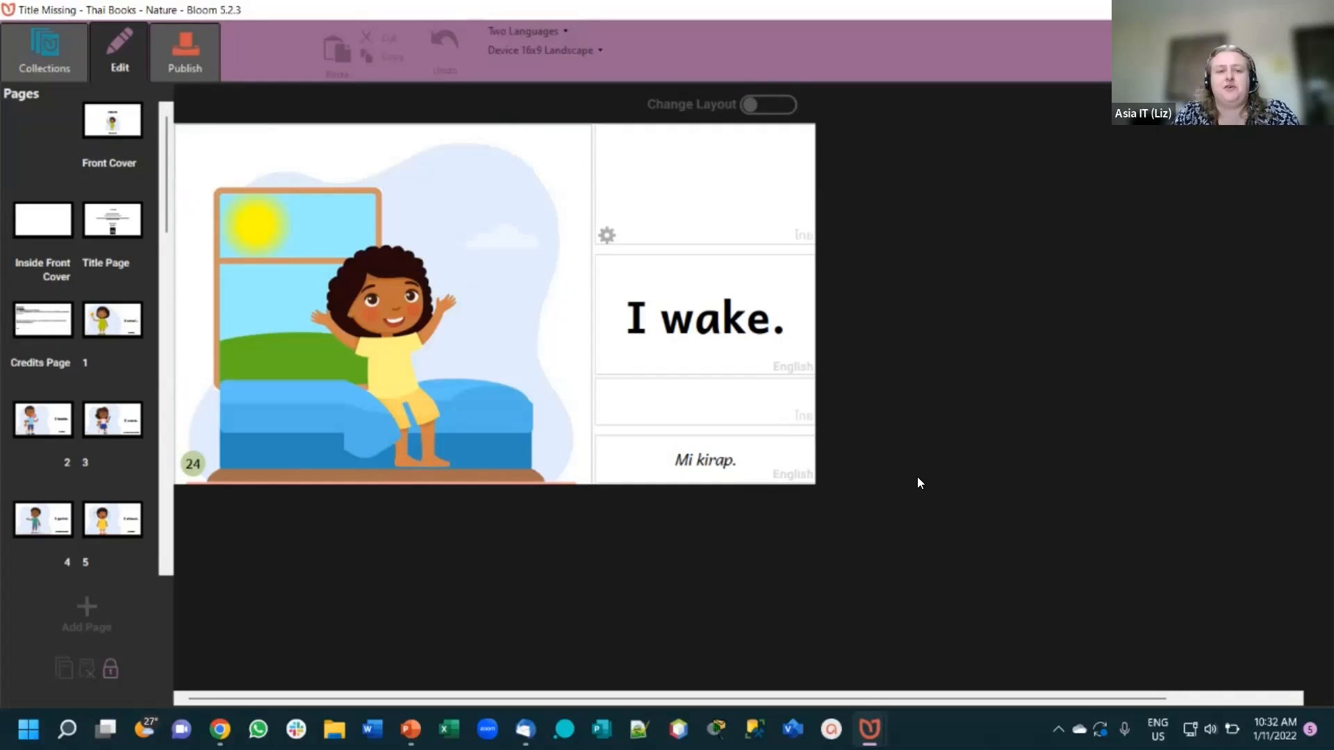
left_click(171, 558)
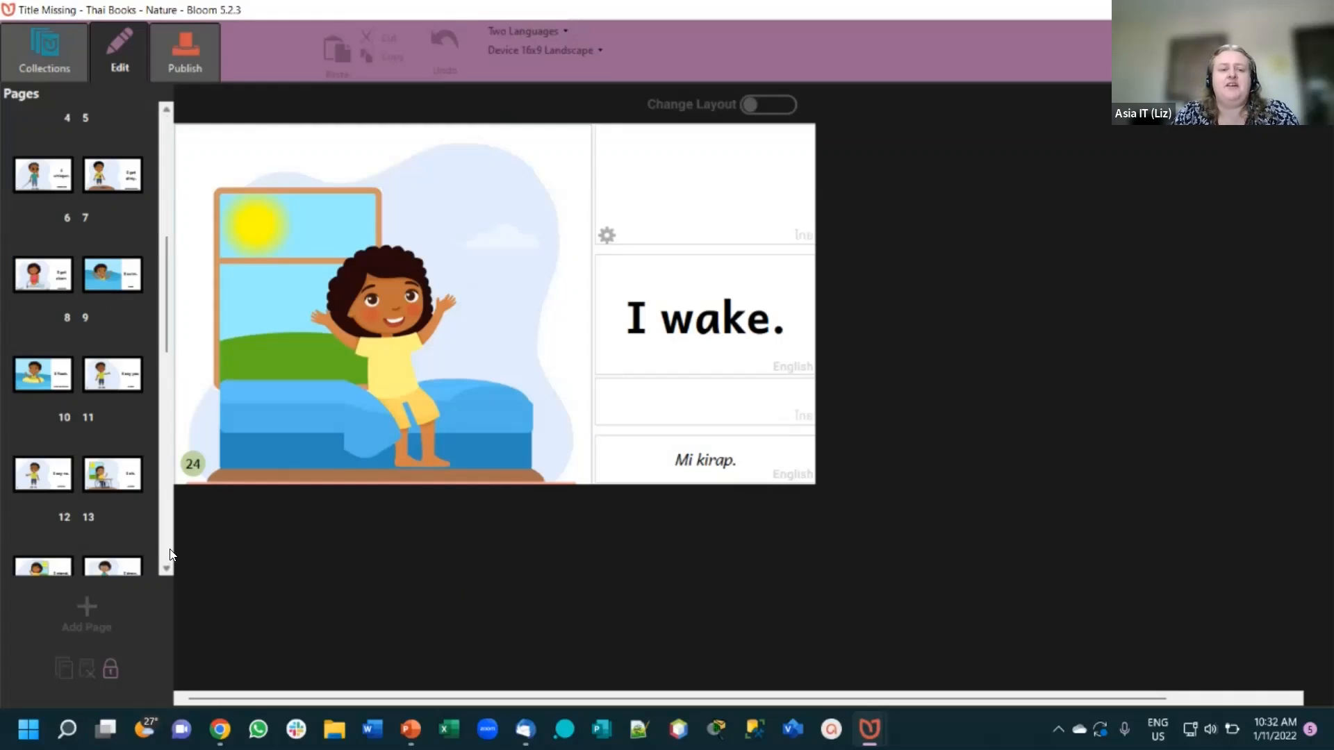
left_click(170, 553)
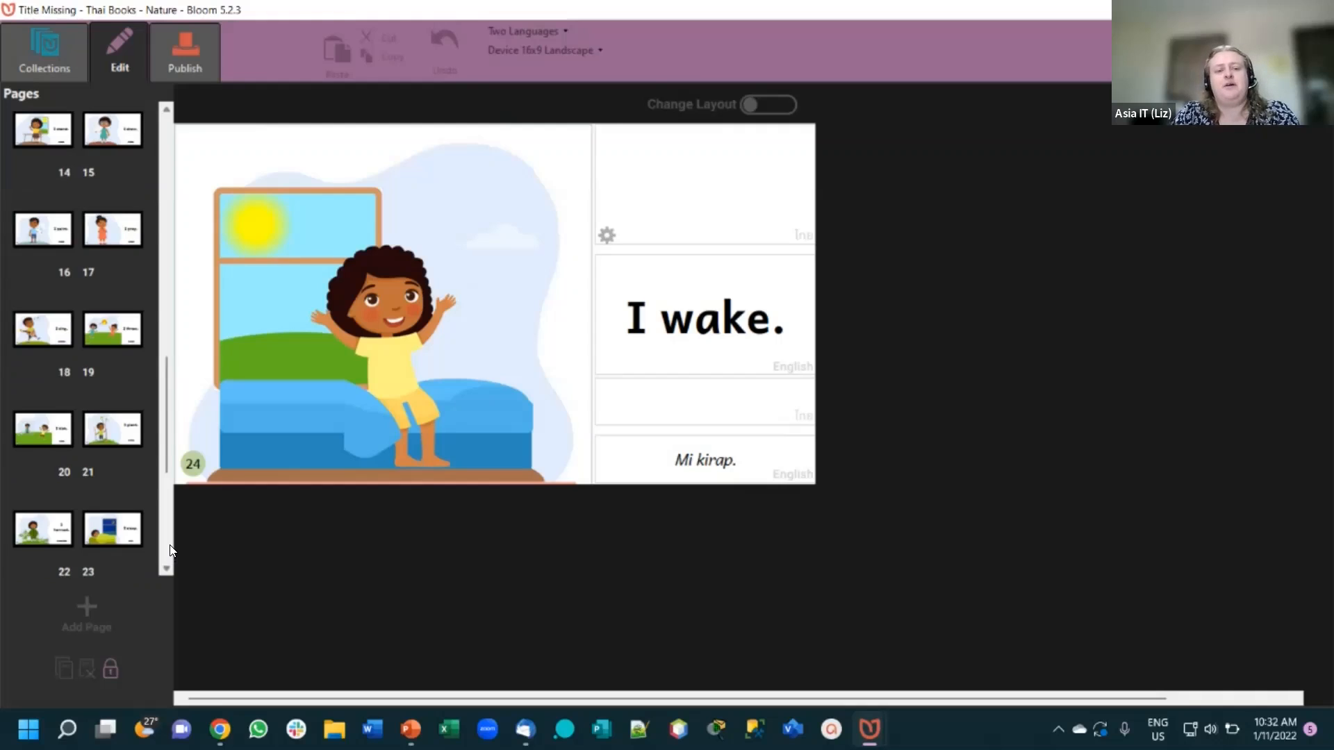
scroll(165, 549, "down", 5)
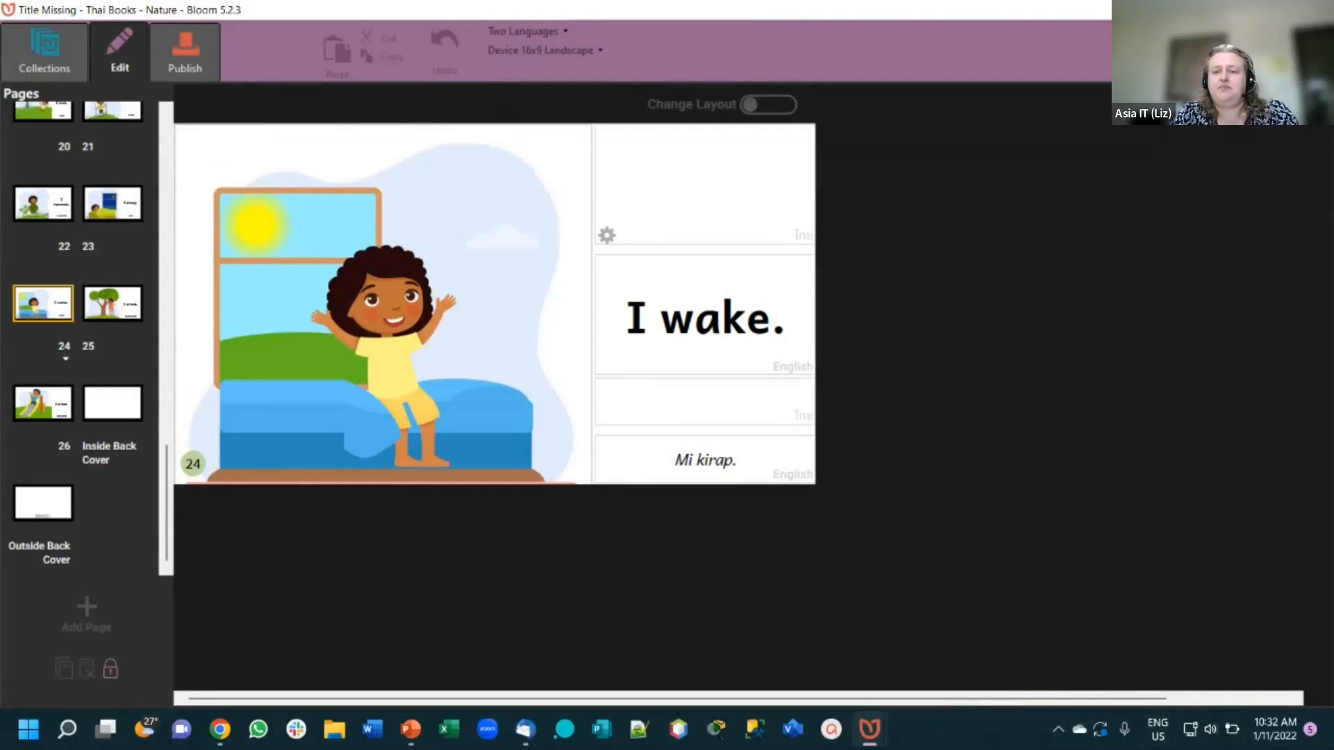
- Bring Bloom's "Download complete" message to the front and dismiss it
mouse_move(869, 730)
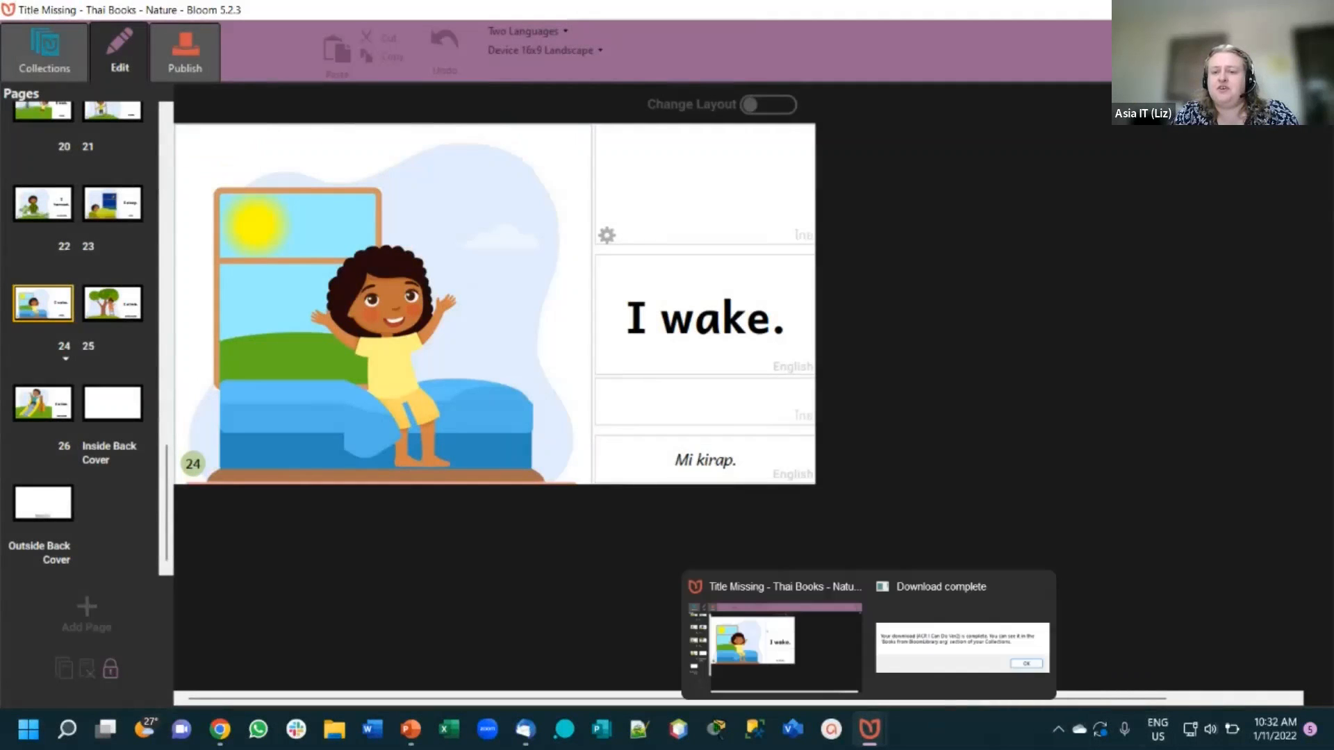
left_click(962, 643)
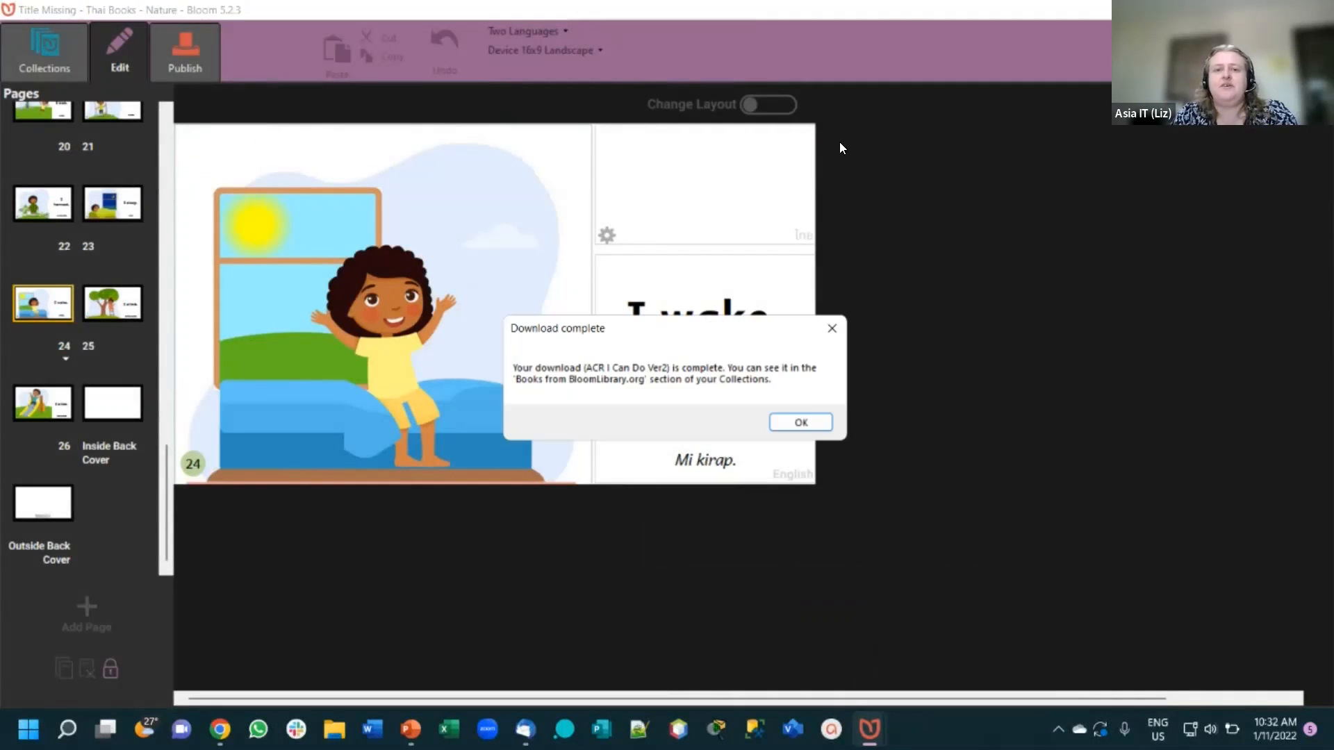
left_click(806, 422)
- Switch to Chrome to show the Bloom Library page for the book I Can Do
mouse_move(411, 724)
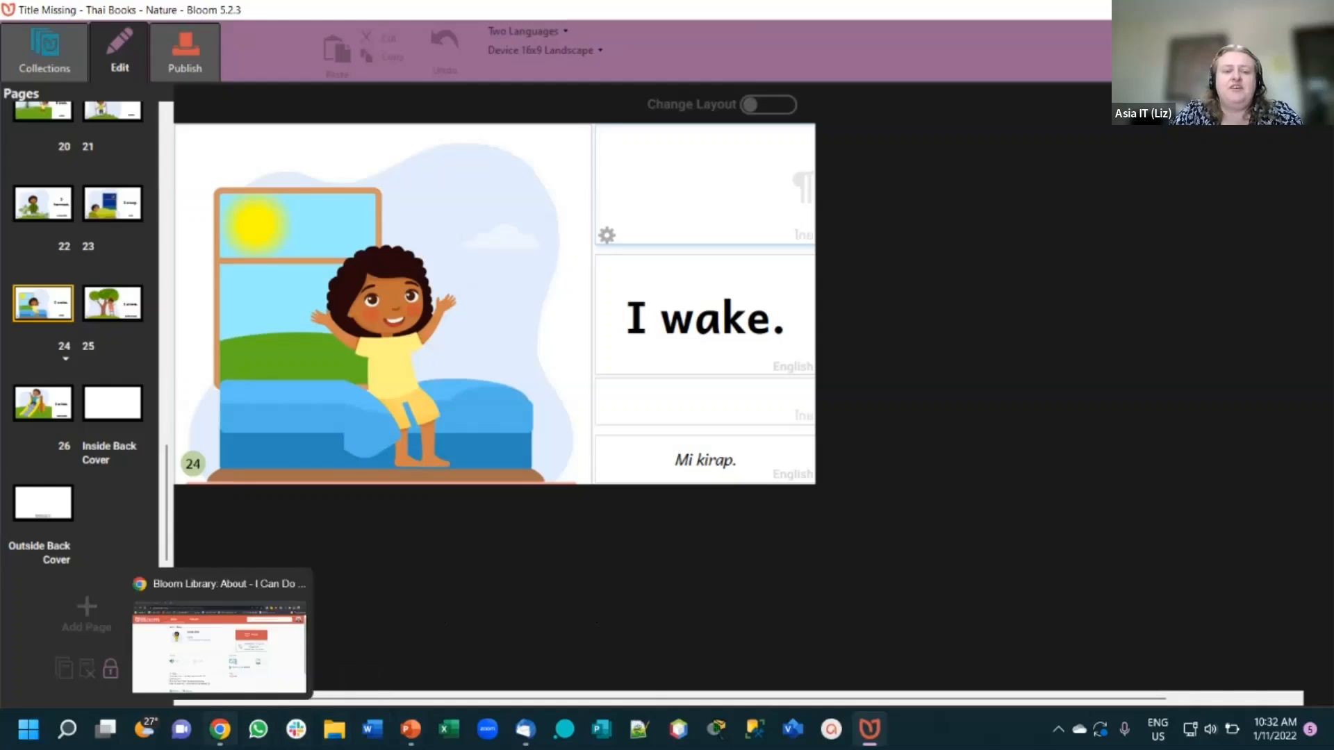
left_click(220, 729)
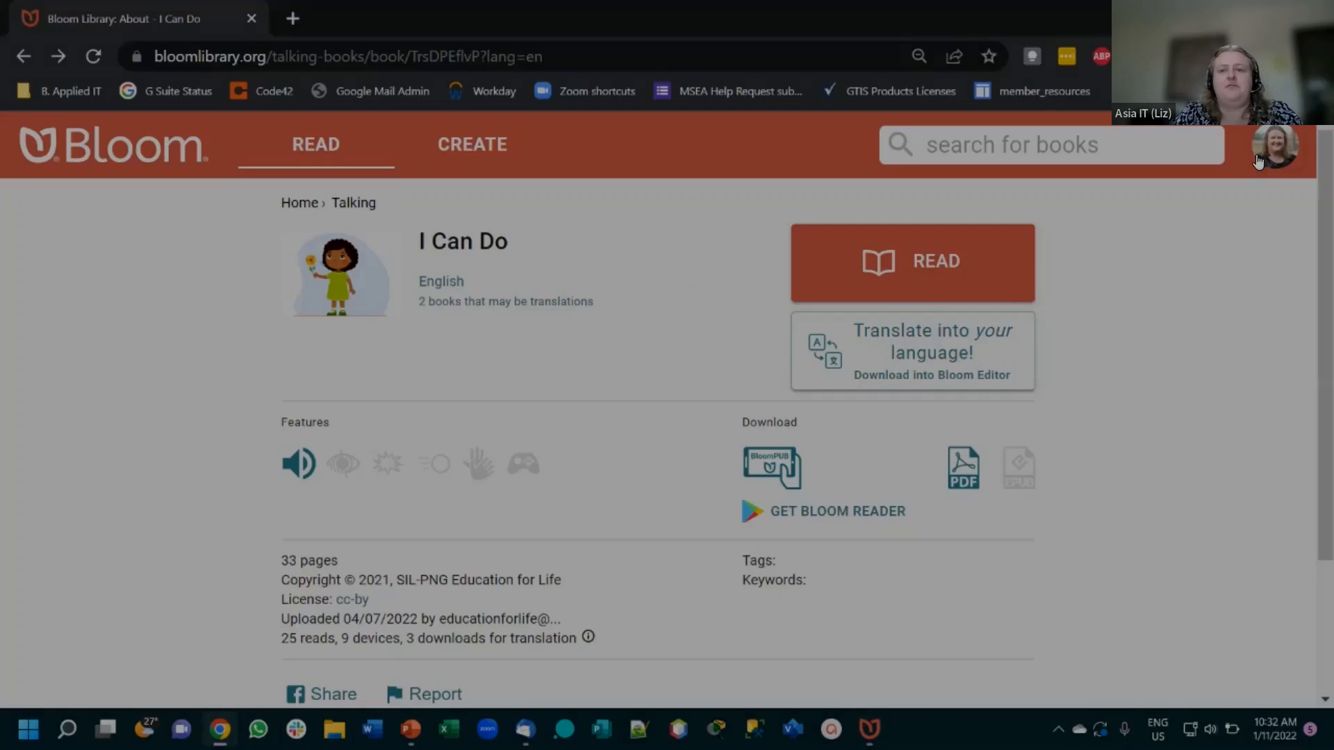